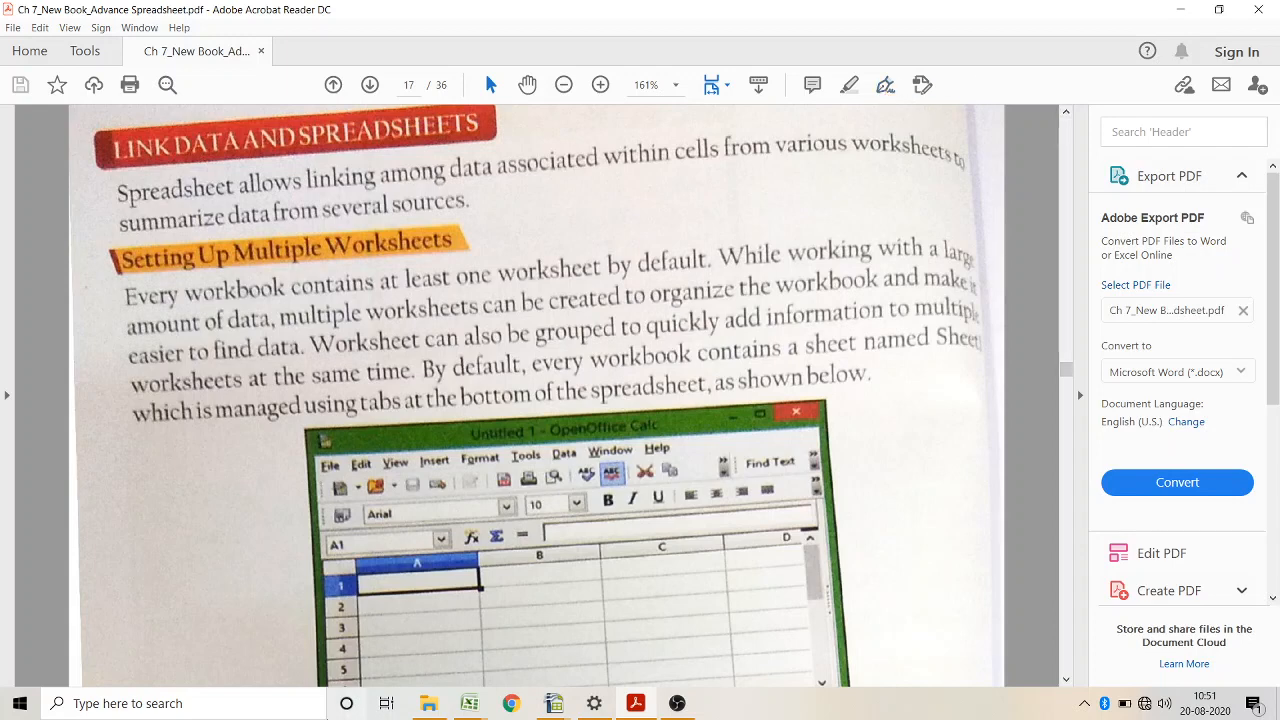
Step: Switch to Excel and look through the open workbooks Book1, SampleData and Exportbook
{"action": "mouse_move", "coordinate": [469, 703]}
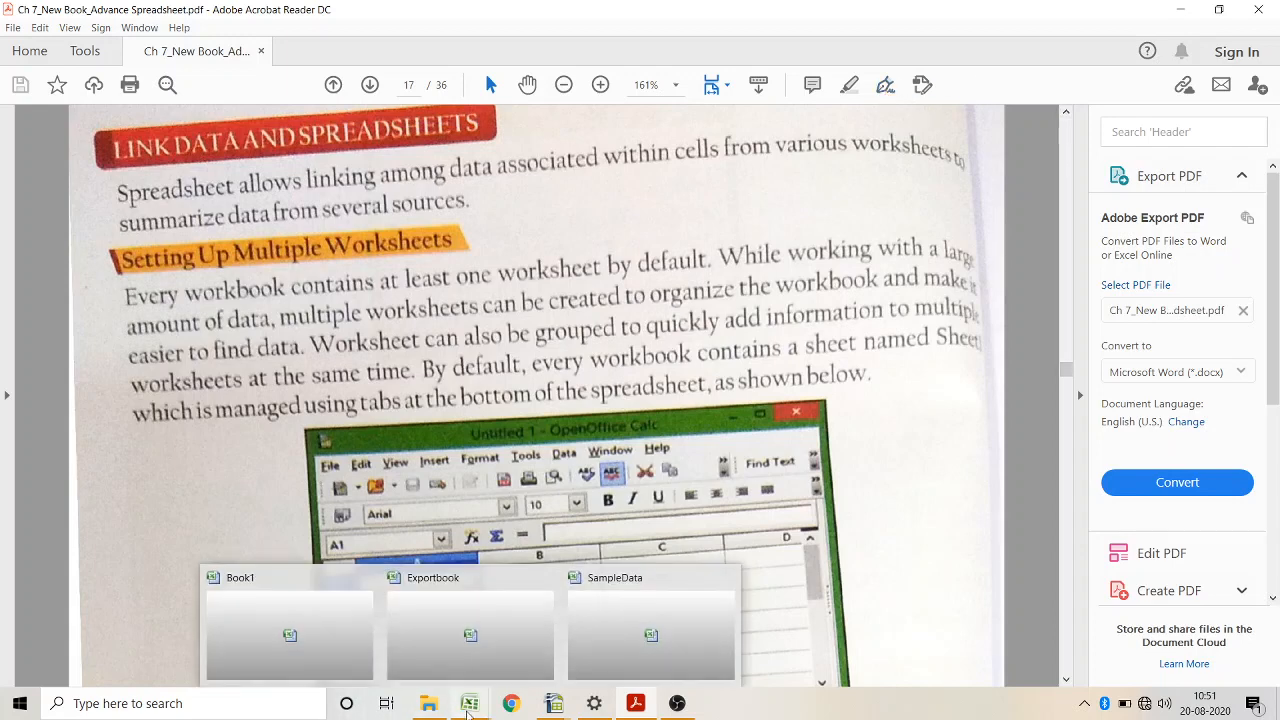
{"action": "left_click", "coordinate": [309, 603]}
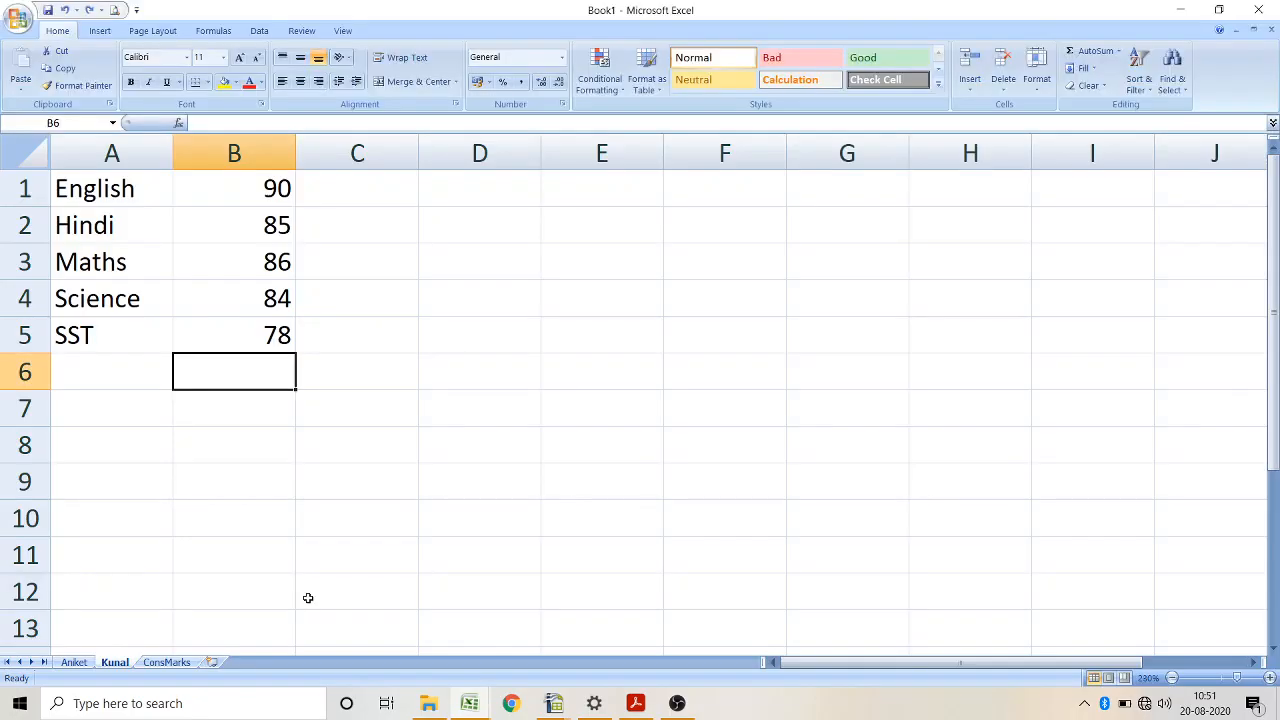
{"action": "mouse_move", "coordinate": [469, 703]}
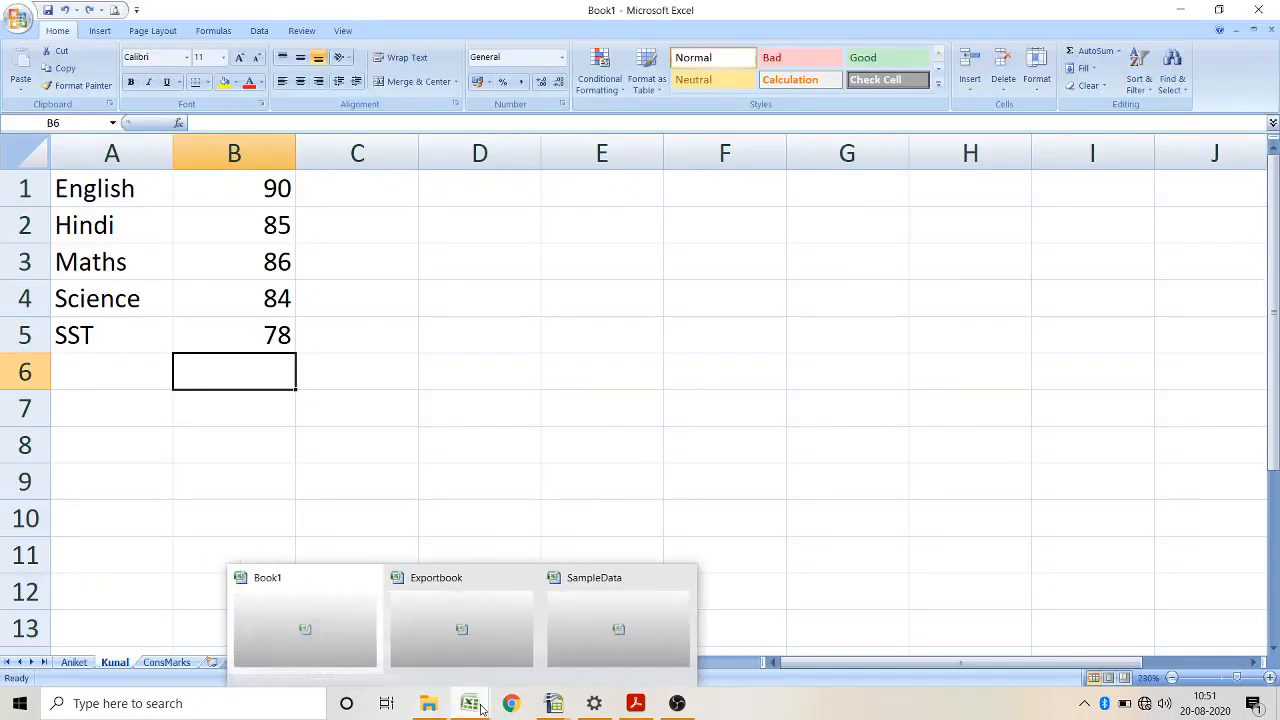
{"action": "left_click", "coordinate": [645, 583]}
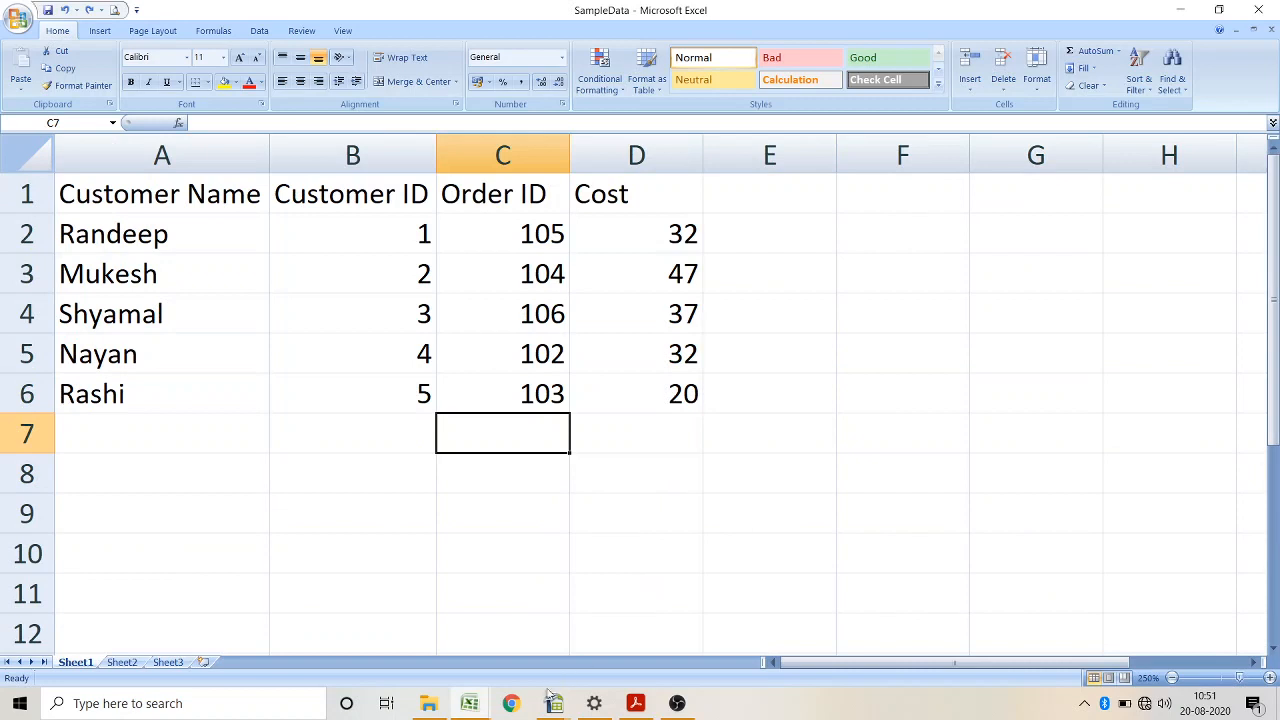
{"action": "mouse_move", "coordinate": [469, 703]}
{"action": "left_click", "coordinate": [466, 652]}
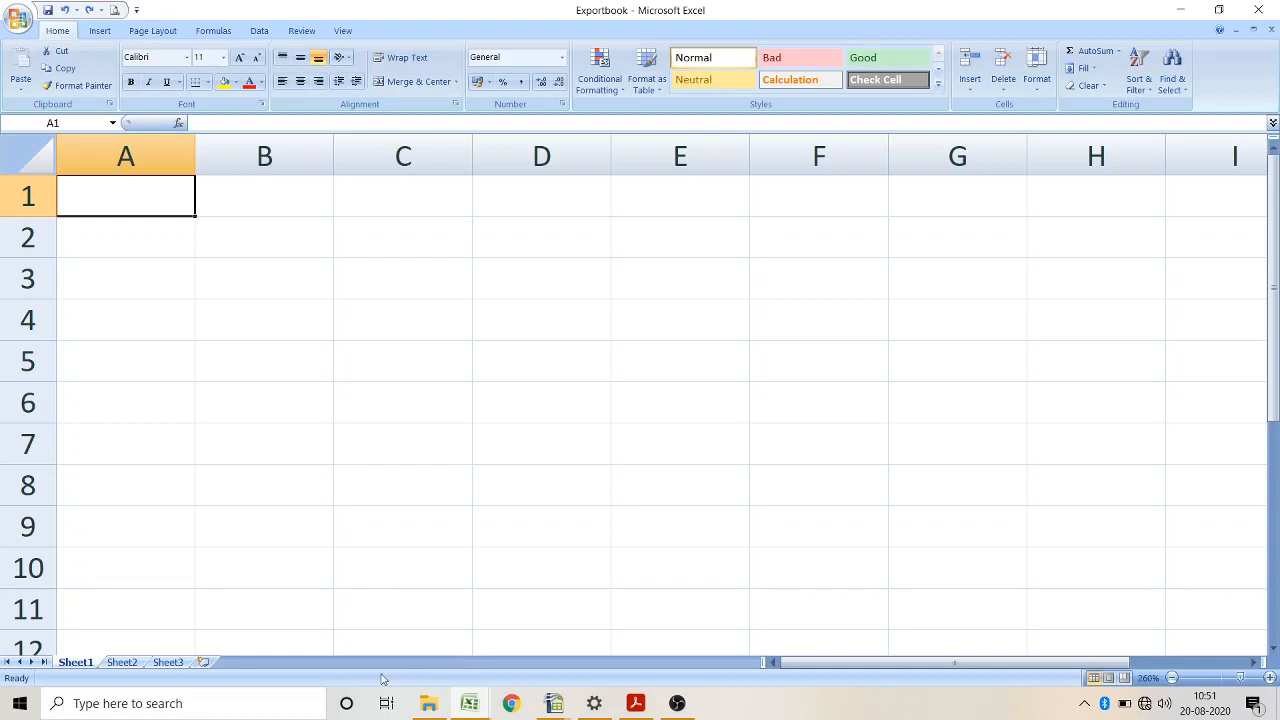
Step: Open a new blank workbook in a separate Microsoft Office Excel 2007 window
{"action": "left_click", "coordinate": [466, 707]}
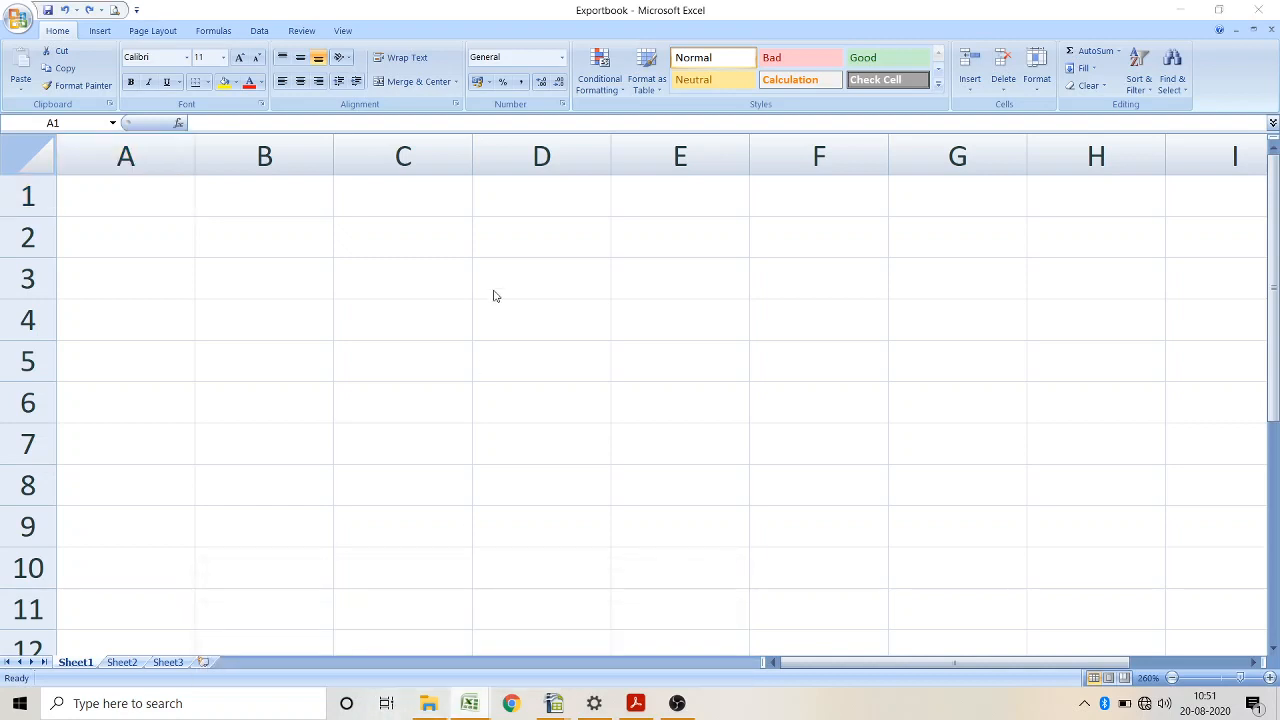
{"action": "right_click", "coordinate": [468, 712]}
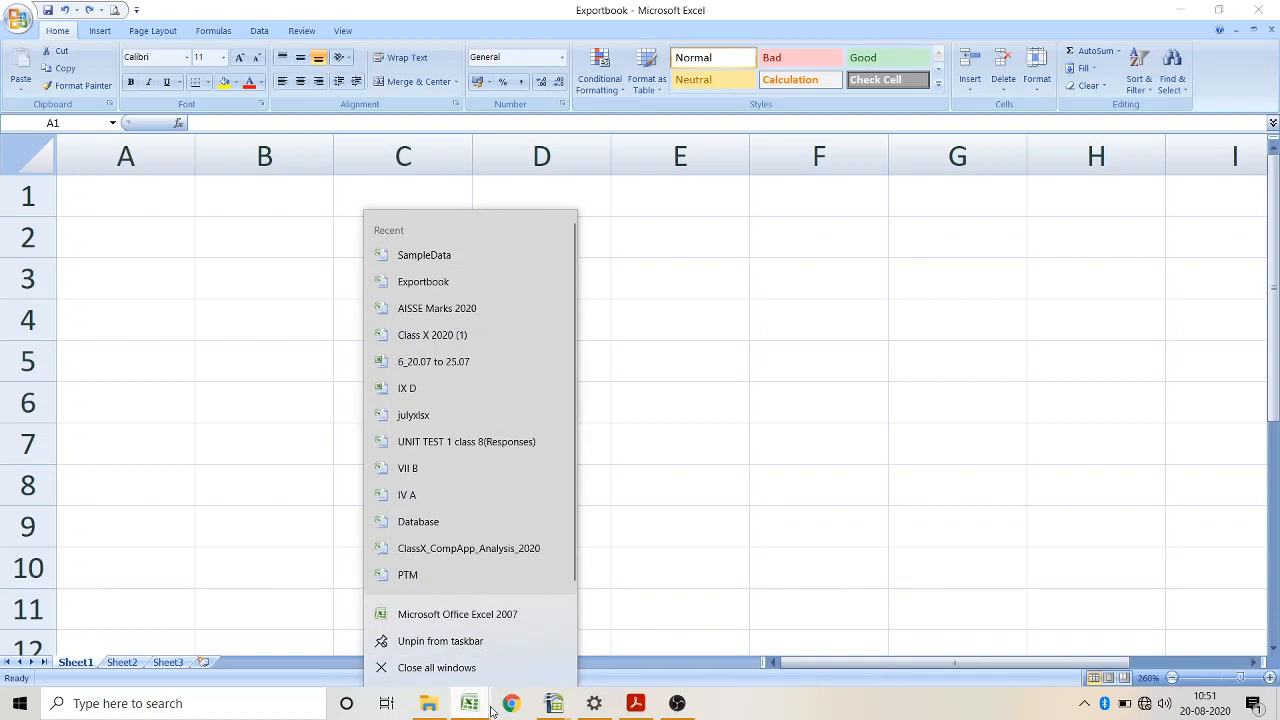
{"action": "left_click", "coordinate": [463, 615]}
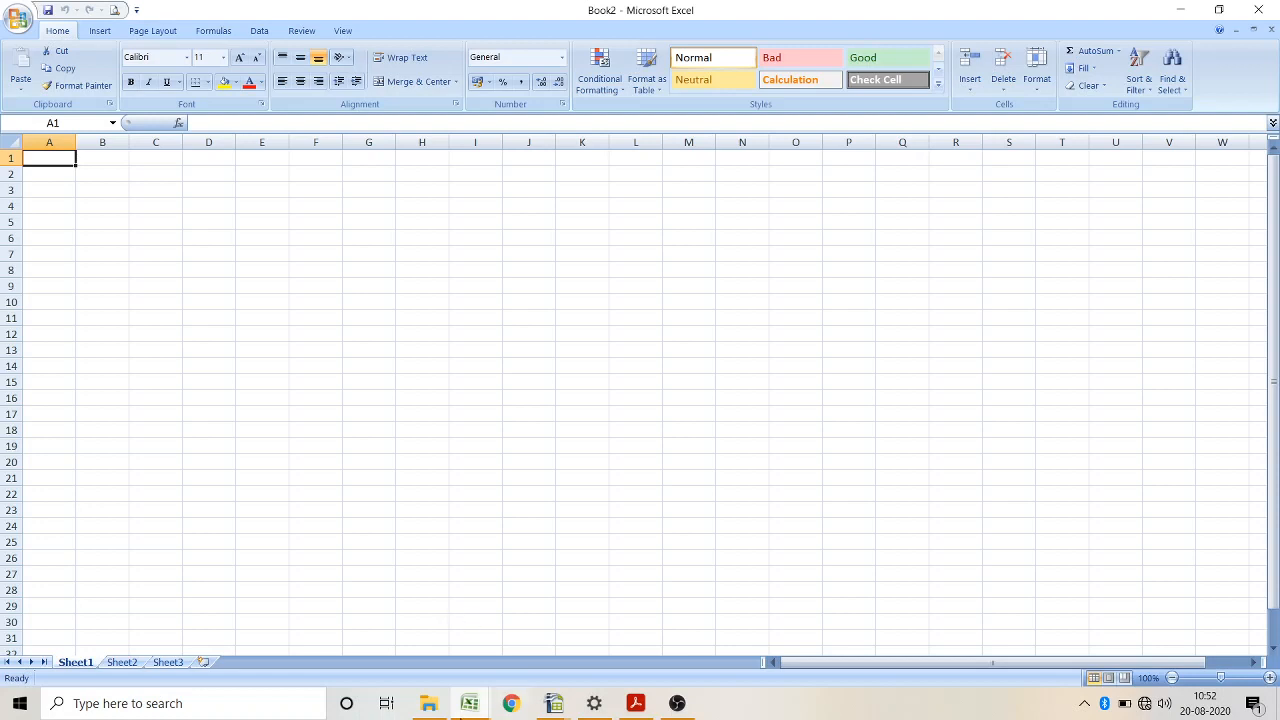
Step: Review the SampleData and Exportbook workbooks again, ending on Book1
{"action": "mouse_move", "coordinate": [462, 710]}
{"action": "left_click", "coordinate": [518, 628]}
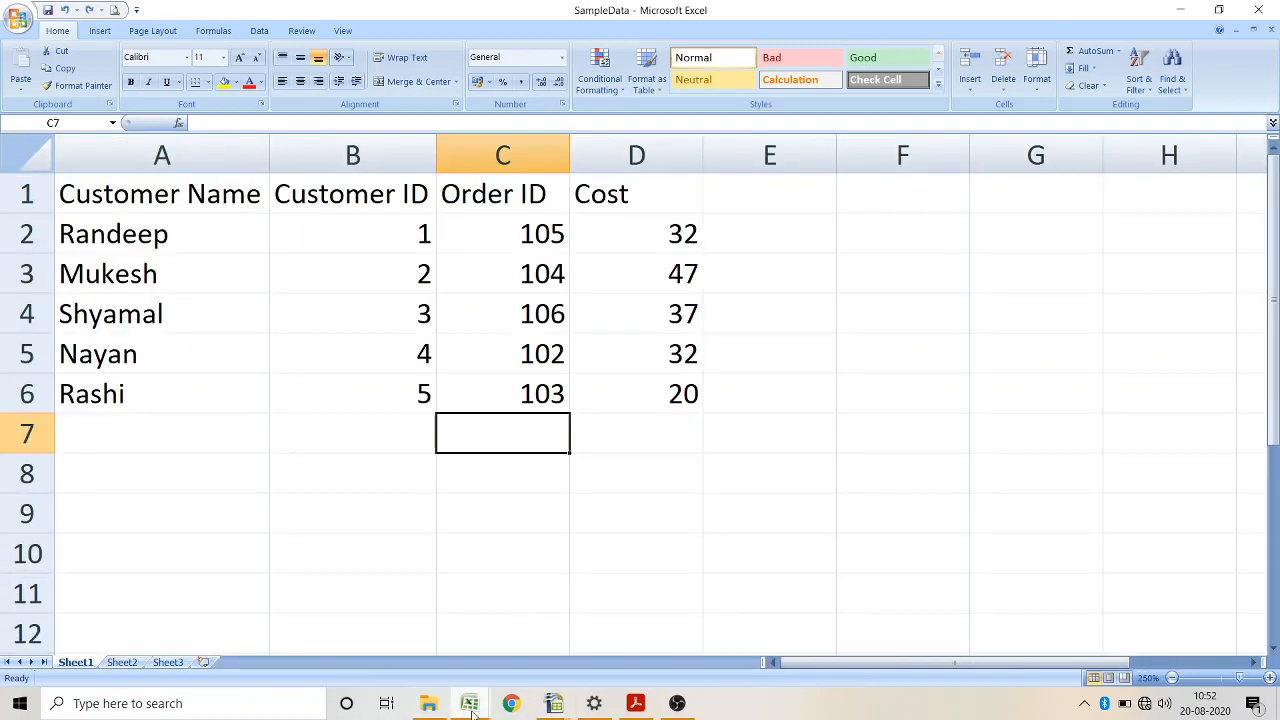
{"action": "mouse_move", "coordinate": [465, 706]}
{"action": "left_click", "coordinate": [420, 638]}
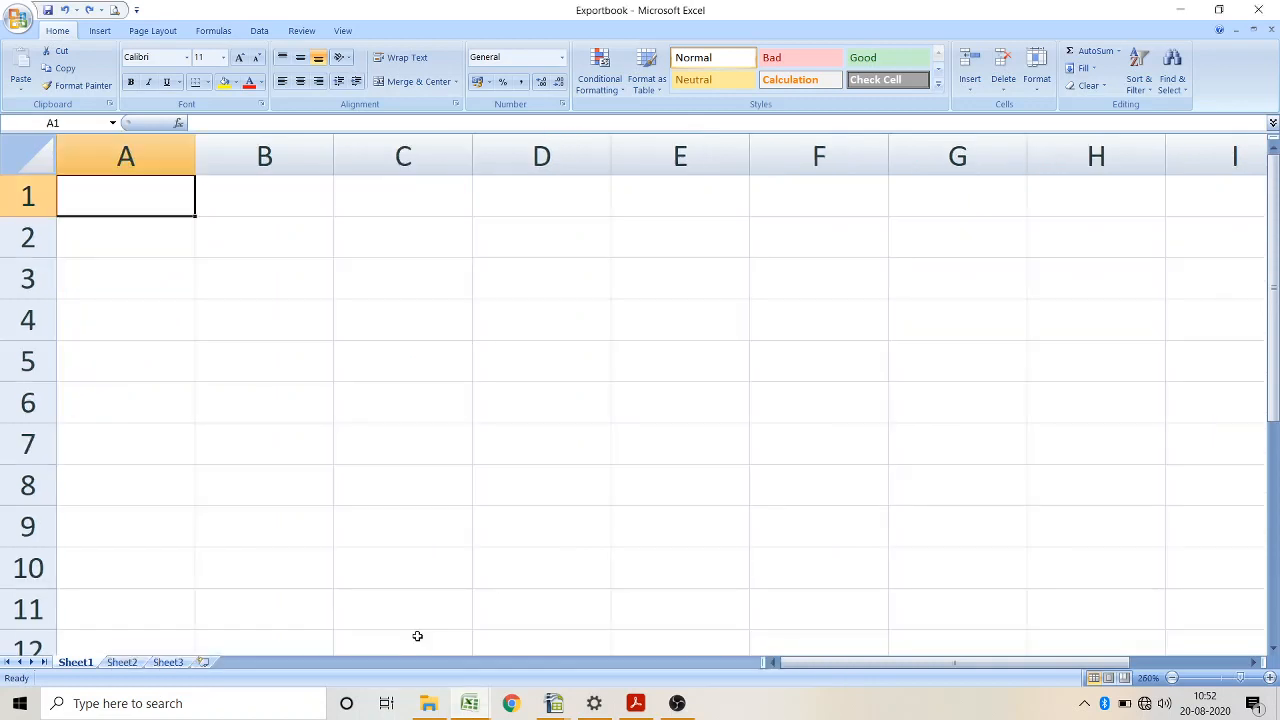
{"action": "mouse_move", "coordinate": [469, 703]}
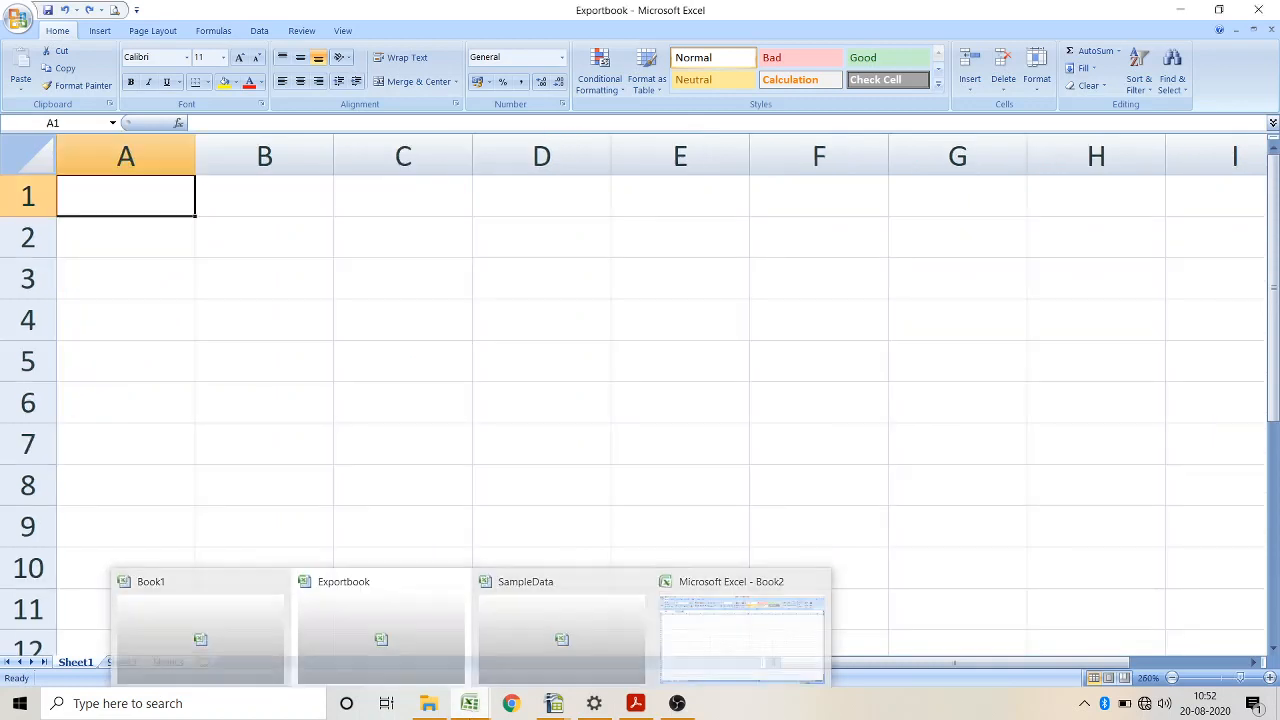
{"action": "left_click", "coordinate": [215, 582]}
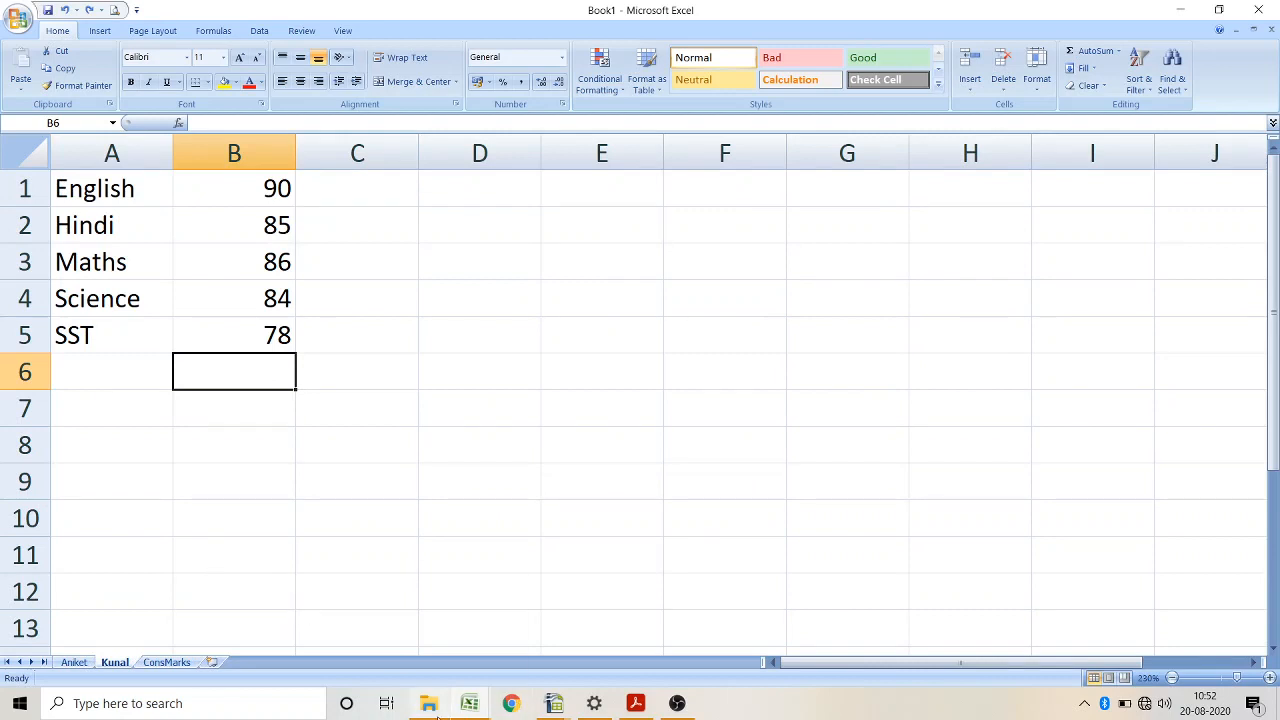
{"action": "mouse_move", "coordinate": [463, 716]}
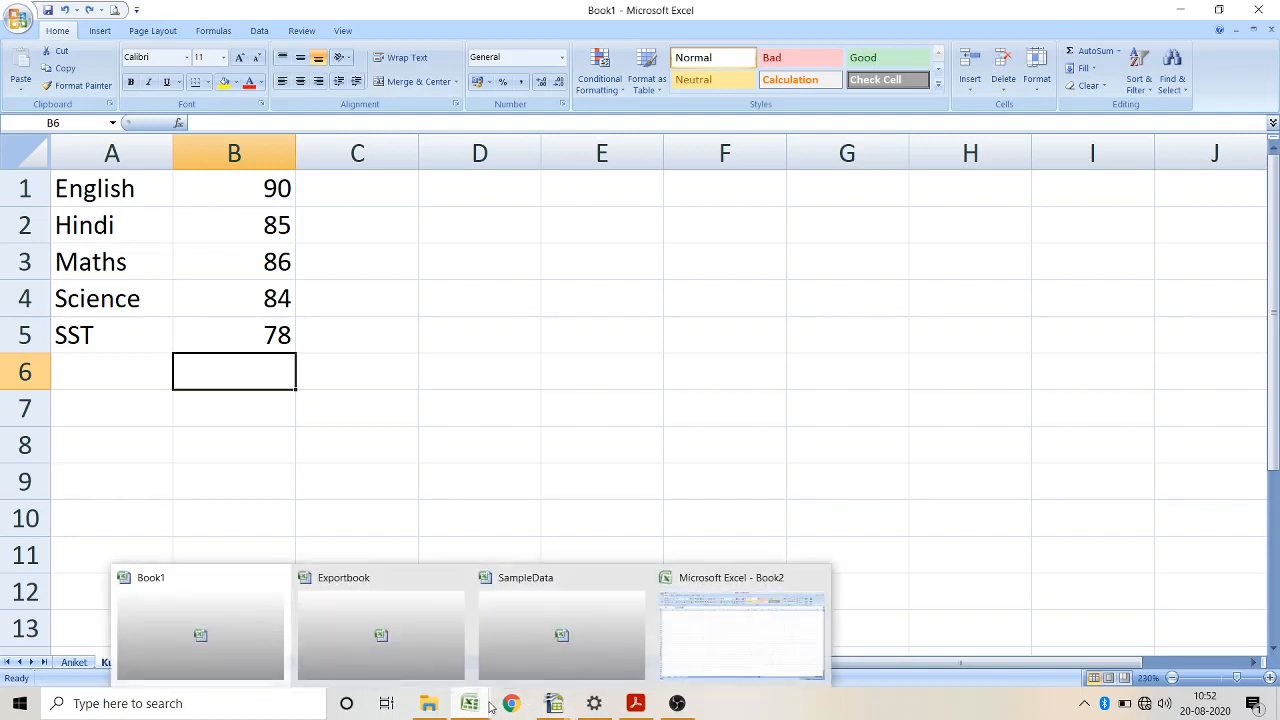
{"action": "left_click", "coordinate": [251, 614]}
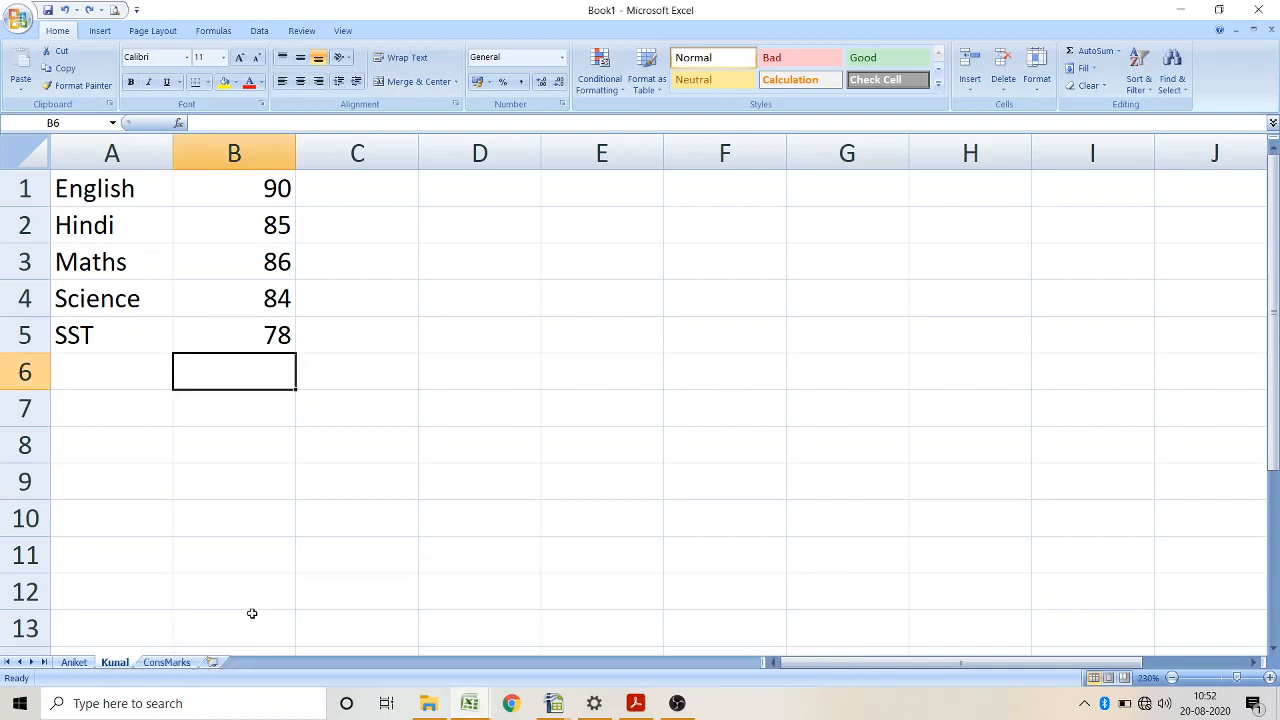
Step: Return to the blank Book2 workbook and view its default worksheets Sheet1, Sheet2 and Sheet3
{"action": "mouse_move", "coordinate": [470, 710]}
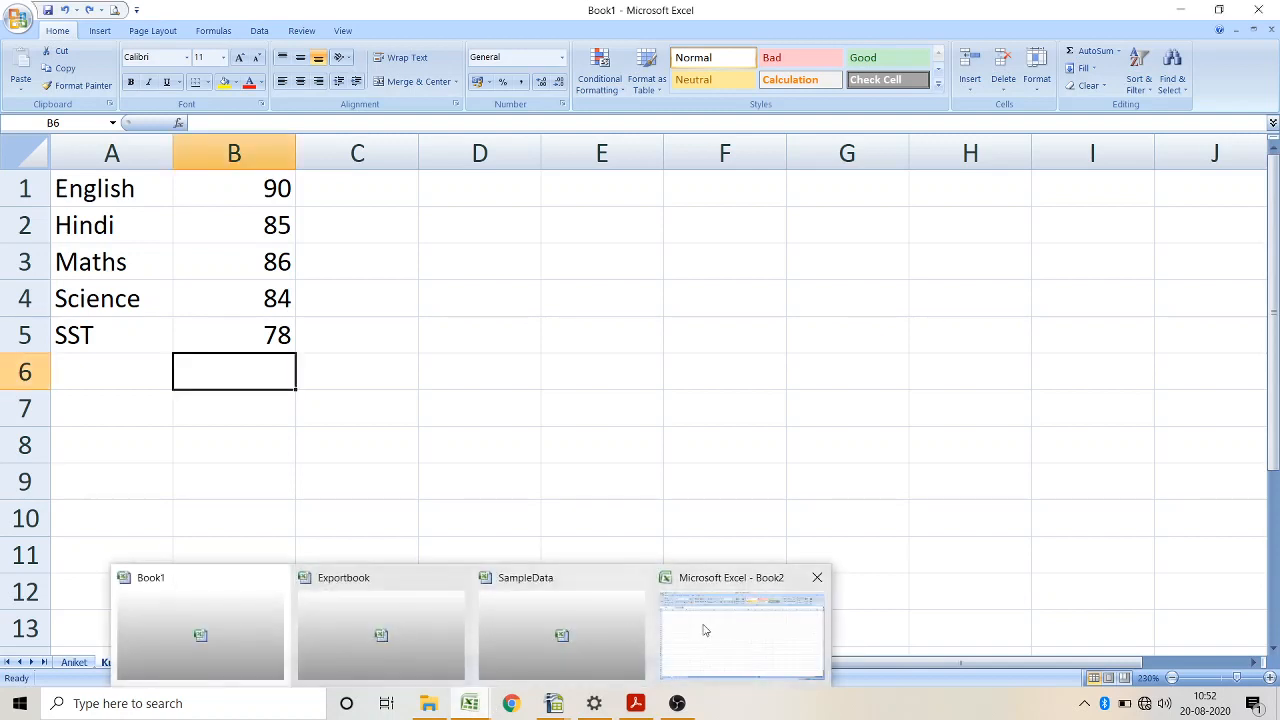
{"action": "left_click", "coordinate": [723, 625]}
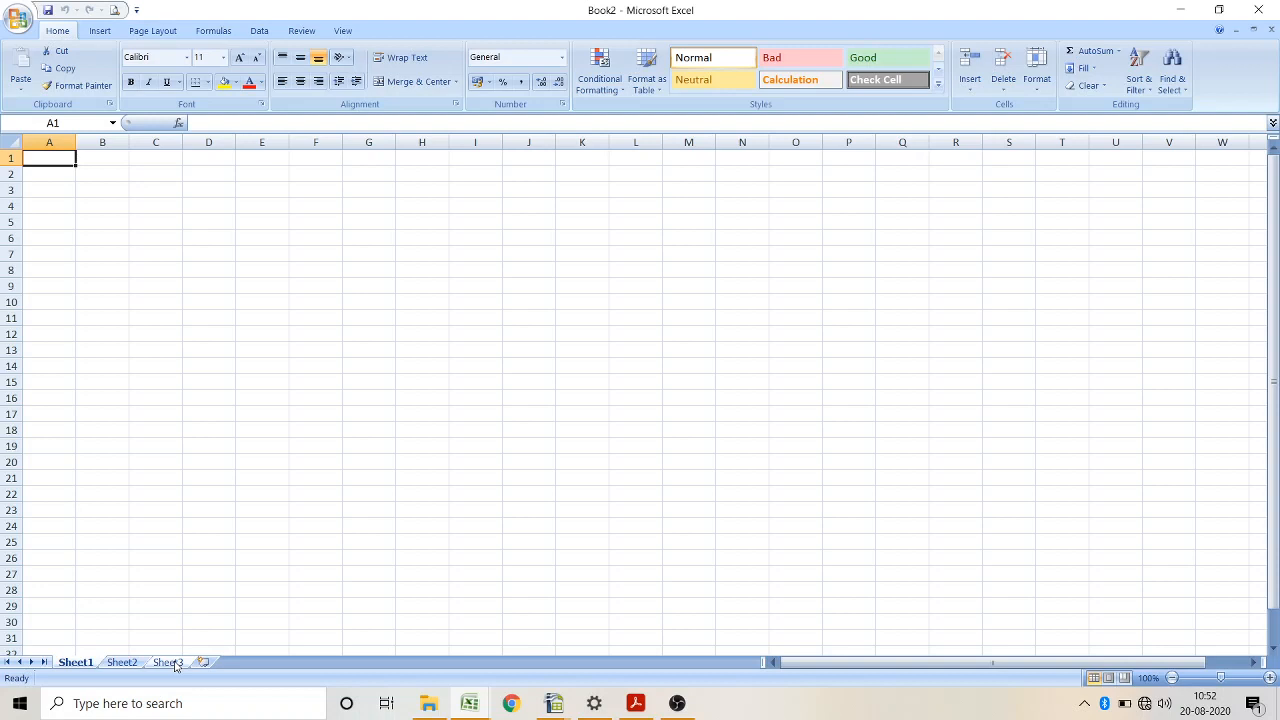
{"action": "left_click", "coordinate": [121, 662]}
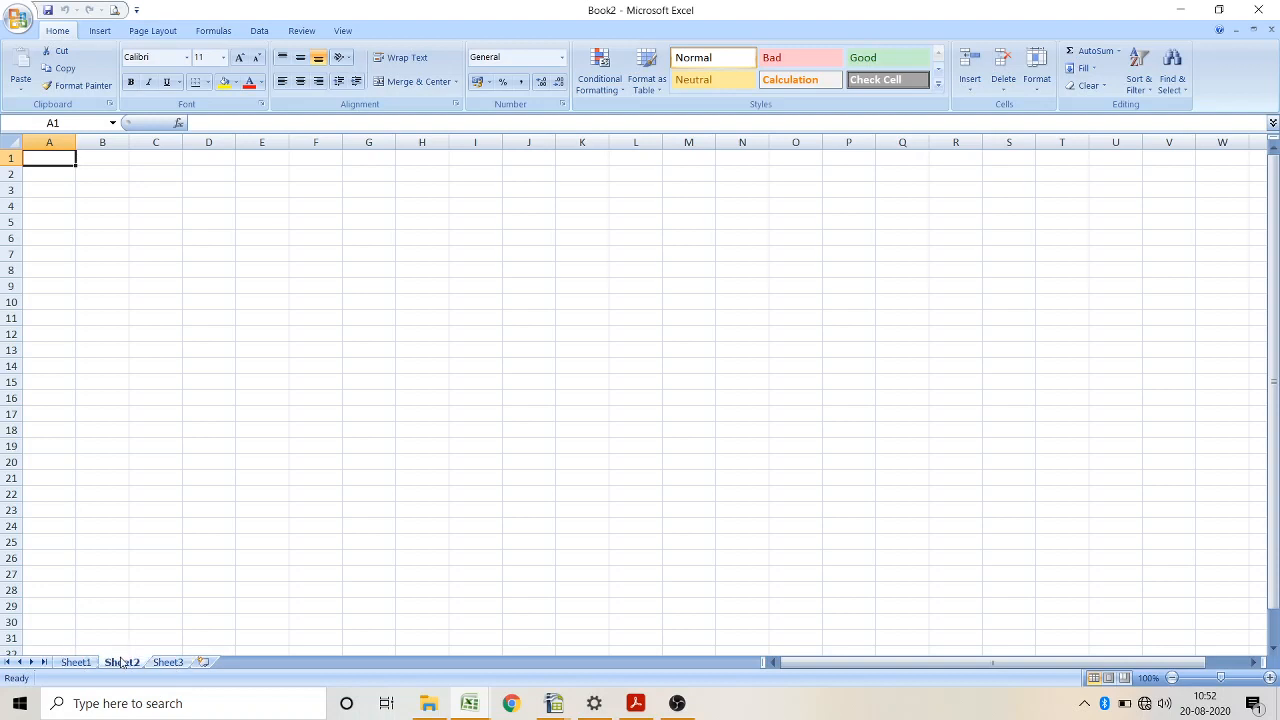
{"action": "left_click", "coordinate": [165, 663]}
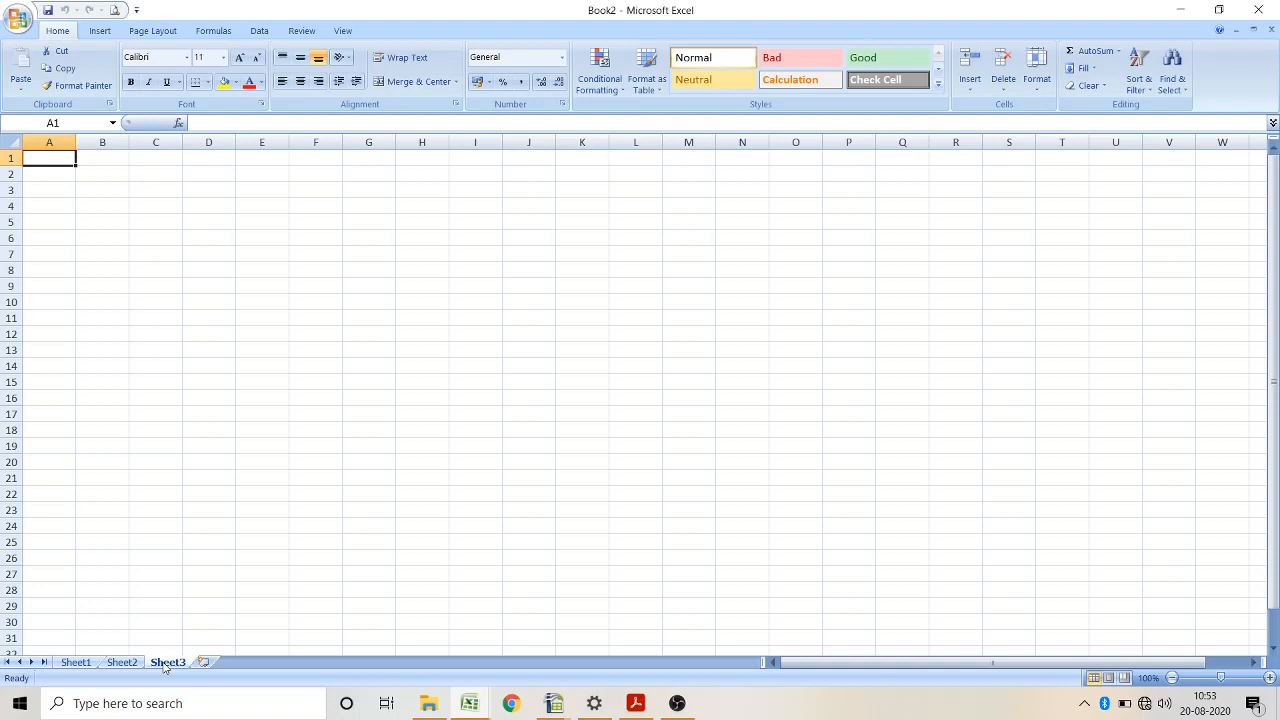
{"action": "left_click", "coordinate": [68, 662]}
{"action": "left_click", "coordinate": [104, 668]}
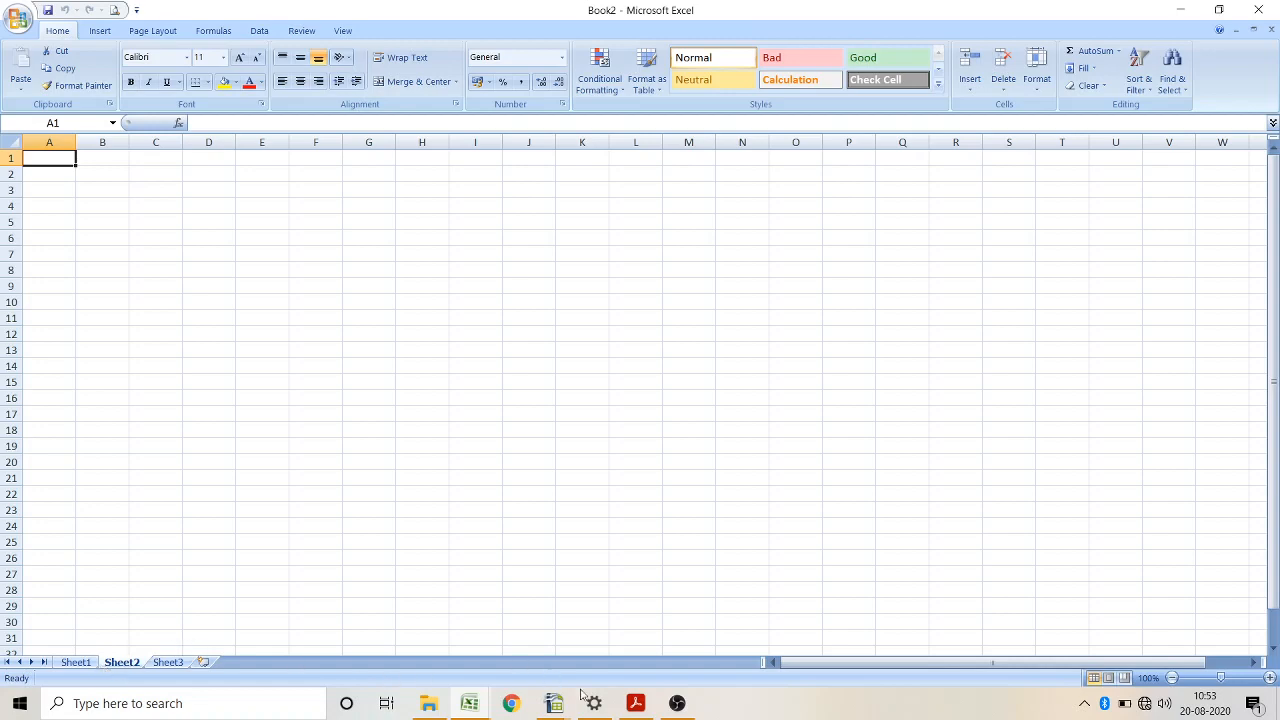
Step: Switch to the textbook PDF in Acrobat Reader and read from the sheet tab figure through inserting and renaming worksheets to Cell Reference
{"action": "left_click", "coordinate": [633, 706]}
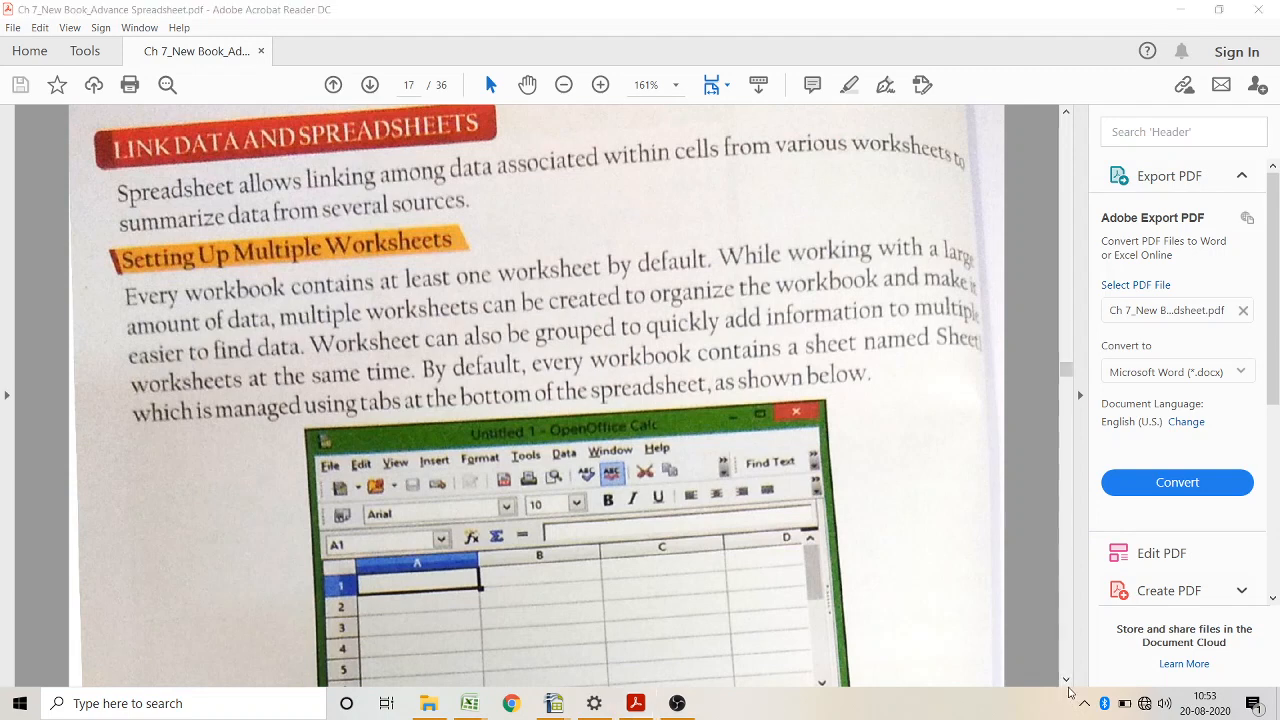
{"action": "scroll", "coordinate": [1065, 683], "scroll_direction": "down", "scroll_amount": 5}
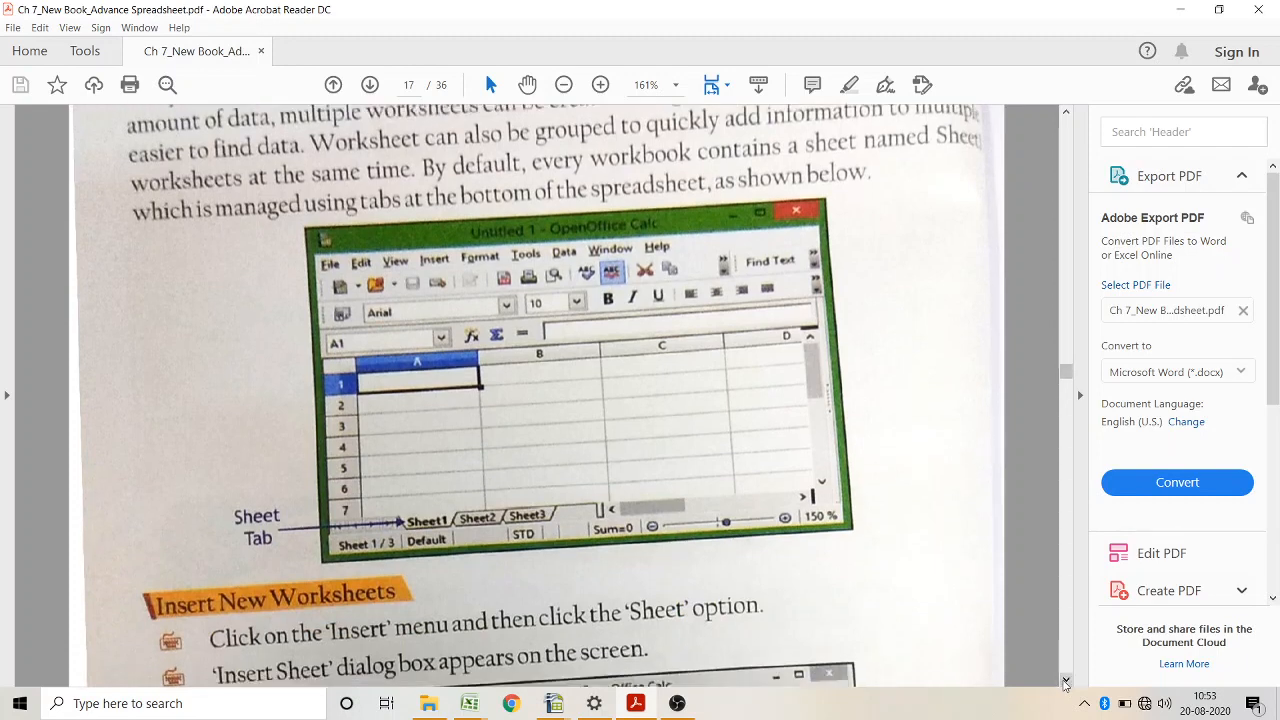
{"action": "scroll", "coordinate": [1065, 683], "scroll_direction": "down", "scroll_amount": 3}
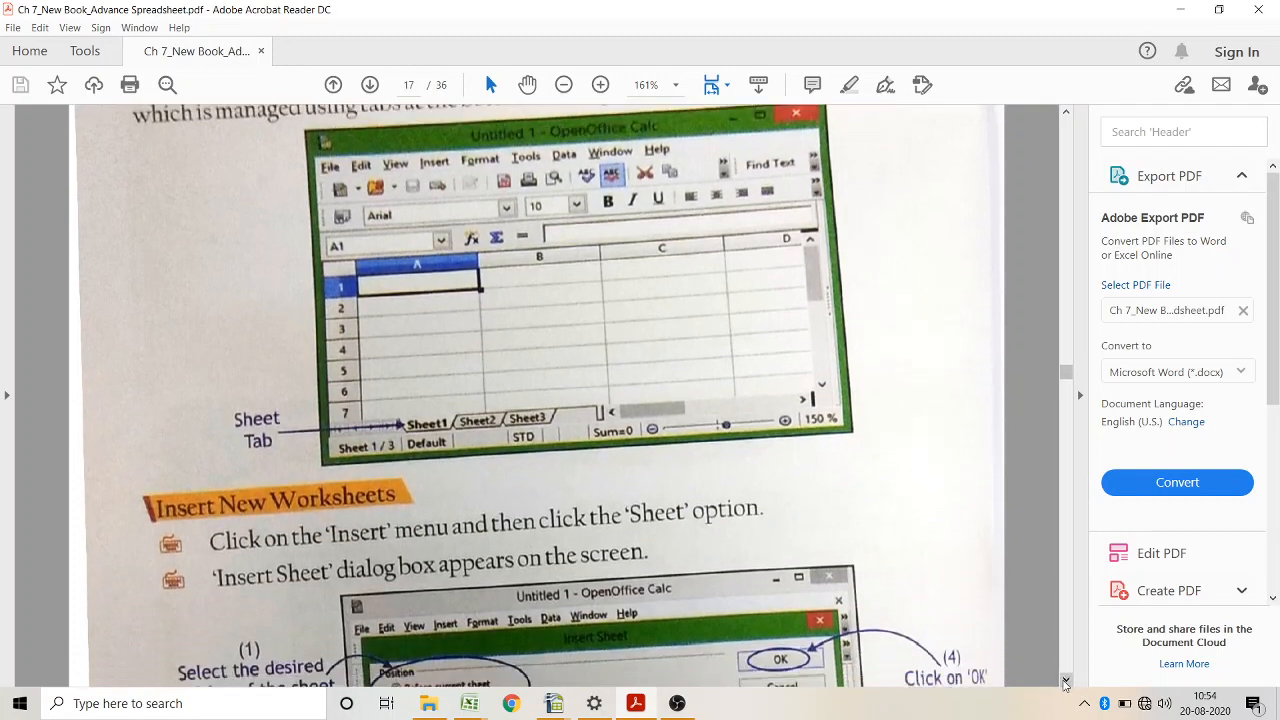
{"action": "scroll", "coordinate": [1065, 683], "scroll_direction": "down", "scroll_amount": 4}
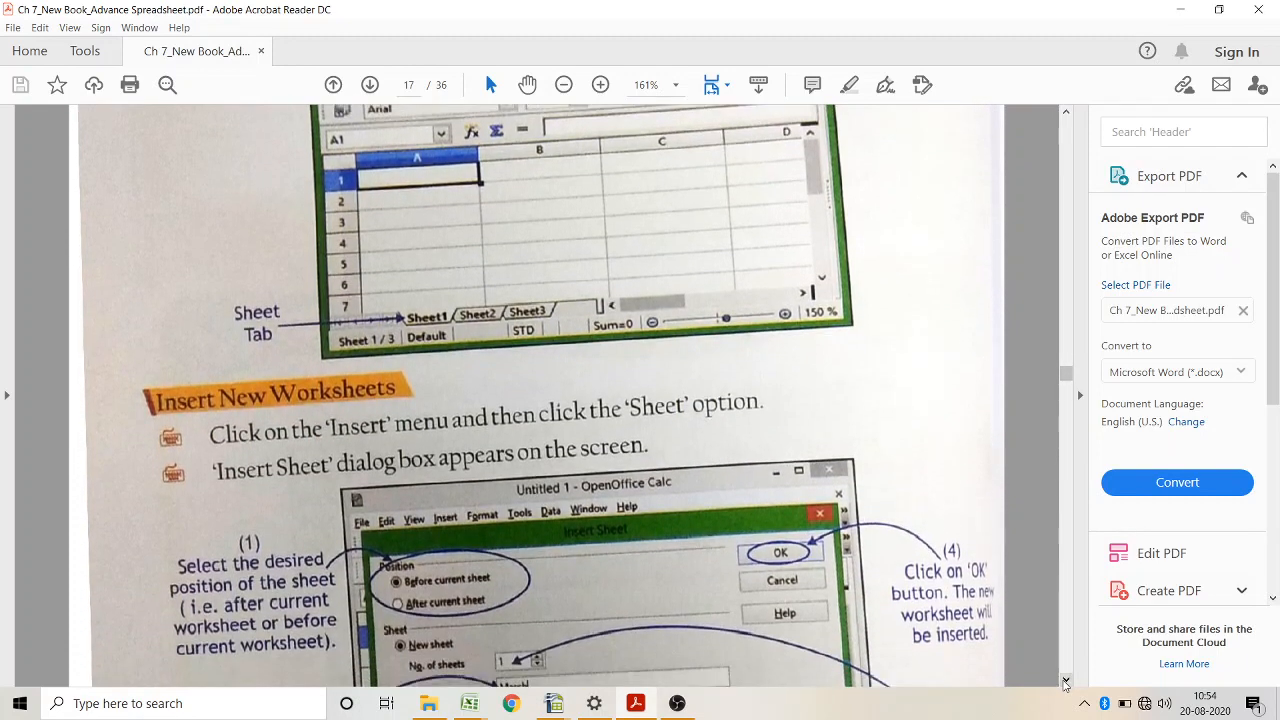
{"action": "scroll", "coordinate": [1065, 683], "scroll_direction": "down", "scroll_amount": 9}
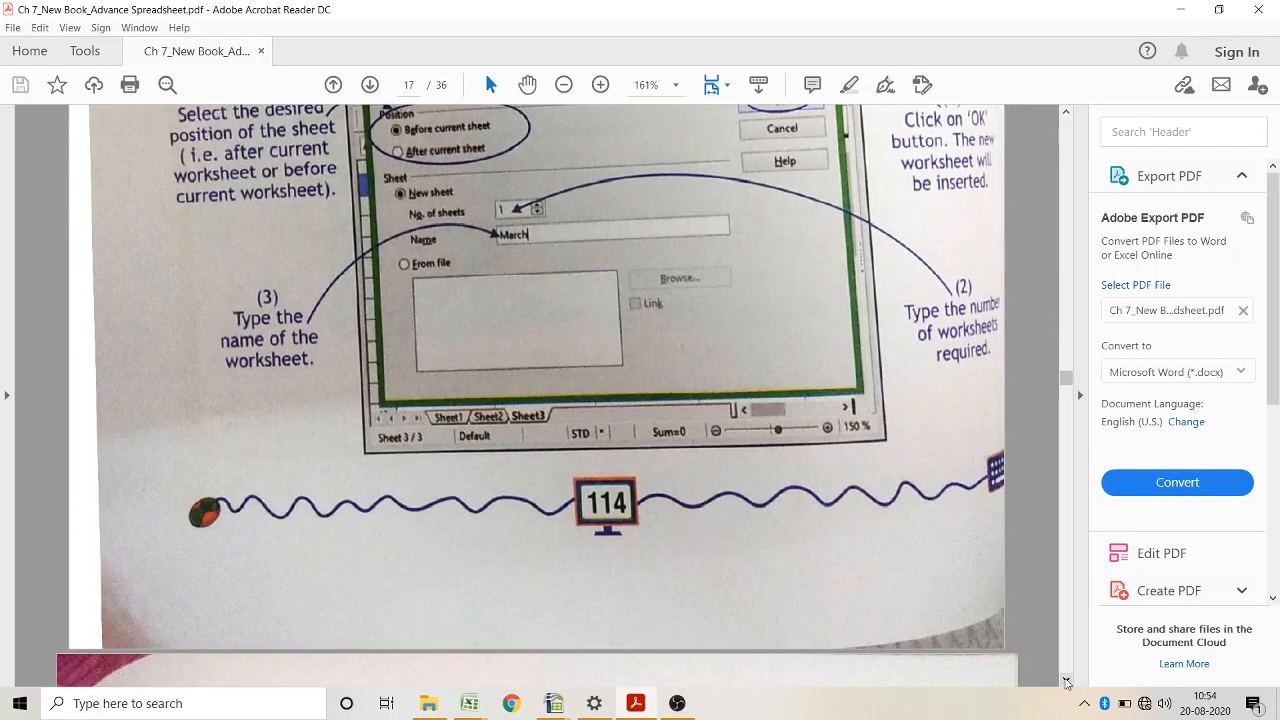
{"action": "left_click", "coordinate": [1066, 681]}
{"action": "scroll", "coordinate": [1066, 681], "scroll_direction": "down", "scroll_amount": 12}
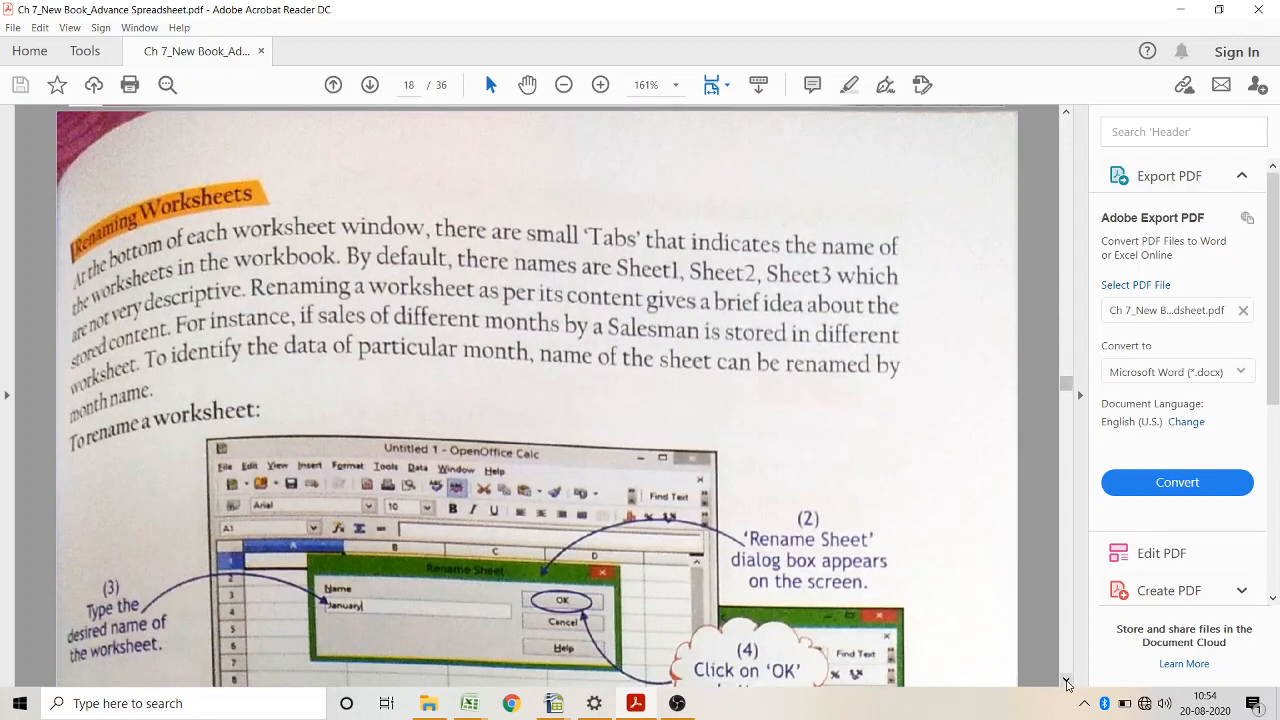
{"action": "scroll", "coordinate": [1066, 681], "scroll_direction": "down", "scroll_amount": 18}
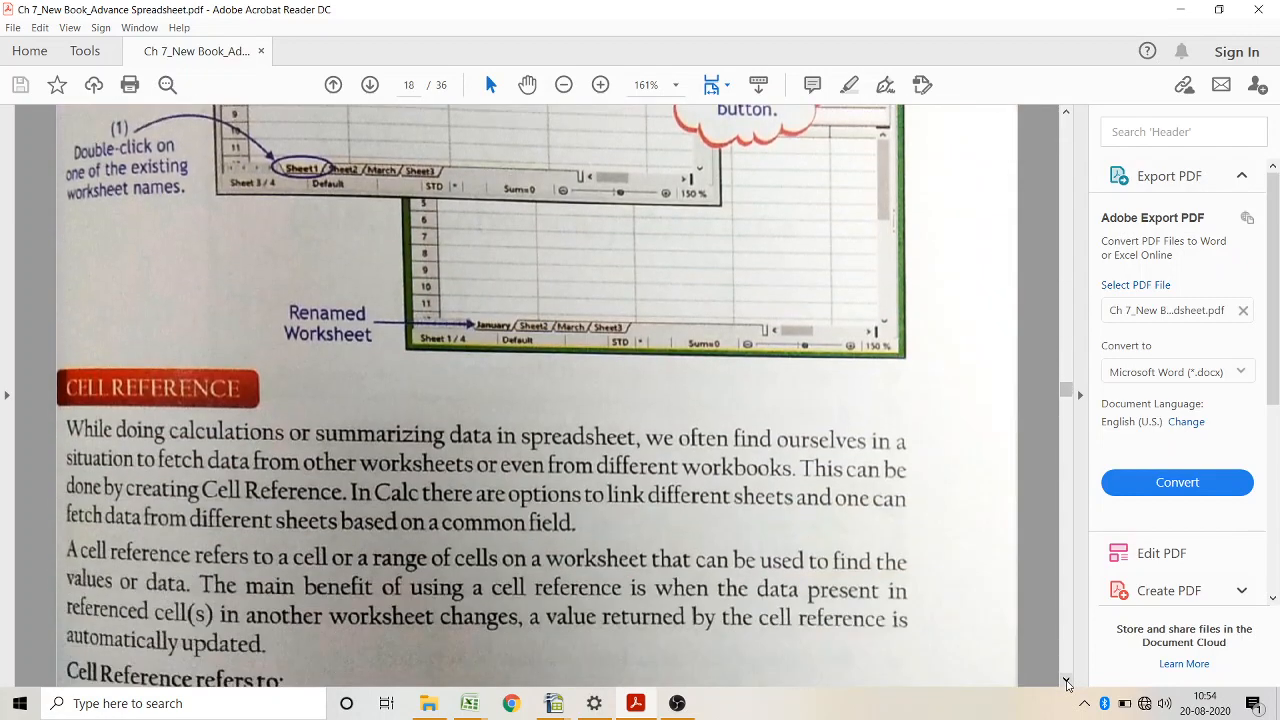
{"action": "scroll", "coordinate": [1066, 683], "scroll_direction": "down", "scroll_amount": 3}
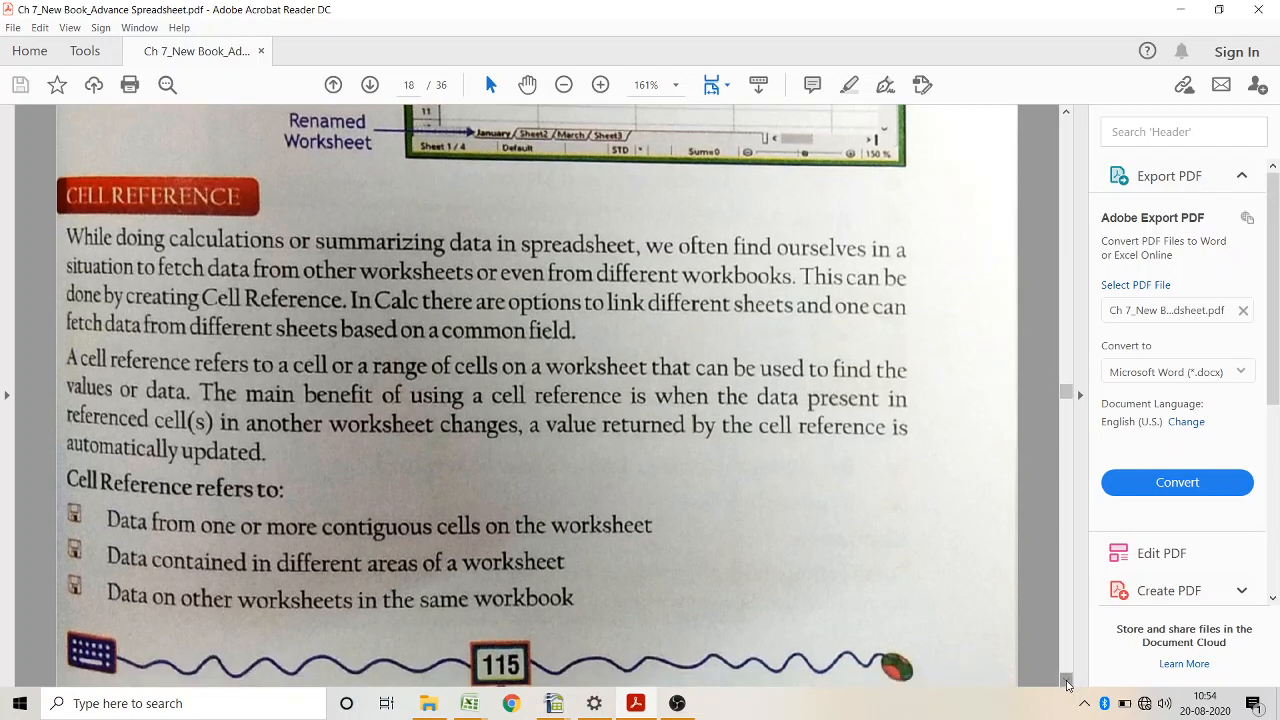
{"action": "scroll", "coordinate": [1066, 683], "scroll_direction": "down", "scroll_amount": 1}
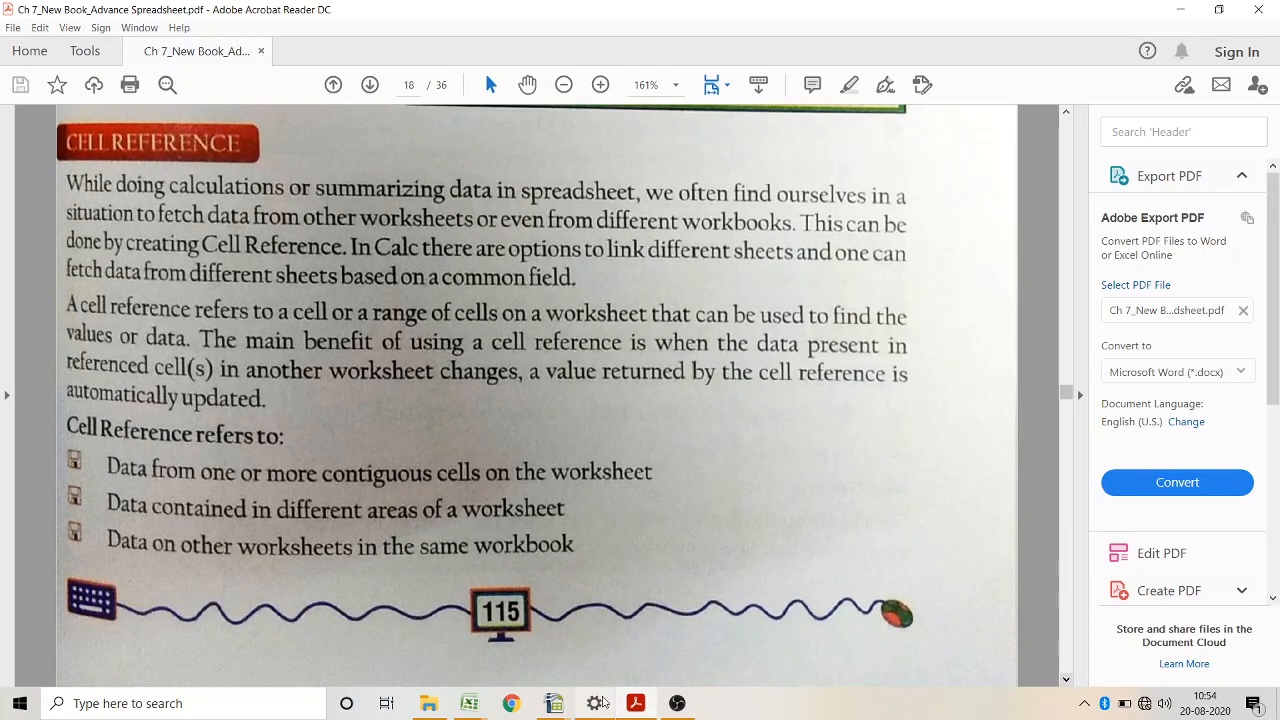
Step: Switch to Demo Class IX.ods in OpenOffice Calc and examine the unit sales layout on the Jan, Feb, March and Overall sheets
{"action": "mouse_move", "coordinate": [606, 700]}
{"action": "mouse_move", "coordinate": [553, 700]}
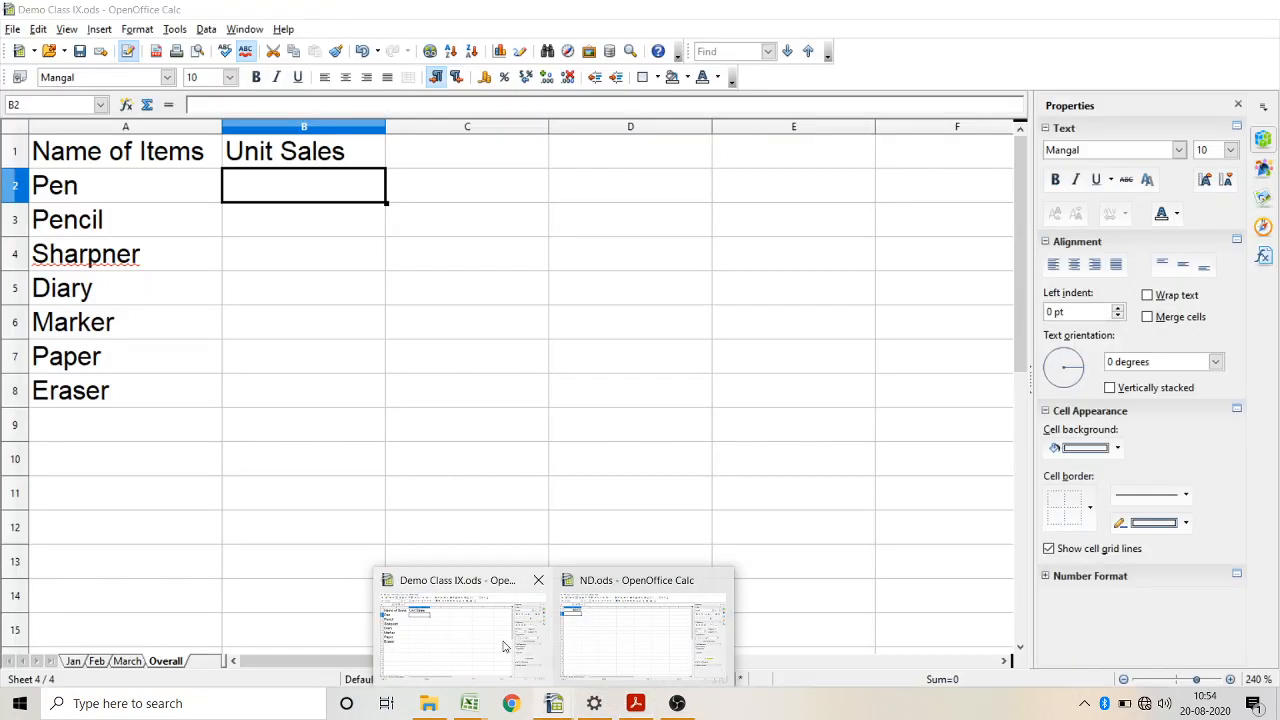
{"action": "left_click", "coordinate": [505, 647]}
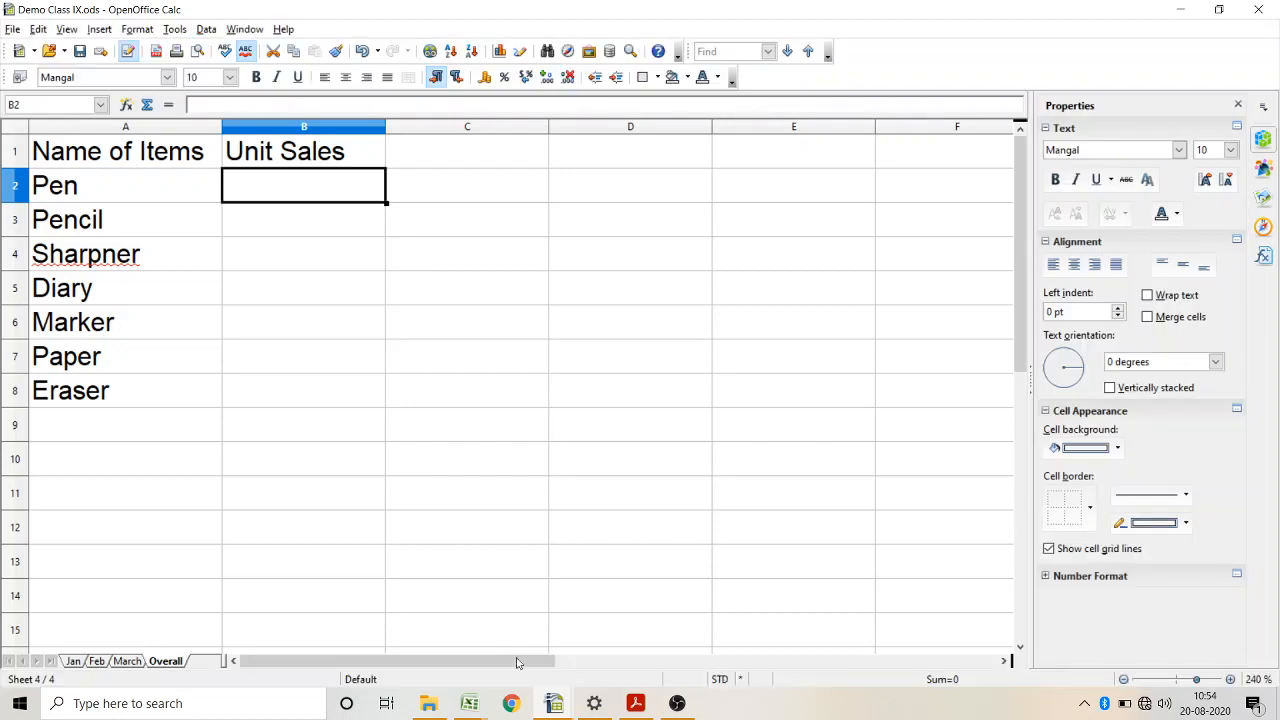
{"action": "left_click", "coordinate": [73, 662]}
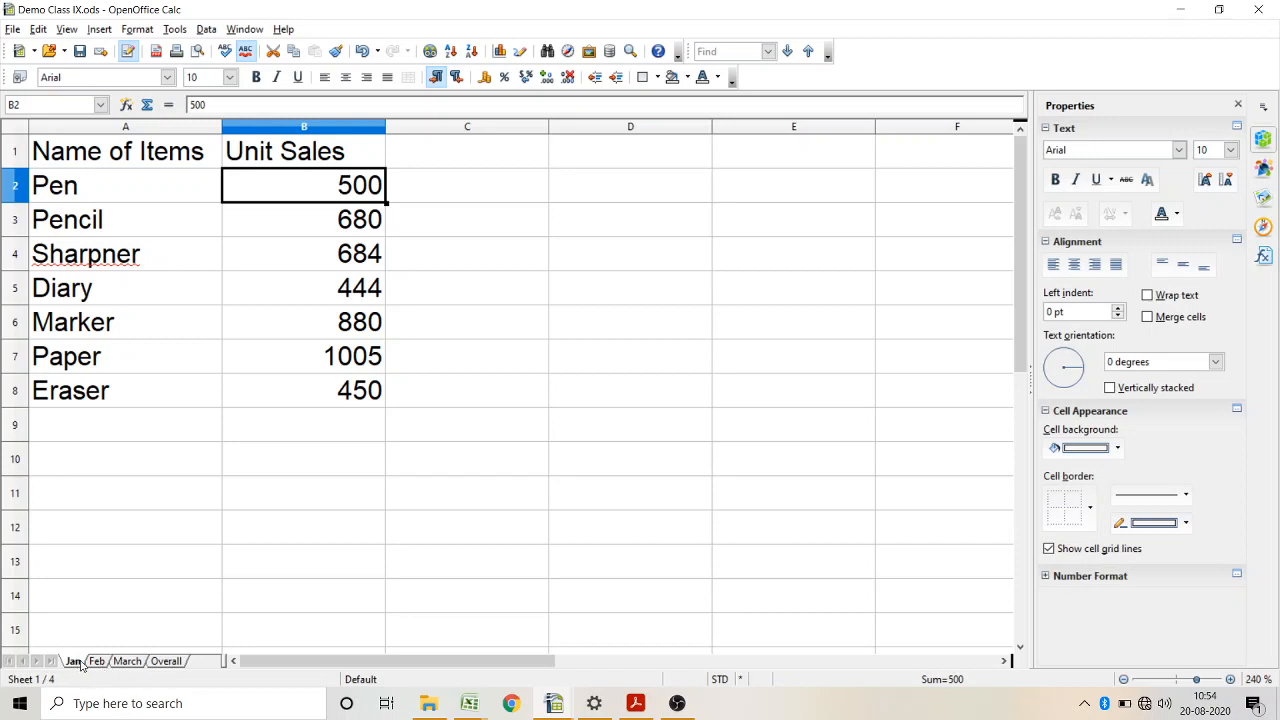
{"action": "left_click", "coordinate": [98, 662]}
{"action": "left_click", "coordinate": [117, 663]}
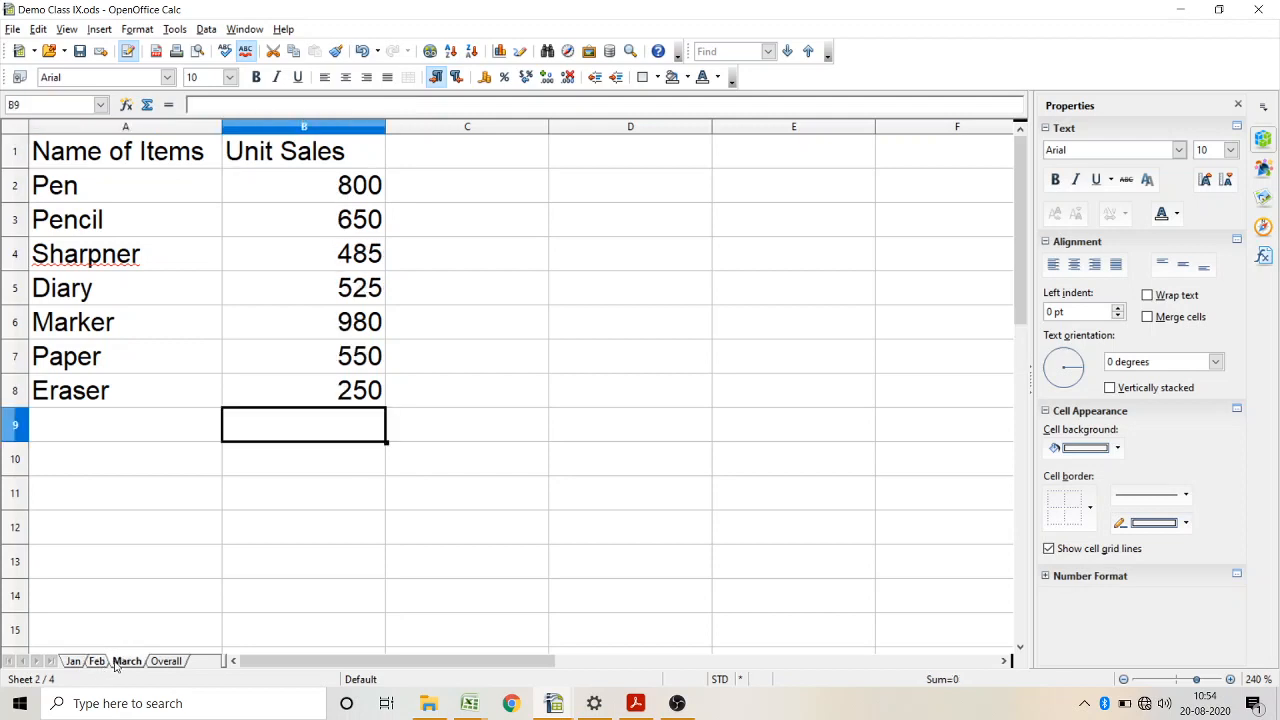
{"action": "left_click", "coordinate": [167, 662]}
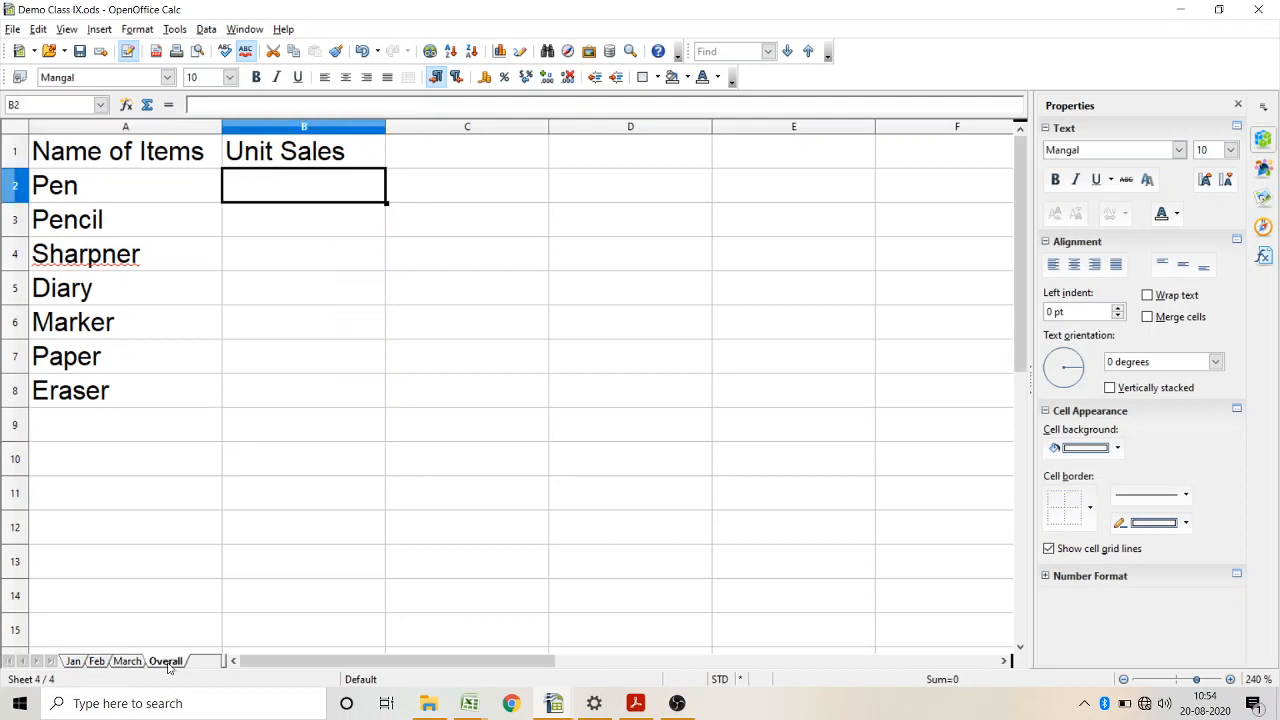
{"action": "left_click", "coordinate": [75, 662]}
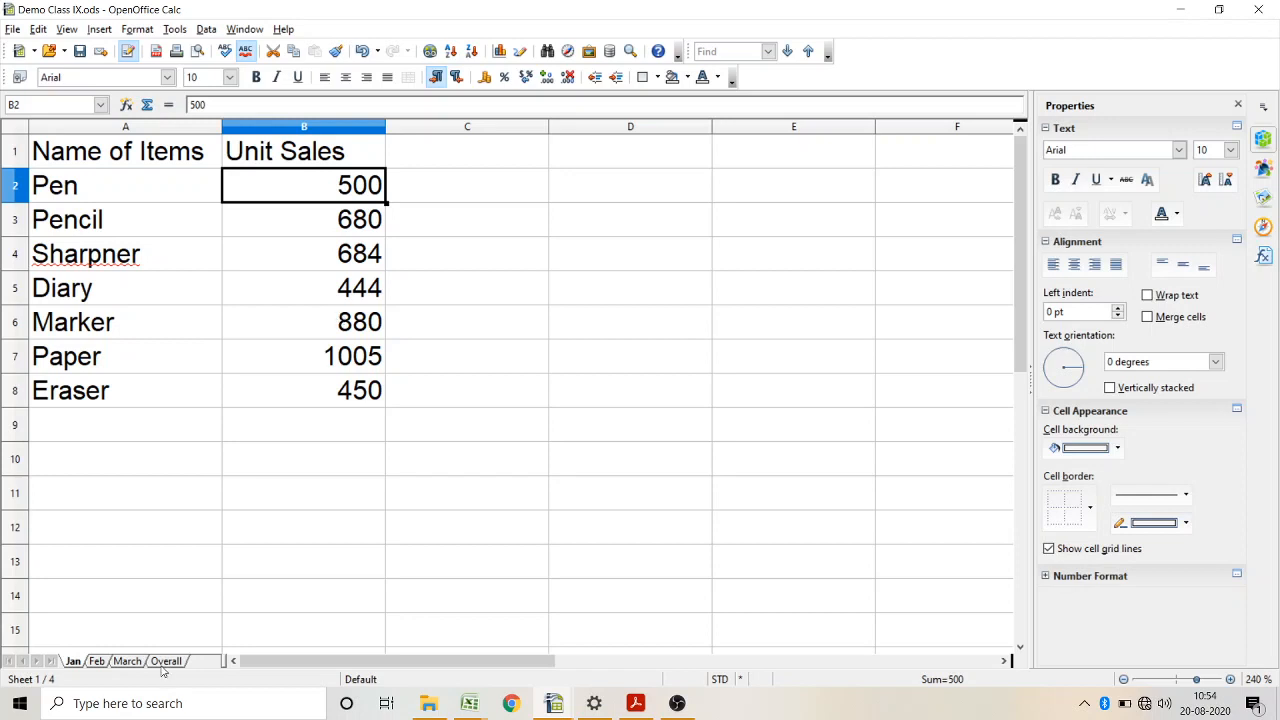
{"action": "left_click", "coordinate": [104, 663]}
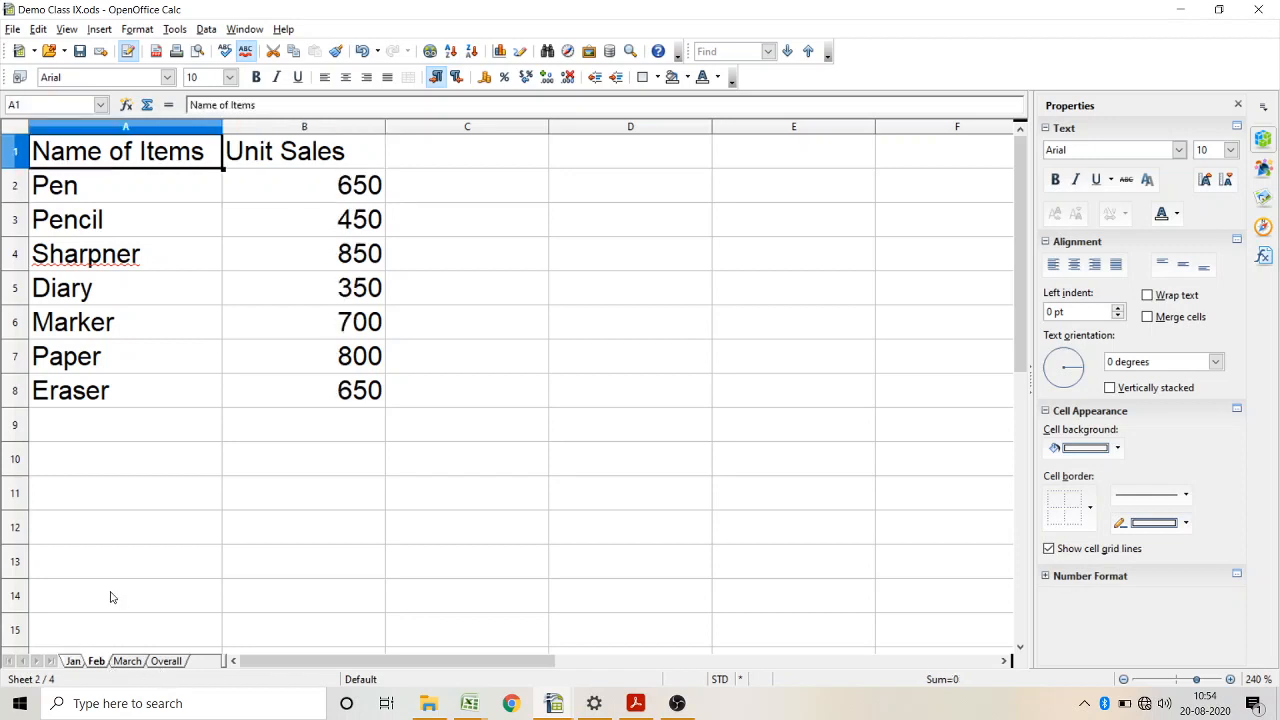
Step: Look over the unit sales figures on the March, Jan and Feb sheets, ending on the Overall sheet
{"action": "left_click", "coordinate": [129, 663]}
{"action": "left_click", "coordinate": [74, 663]}
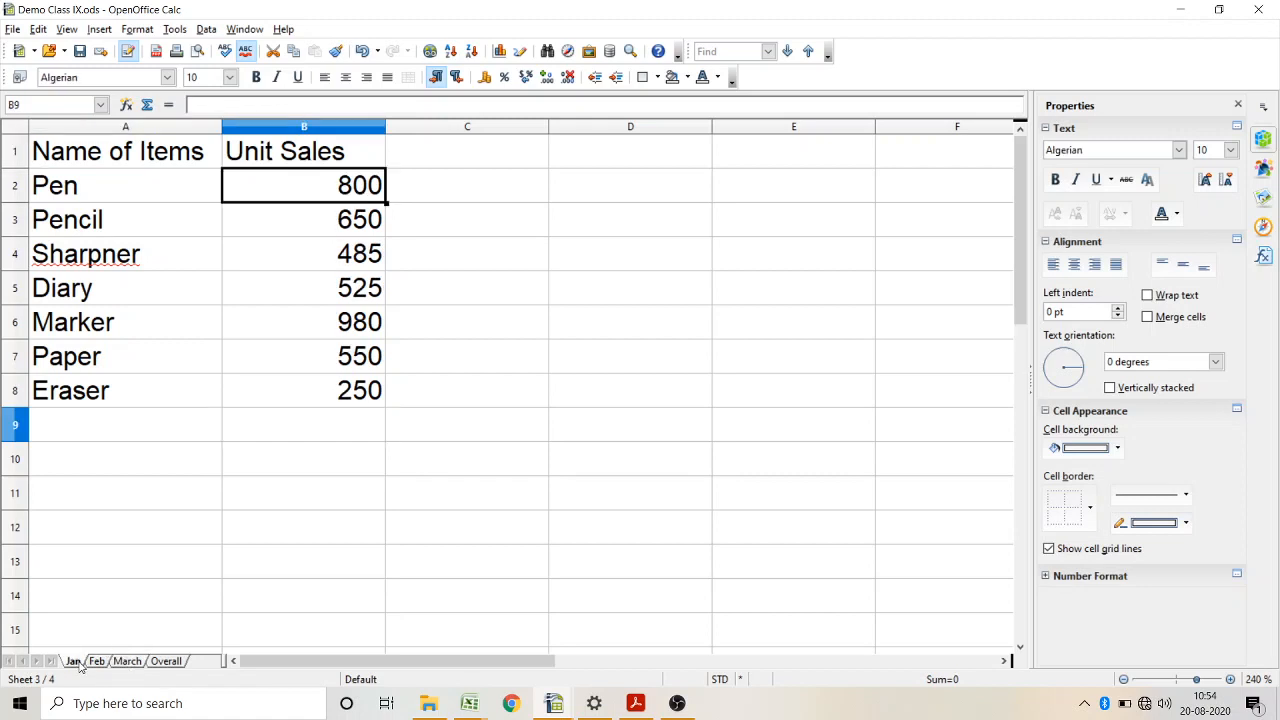
{"action": "left_click", "coordinate": [99, 664]}
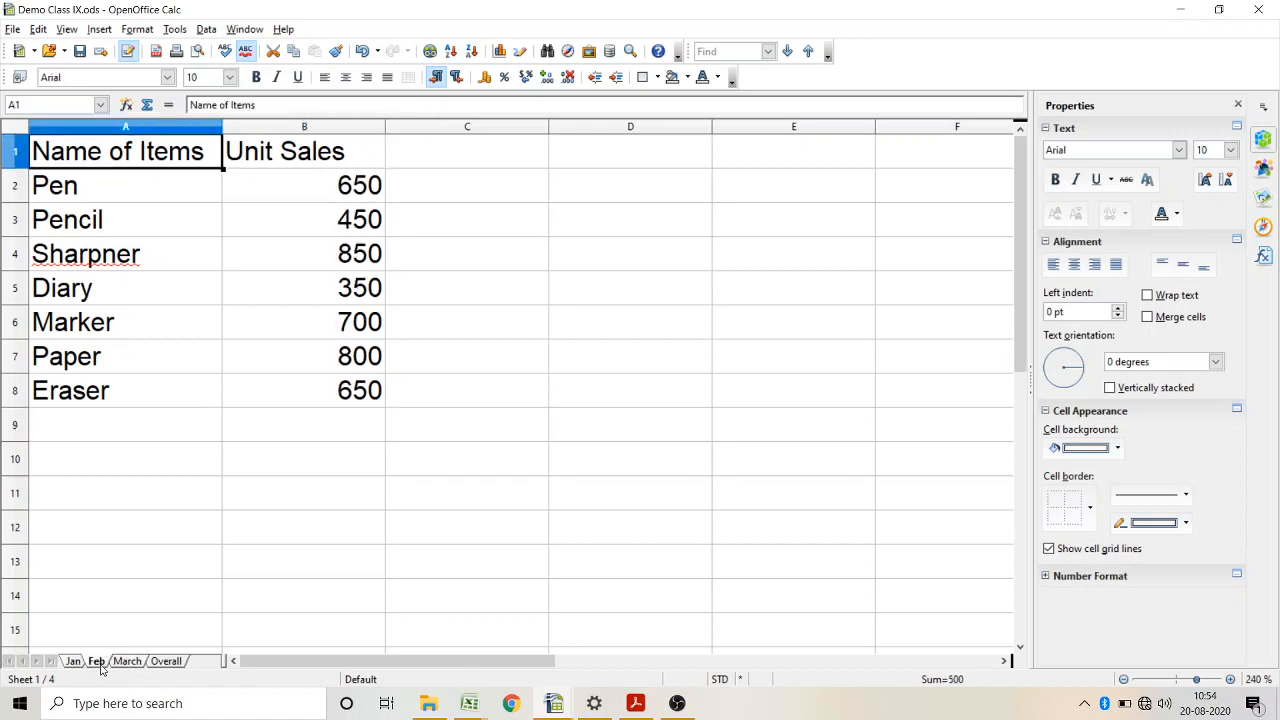
{"action": "left_click", "coordinate": [128, 662]}
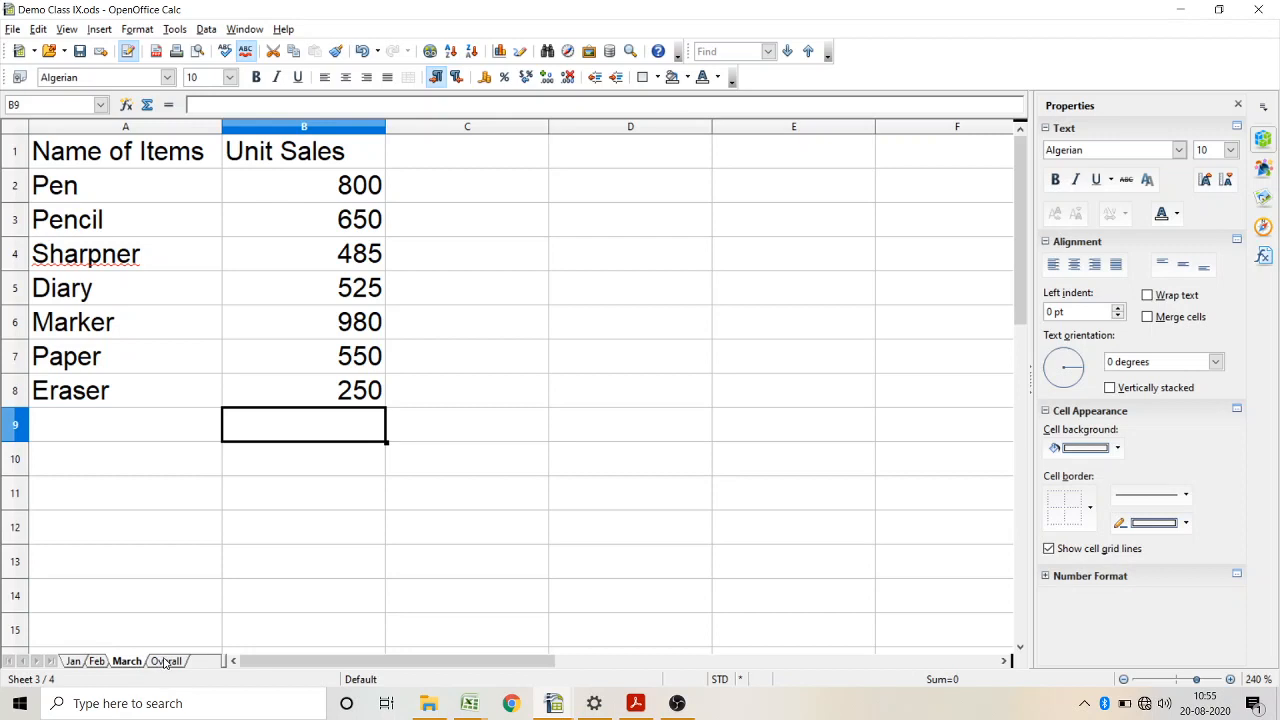
{"action": "left_click", "coordinate": [166, 662]}
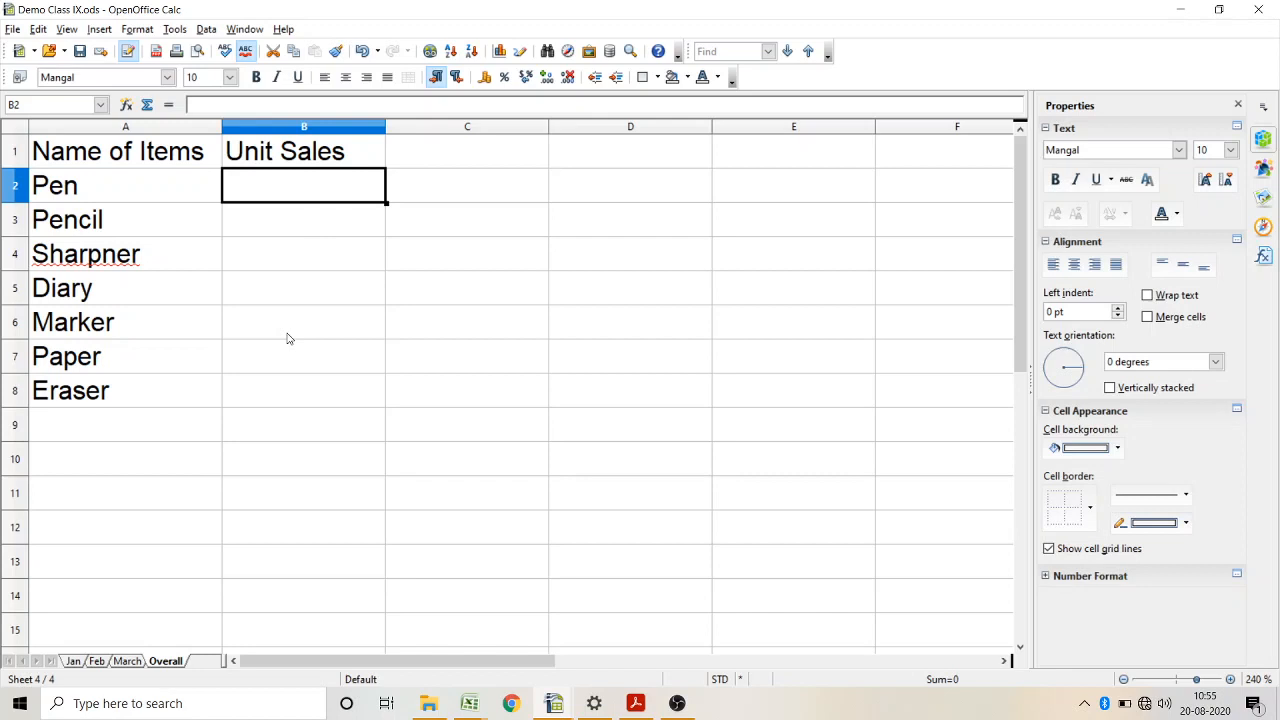
{"action": "type", "text": "=sum"}
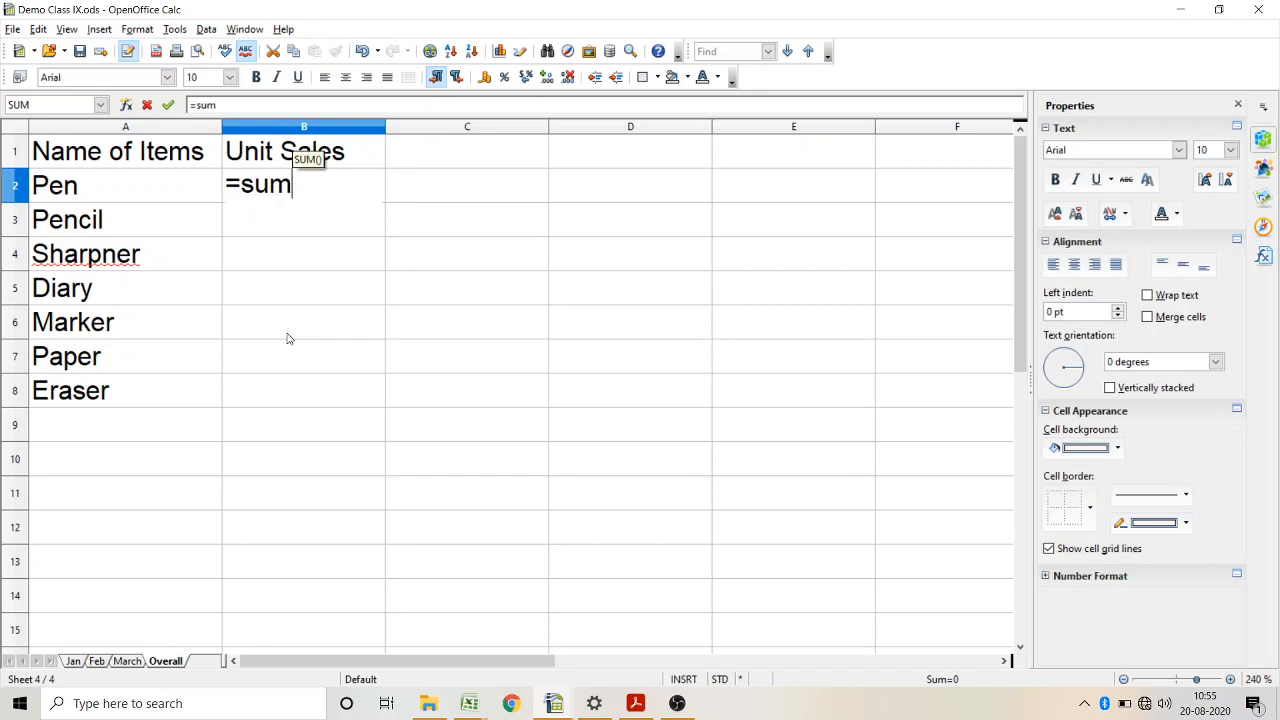
{"action": "type", "text": "("}
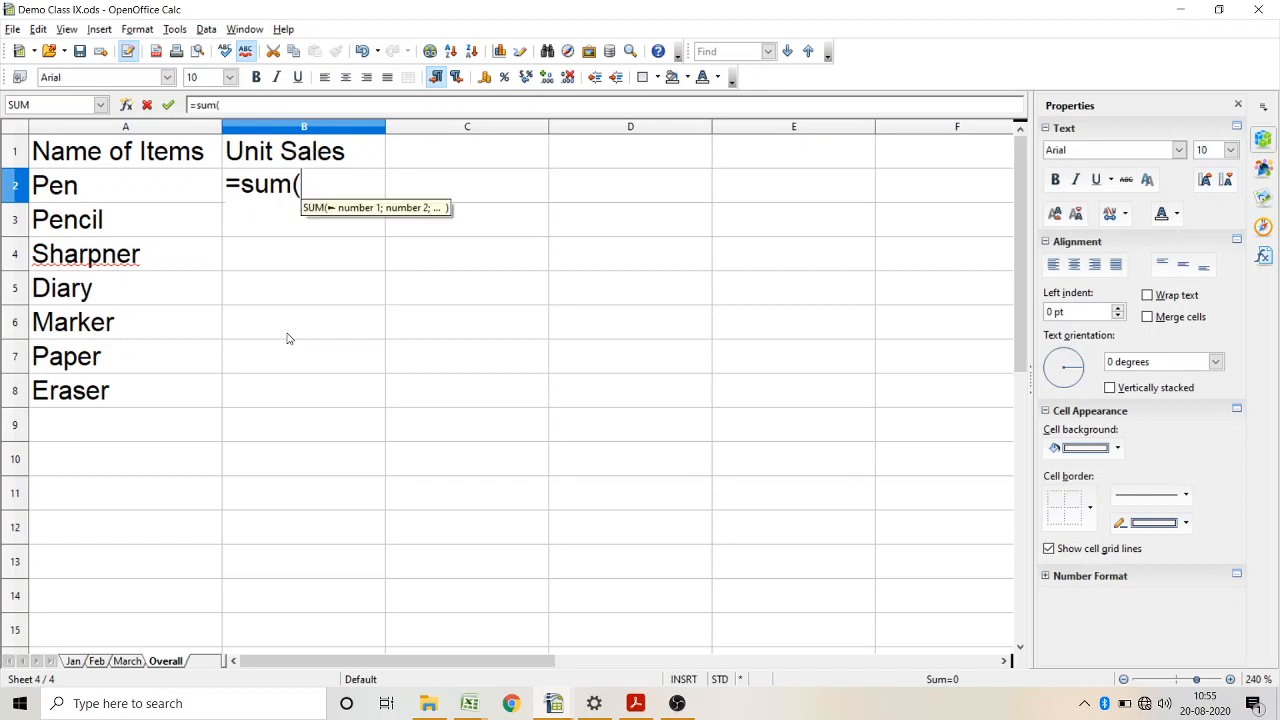
{"action": "key", "text": "BackSpace"}
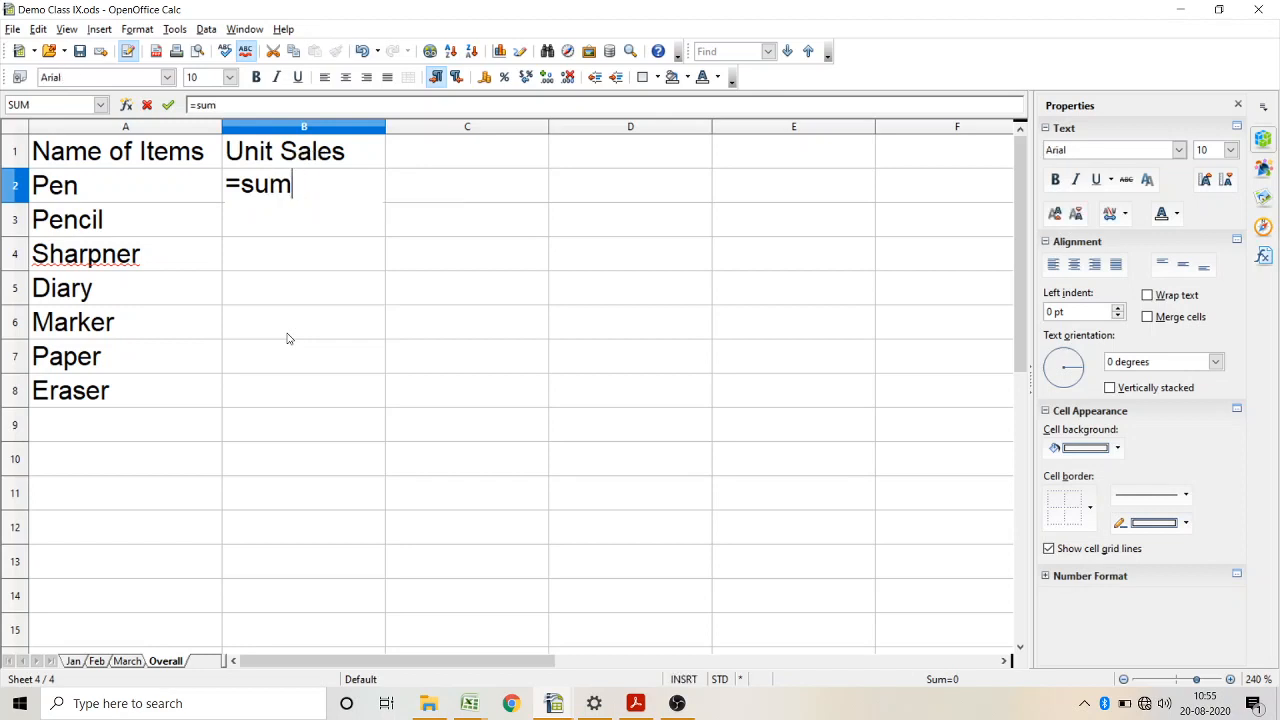
{"action": "key", "text": "BackSpace"}
{"action": "key", "text": "BackSpace"}
{"action": "key", "text": "BackSpace"}
{"action": "key", "text": "BackSpace"}
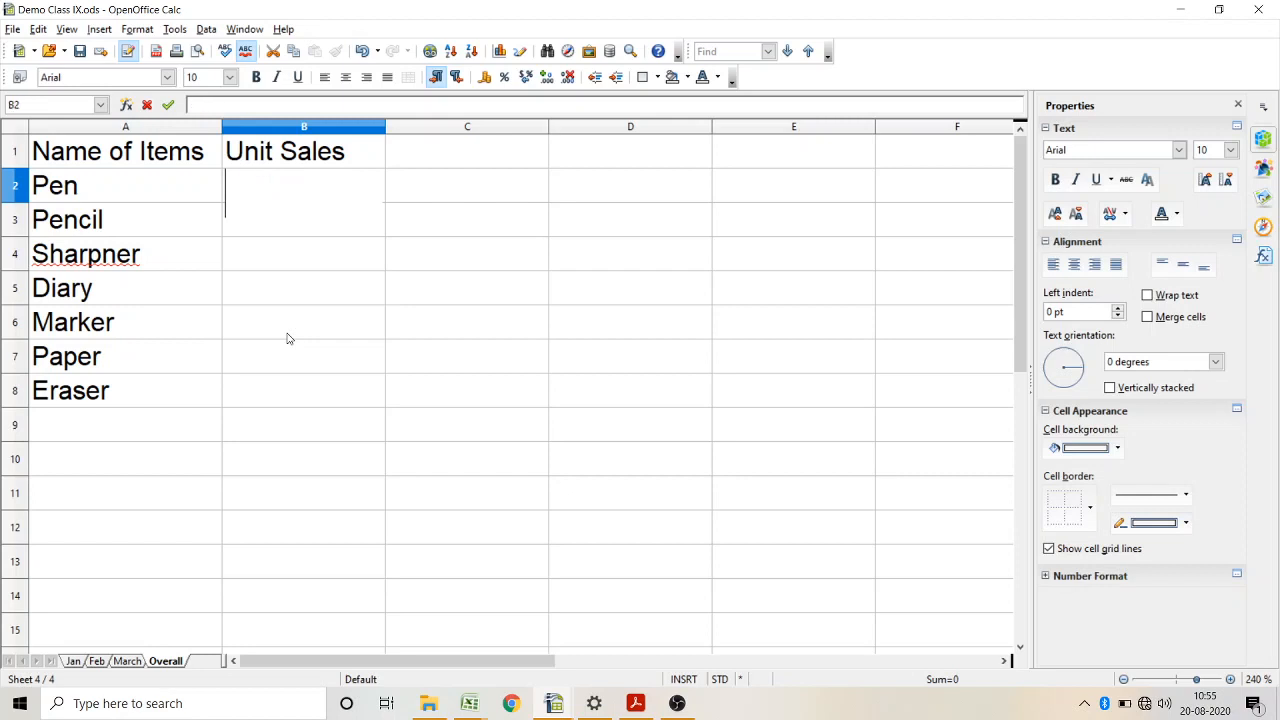
Step: Examine the cell that holds the Pen unit sales on each of the Jan, Feb and March sheets
{"action": "left_click", "coordinate": [73, 663]}
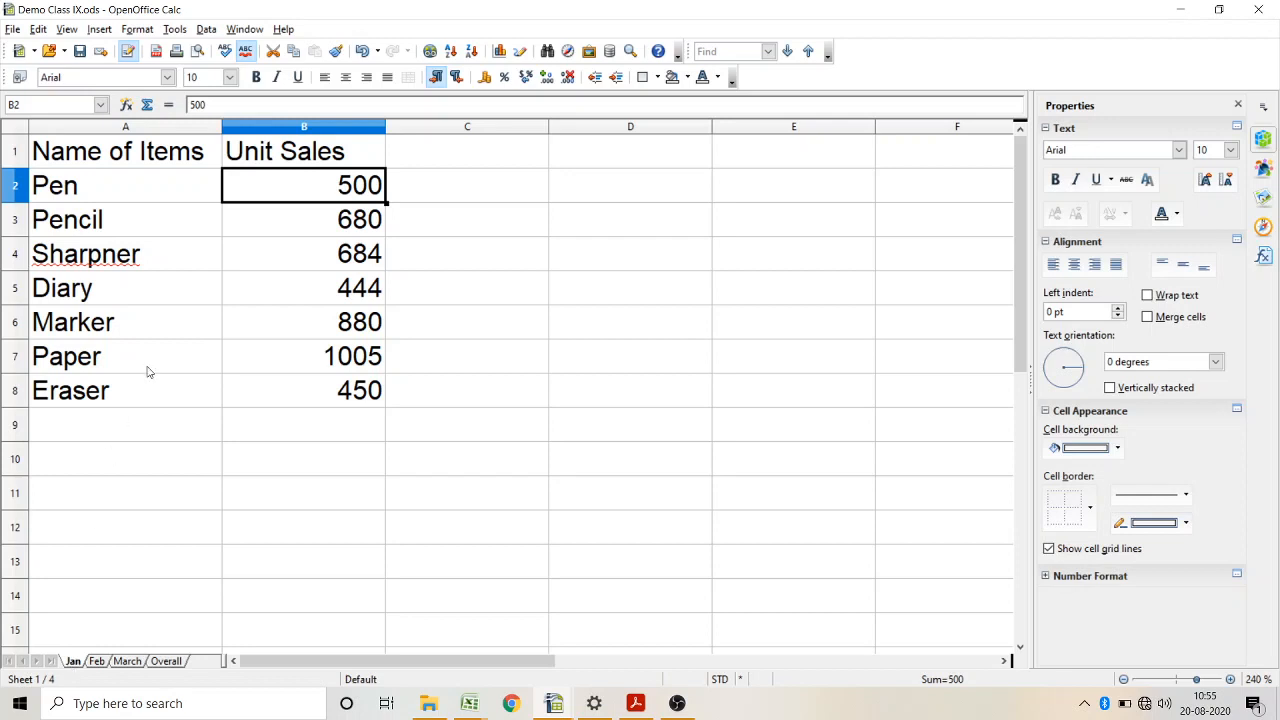
{"action": "left_click", "coordinate": [97, 661]}
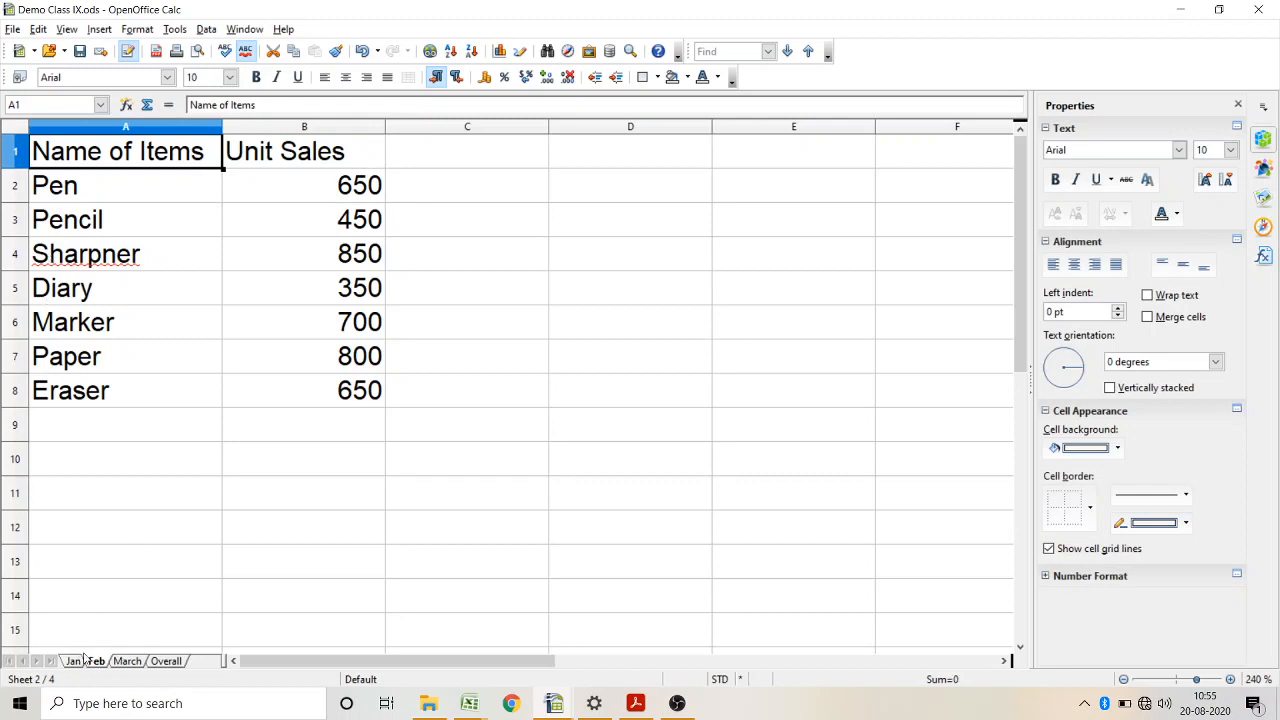
{"action": "left_click", "coordinate": [127, 661]}
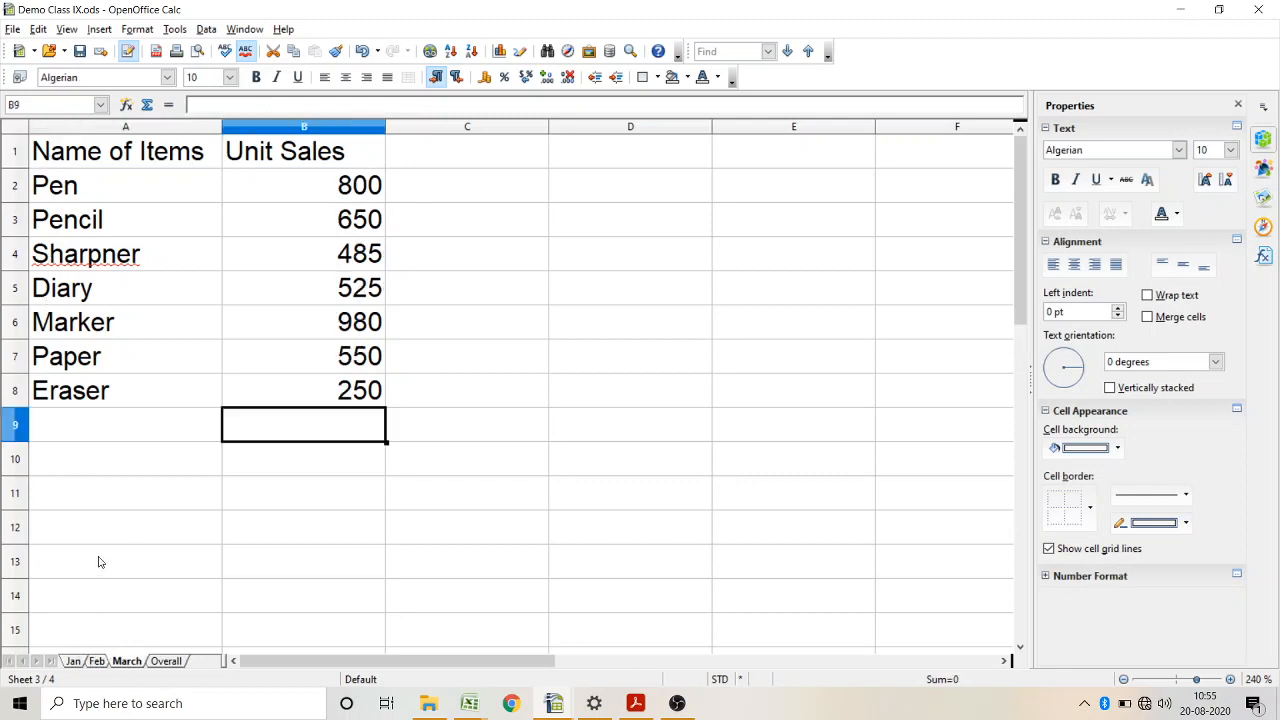
{"action": "left_click", "coordinate": [78, 662]}
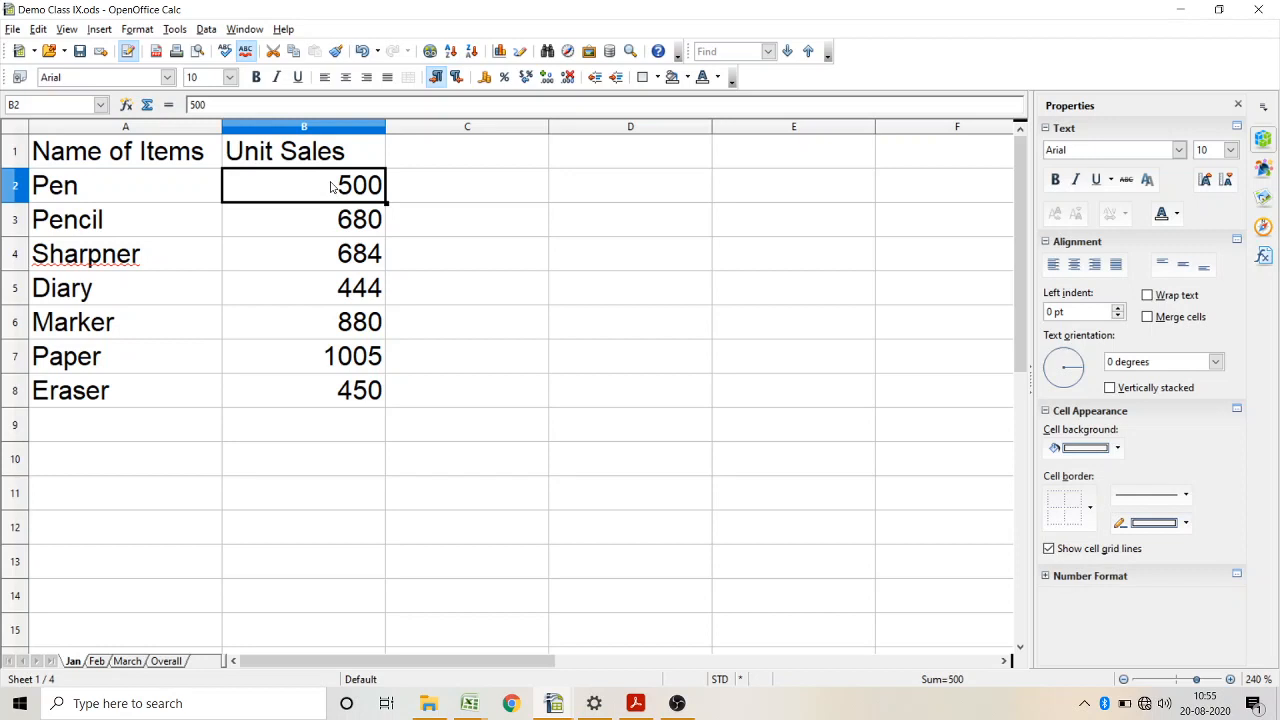
{"action": "left_click", "coordinate": [97, 662]}
{"action": "left_click", "coordinate": [97, 662]}
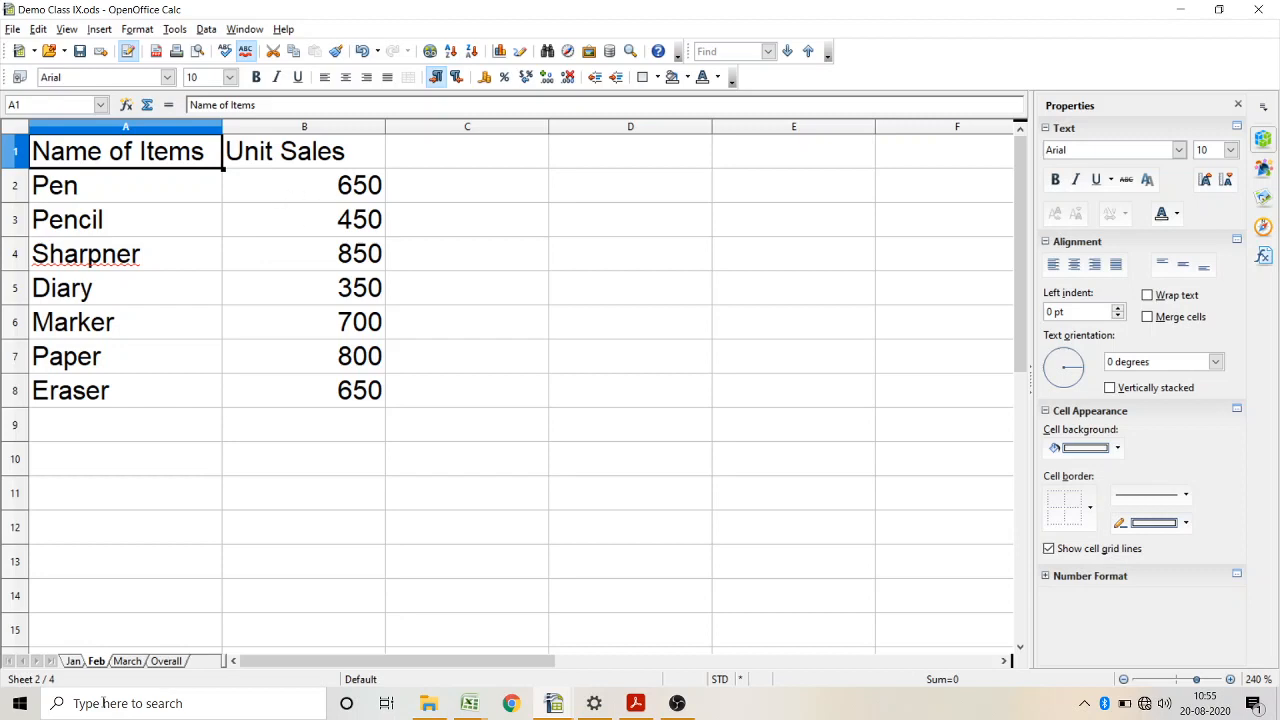
{"action": "left_click", "coordinate": [142, 661]}
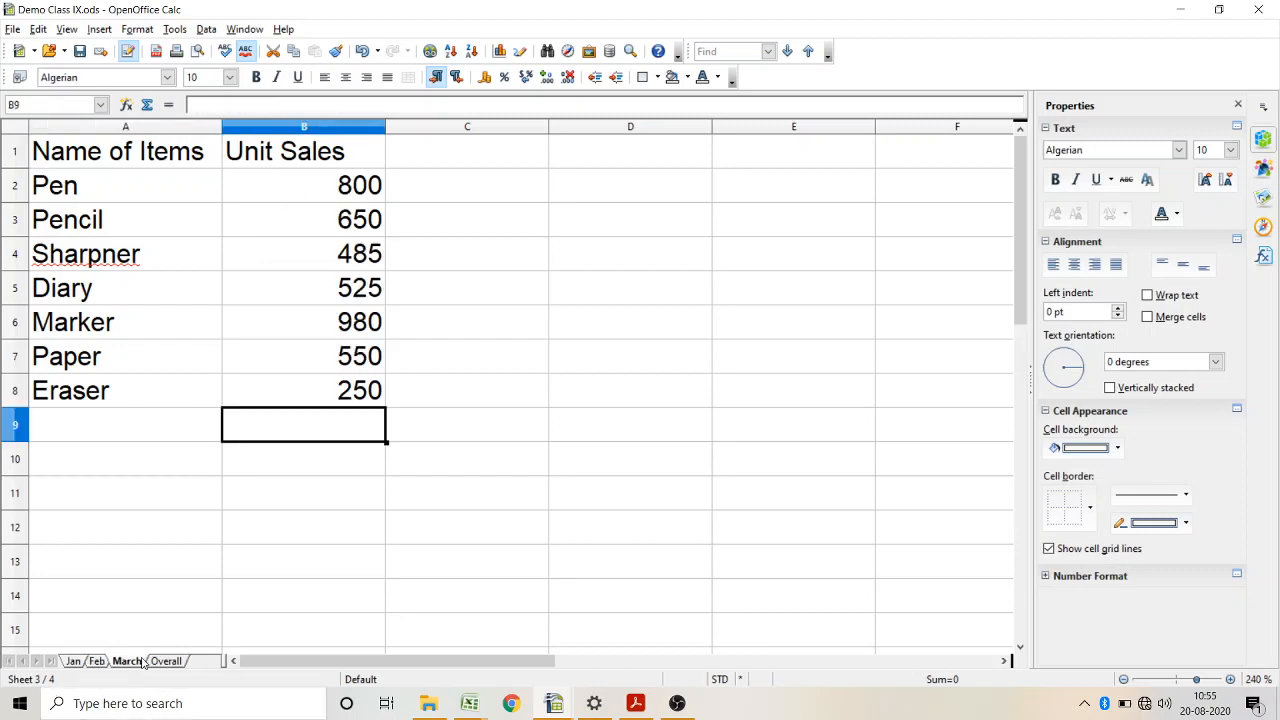
Step: Total the Pen sales in cell B2 of the Overall sheet with the formula =sum(Jan.b2;Feb.B2;March.B2)
{"action": "left_click", "coordinate": [157, 661]}
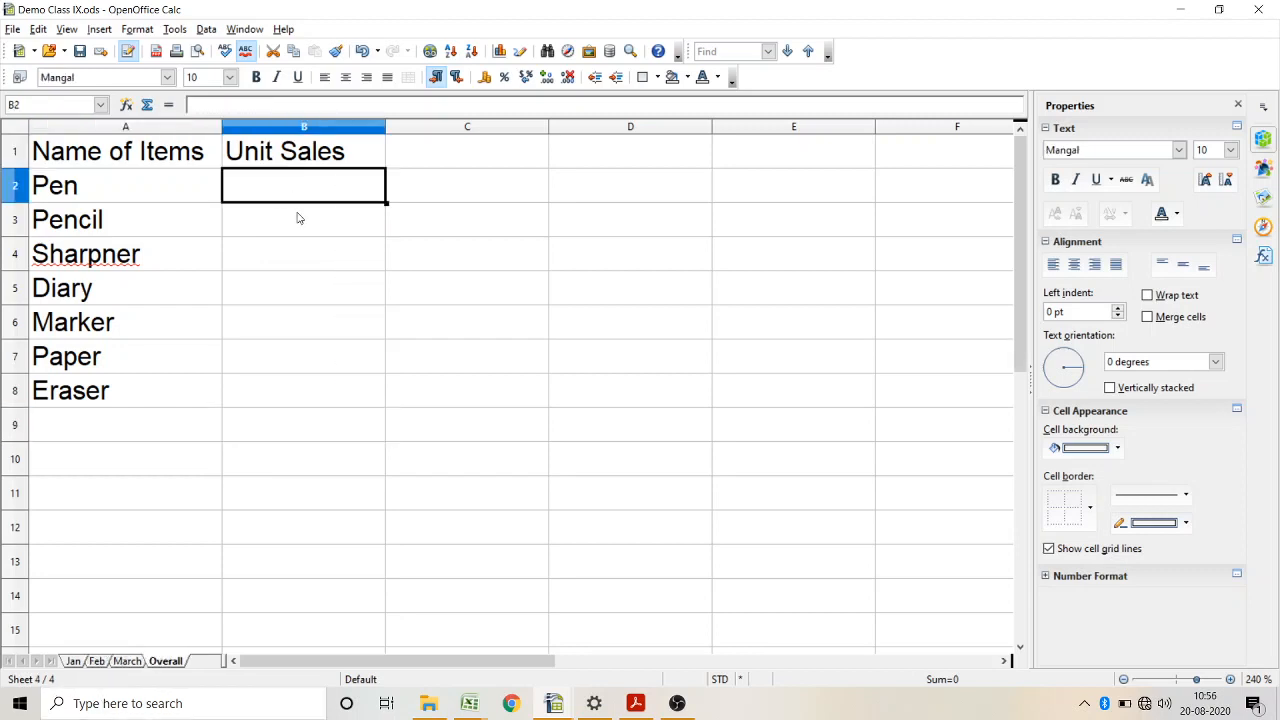
{"action": "type", "text": "=sum"}
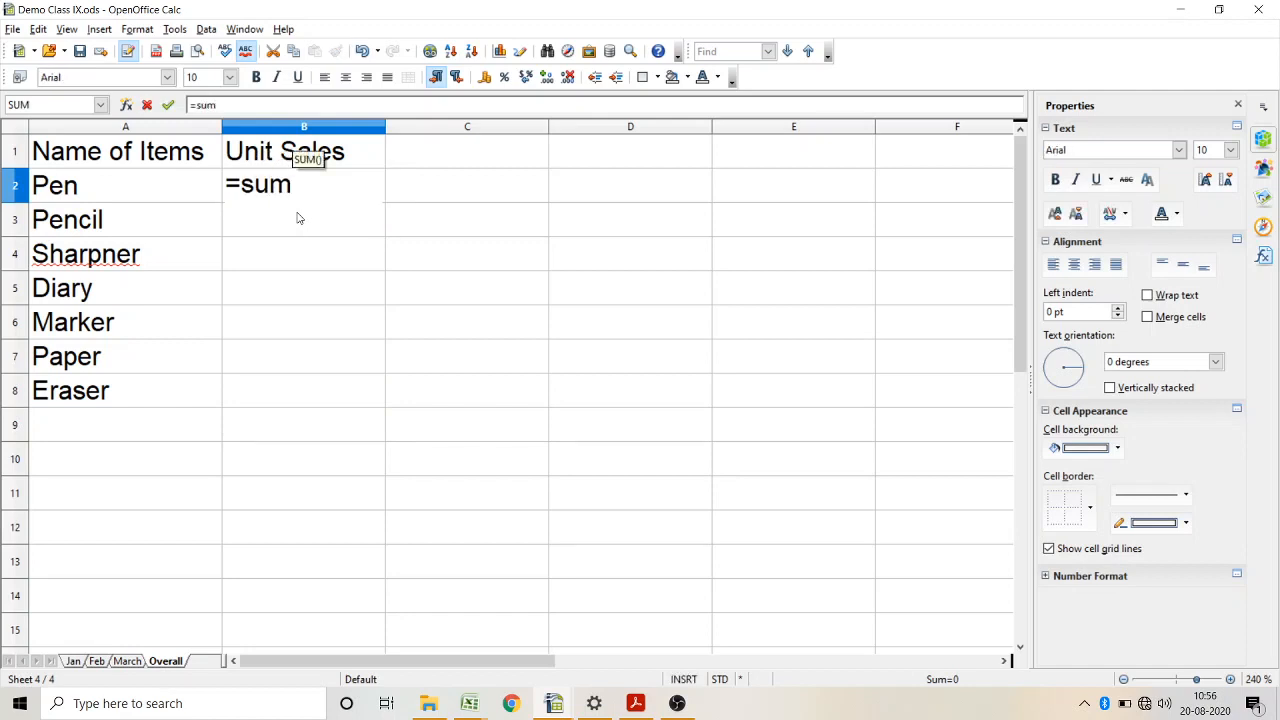
{"action": "type", "text": "("}
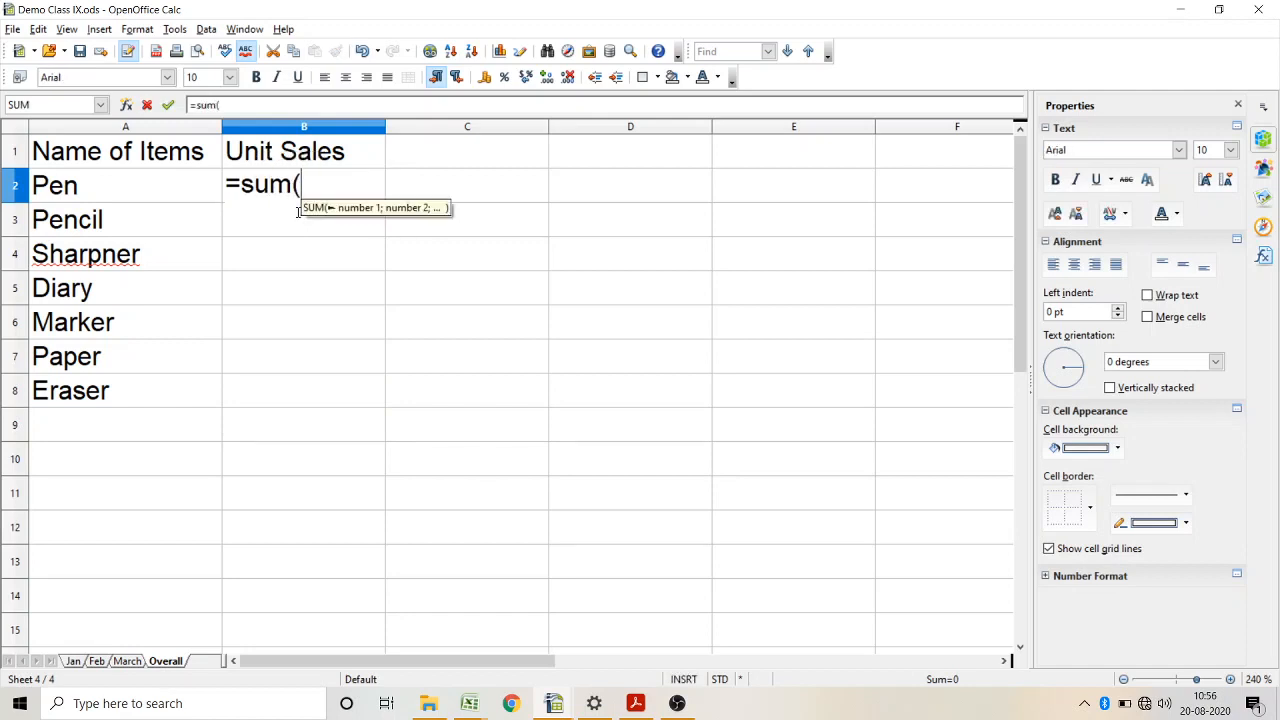
{"action": "type", "text": "Jan"}
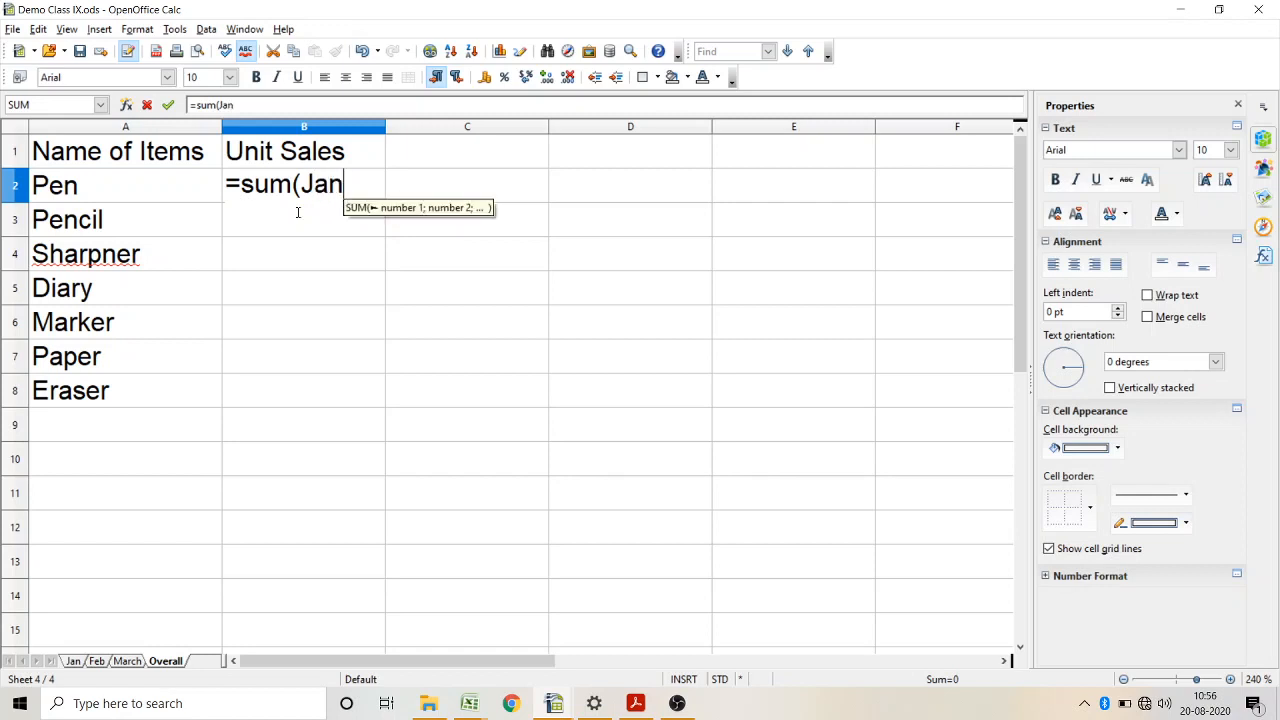
{"action": "type", "text": "."}
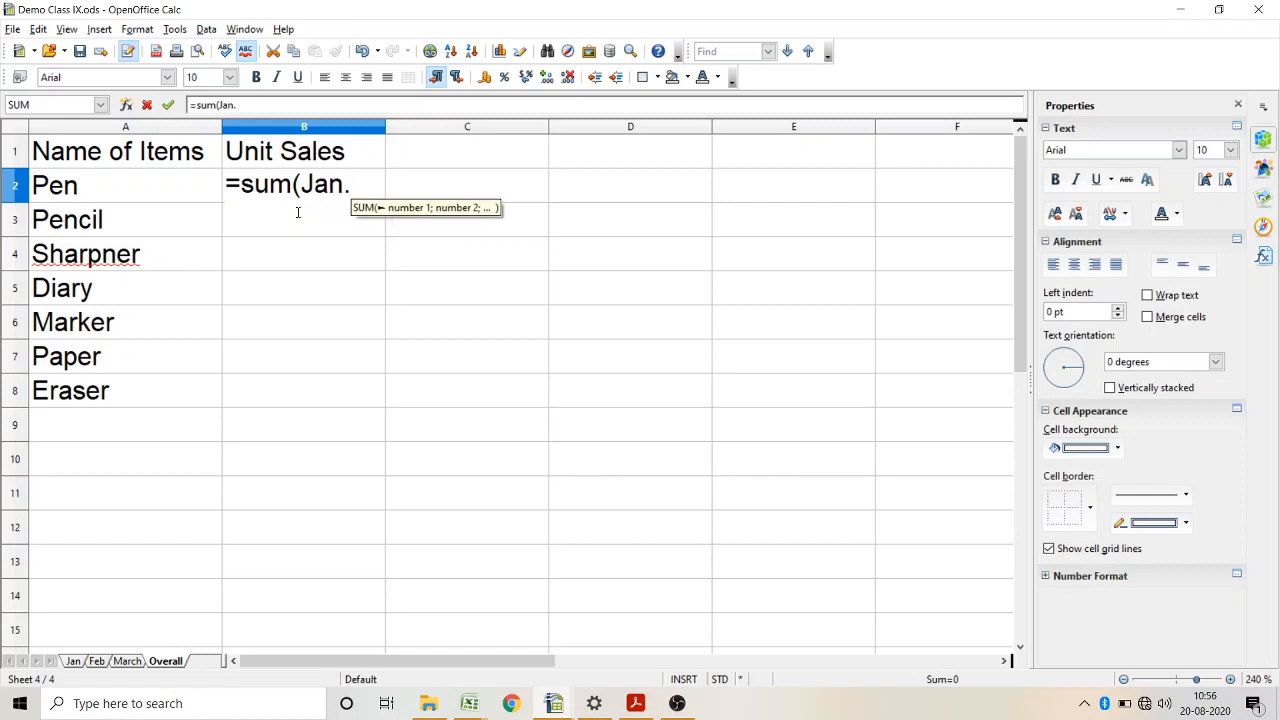
{"action": "type", "text": "b2"}
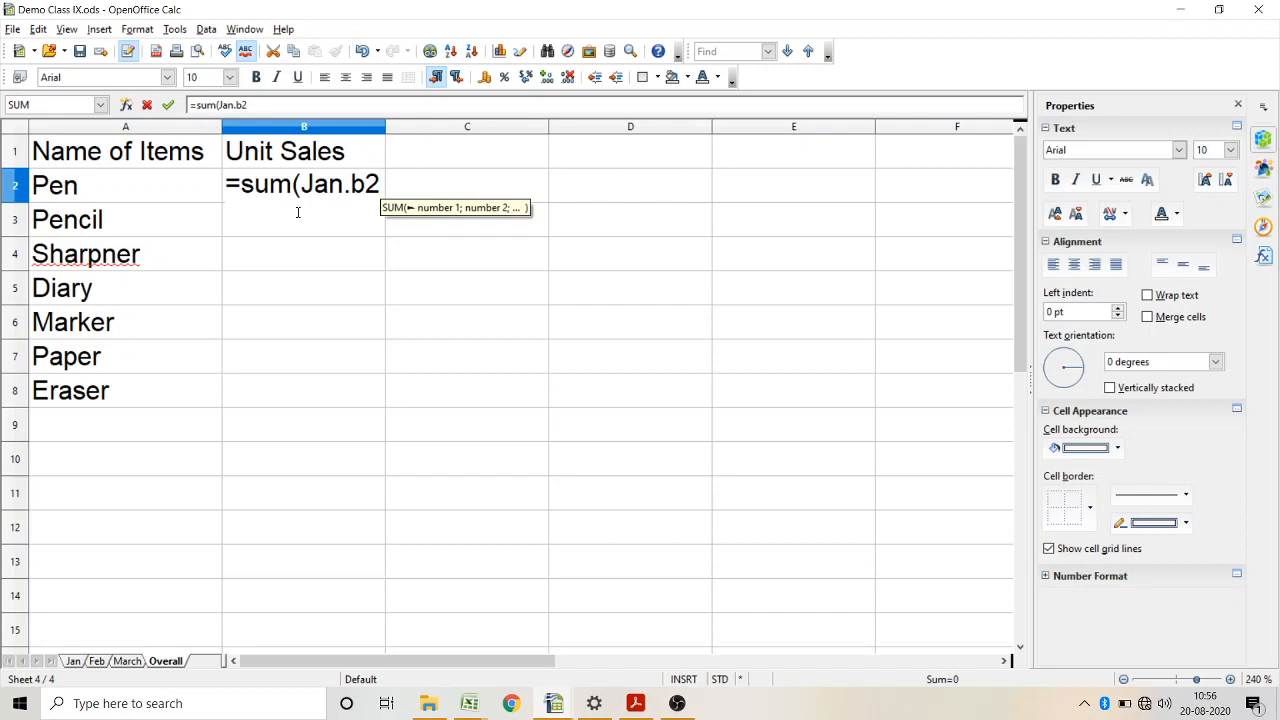
{"action": "type", "text": ";"}
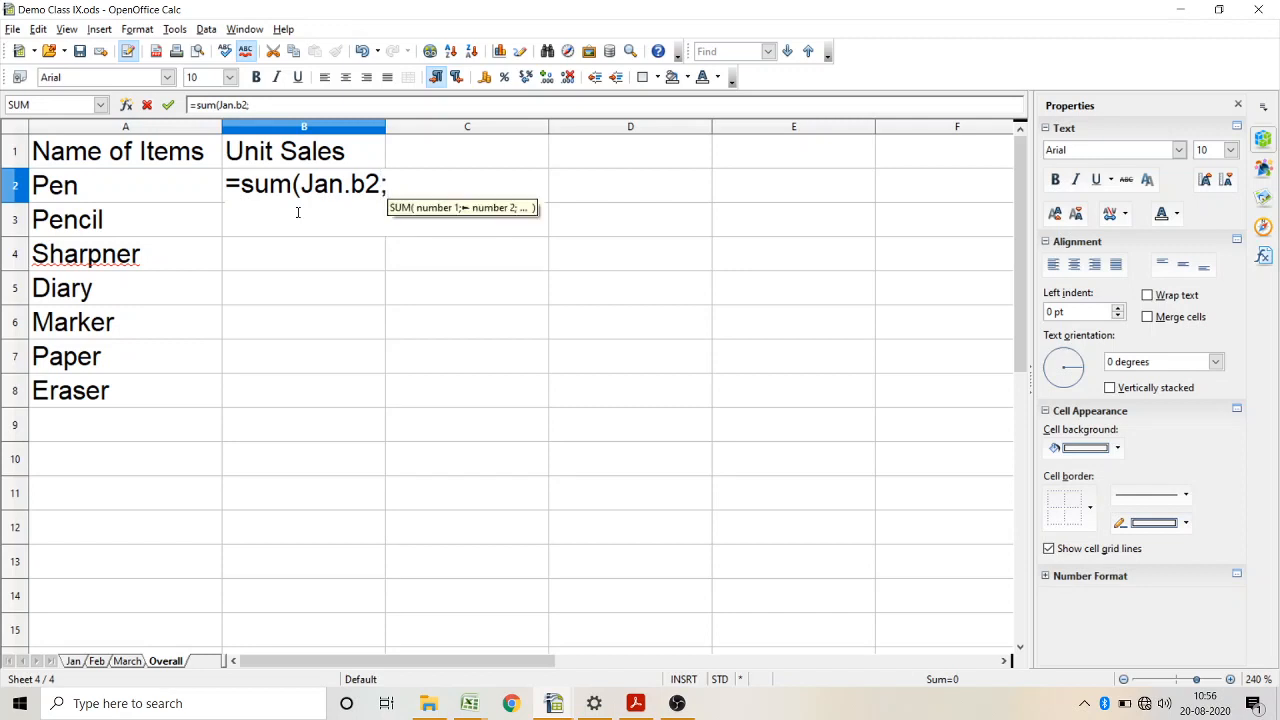
{"action": "type", "text": "Feb"}
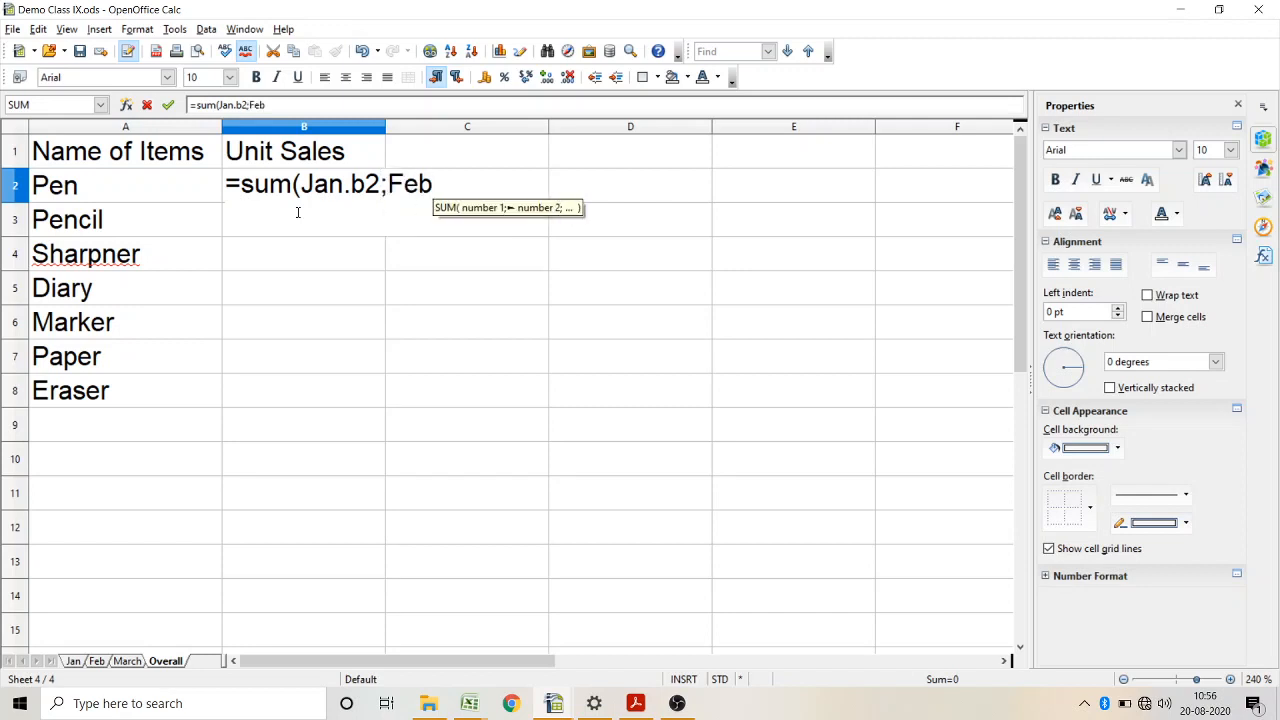
{"action": "type", "text": ".B2"}
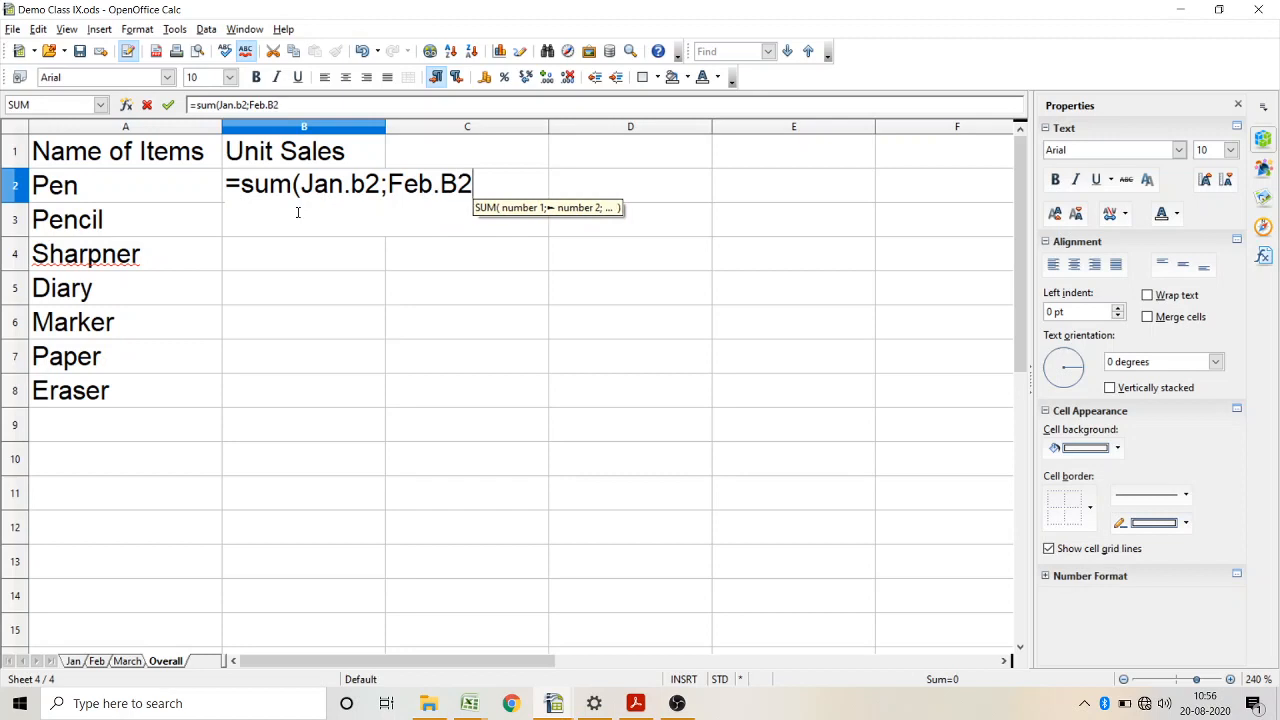
{"action": "type", "text": ";"}
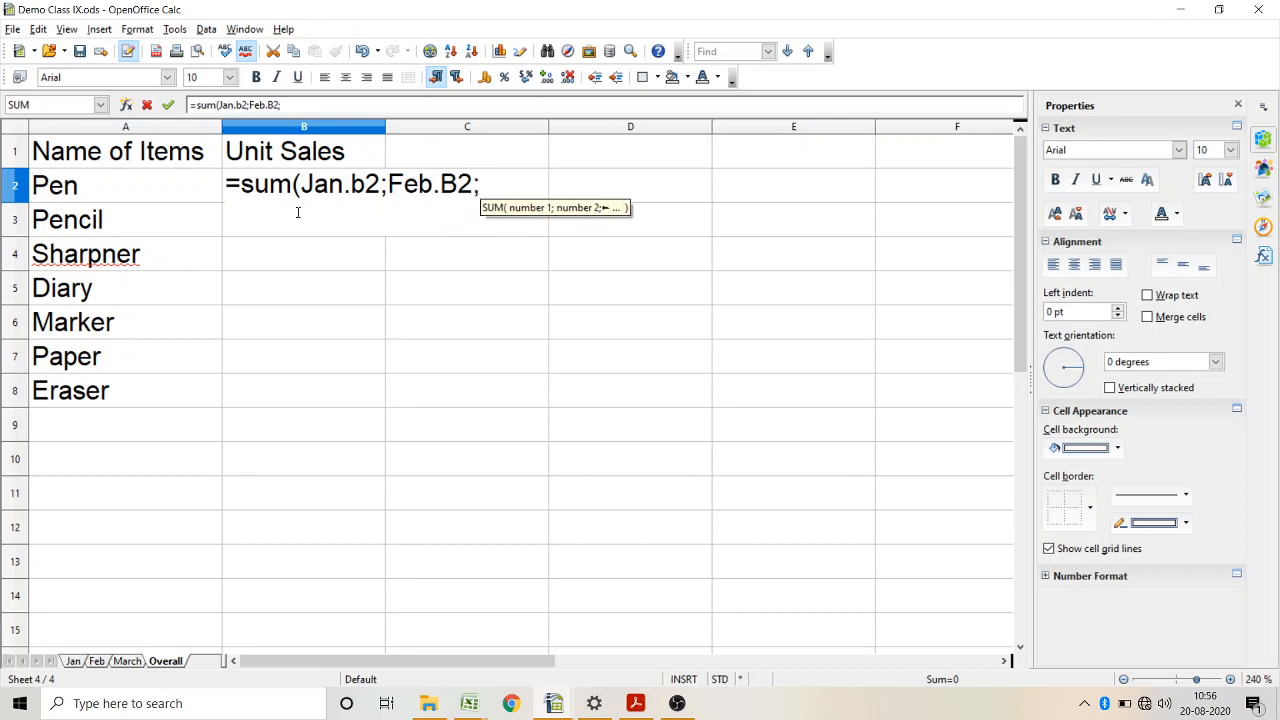
{"action": "type", "text": "Marc"}
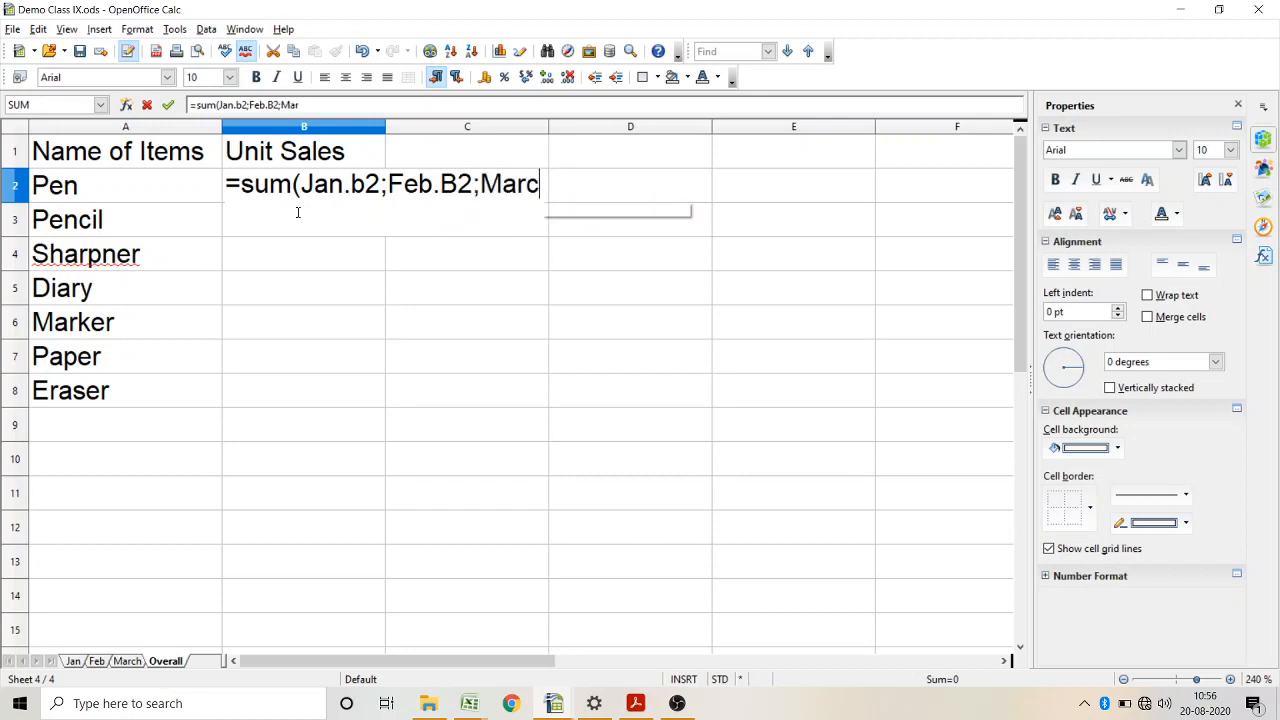
{"action": "type", "text": "g"}
{"action": "key", "text": "BackSpace"}
{"action": "type", "text": "h"}
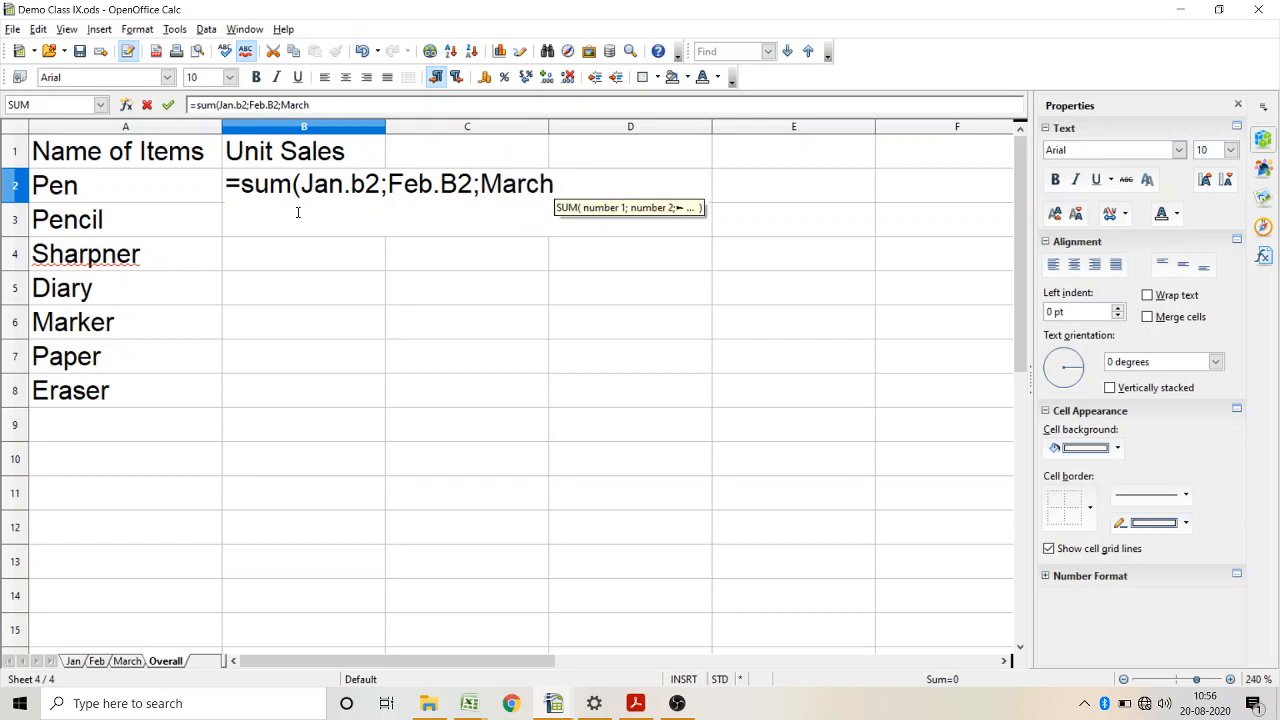
{"action": "type", "text": ".B2"}
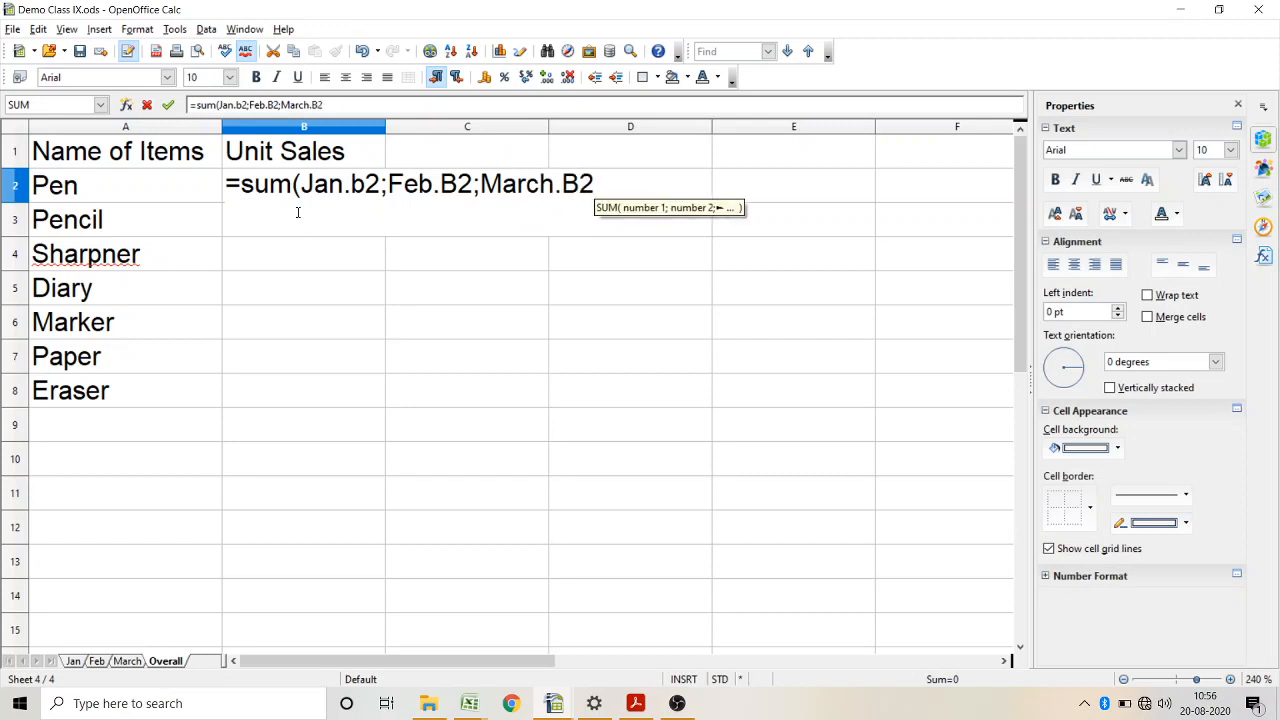
{"action": "type", "text": ")"}
{"action": "key", "text": "Return"}
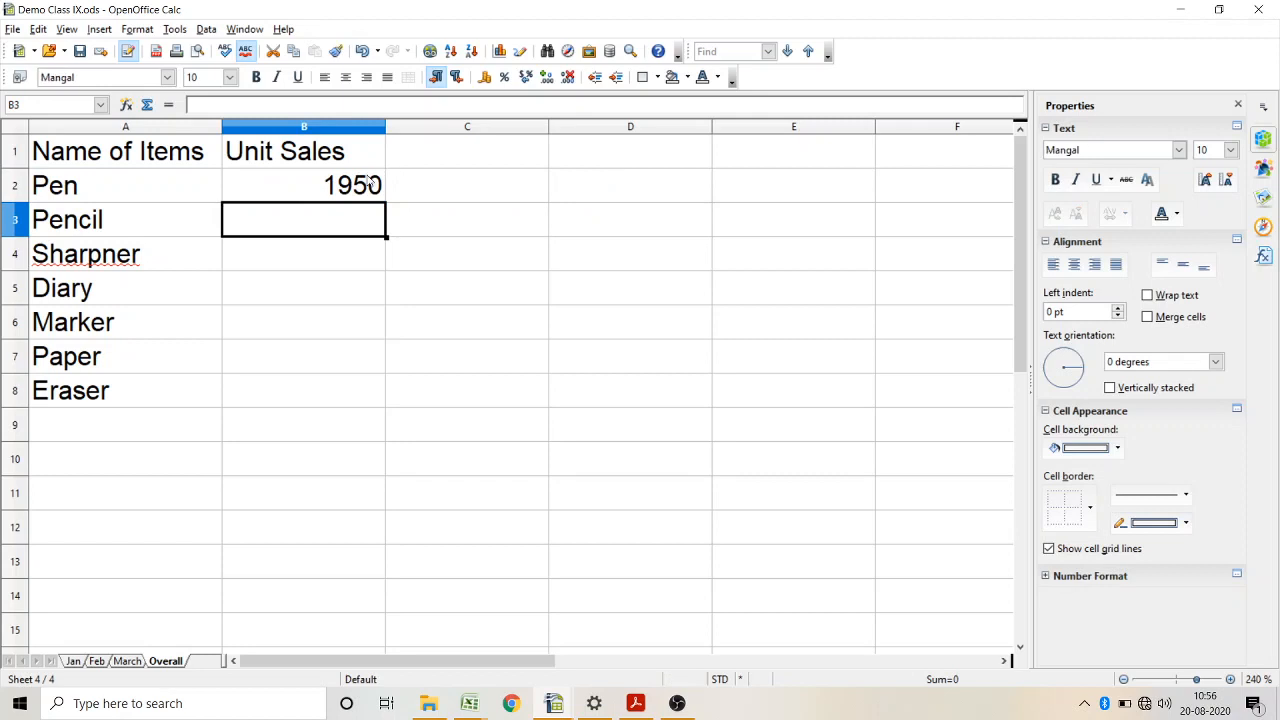
Step: Check the Pen sales on the Jan, Feb and March sheets against the formula in cell B2 of Overall
{"action": "left_click", "coordinate": [74, 661]}
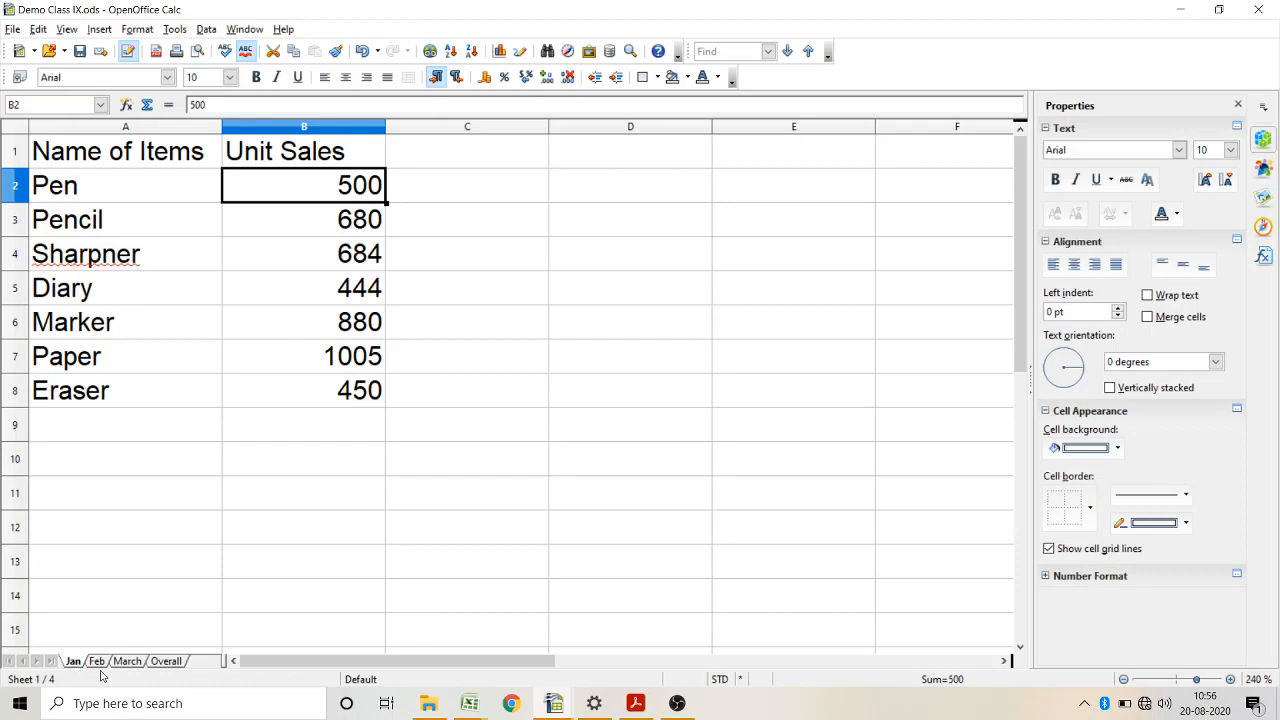
{"action": "left_click", "coordinate": [97, 662]}
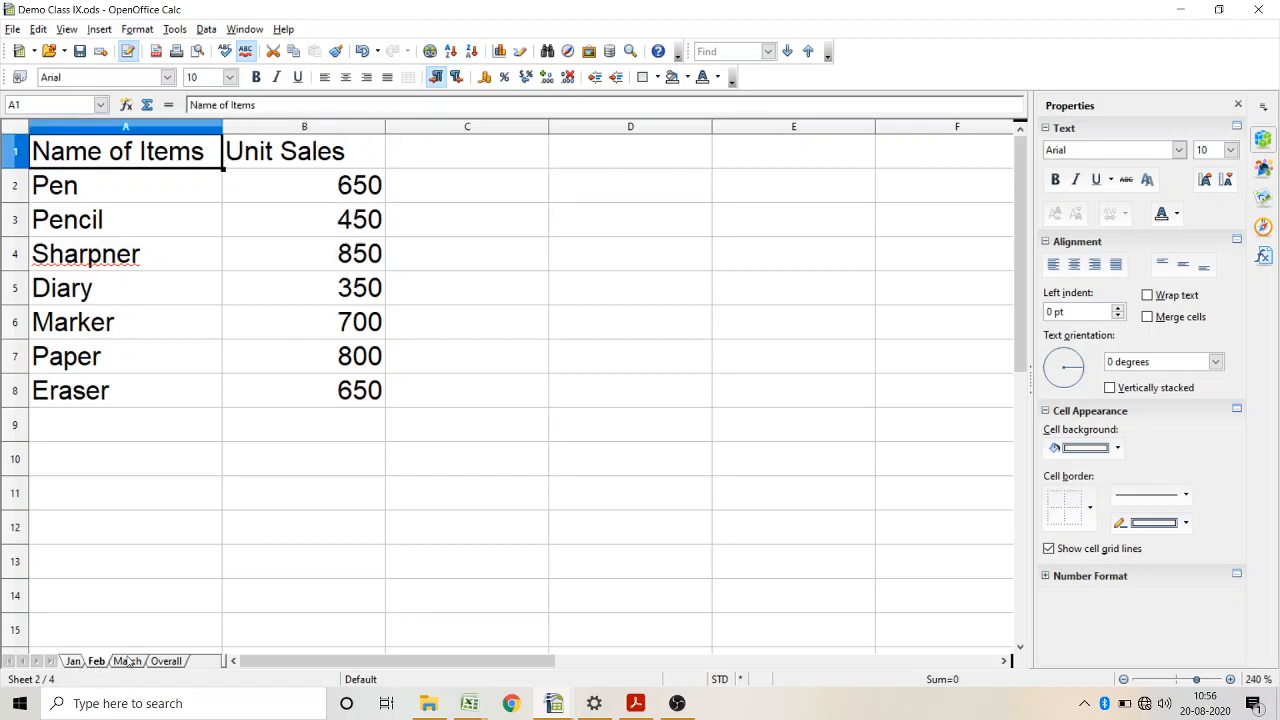
{"action": "left_click", "coordinate": [127, 662]}
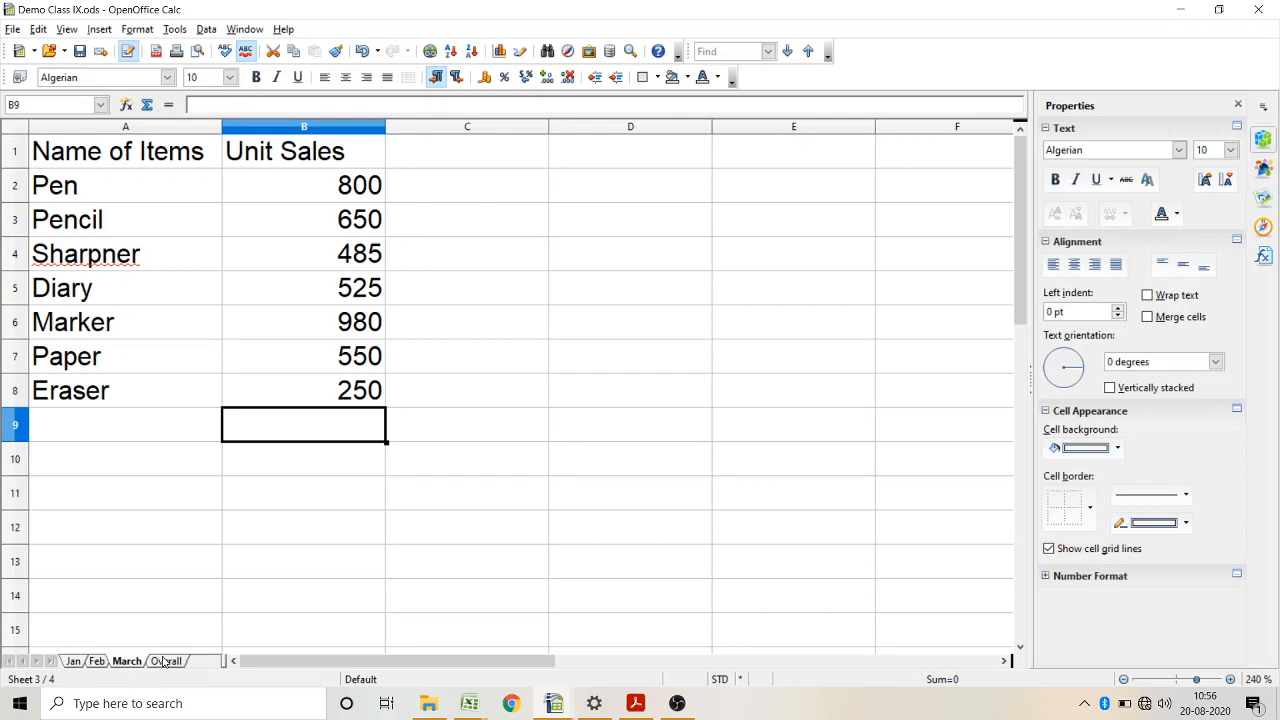
{"action": "left_click", "coordinate": [165, 661]}
{"action": "left_click", "coordinate": [362, 185]}
{"action": "double_click", "coordinate": [362, 185]}
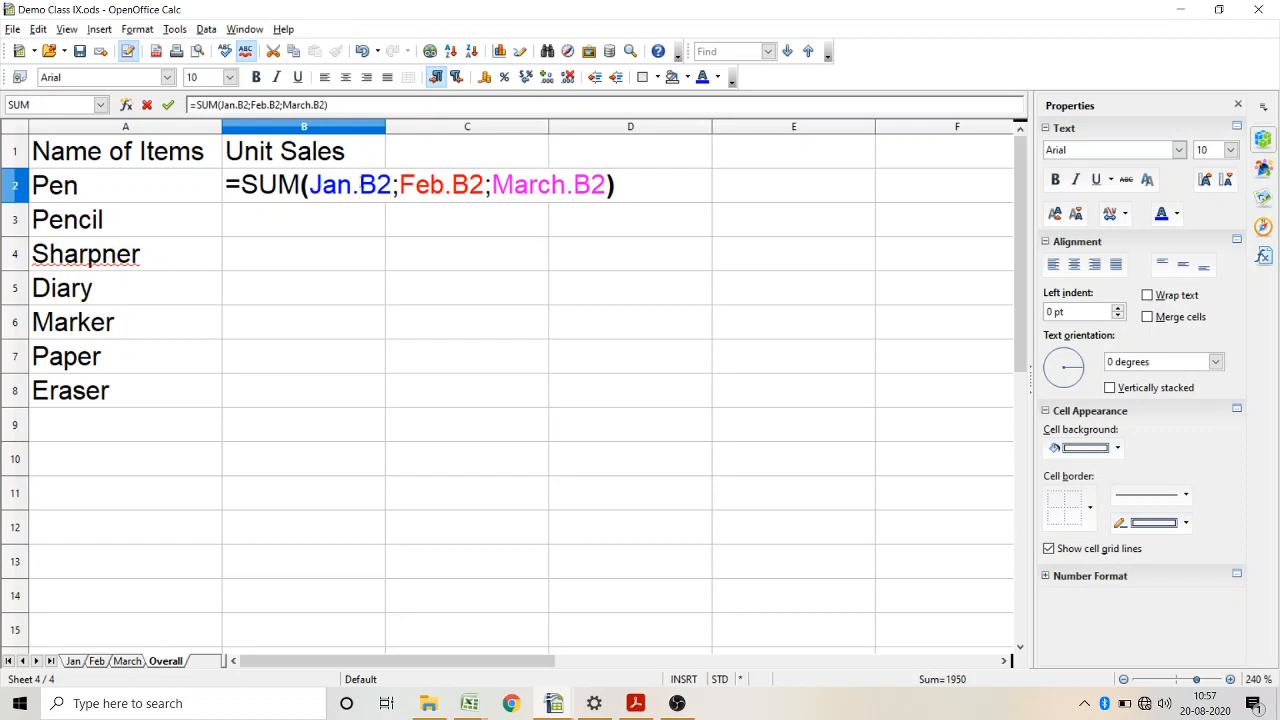
{"action": "key", "text": "Return"}
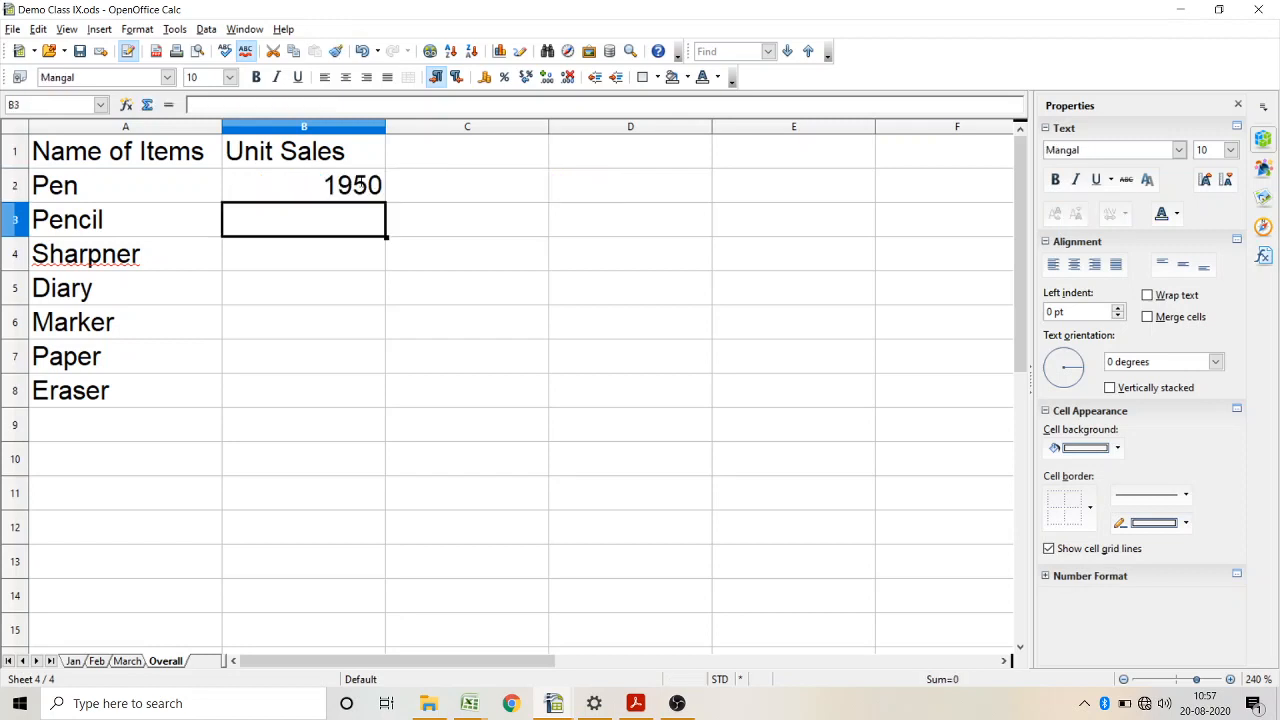
Step: Fill the Pen total formula in B2 of the Overall sheet down through the Eraser row, B8
{"action": "left_click", "coordinate": [358, 183]}
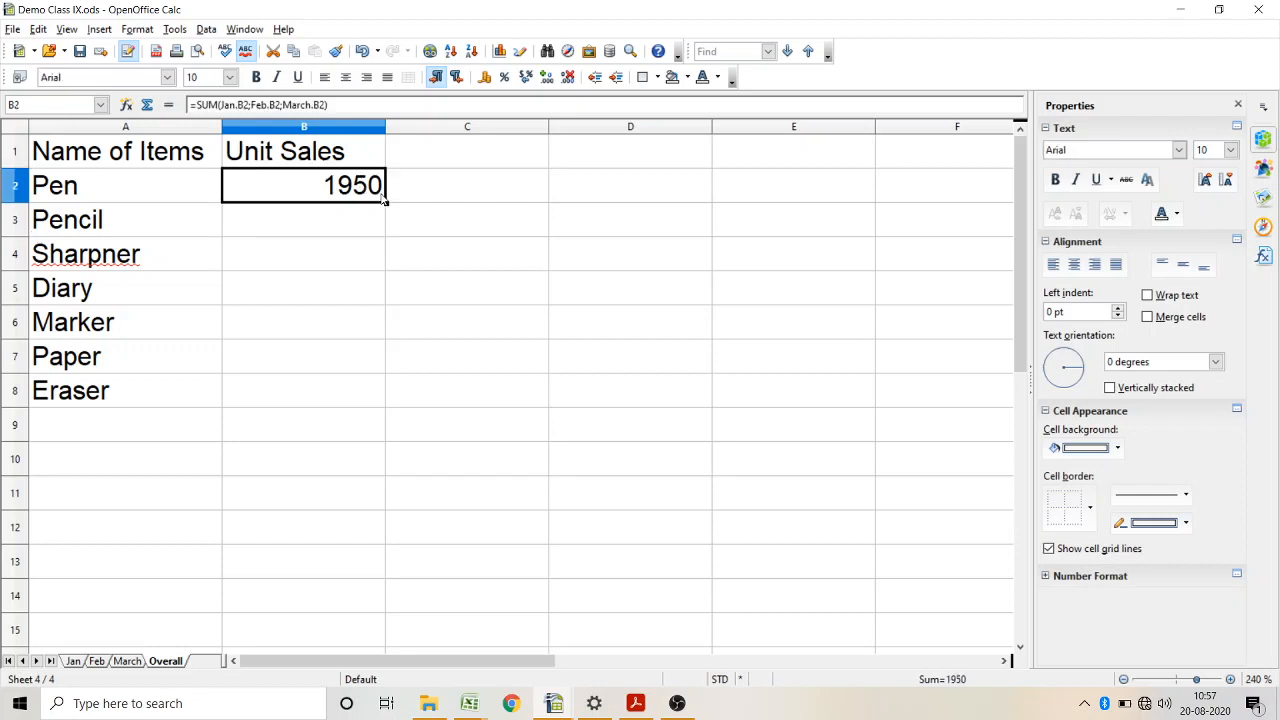
{"action": "left_click_drag", "start_coordinate": [385, 203], "coordinate": [378, 402]}
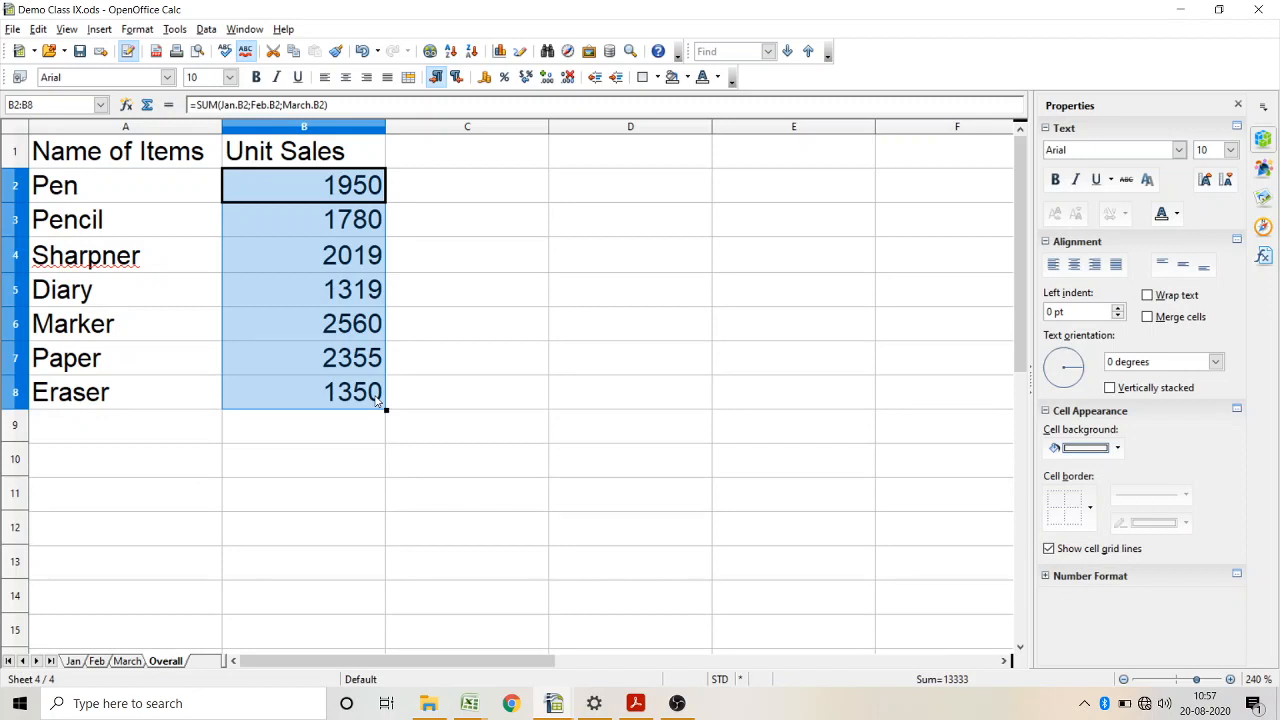
Step: Delete the contents of cells B3 to B8, the Pencil through Eraser totals, on the Overall sheet
{"action": "left_click", "coordinate": [333, 218]}
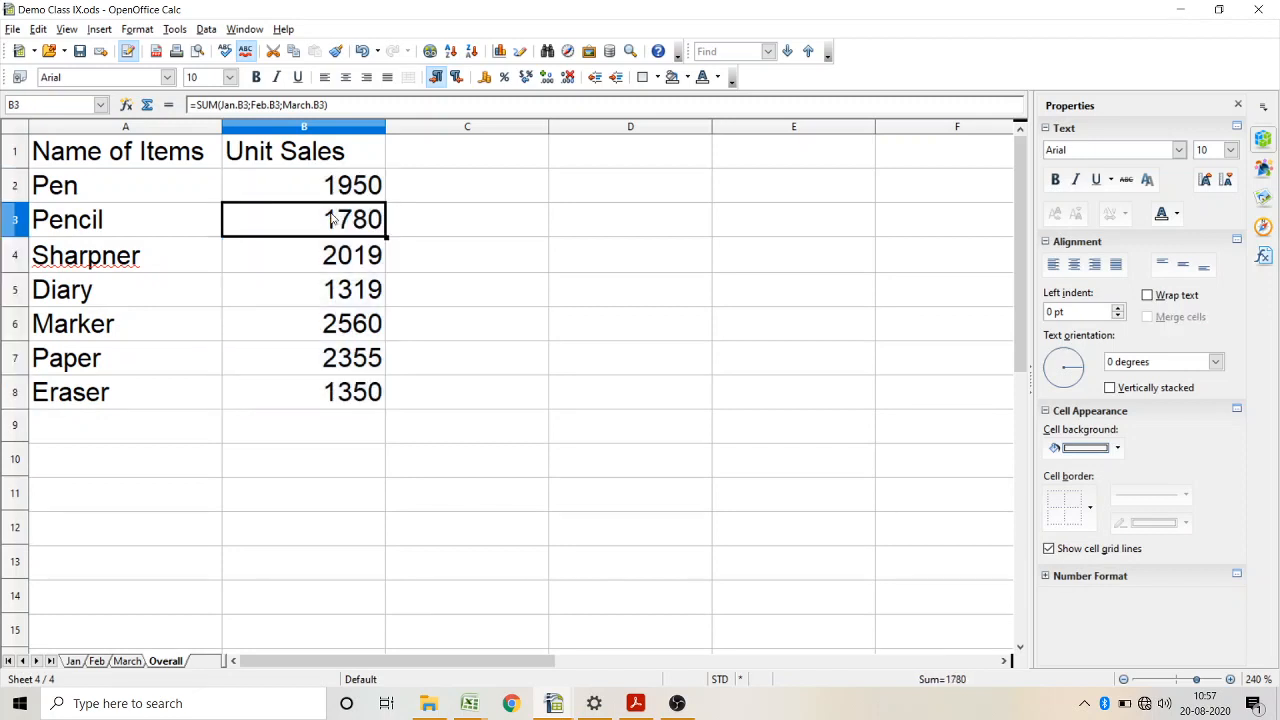
{"action": "key", "text": "shift+Down"}
{"action": "key", "text": "shift+Down"}
{"action": "key", "text": "shift+Down"}
{"action": "key", "text": "shift+Down"}
{"action": "key", "text": "shift+Down"}
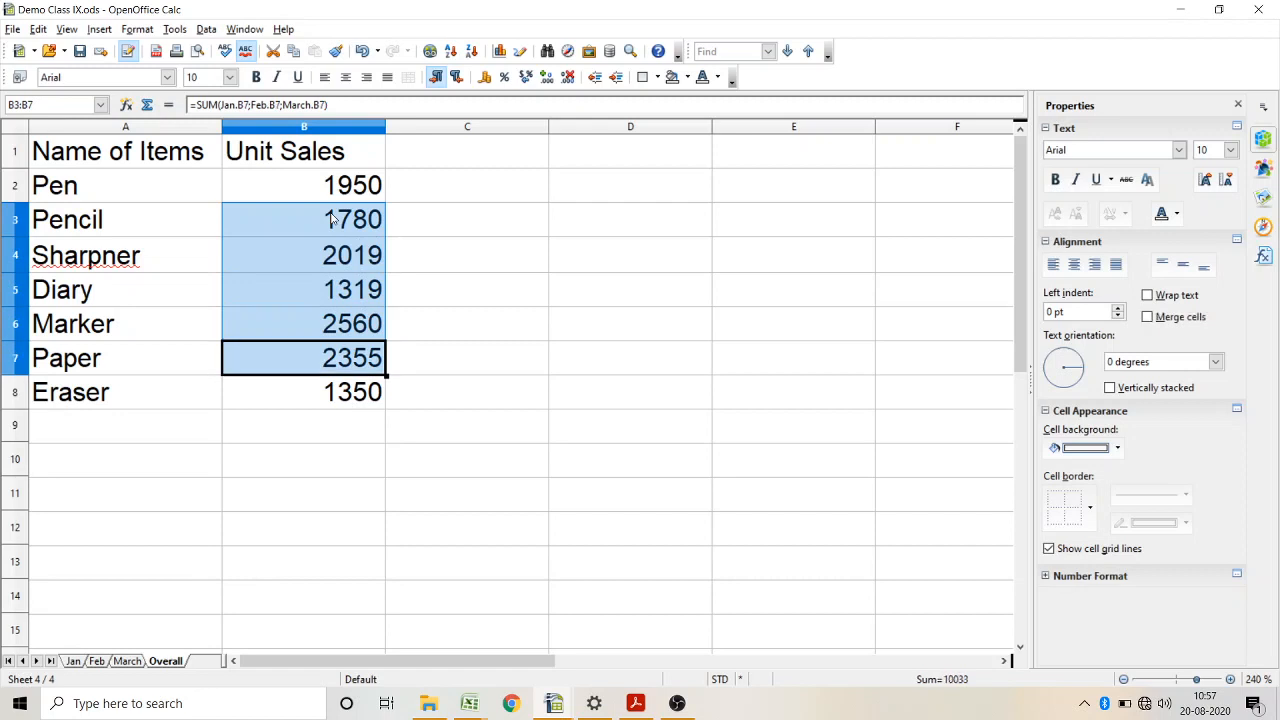
{"action": "key", "text": "BackSpace"}
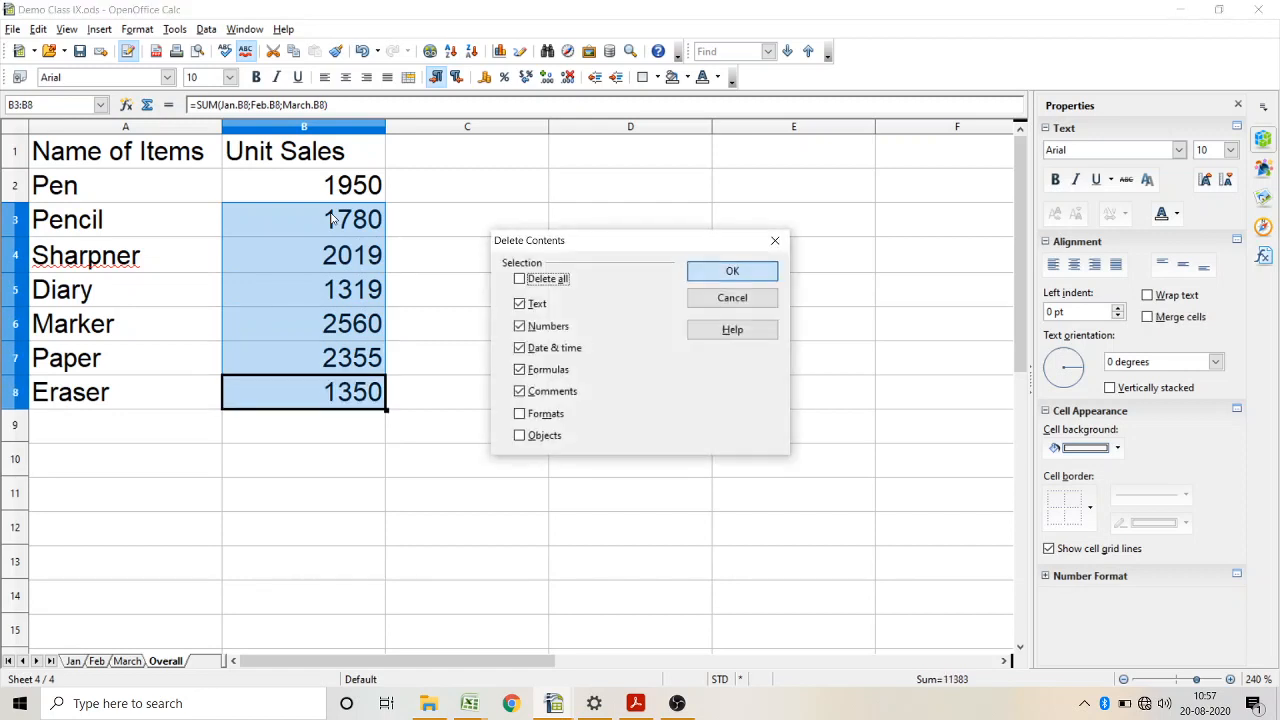
{"action": "key", "text": "Return"}
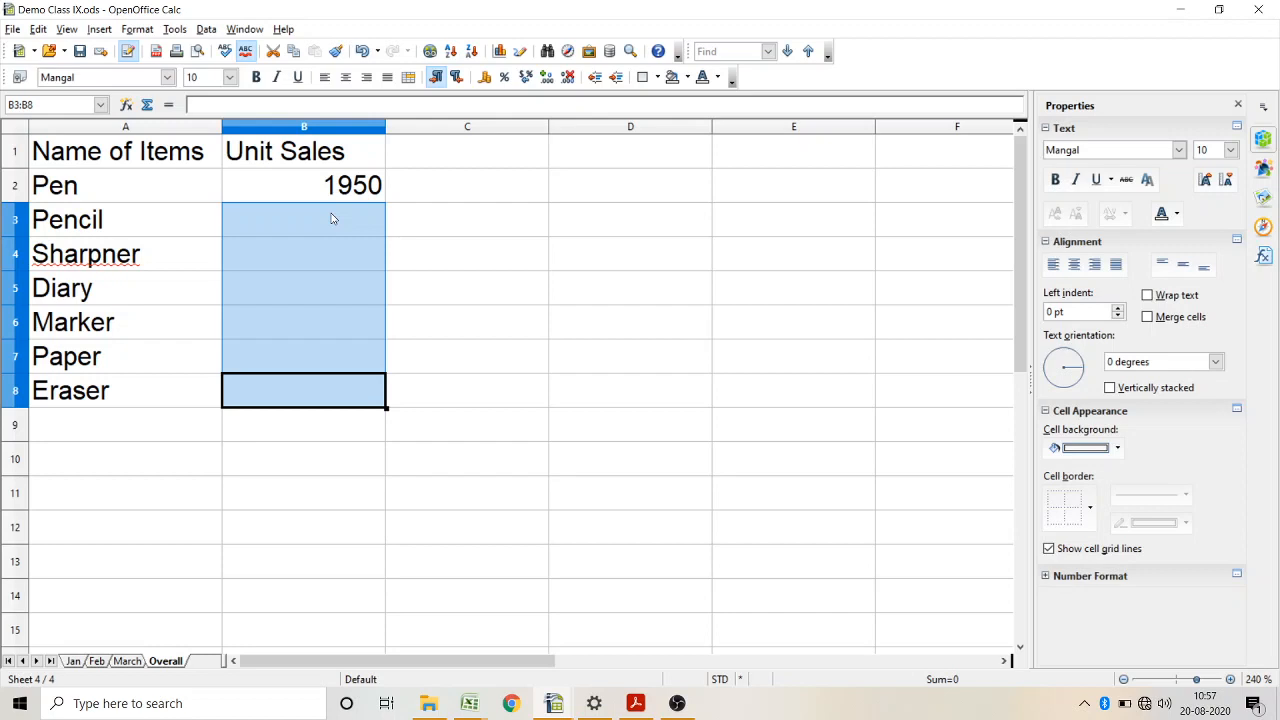
Step: Total the Pencil sales in B3 of Overall with =sum(Jan.B3;Feb.B3;March.B3), picking each reference from its own sheet
{"action": "left_click", "coordinate": [332, 218]}
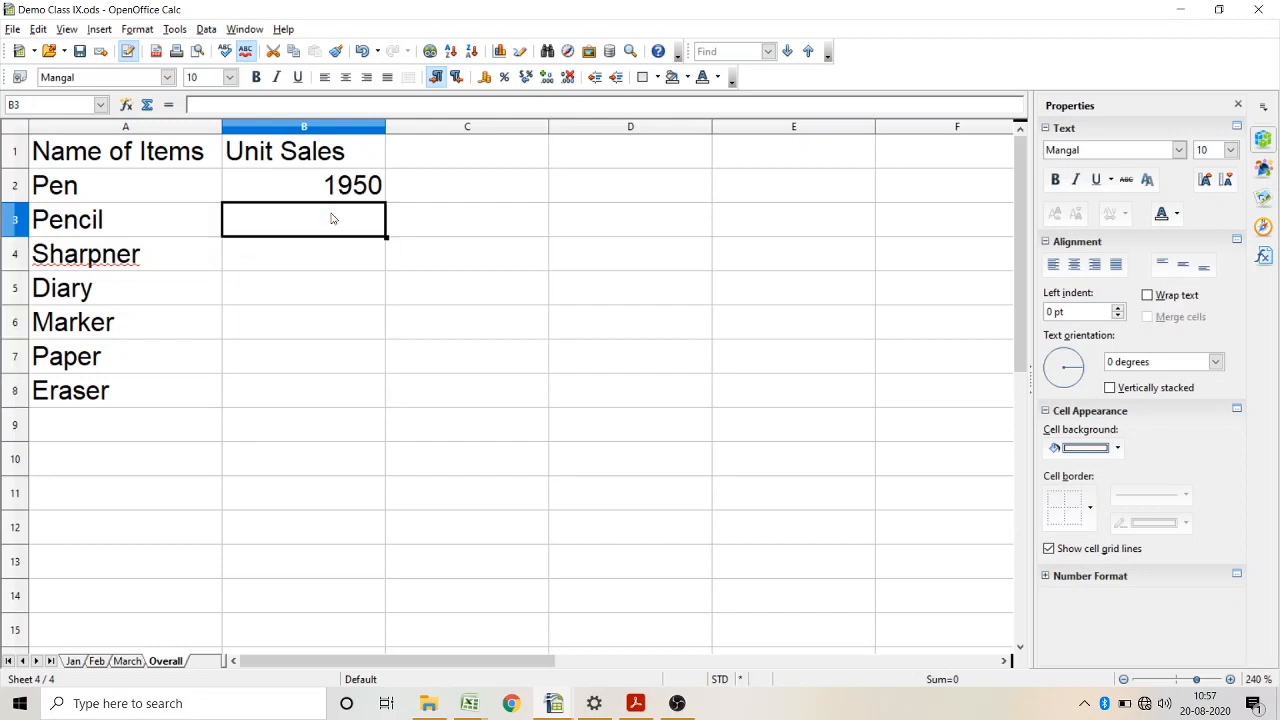
{"action": "type", "text": "=sum"}
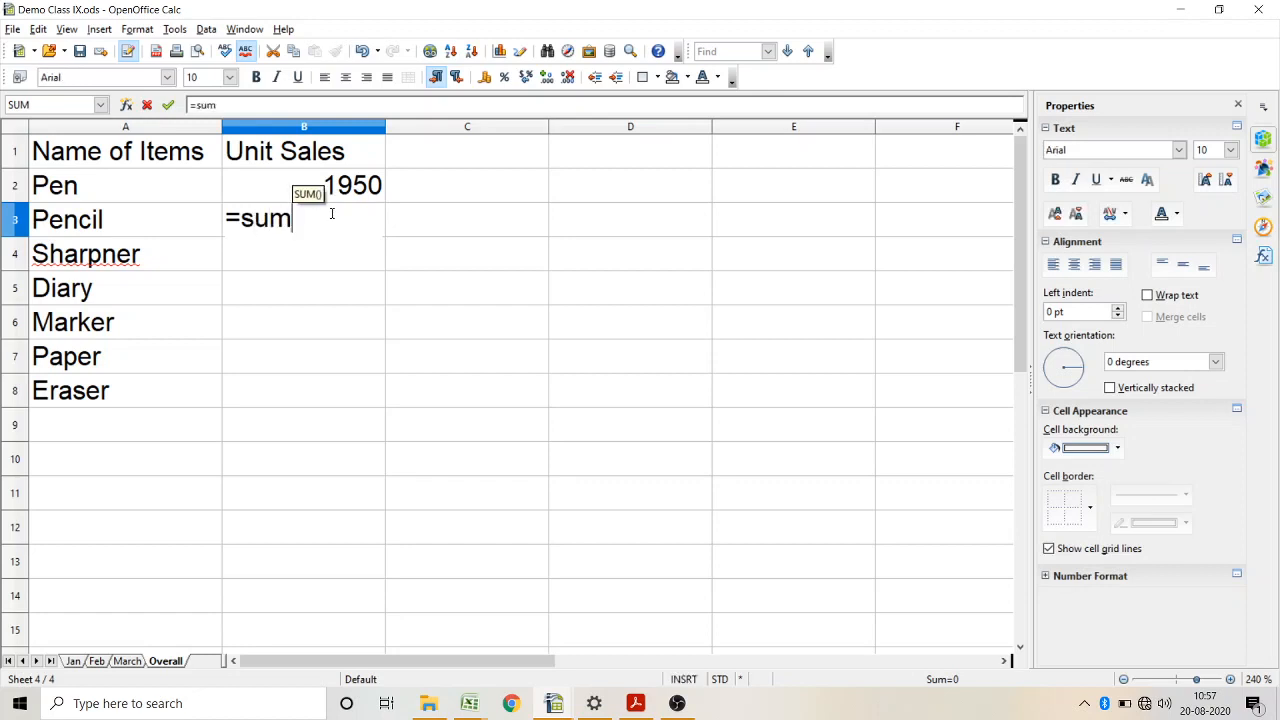
{"action": "type", "text": "("}
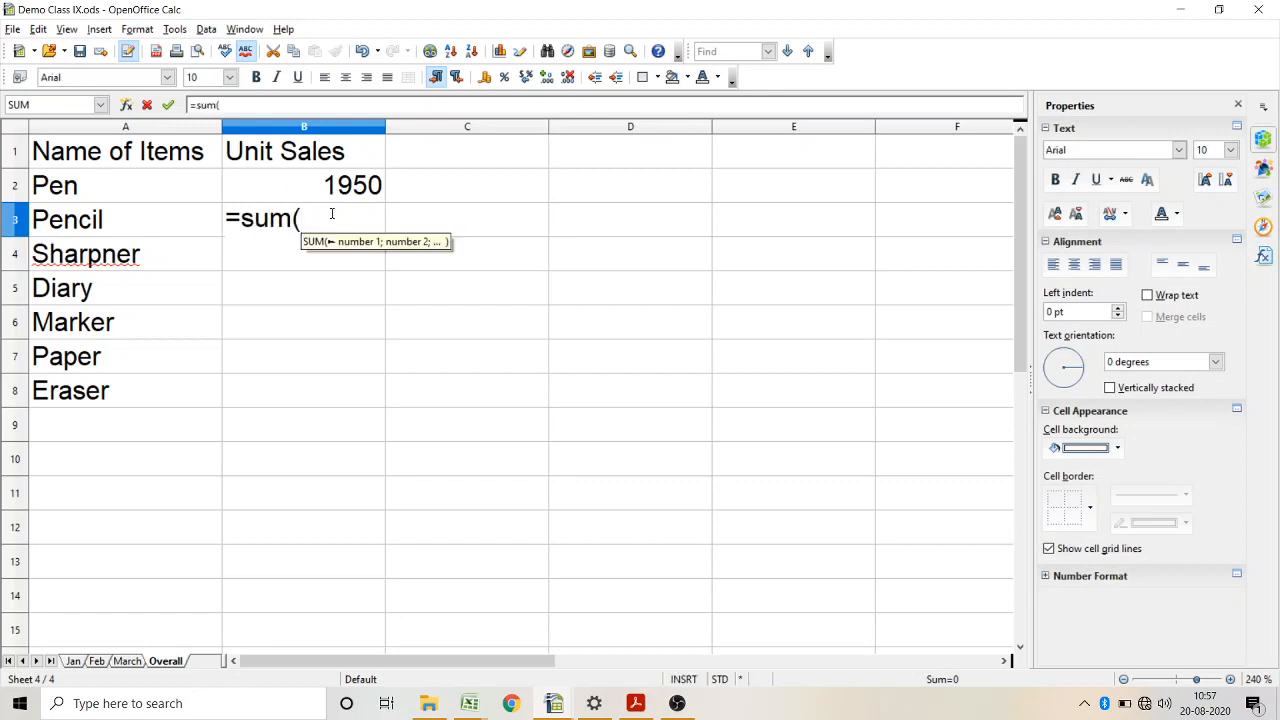
{"action": "left_click", "coordinate": [72, 664]}
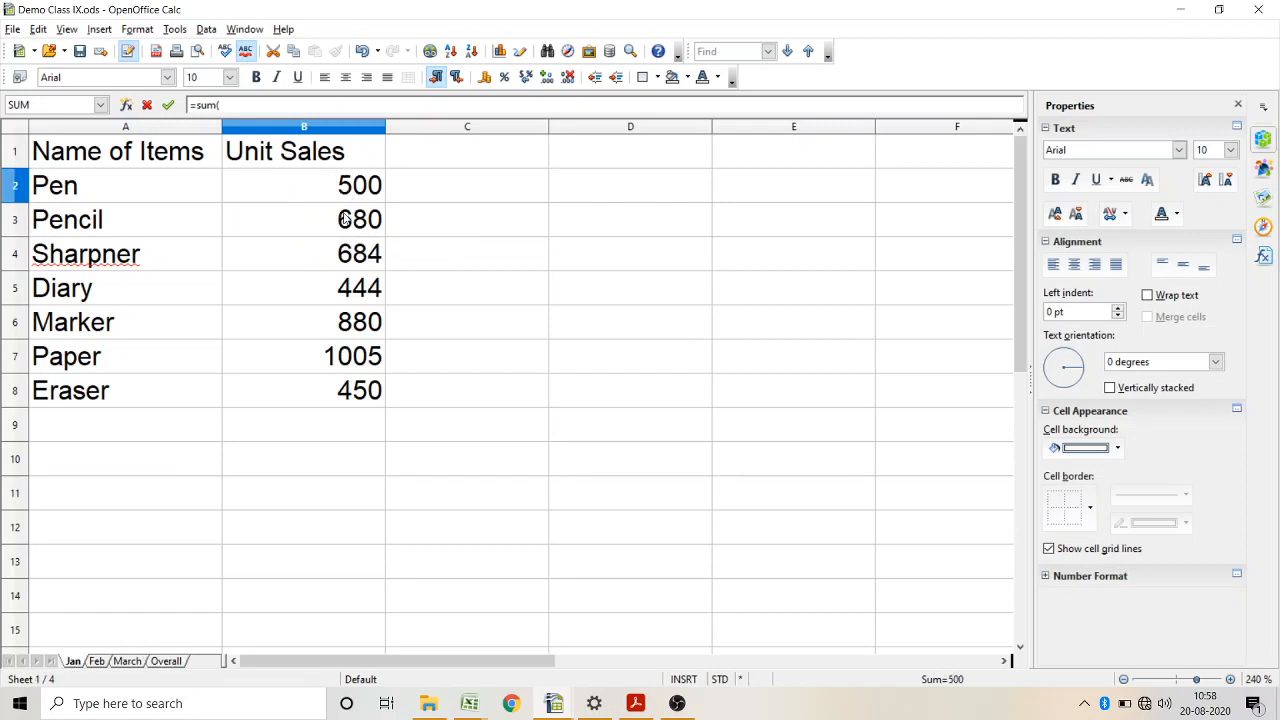
{"action": "left_click", "coordinate": [344, 219]}
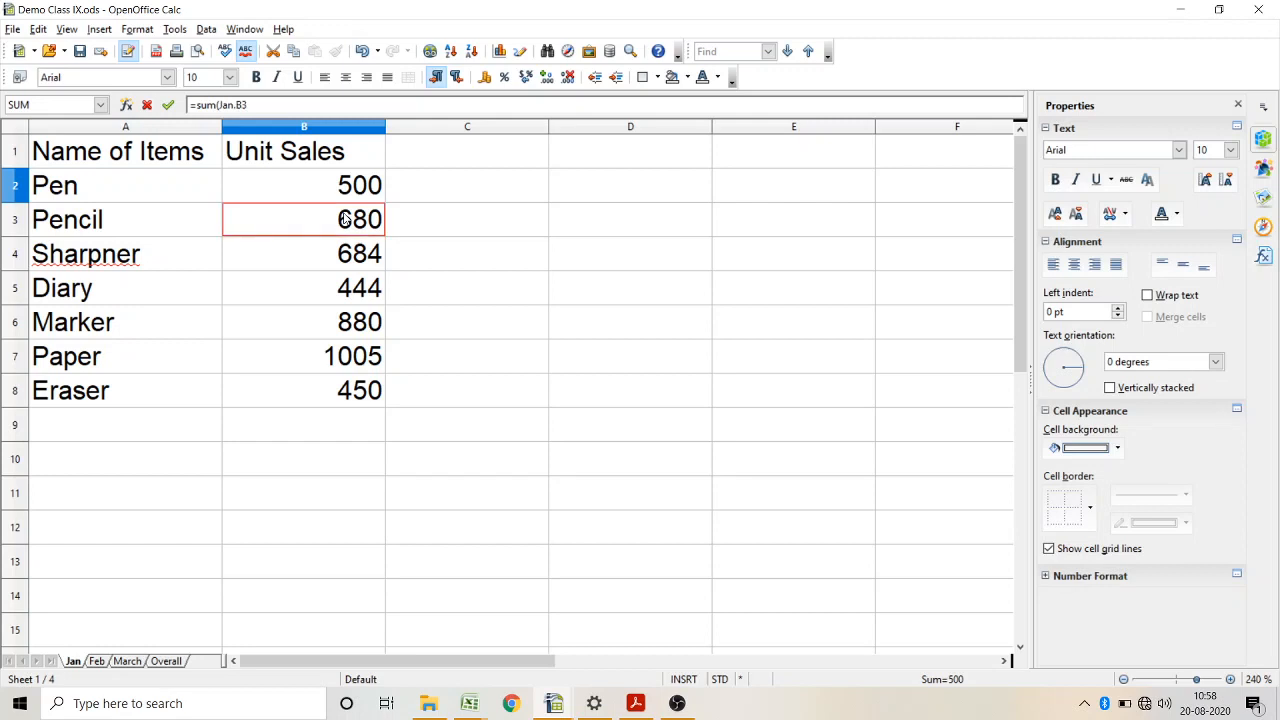
{"action": "type", "text": ";"}
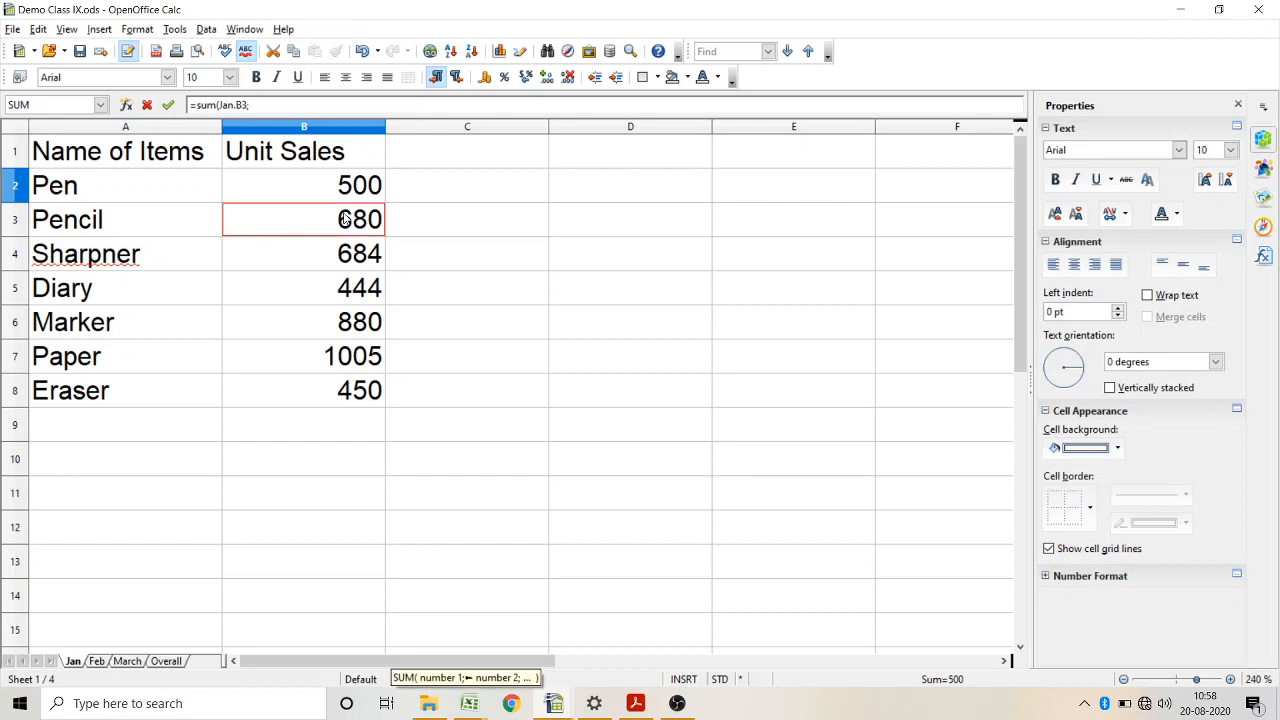
{"action": "left_click", "coordinate": [97, 661]}
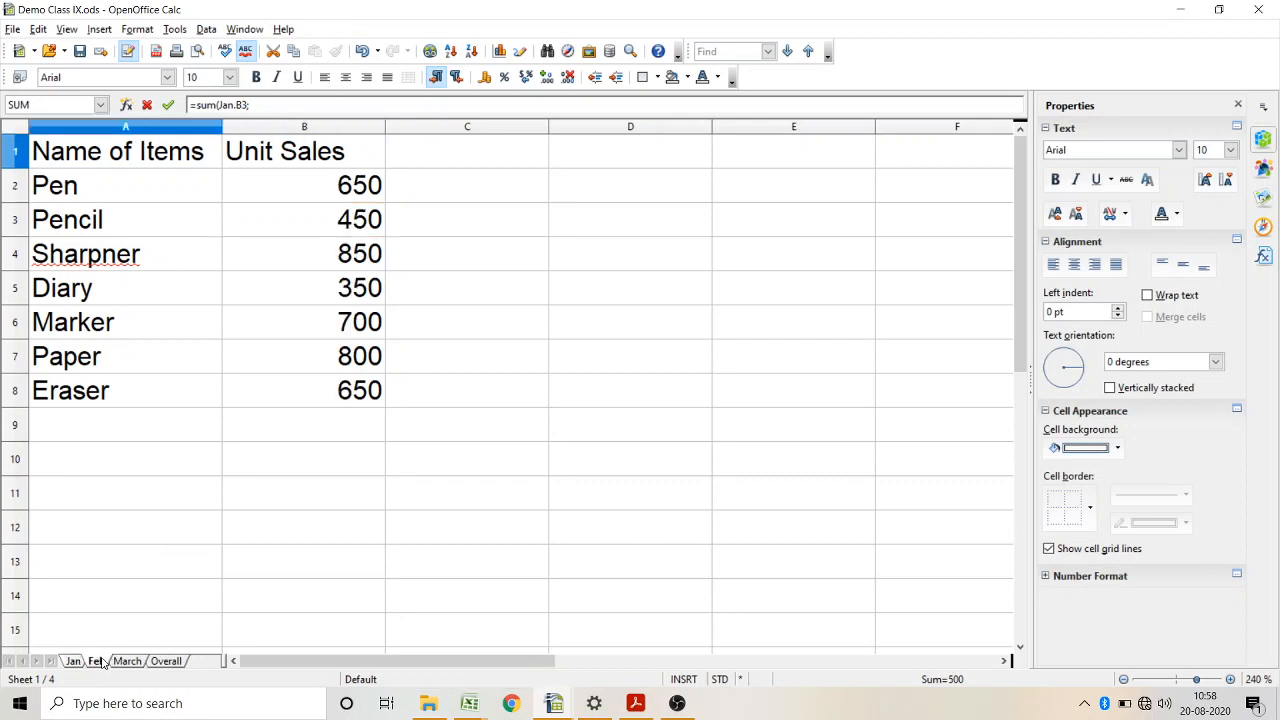
{"action": "left_click", "coordinate": [344, 220]}
{"action": "type", "text": ";"}
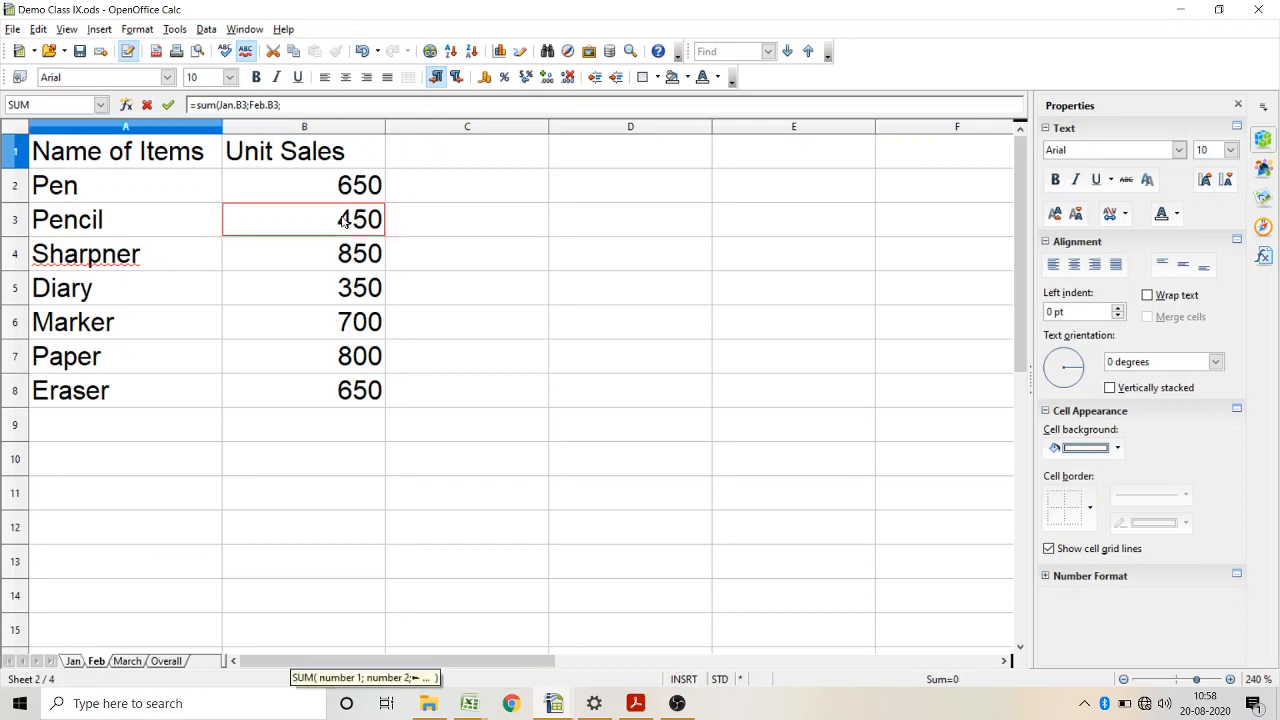
{"action": "left_click", "coordinate": [126, 661]}
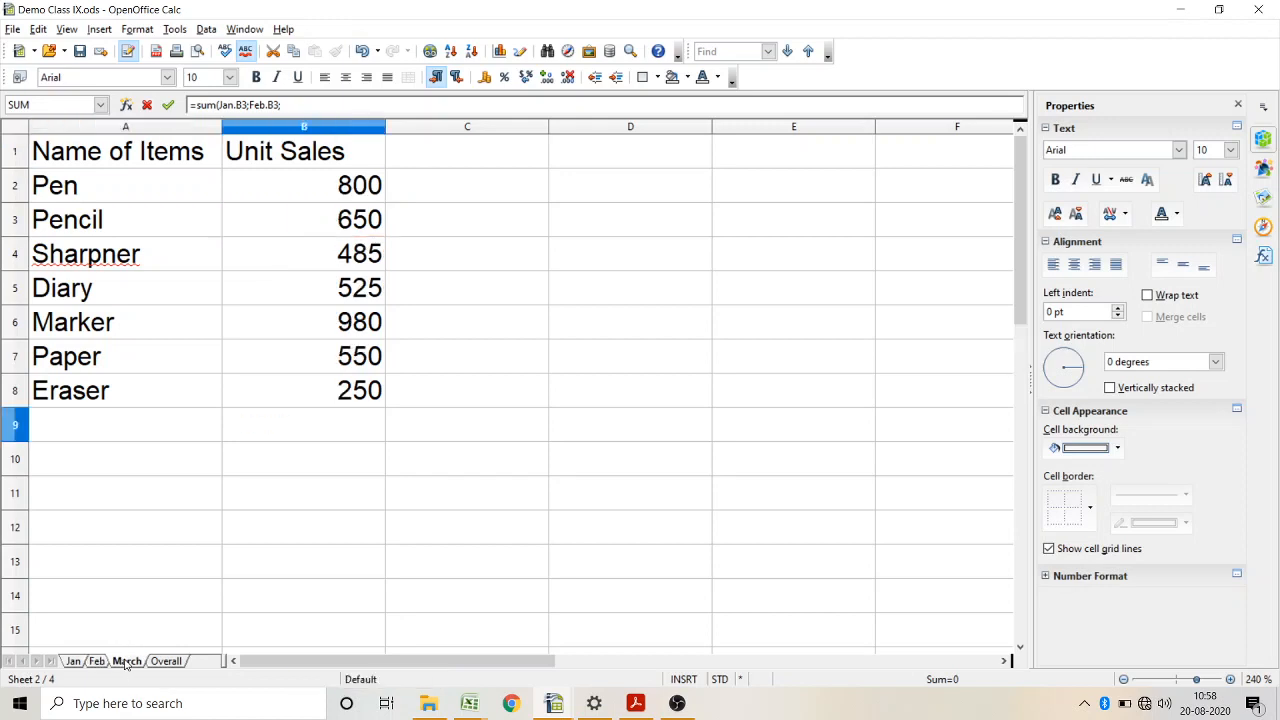
{"action": "left_click", "coordinate": [314, 230]}
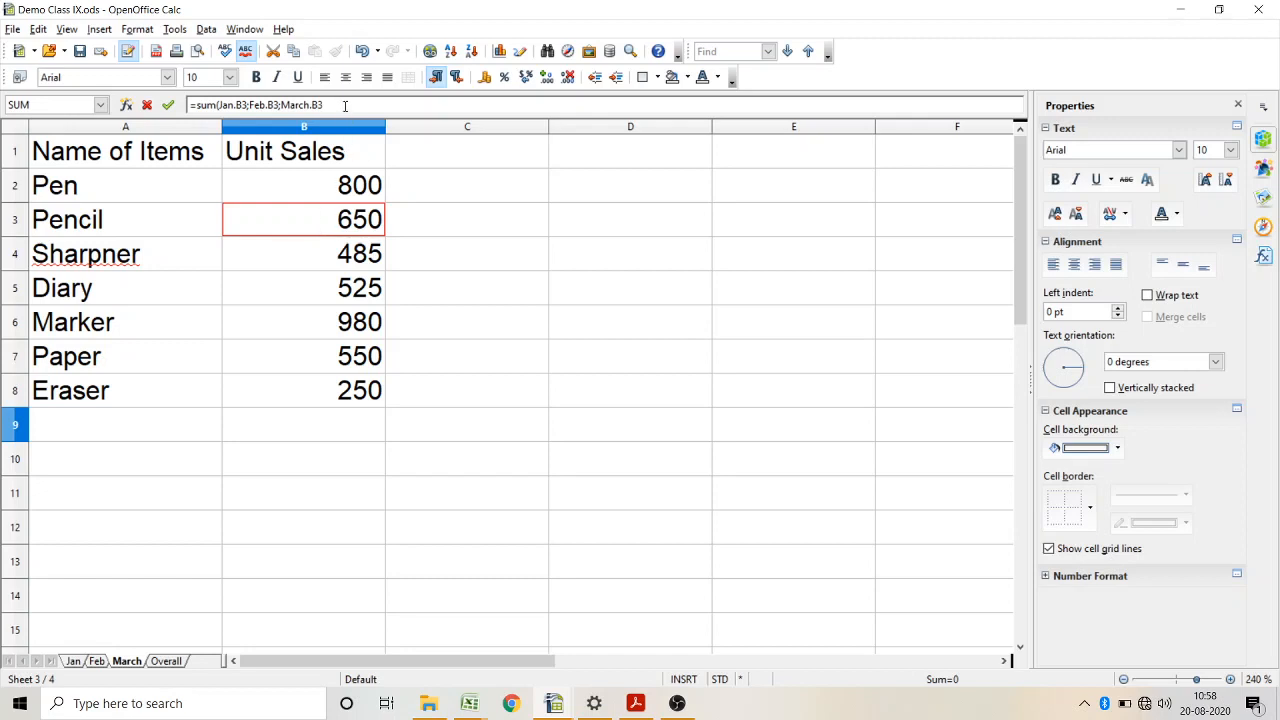
{"action": "left_click", "coordinate": [166, 662]}
{"action": "left_click", "coordinate": [649, 234]}
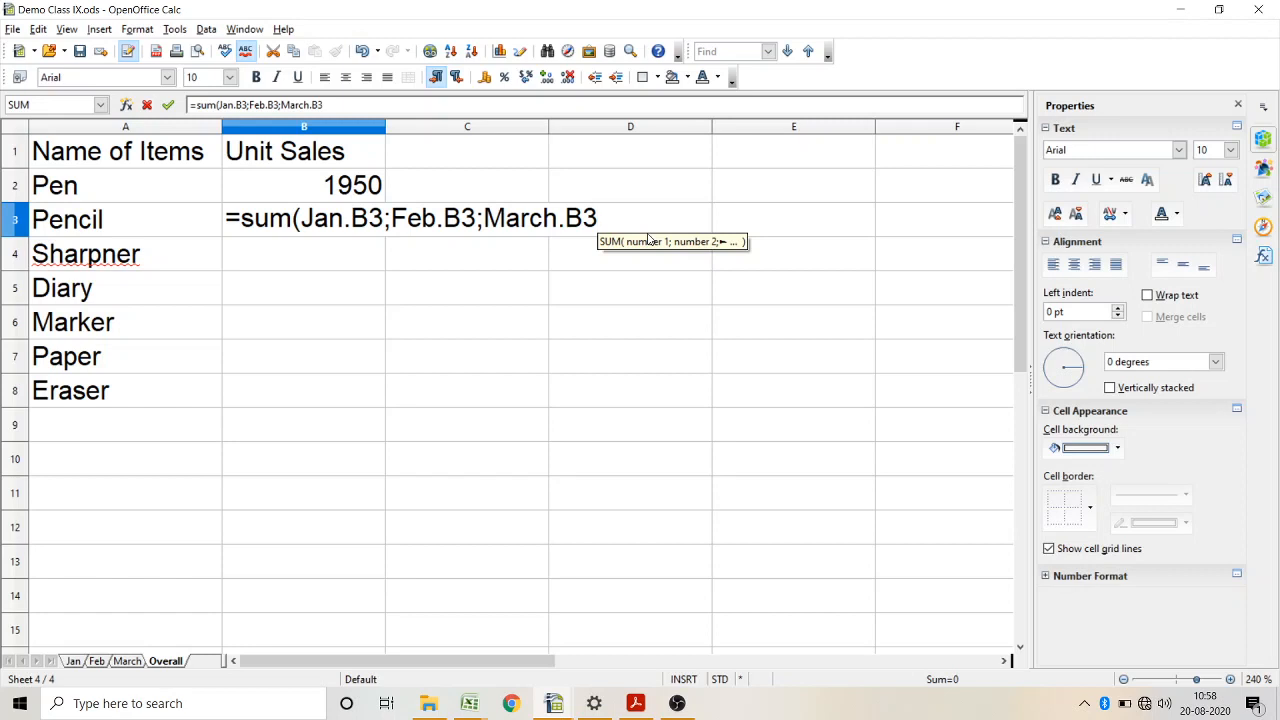
{"action": "type", "text": ")"}
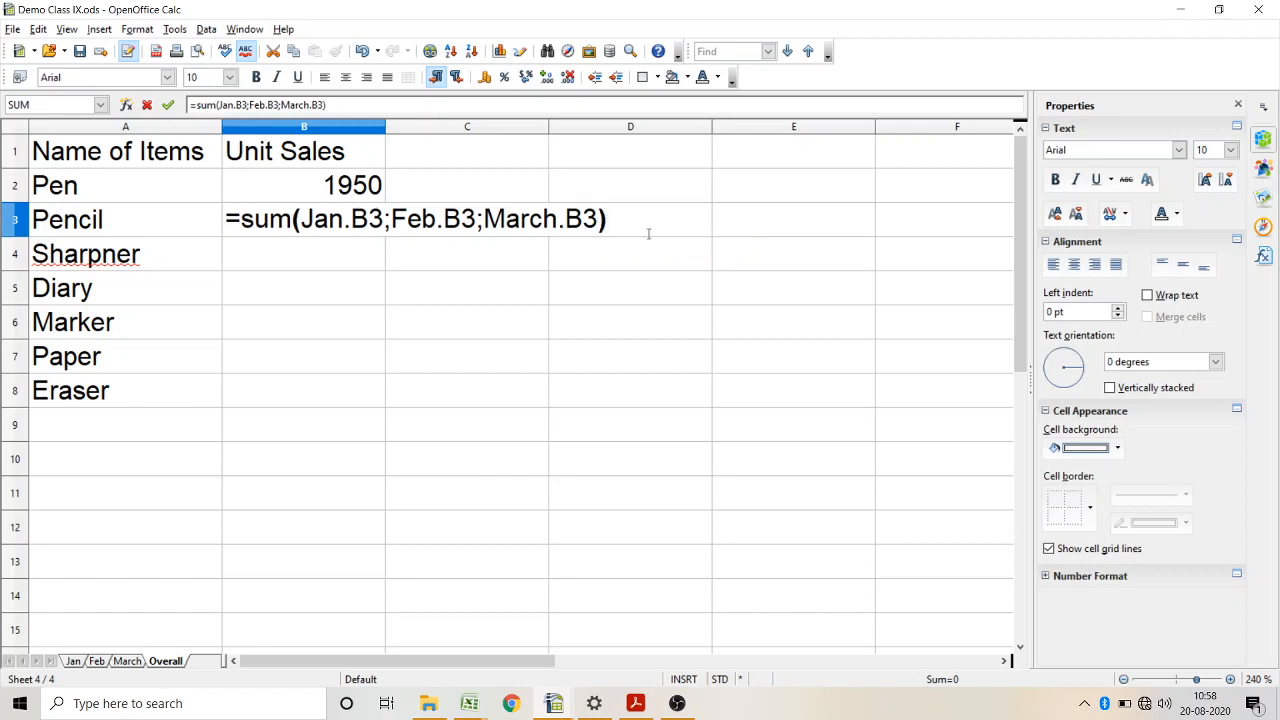
{"action": "key", "text": "Return"}
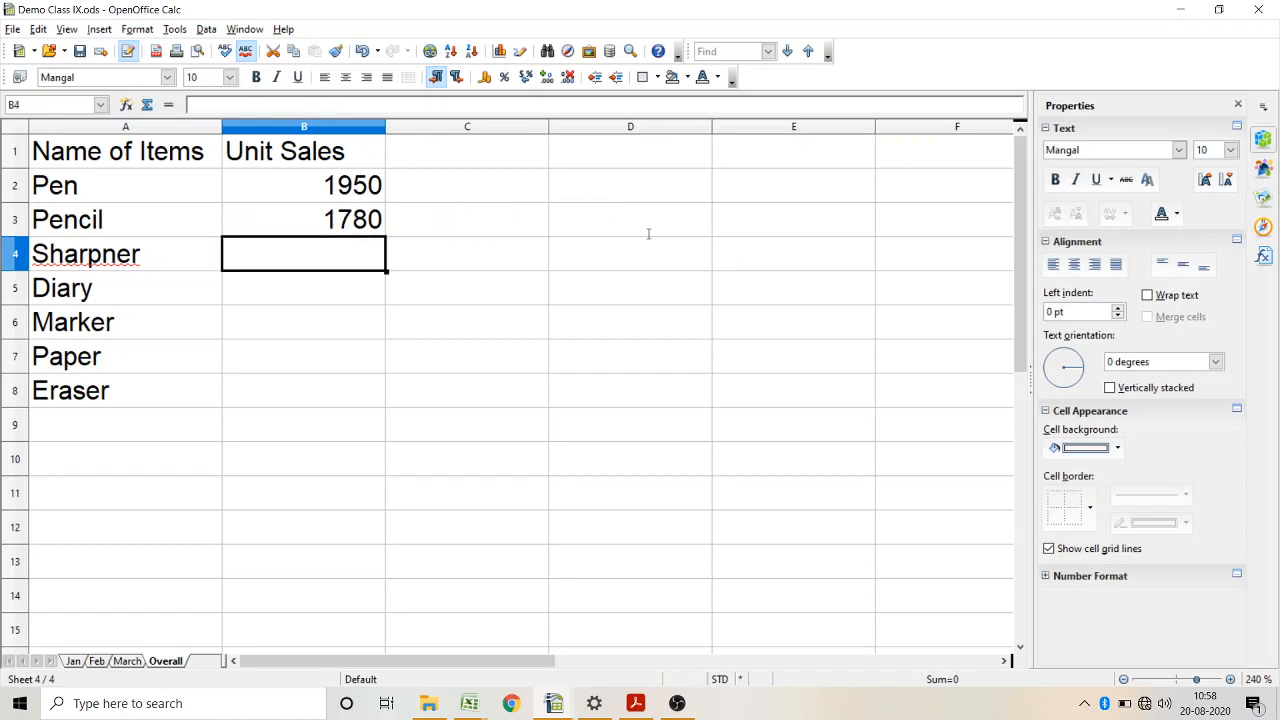
Step: Fill the Pencil total formula in B3 of the Overall sheet down through the Eraser row, B8
{"action": "left_click", "coordinate": [350, 216]}
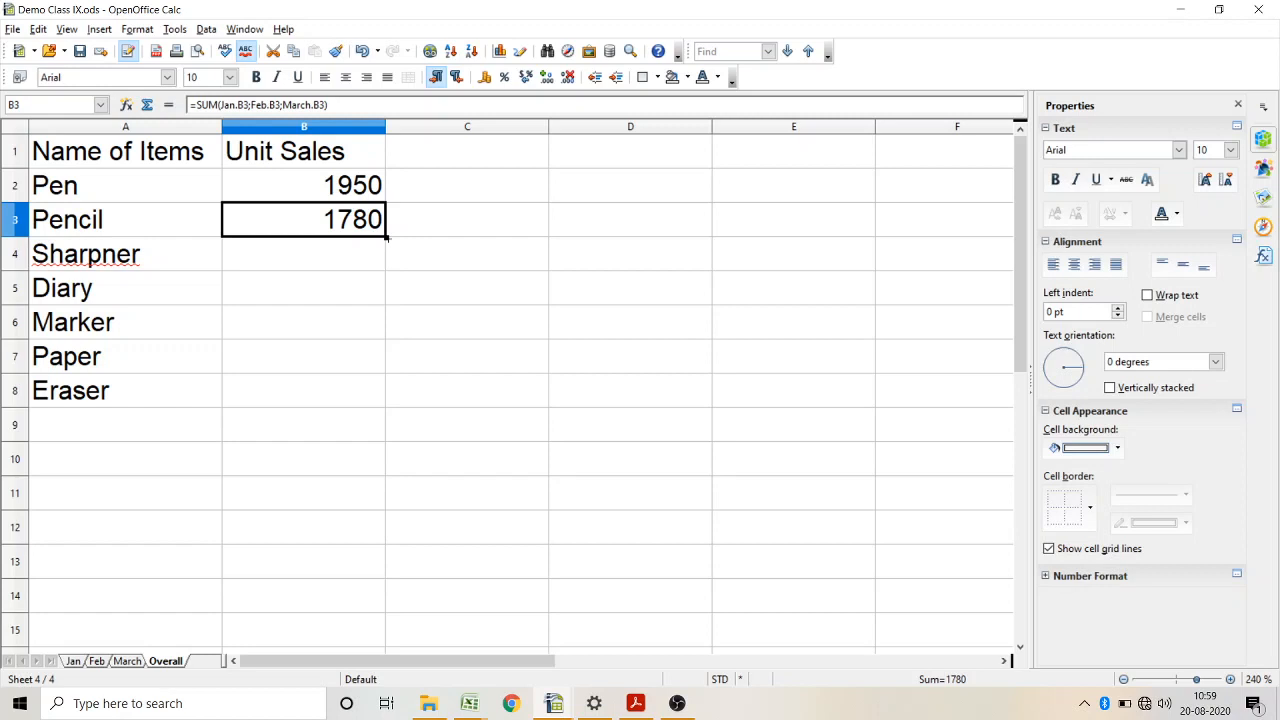
{"action": "left_click_drag", "start_coordinate": [386, 237], "coordinate": [372, 408]}
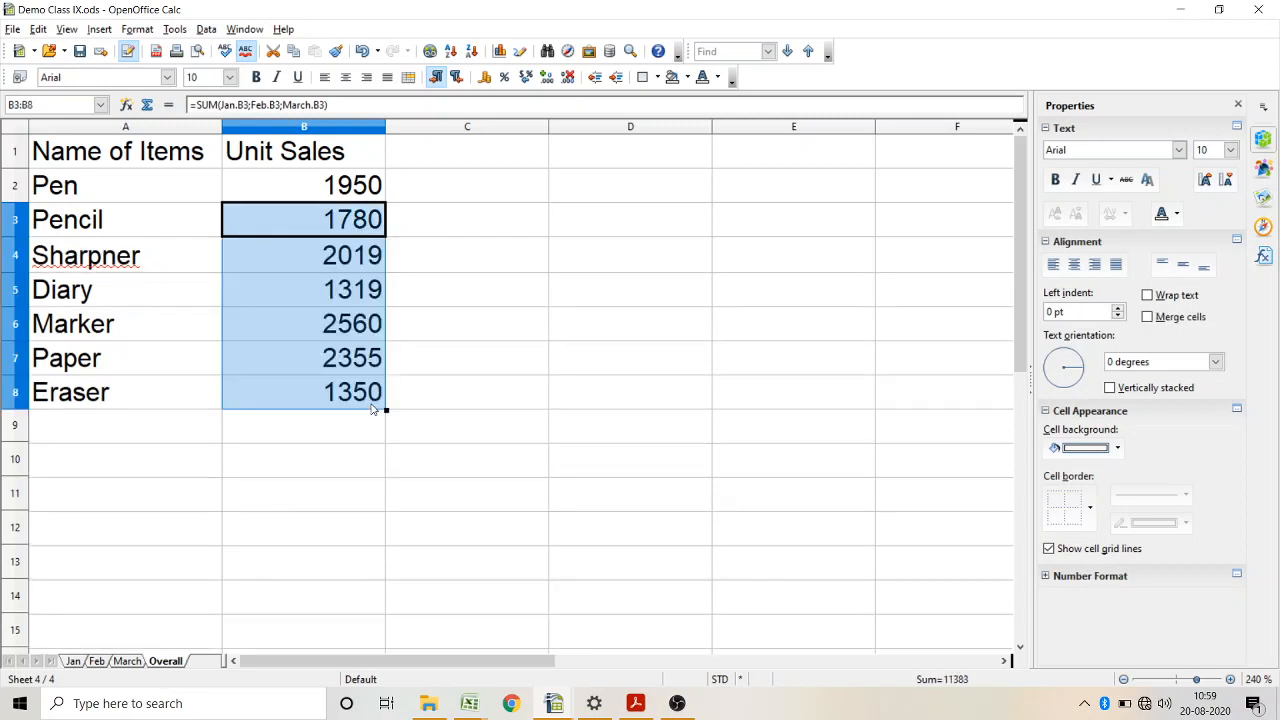
Step: Set the Pen unit sales in B2 of the Jan sheet to 600 and check the Pen total on Overall
{"action": "left_click", "coordinate": [74, 663]}
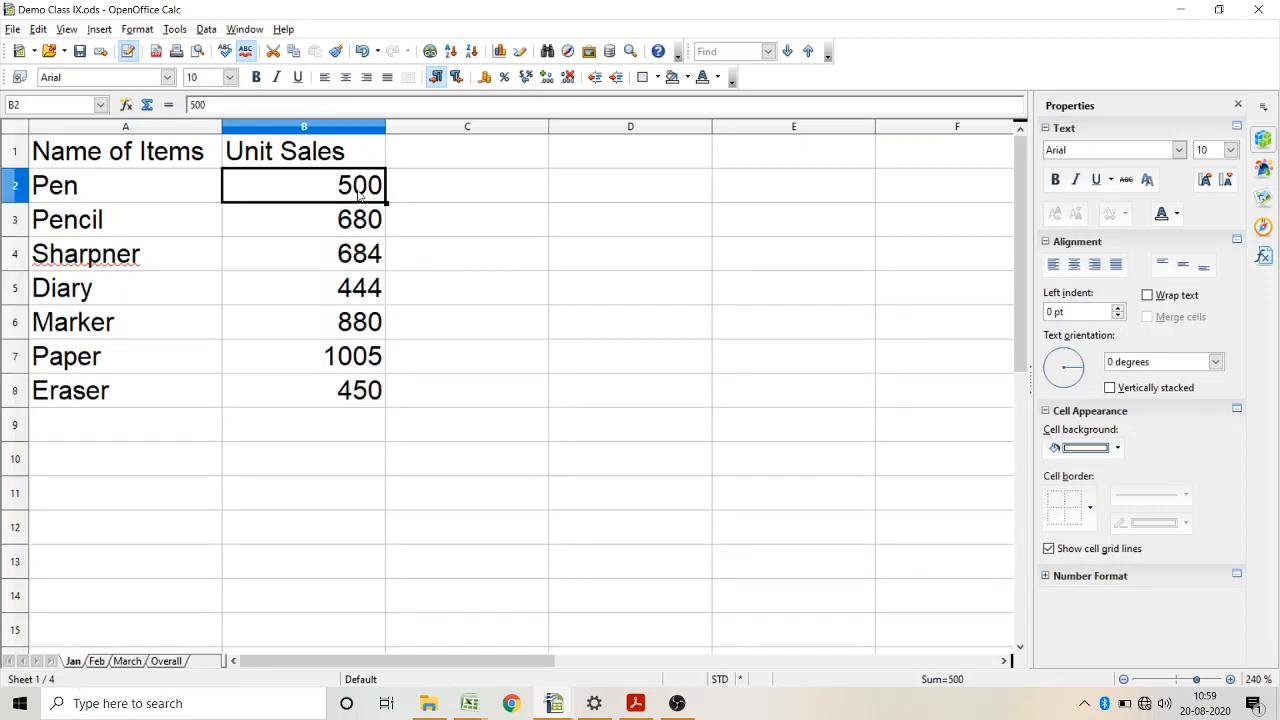
{"action": "type", "text": "600"}
{"action": "key", "text": "Return"}
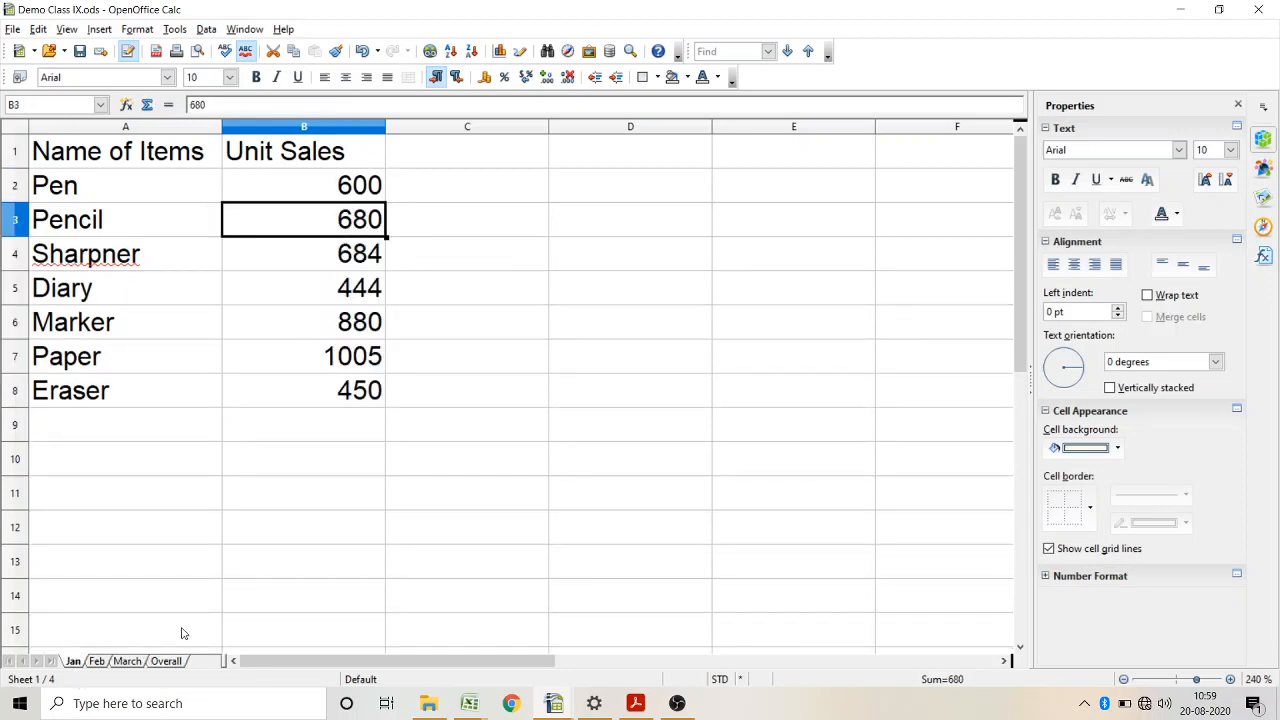
{"action": "left_click", "coordinate": [160, 663]}
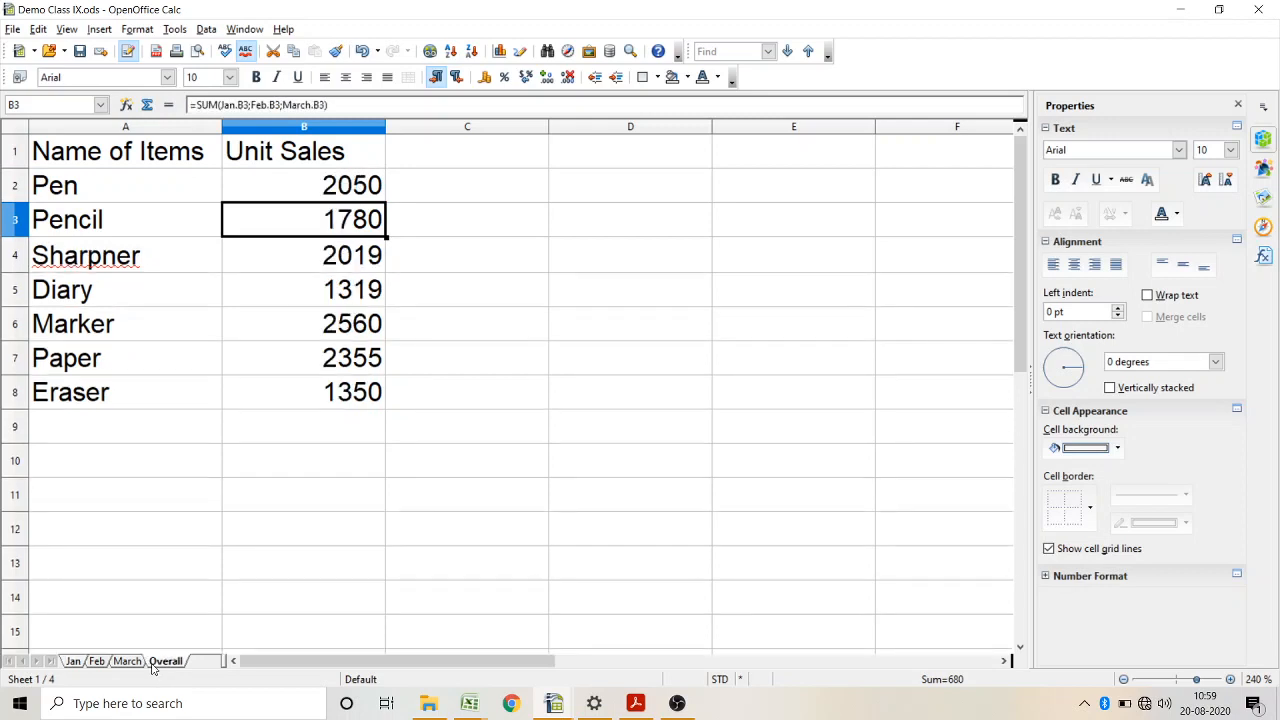
{"action": "left_click", "coordinate": [316, 193]}
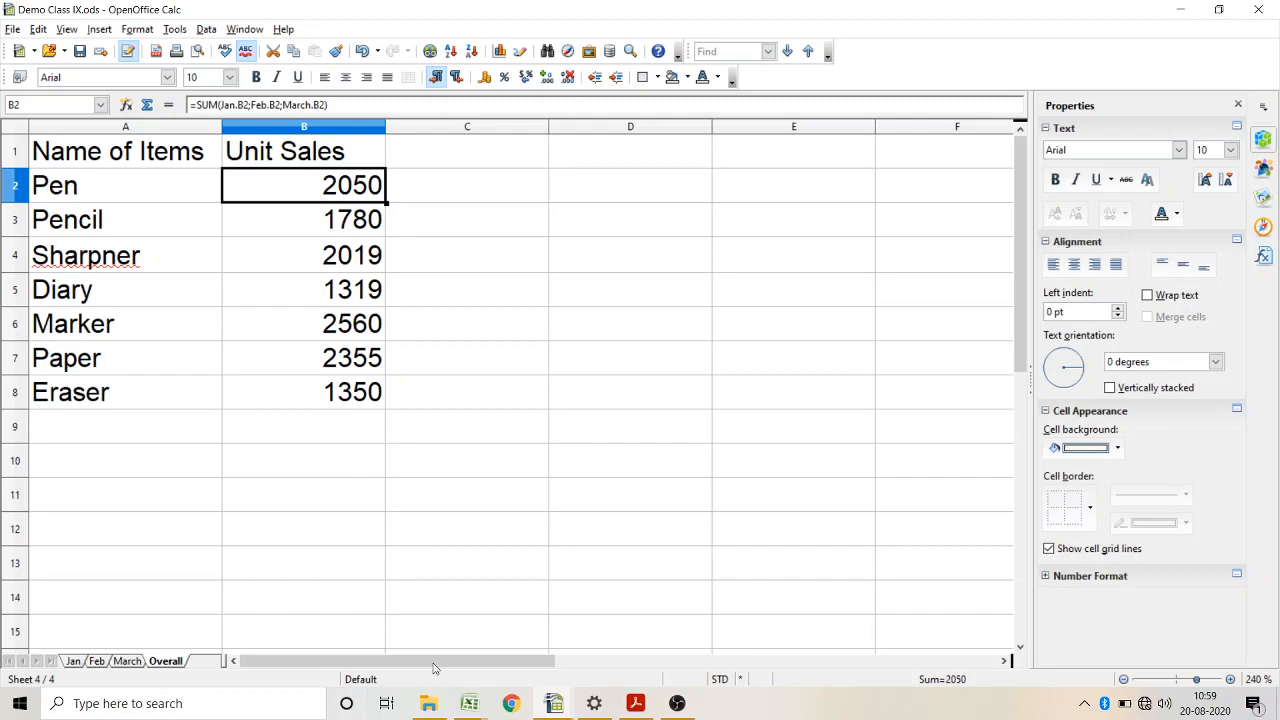
Step: Switch to the Advance Spreadsheet PDF in Acrobat Reader and look through the cell reference pages up to the student marks exercise
{"action": "mouse_move", "coordinate": [650, 710]}
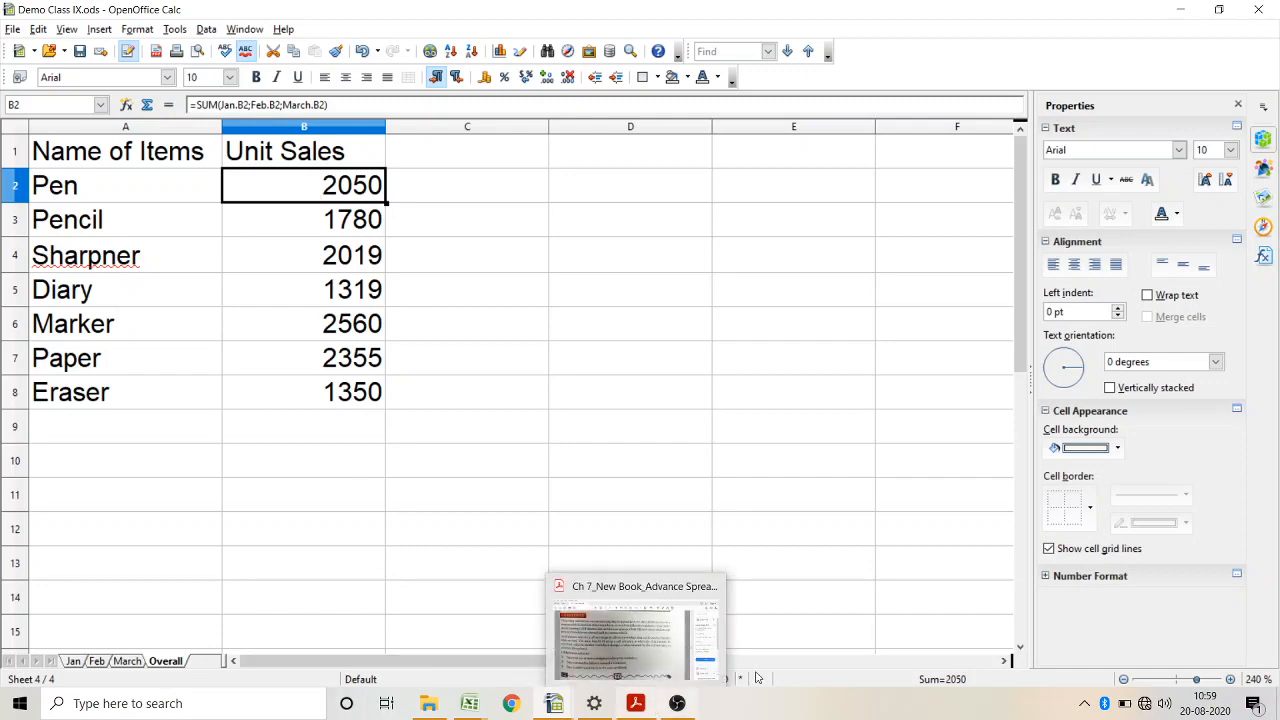
{"action": "left_click", "coordinate": [655, 650]}
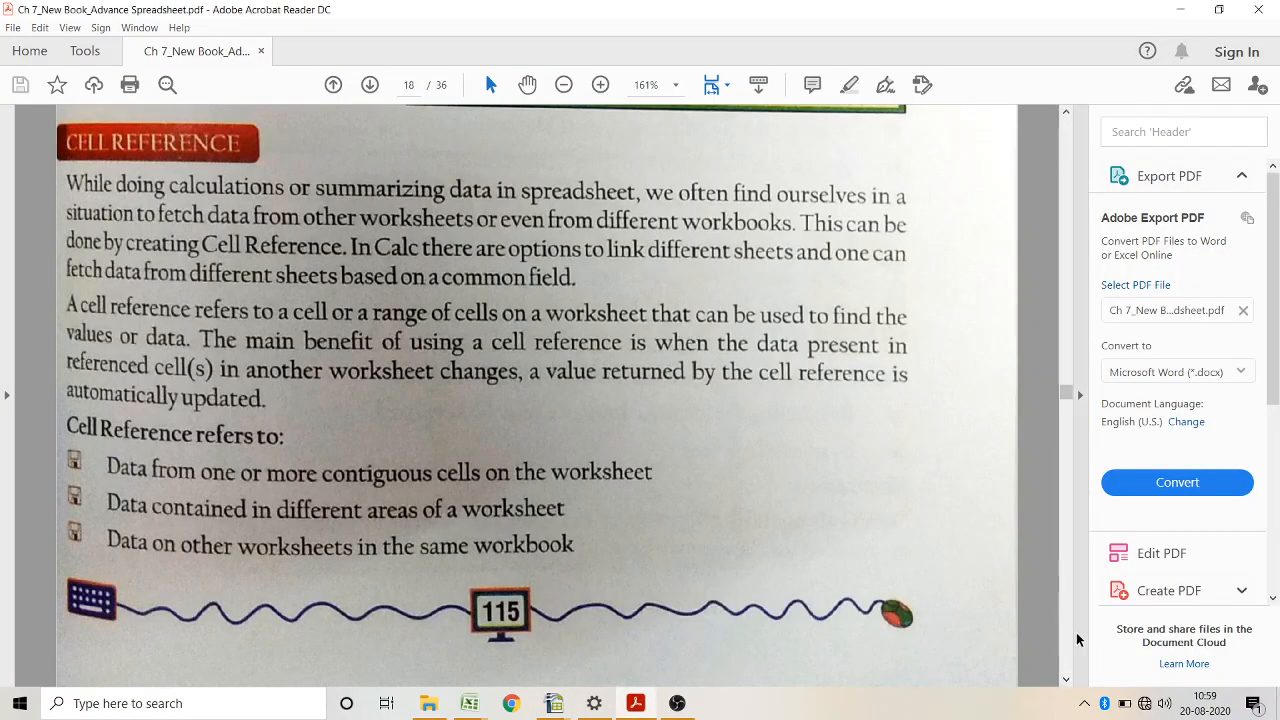
{"action": "scroll", "coordinate": [1060, 635], "scroll_direction": "down", "scroll_amount": 15}
{"action": "scroll", "coordinate": [1073, 637], "scroll_direction": "down", "scroll_amount": 8}
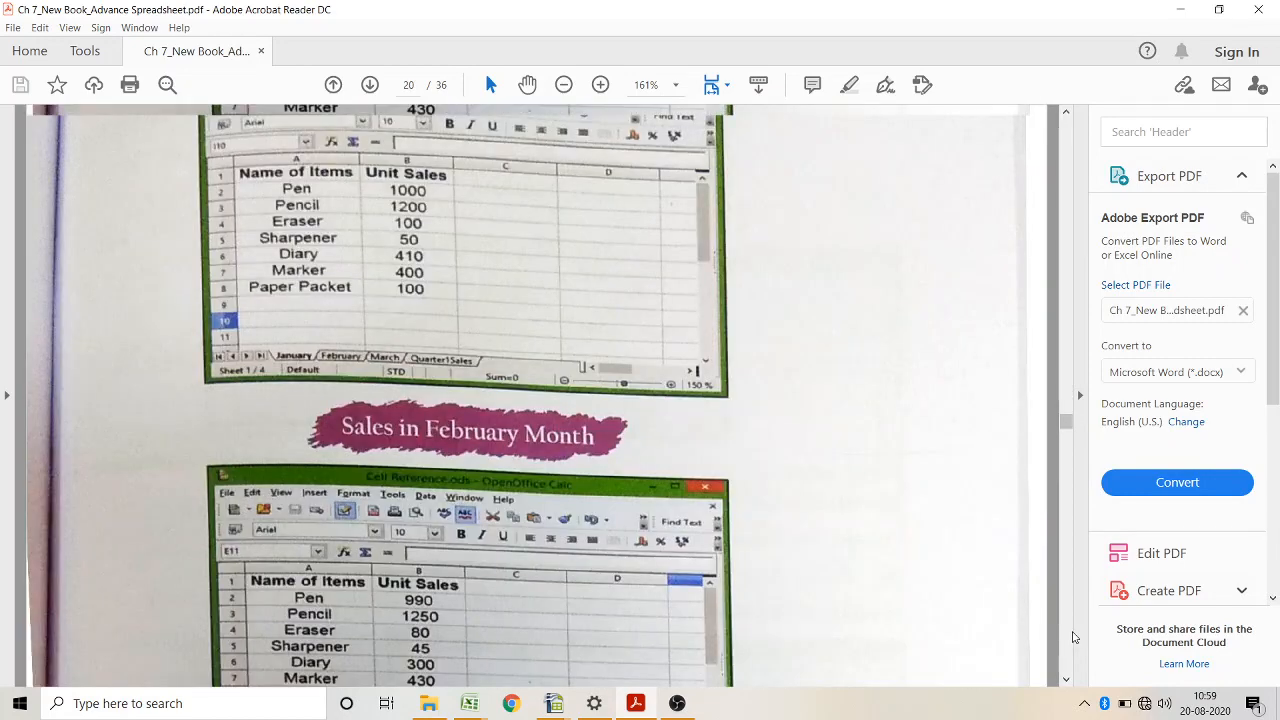
{"action": "scroll", "coordinate": [1073, 637], "scroll_direction": "down", "scroll_amount": 10}
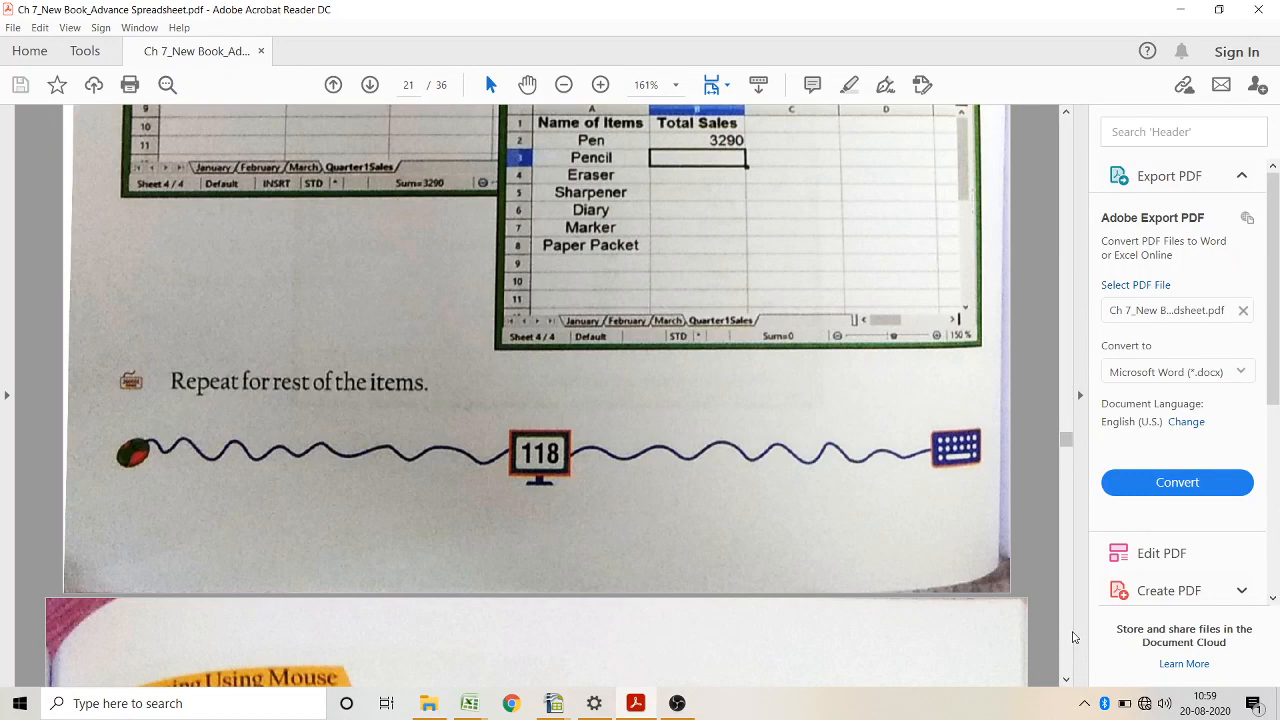
{"action": "scroll", "coordinate": [1073, 637], "scroll_direction": "down", "scroll_amount": 10}
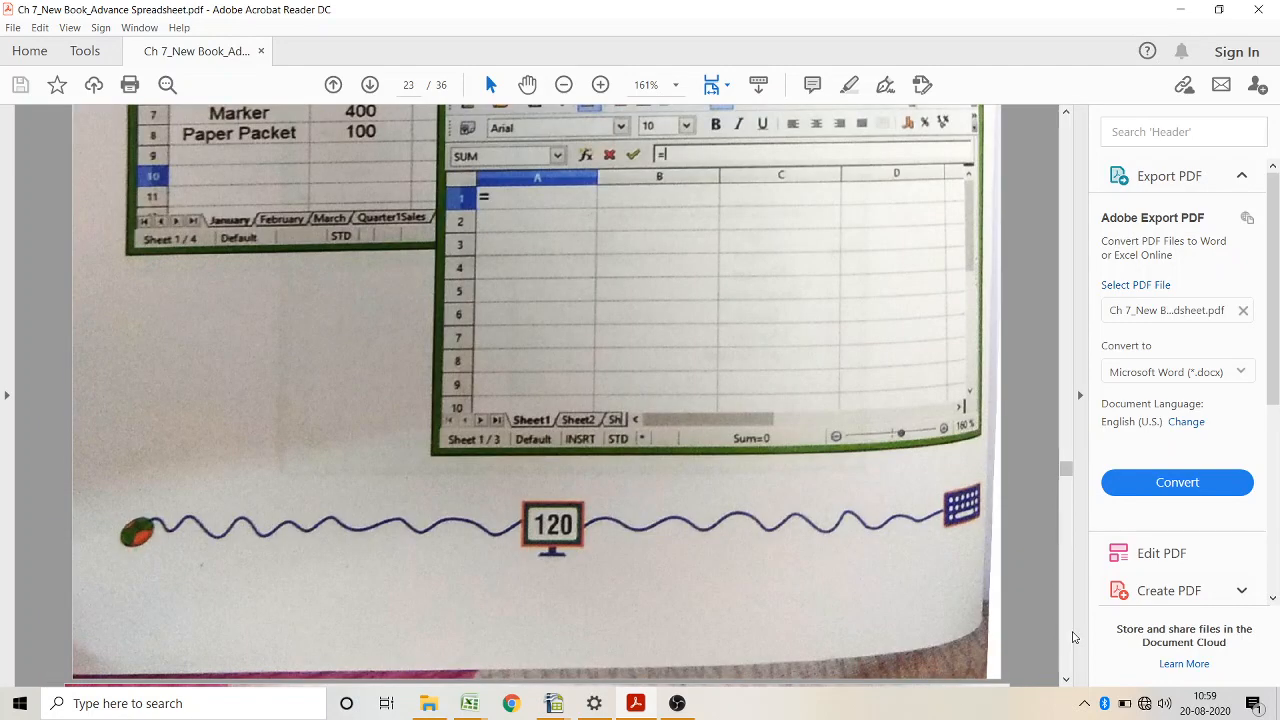
{"action": "scroll", "coordinate": [1072, 637], "scroll_direction": "down", "scroll_amount": 10}
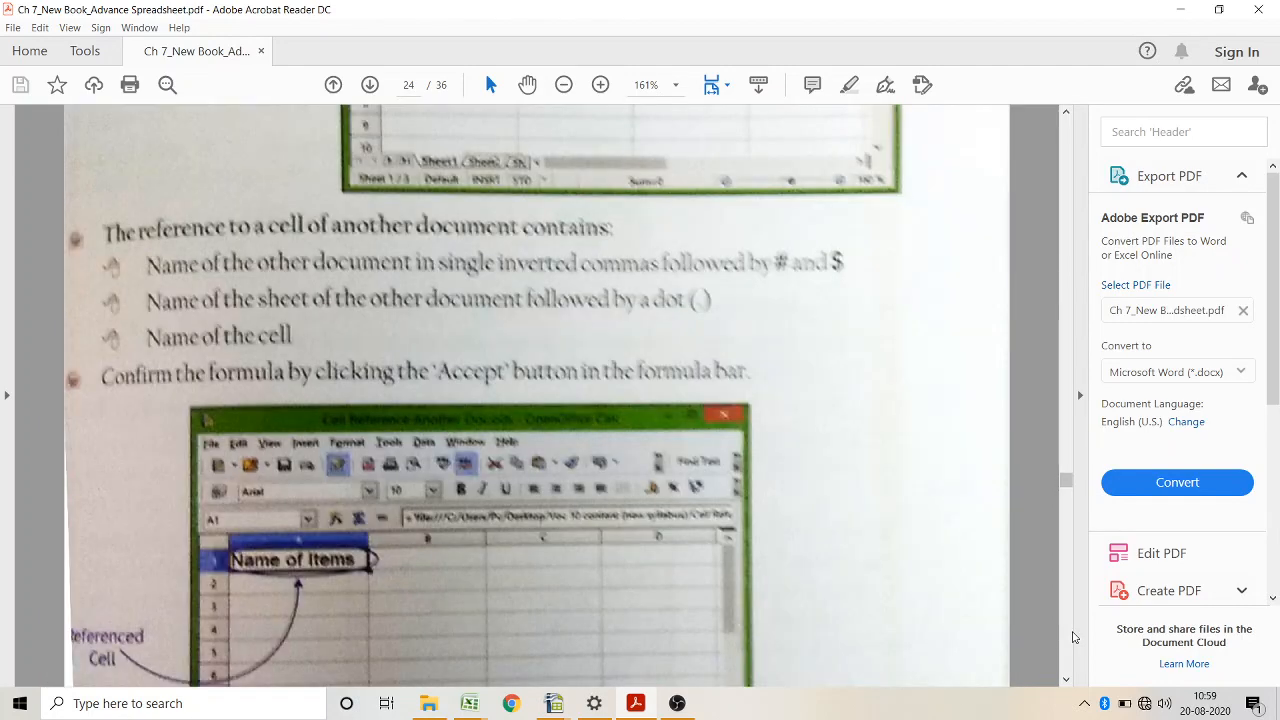
{"action": "left_click", "coordinate": [1066, 679]}
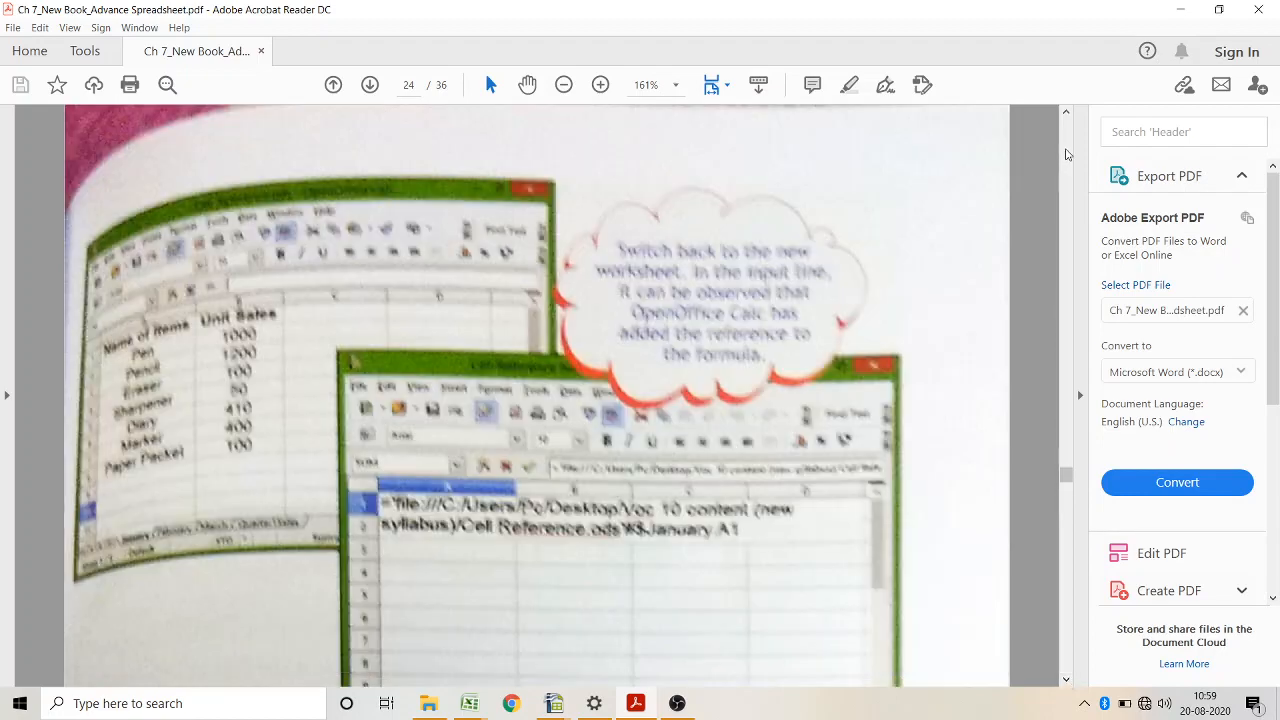
{"action": "left_click", "coordinate": [1066, 154]}
{"action": "left_click", "coordinate": [1066, 154]}
{"action": "left_click", "coordinate": [1066, 154]}
{"action": "left_click", "coordinate": [1066, 154]}
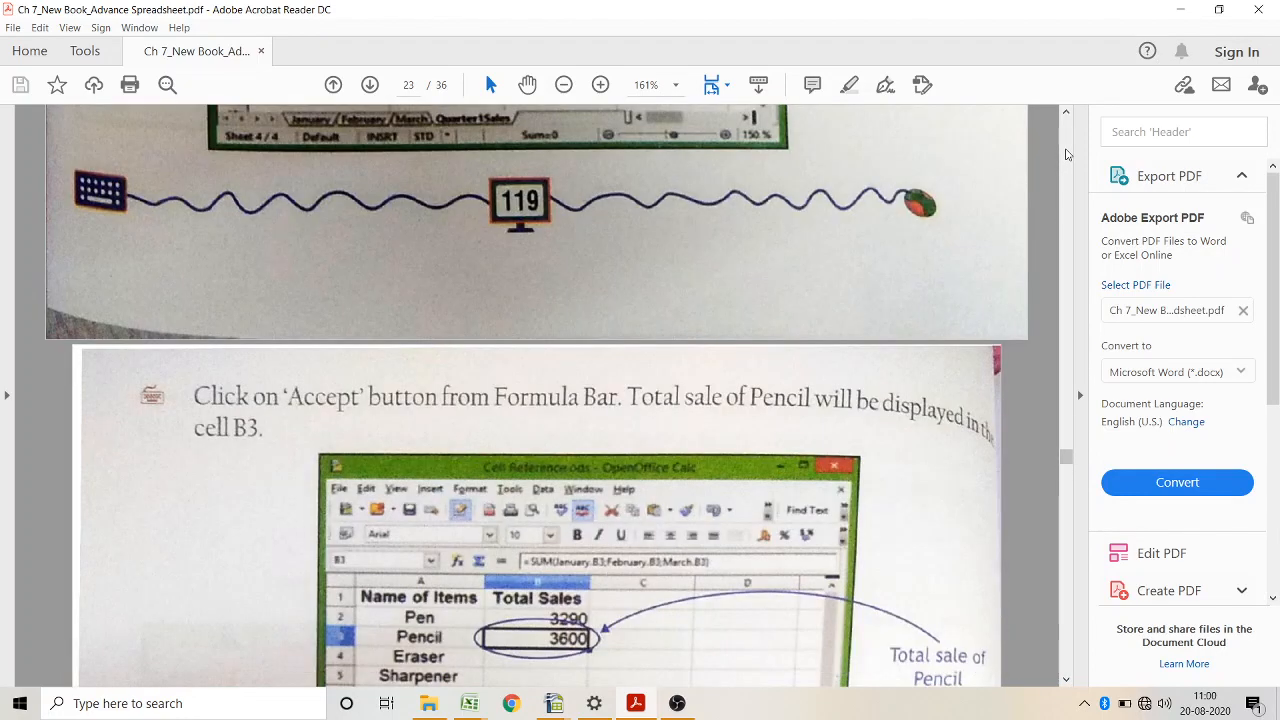
{"action": "left_click", "coordinate": [1066, 659]}
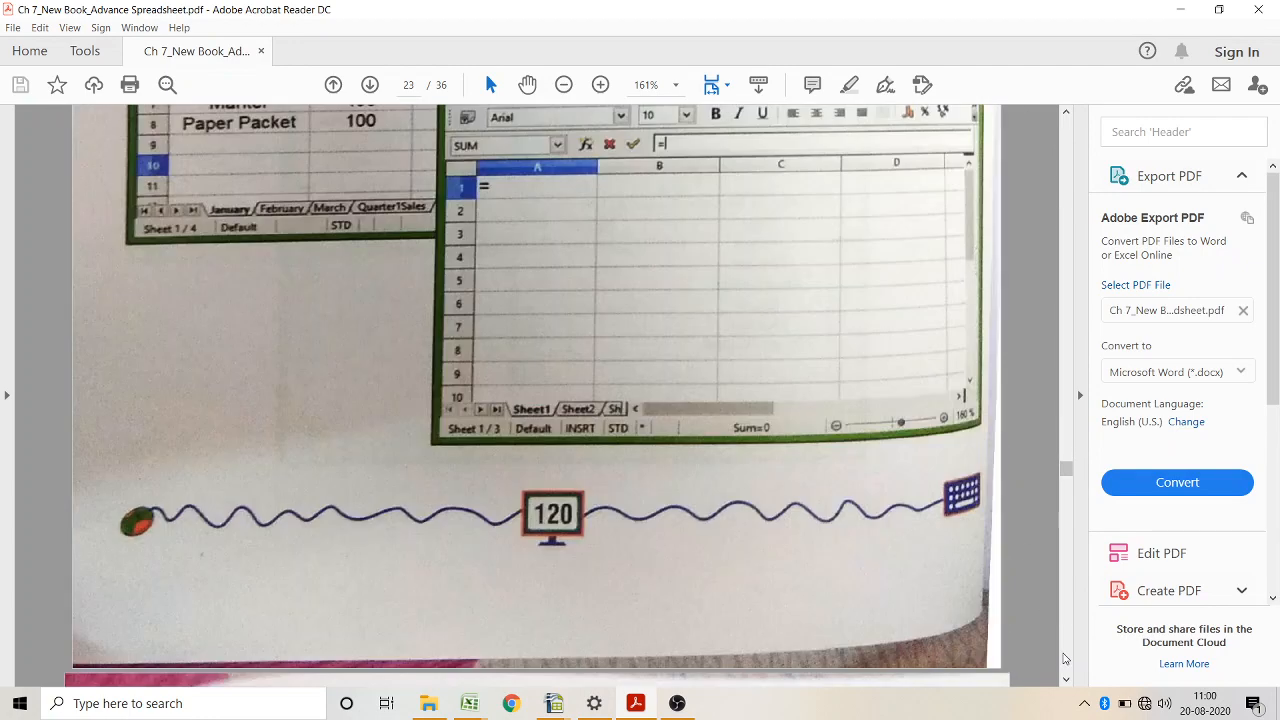
{"action": "left_click", "coordinate": [1066, 659]}
{"action": "left_click", "coordinate": [1066, 659]}
{"action": "left_click", "coordinate": [1066, 659]}
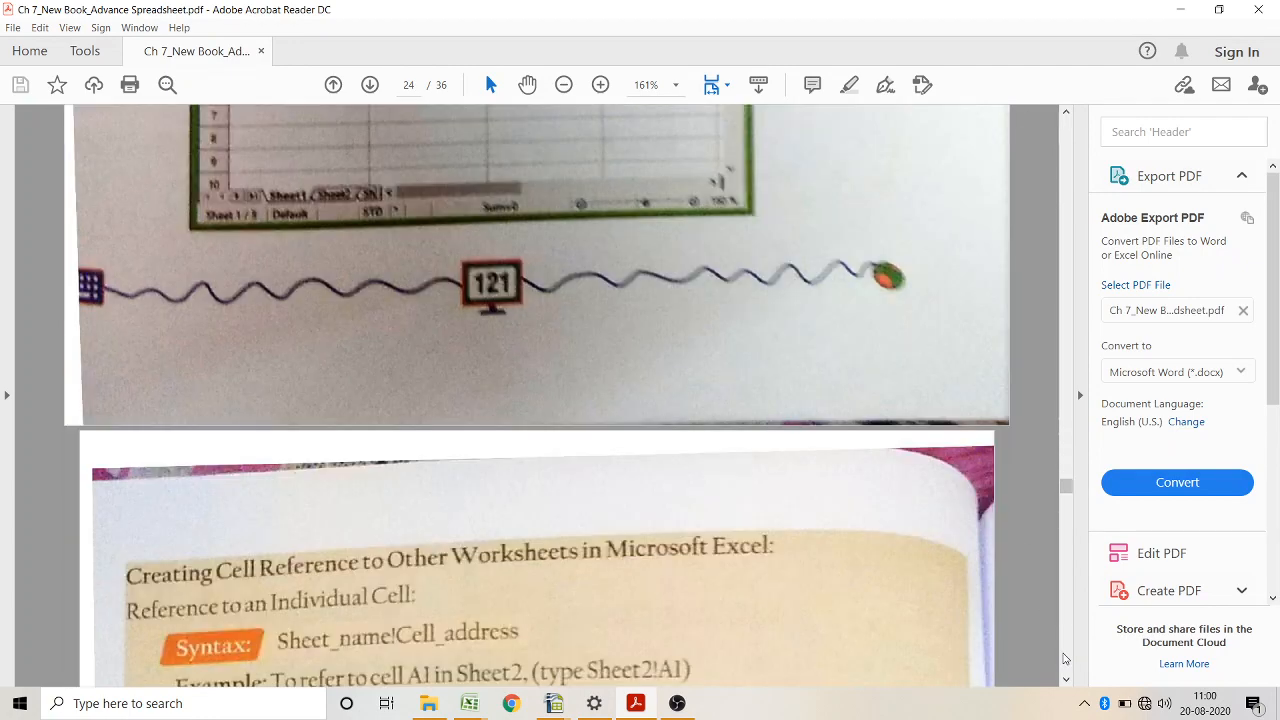
{"action": "left_click", "coordinate": [1066, 679]}
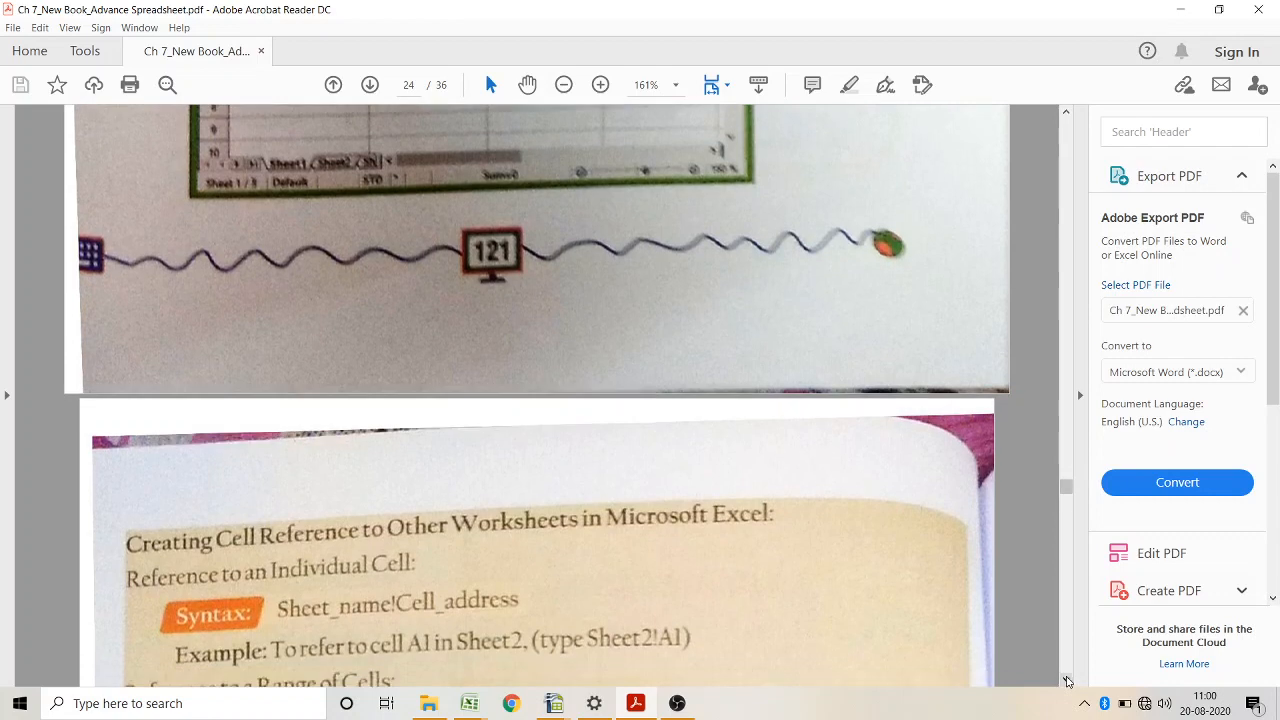
{"action": "left_click", "coordinate": [1066, 679]}
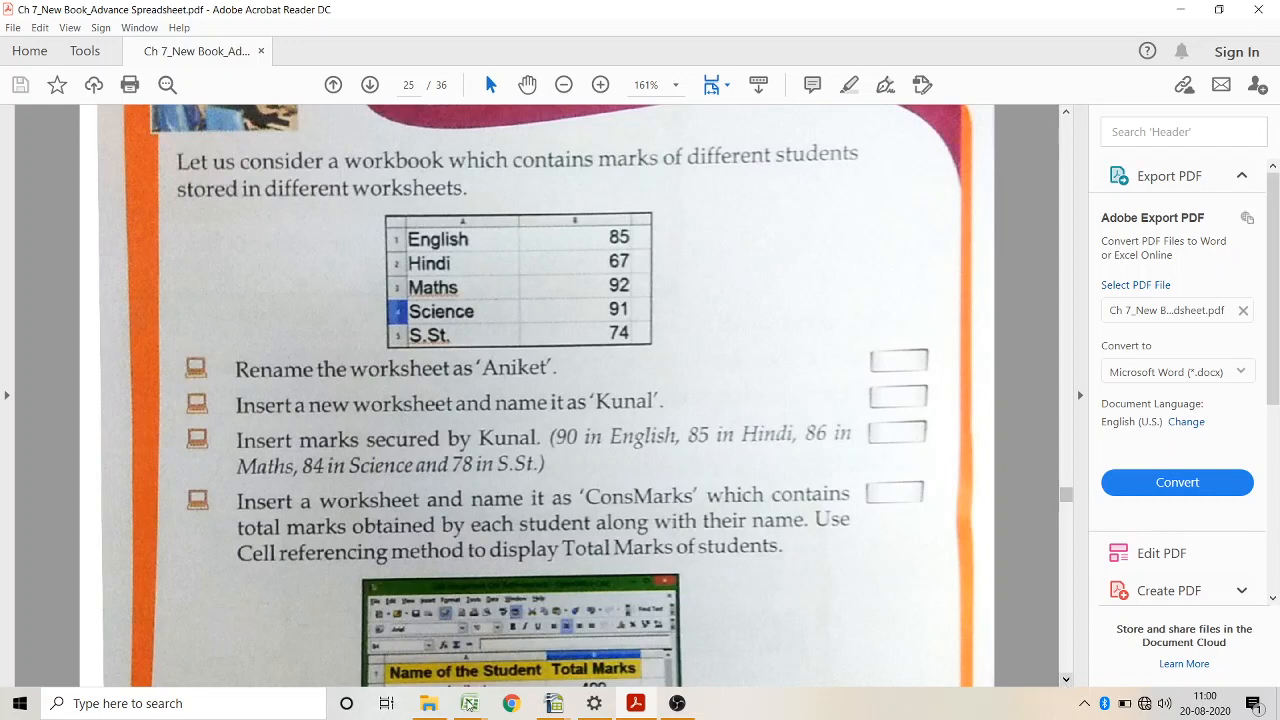
Step: Switch to the Book1 workbook in Microsoft Excel and look through both student mark sheets and the ConsMarks sheet
{"action": "mouse_move", "coordinate": [469, 705]}
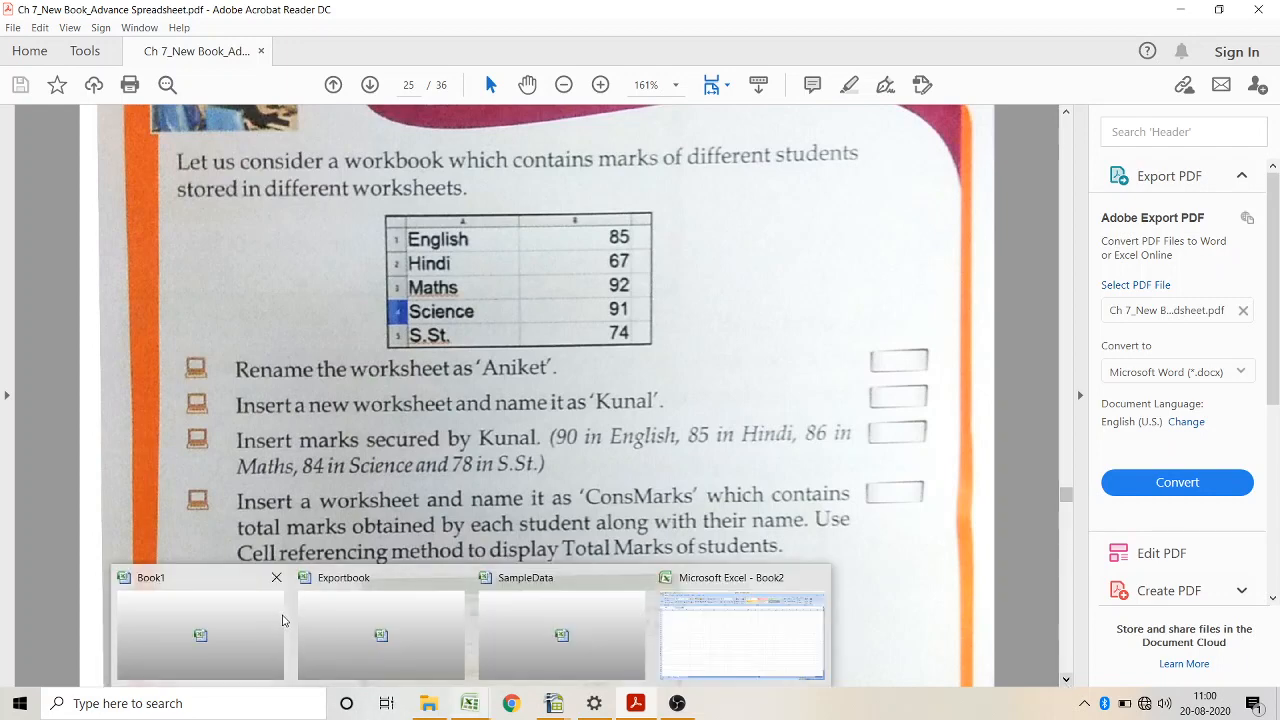
{"action": "left_click", "coordinate": [200, 630]}
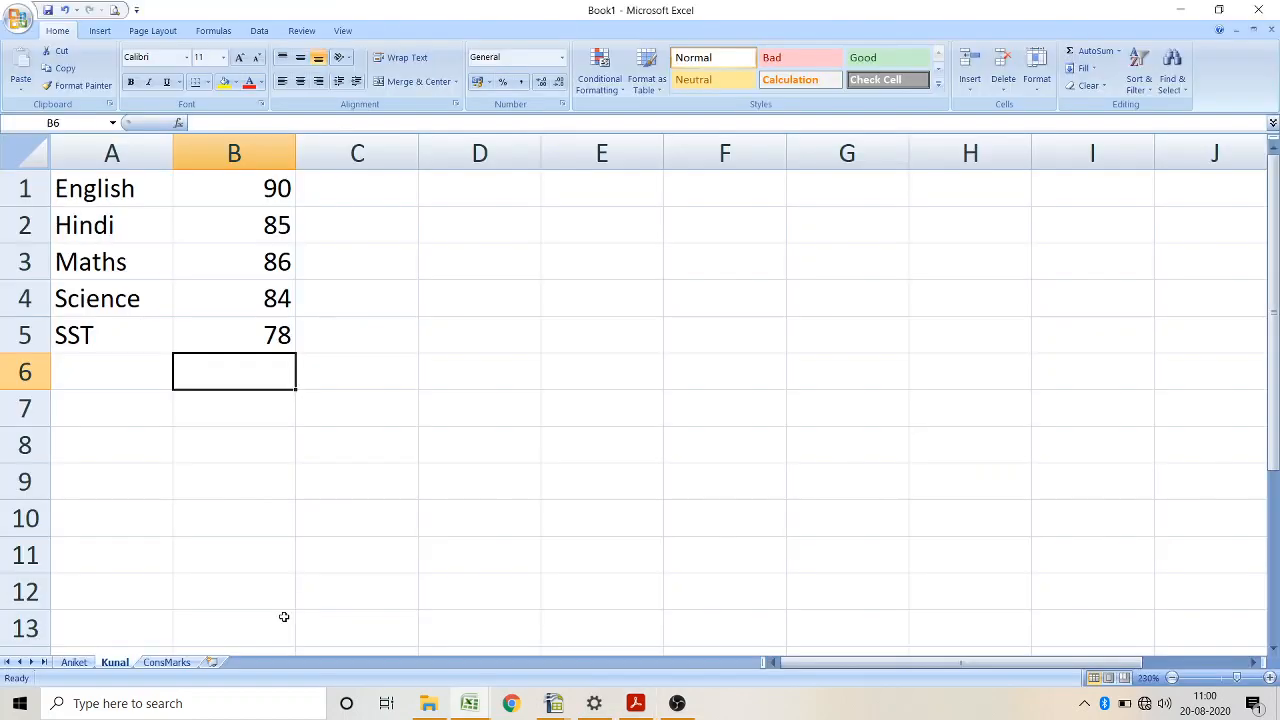
{"action": "left_click", "coordinate": [82, 664]}
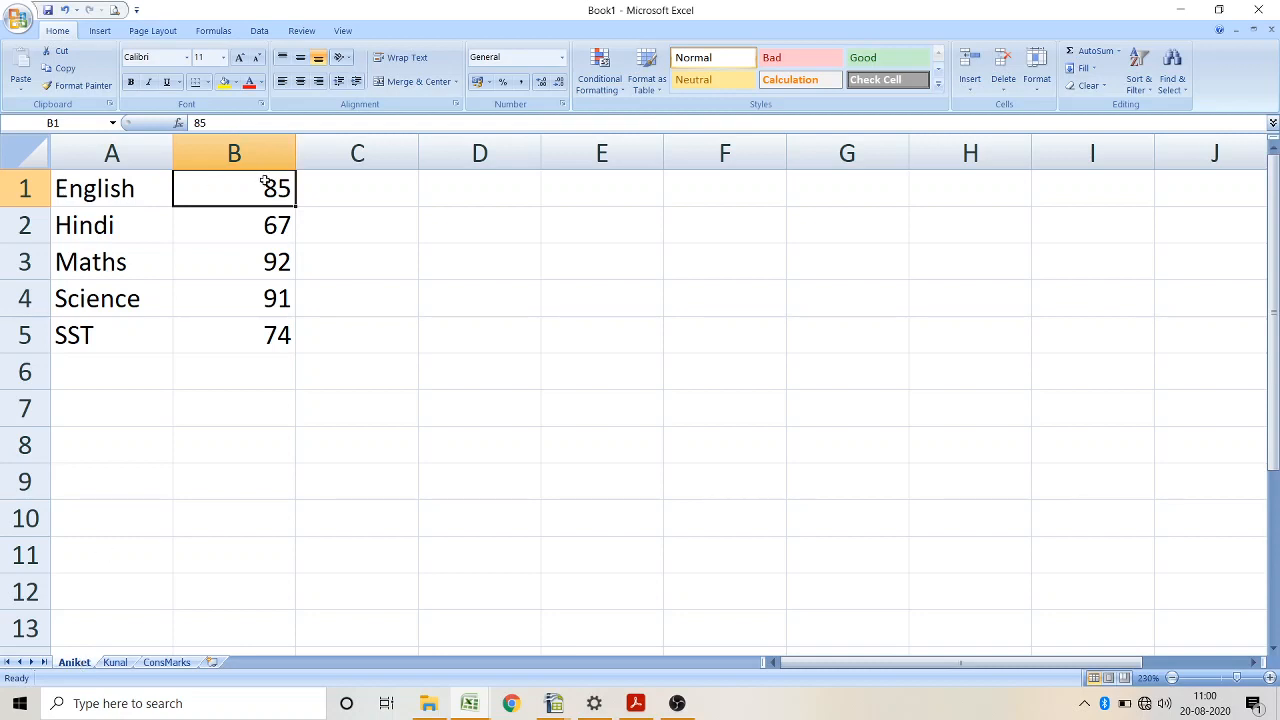
{"action": "left_click", "coordinate": [114, 664]}
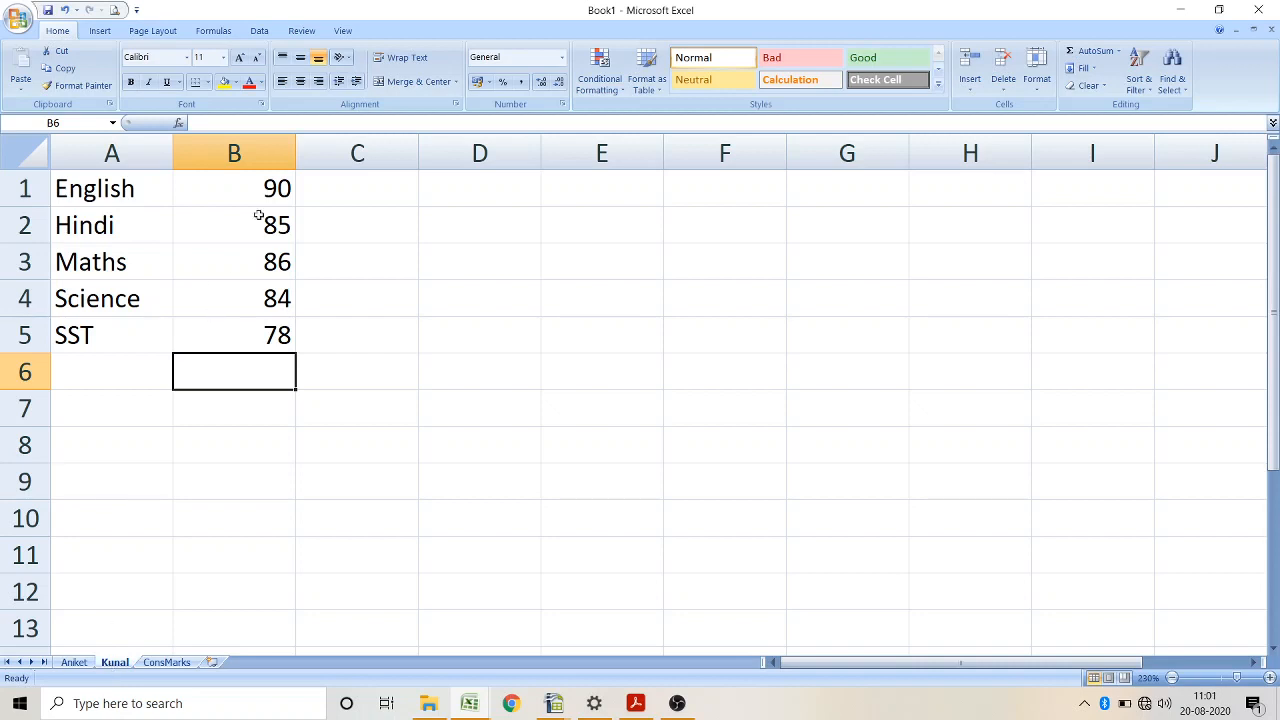
{"action": "left_click", "coordinate": [163, 664]}
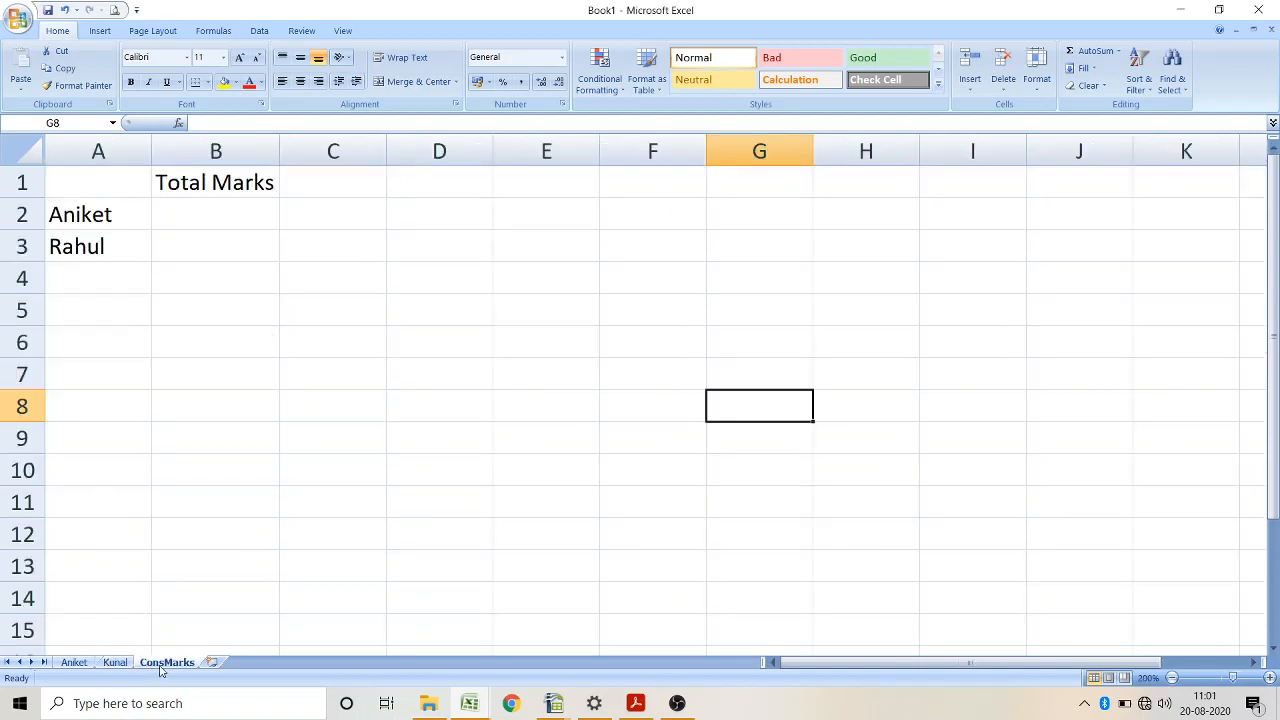
Step: Start a SUM formula in B2 of ConsMarks and pick the range B1:B5 from the first student's sheet
{"action": "left_click", "coordinate": [231, 210]}
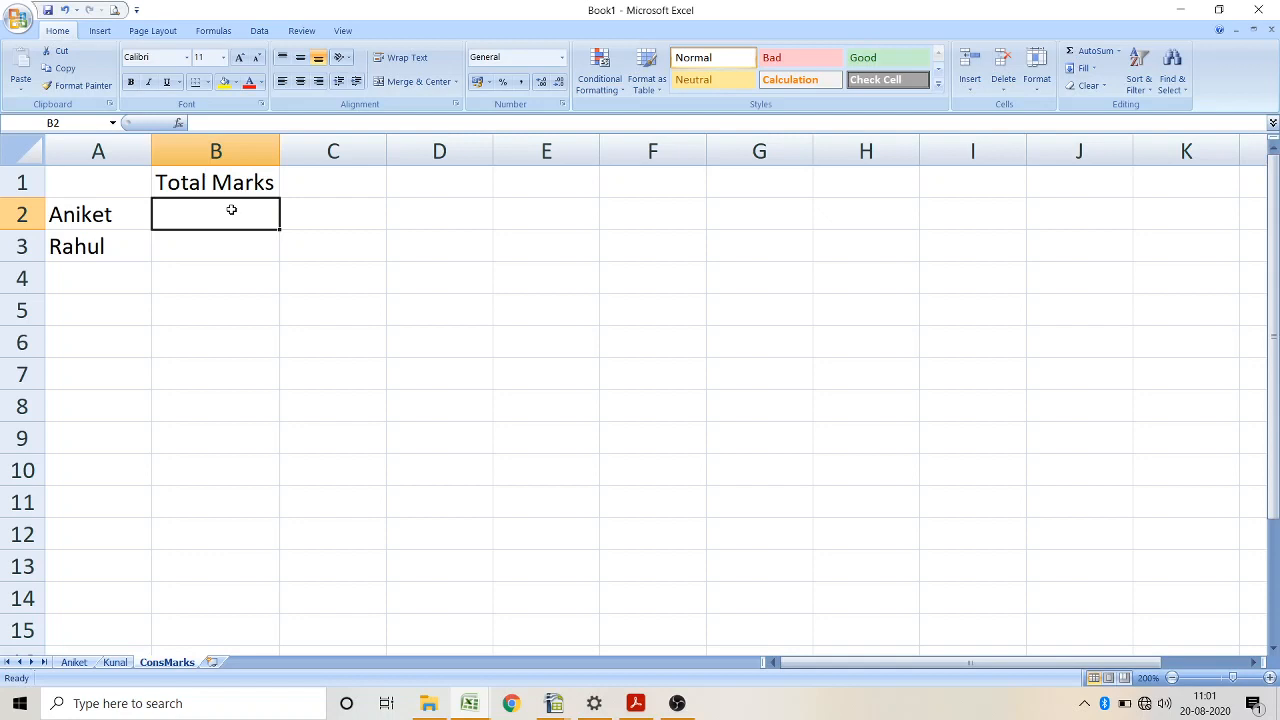
{"action": "type", "text": "=sum"}
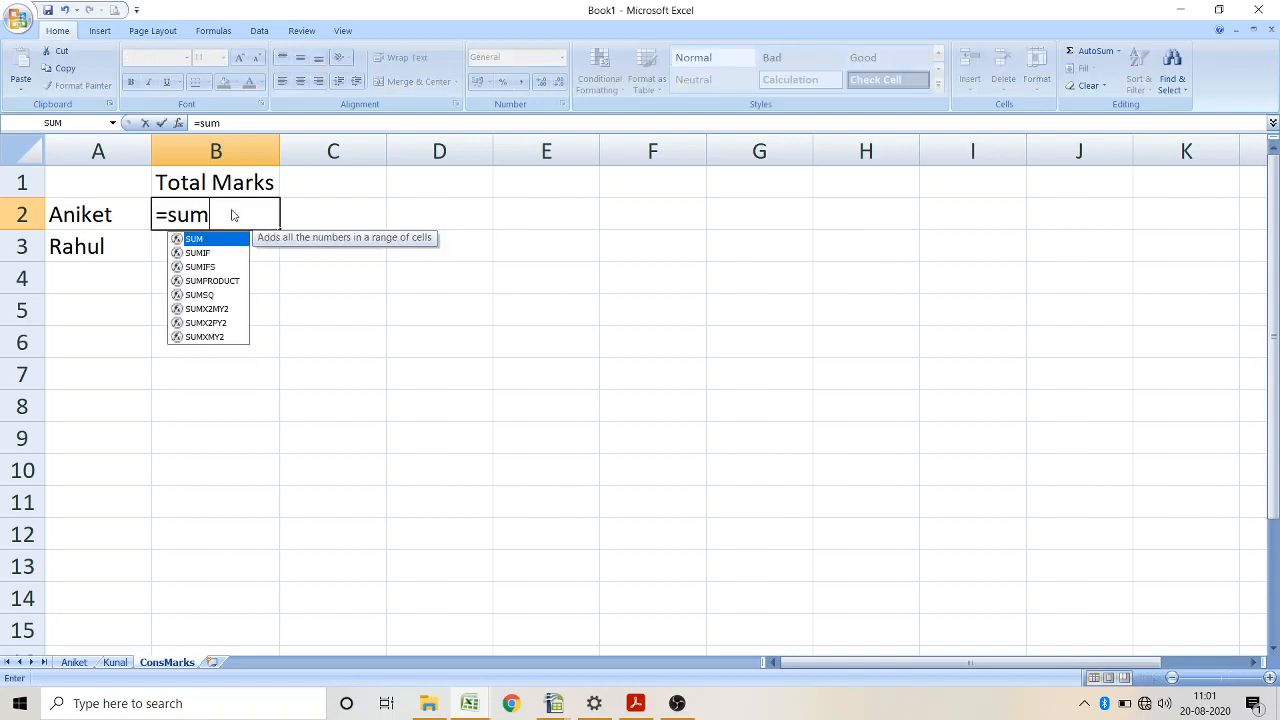
{"action": "type", "text": "("}
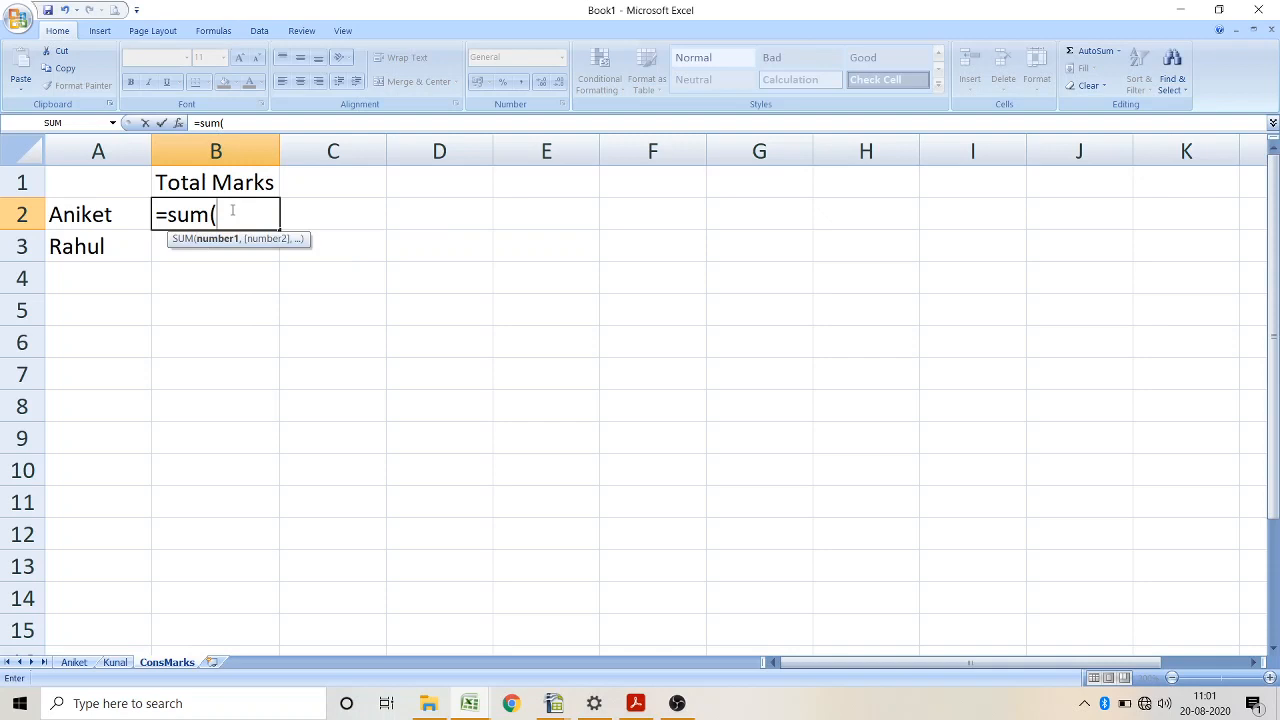
{"action": "left_click", "coordinate": [73, 663]}
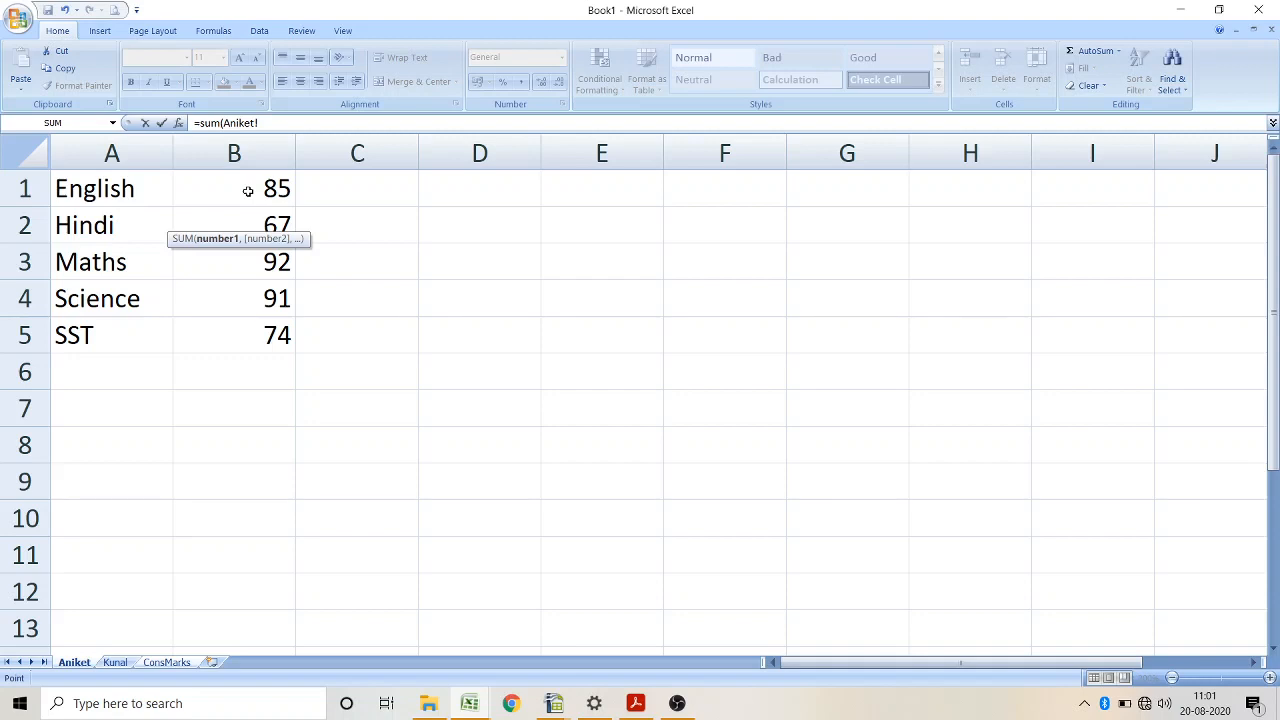
{"action": "left_click_drag", "start_coordinate": [248, 191], "coordinate": [233, 324]}
Step: Remove the stray ConsMarks! reference from the B2 formula and complete it as the SUM of B1:B5 on the first student's sheet
{"action": "left_click", "coordinate": [167, 662]}
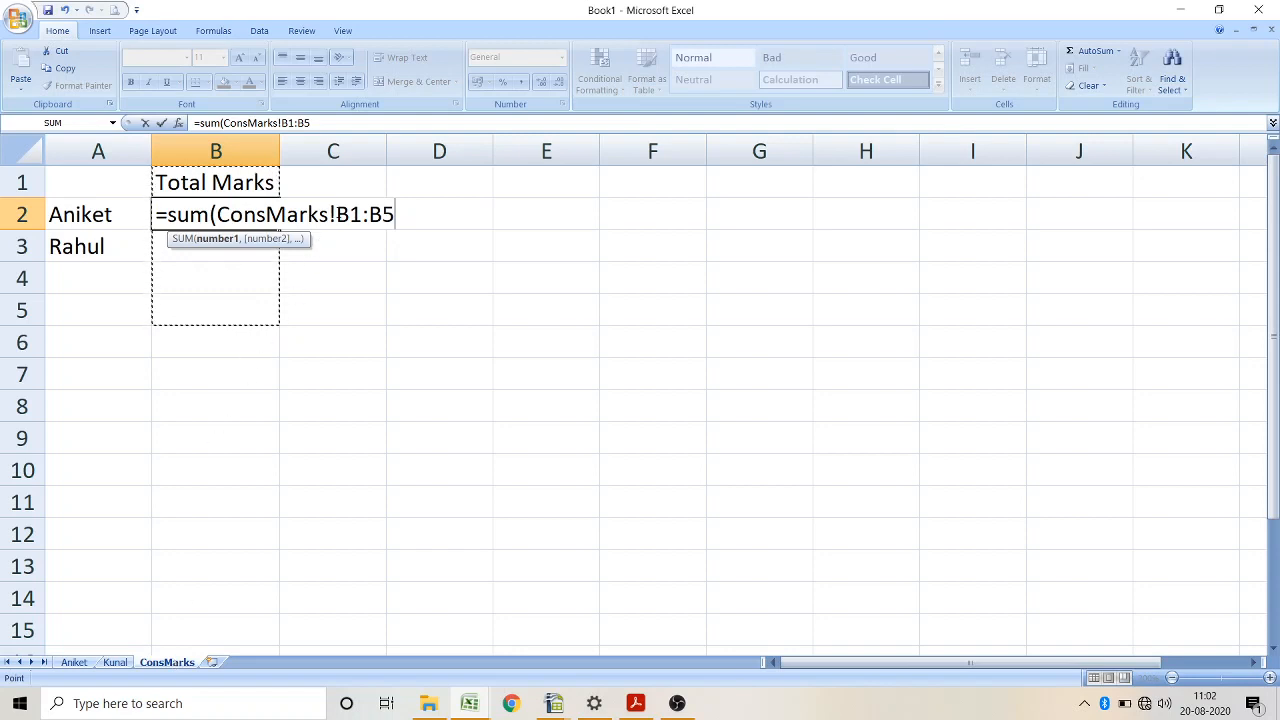
{"action": "left_click", "coordinate": [338, 215]}
{"action": "left_click", "coordinate": [75, 663]}
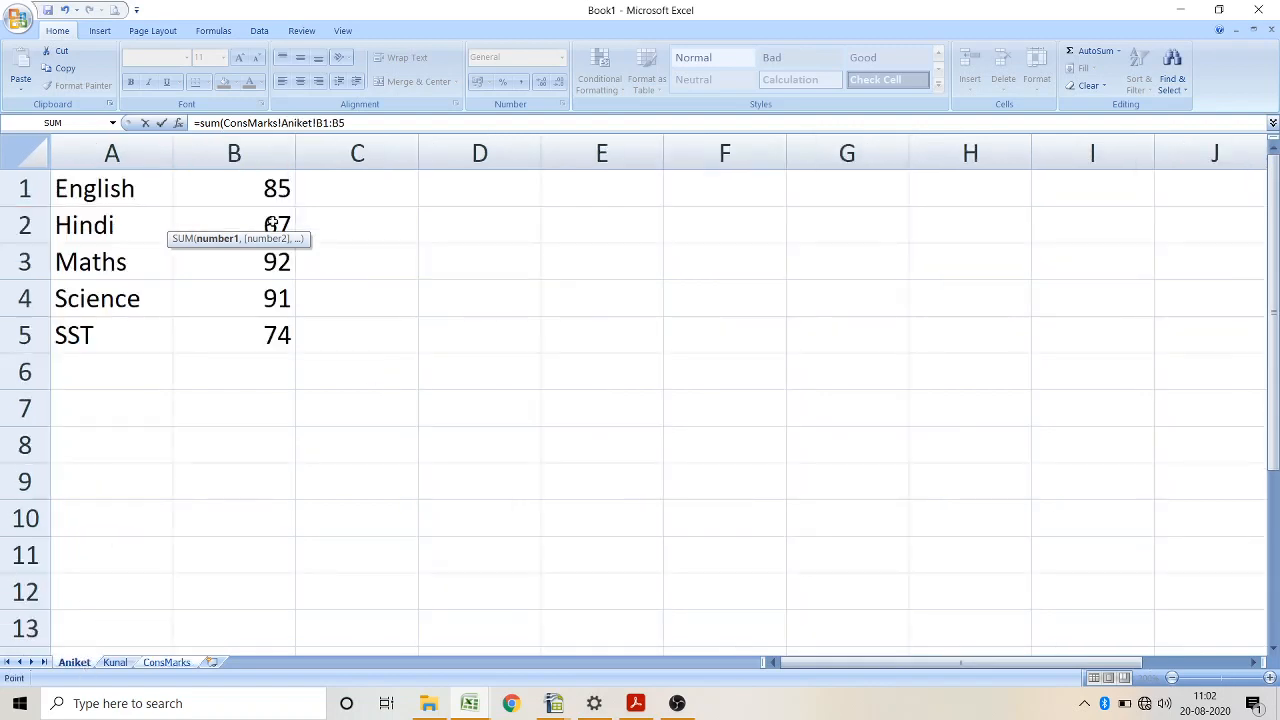
{"action": "left_click", "coordinate": [282, 122]}
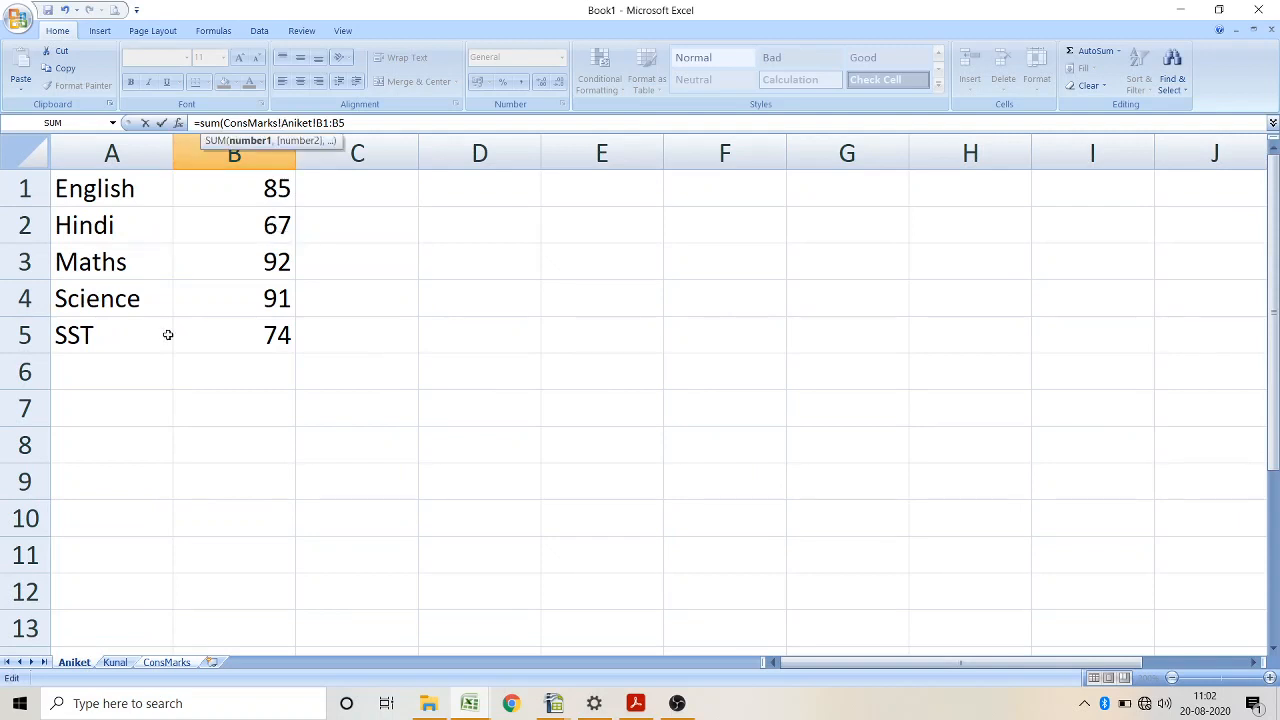
{"action": "key", "text": "BackSpace"}
{"action": "key", "text": "BackSpace"}
{"action": "key", "text": "BackSpace"}
{"action": "key", "text": "BackSpace"}
{"action": "key", "text": "BackSpace"}
{"action": "key", "text": "BackSpace"}
{"action": "key", "text": "BackSpace"}
{"action": "key", "text": "BackSpace"}
{"action": "key", "text": "BackSpace"}
{"action": "key", "text": "BackSpace"}
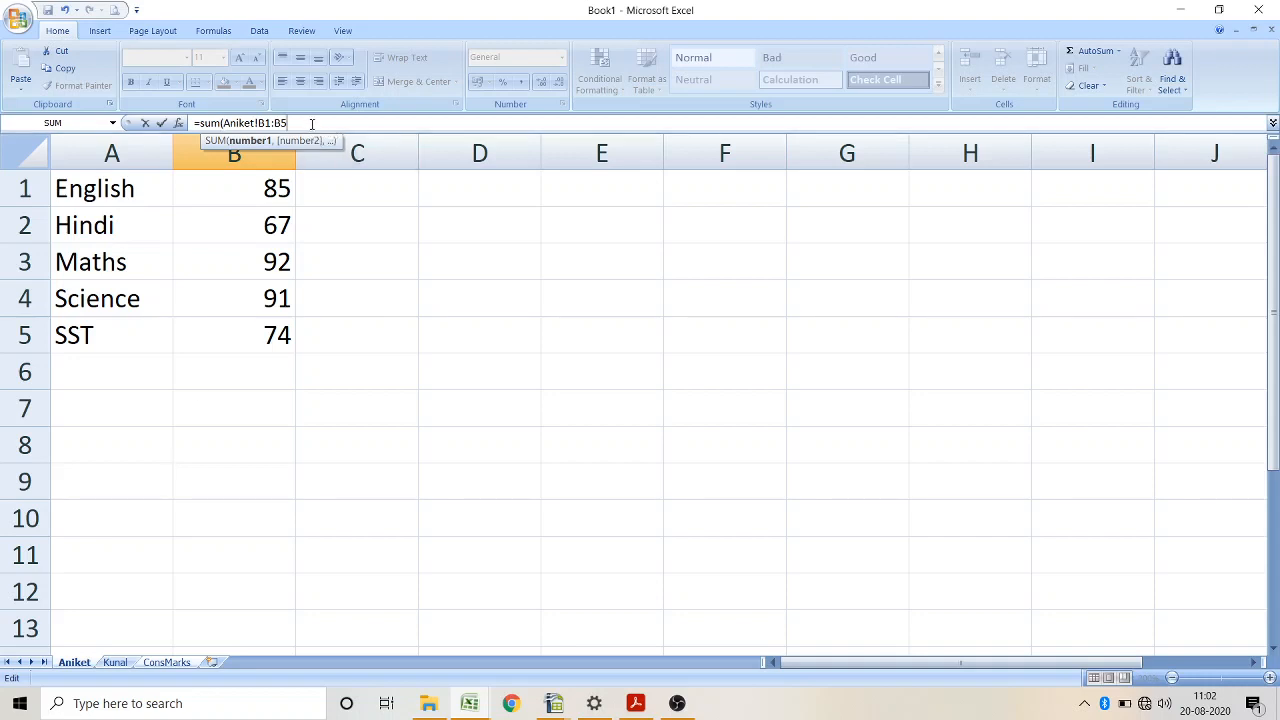
{"action": "type", "text": ")"}
{"action": "key", "text": "Return"}
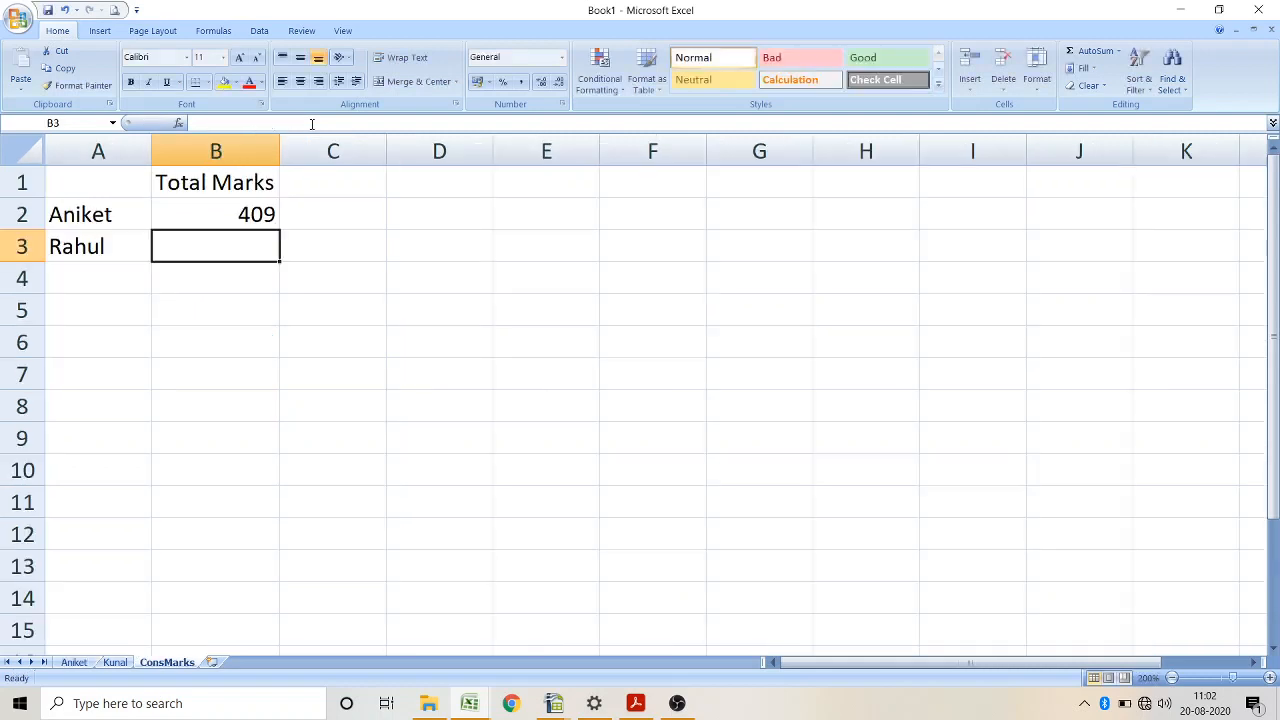
Step: Try filling the B2 total formula down to B3 on ConsMarks, inspect the copied formula and clear B3
{"action": "left_click", "coordinate": [227, 218]}
{"action": "left_click", "coordinate": [203, 250]}
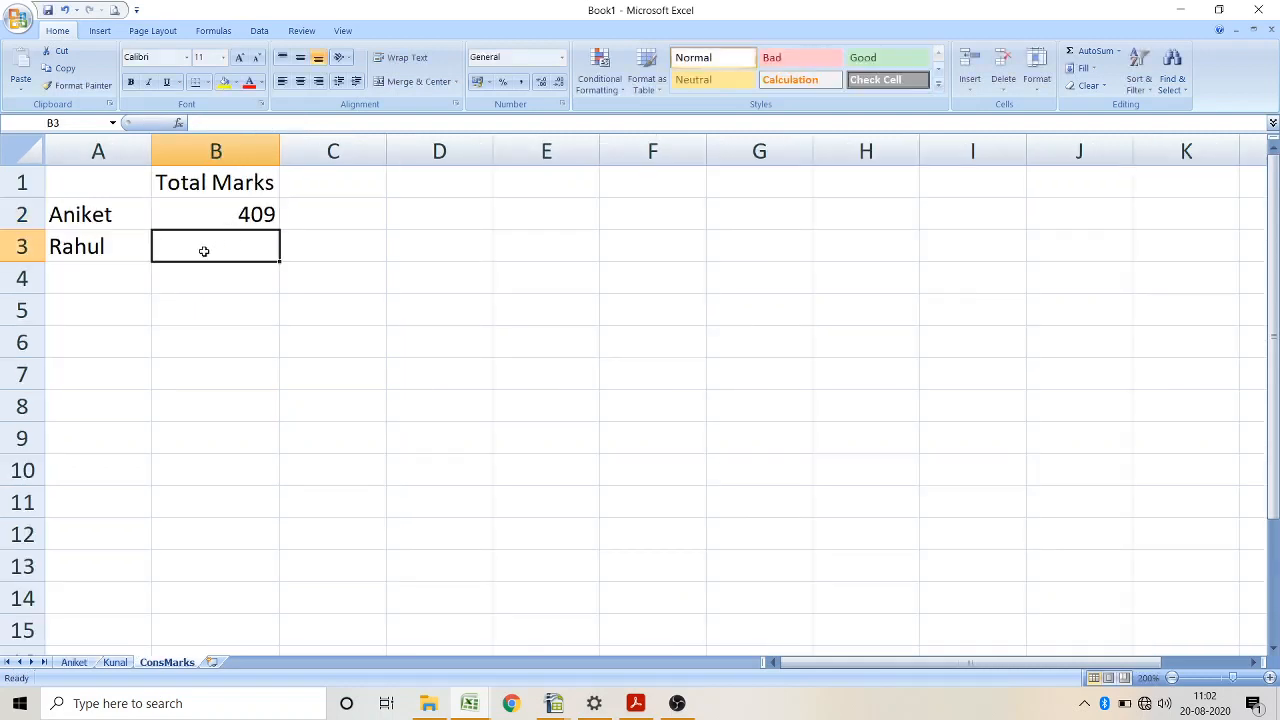
{"action": "left_click", "coordinate": [265, 217]}
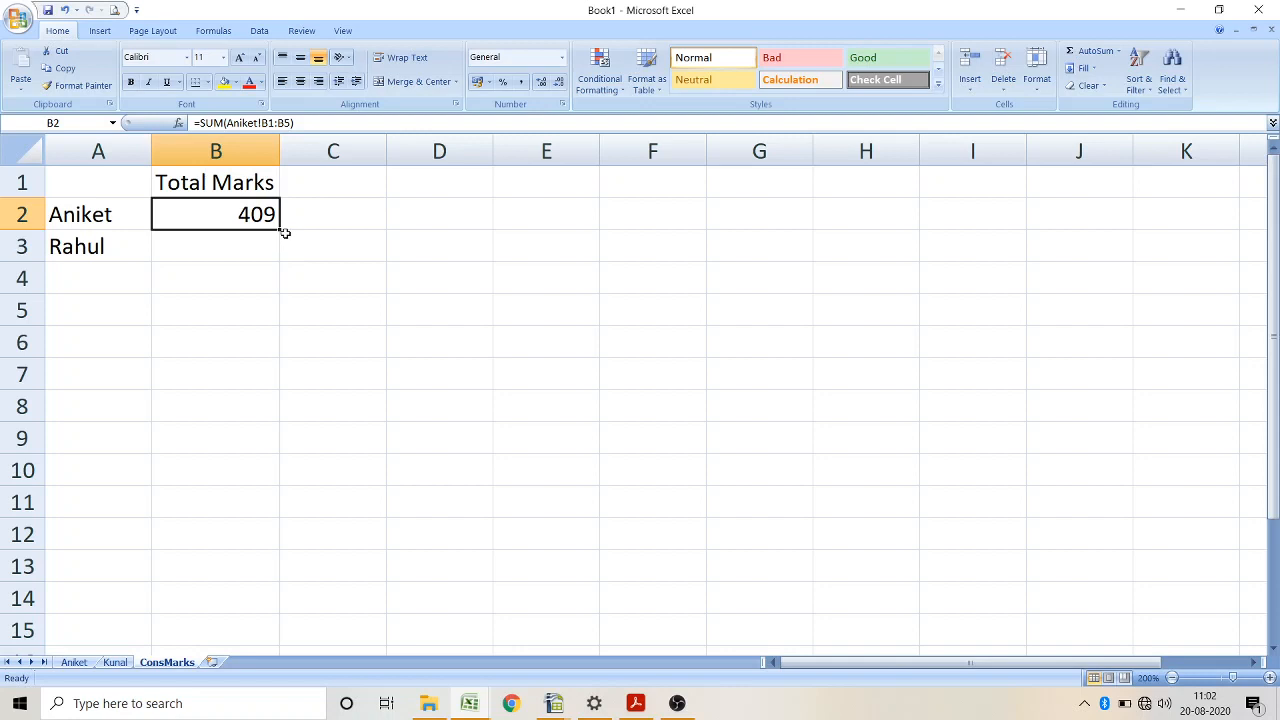
{"action": "left_click_drag", "start_coordinate": [281, 228], "coordinate": [275, 265]}
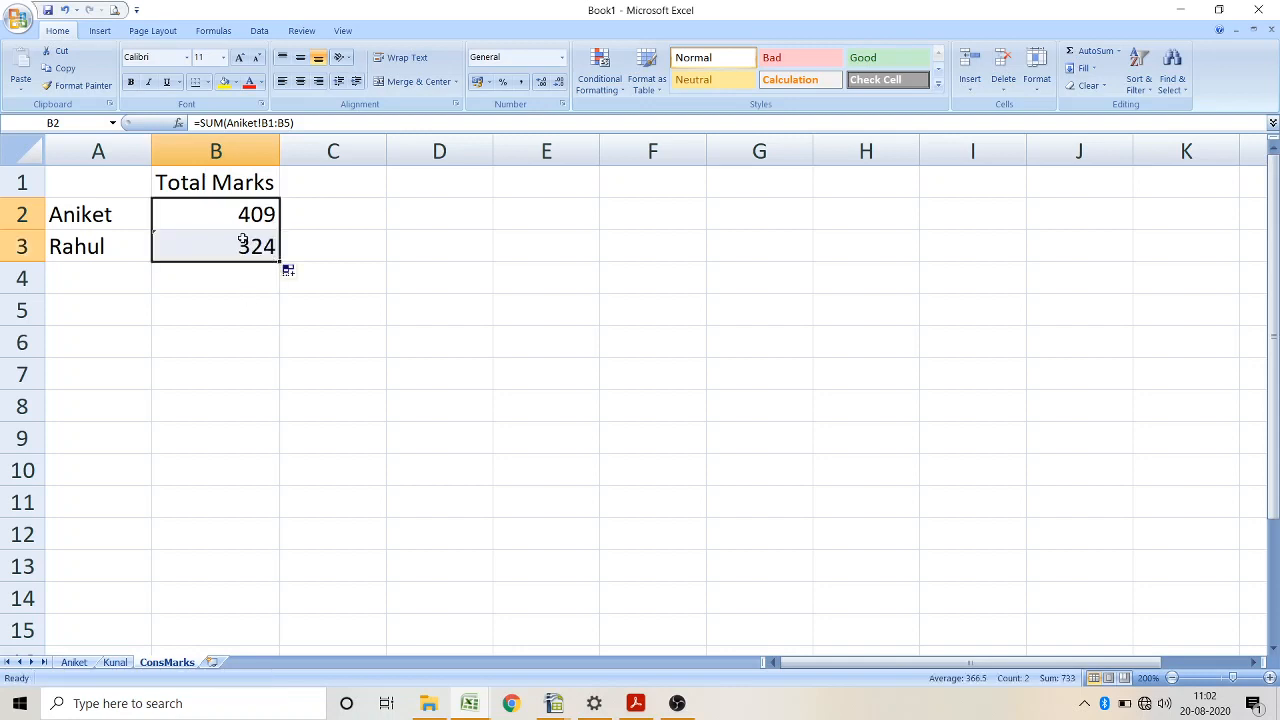
{"action": "left_click", "coordinate": [243, 254]}
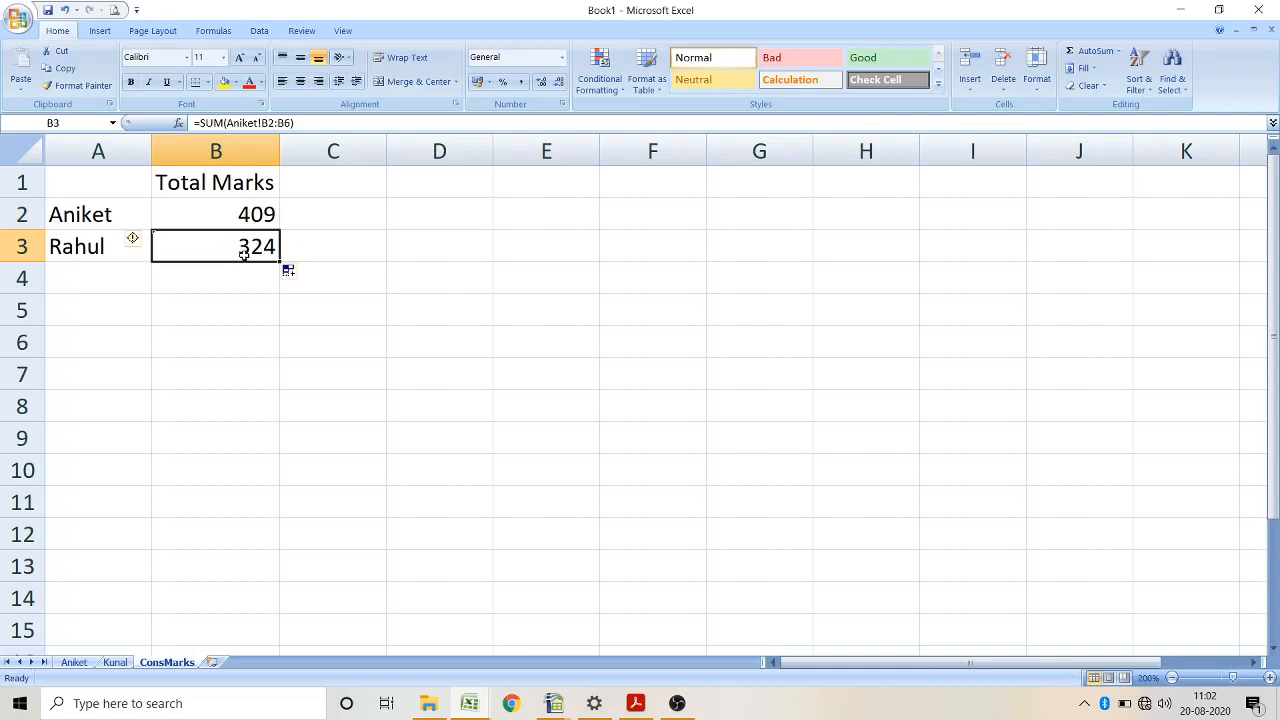
{"action": "key", "text": "Delete"}
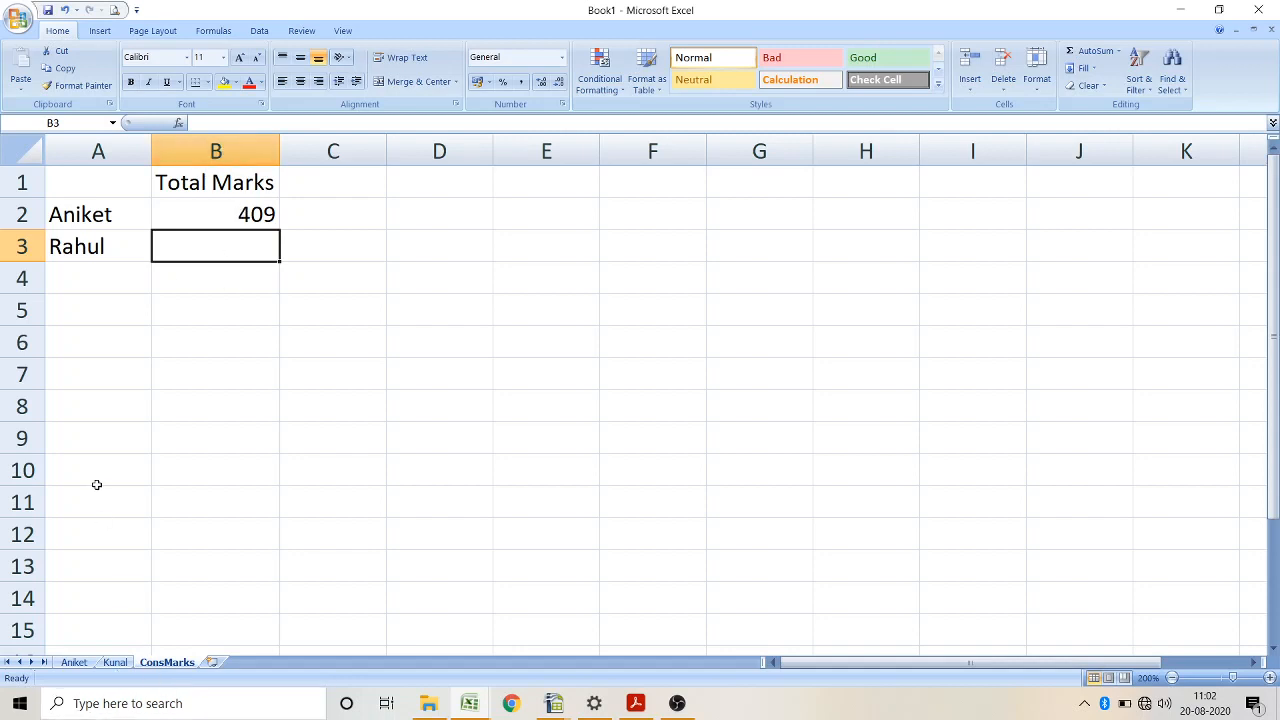
Step: Total the second student's marks in B3 of ConsMarks with a SUM of B1:B5 from the second student's sheet
{"action": "type", "text": "=sum("}
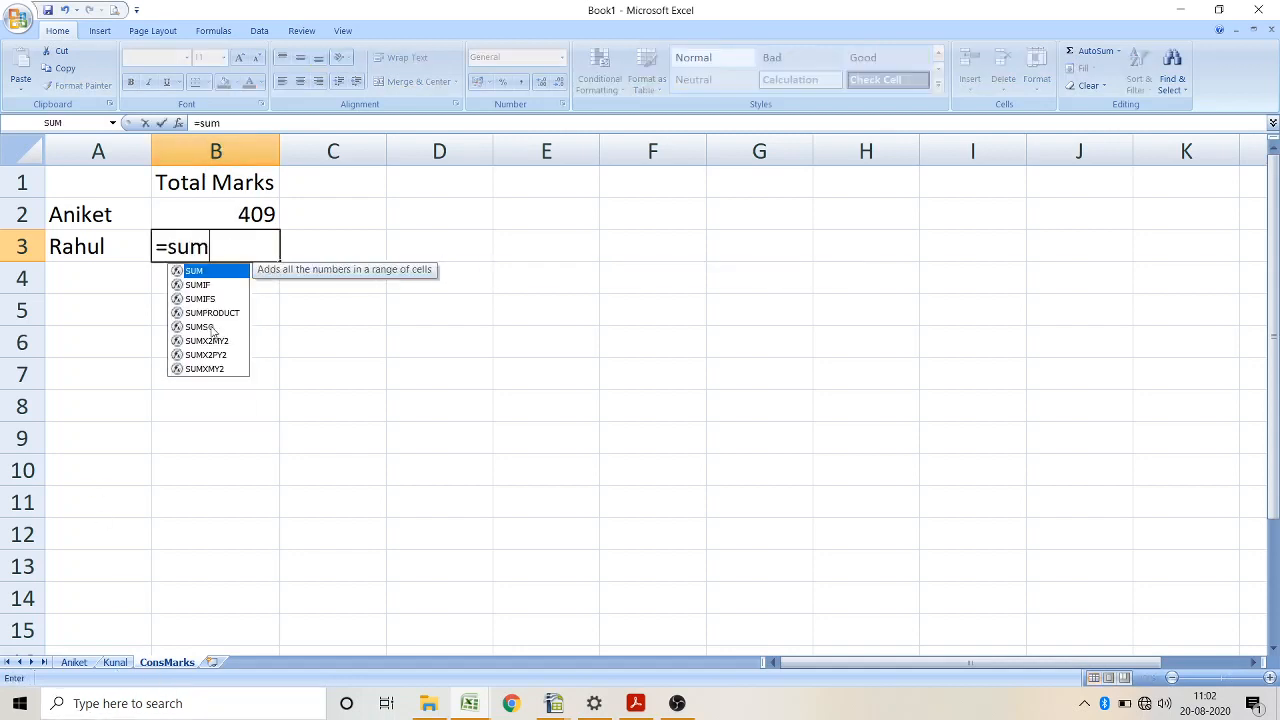
{"action": "left_click", "coordinate": [110, 665]}
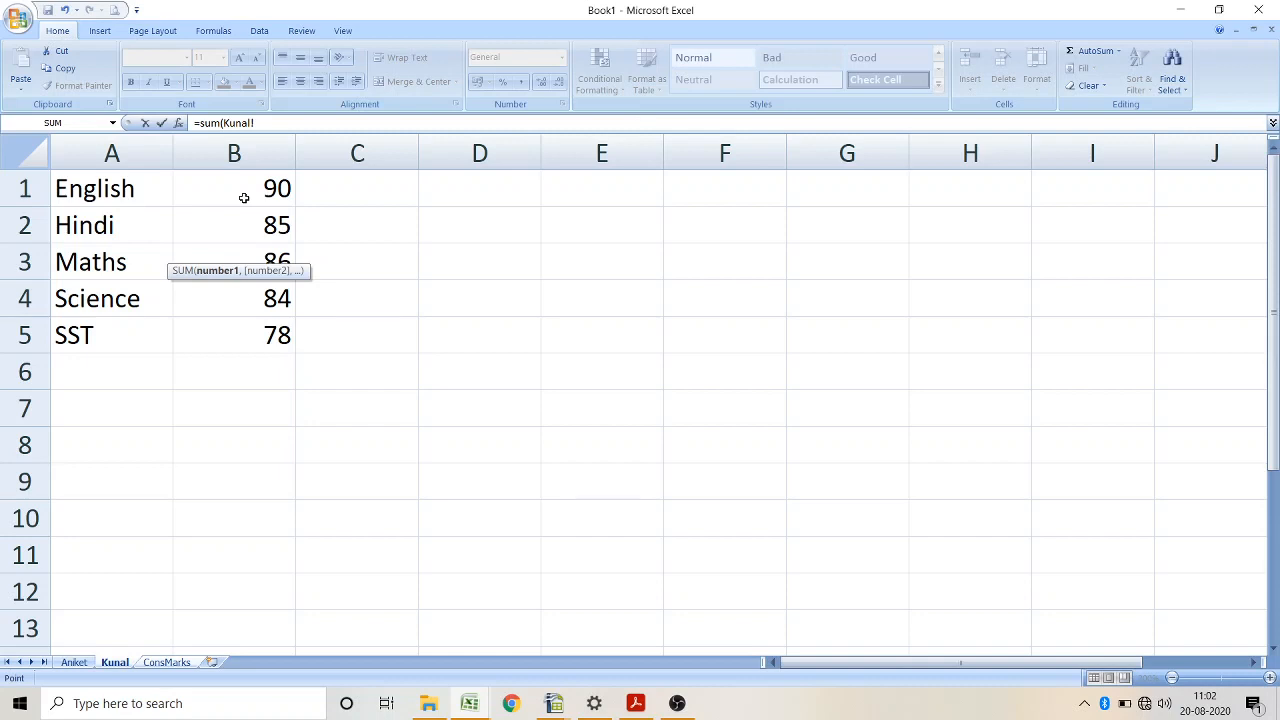
{"action": "left_click_drag", "start_coordinate": [243, 197], "coordinate": [238, 346]}
{"action": "key", "text": "Return"}
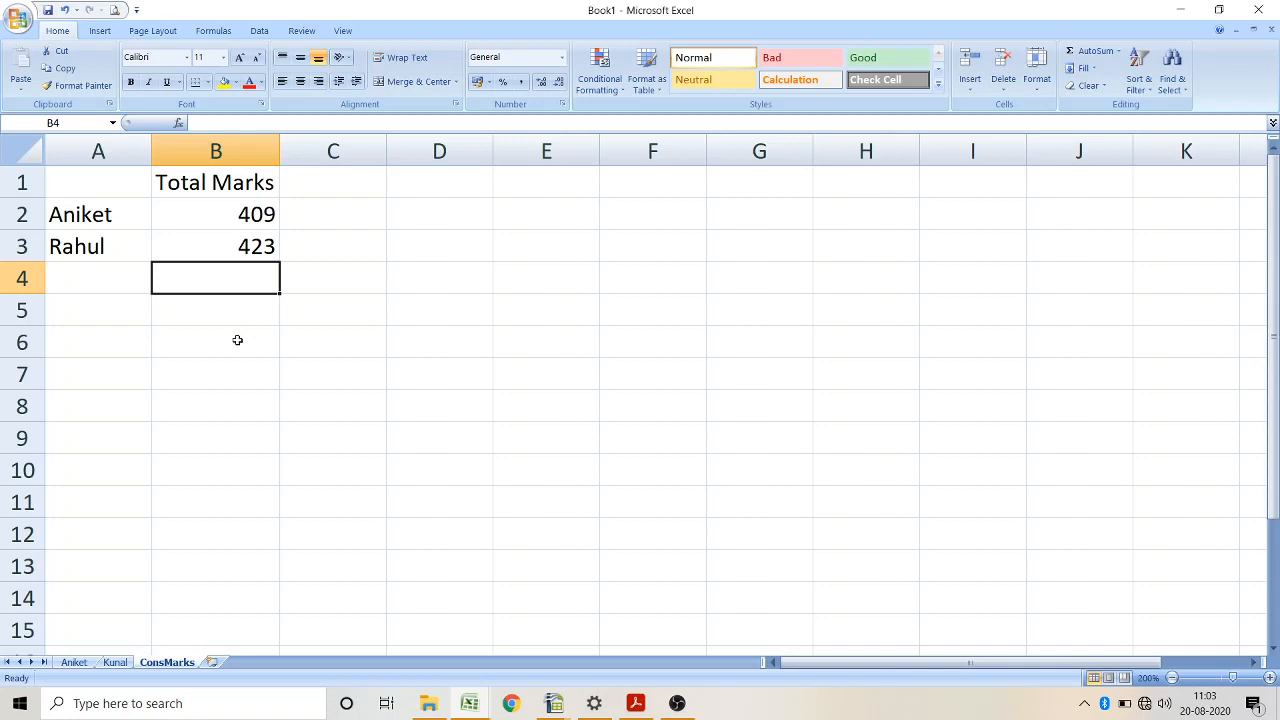
Step: Switch to Demo Class IX.ods in OpenOffice Calc and view its Jan sheet
{"action": "mouse_move", "coordinate": [558, 708]}
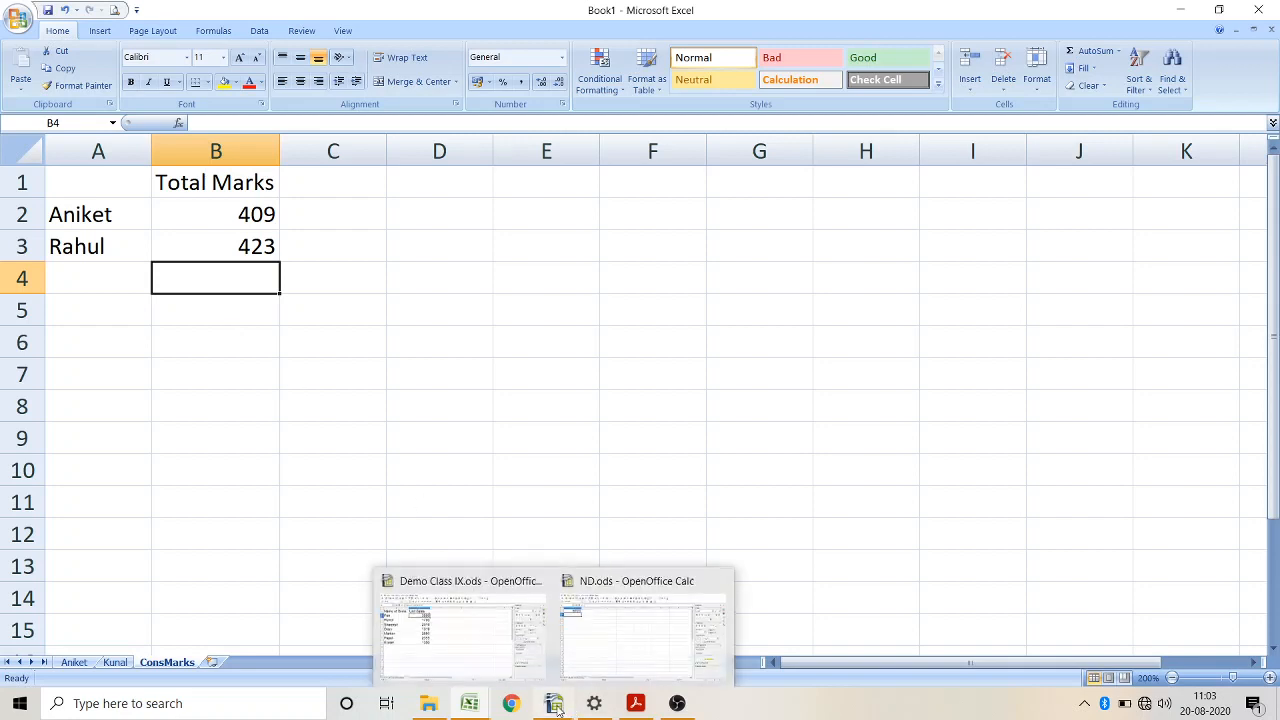
{"action": "left_click", "coordinate": [492, 651]}
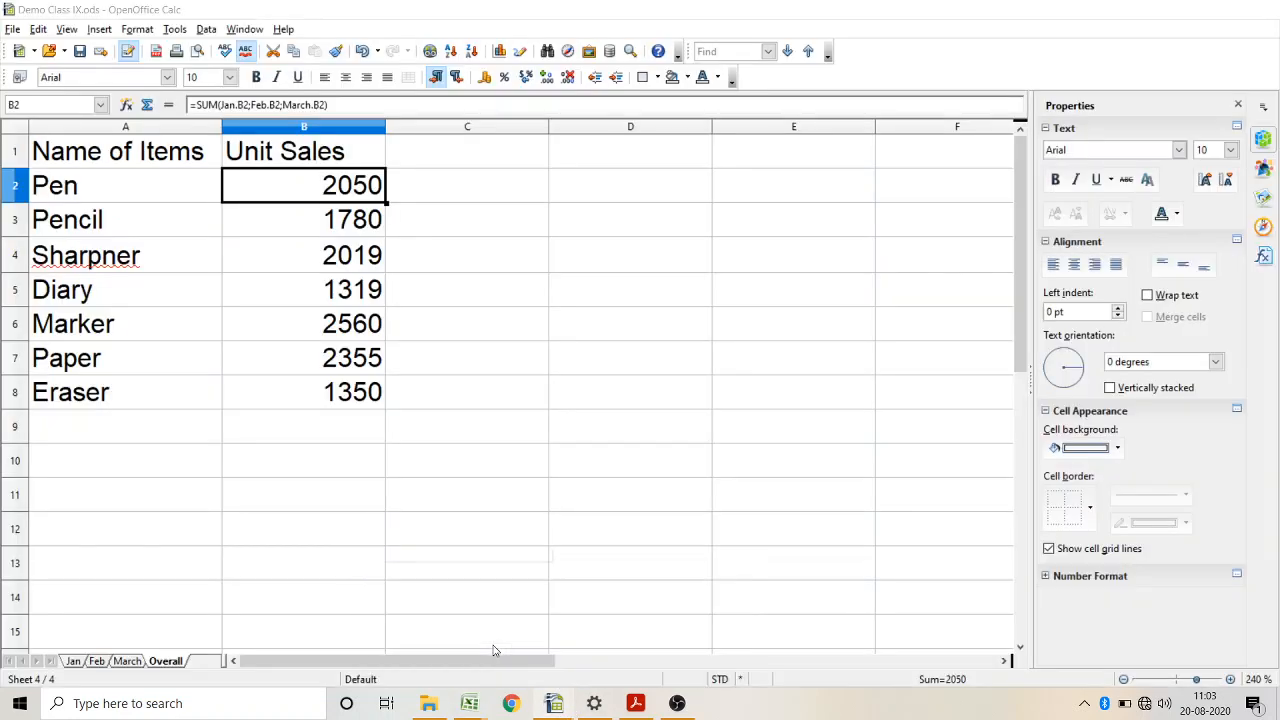
{"action": "mouse_move", "coordinate": [556, 706]}
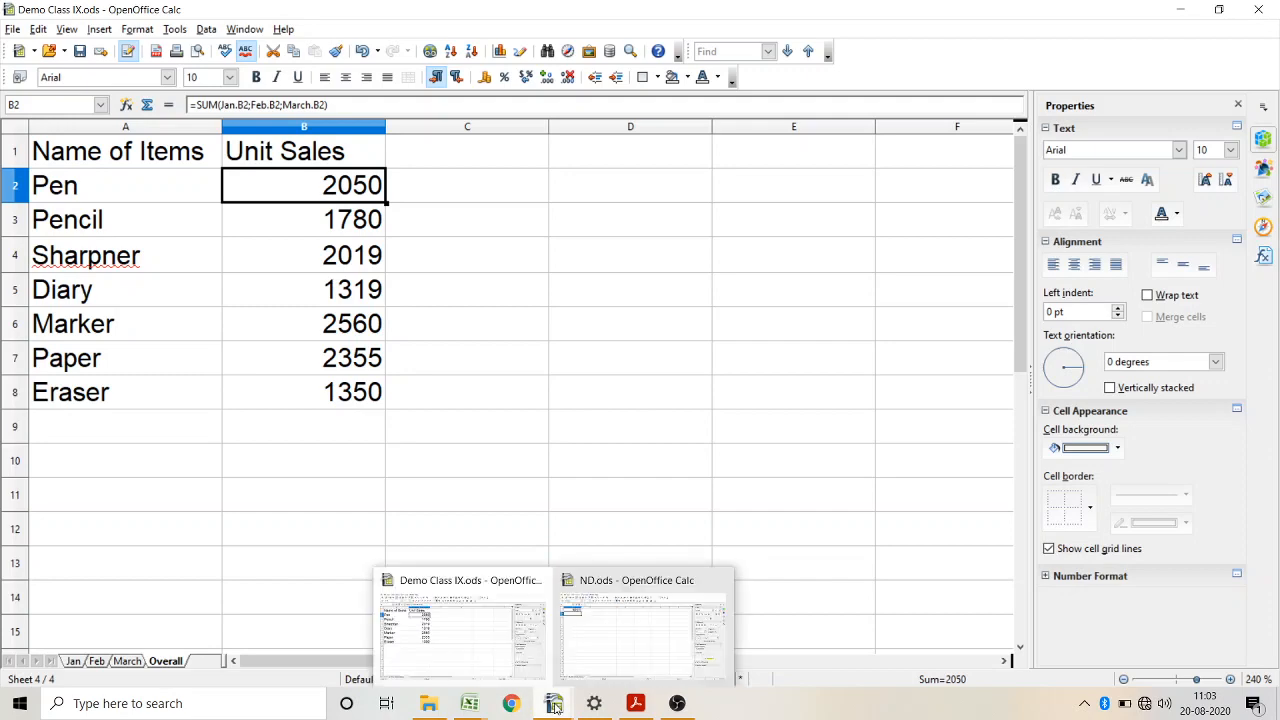
{"action": "left_click", "coordinate": [488, 647]}
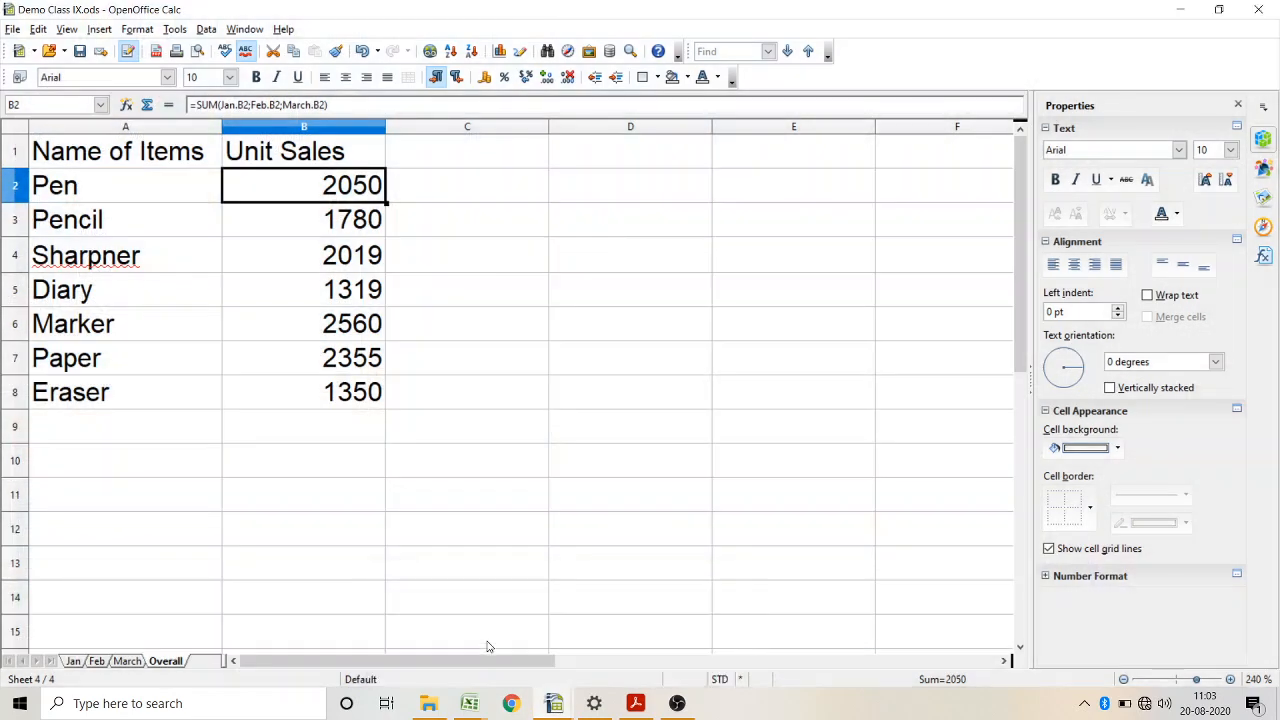
{"action": "left_click", "coordinate": [73, 661]}
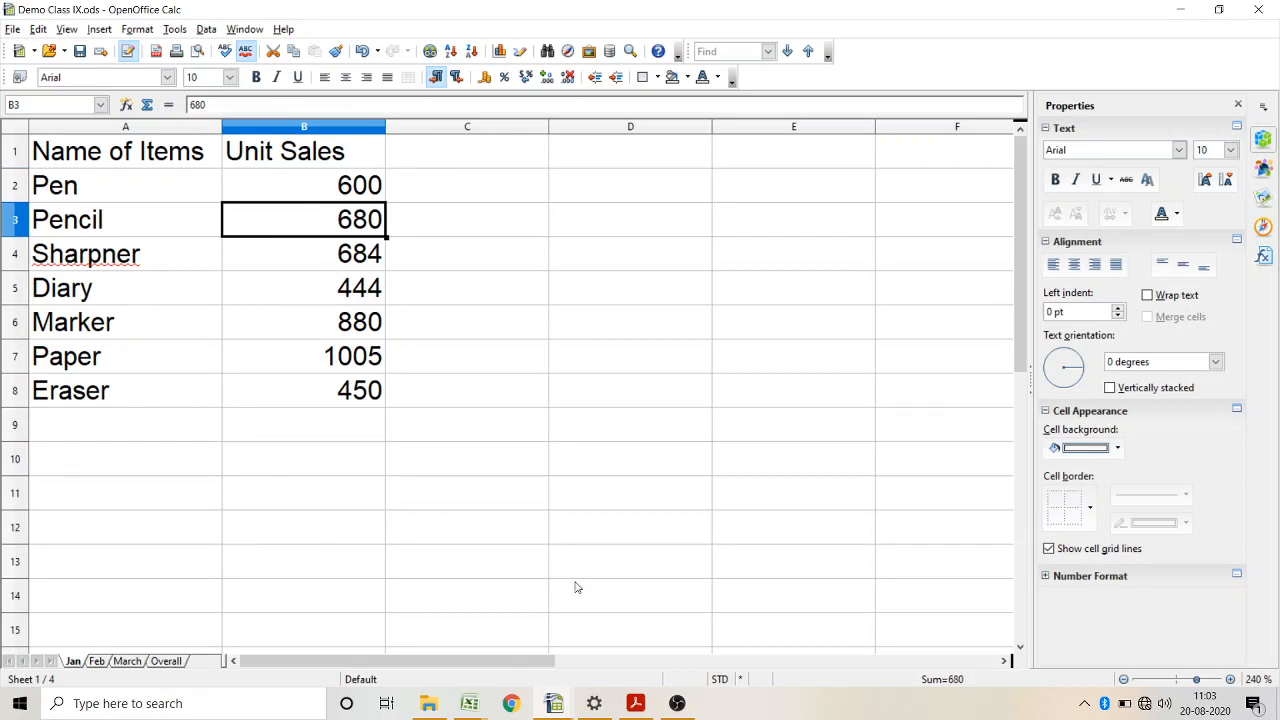
Step: Switch to the ND.ods spreadsheet and clear the broken external reference from A1 of Sheet1
{"action": "mouse_move", "coordinate": [565, 707]}
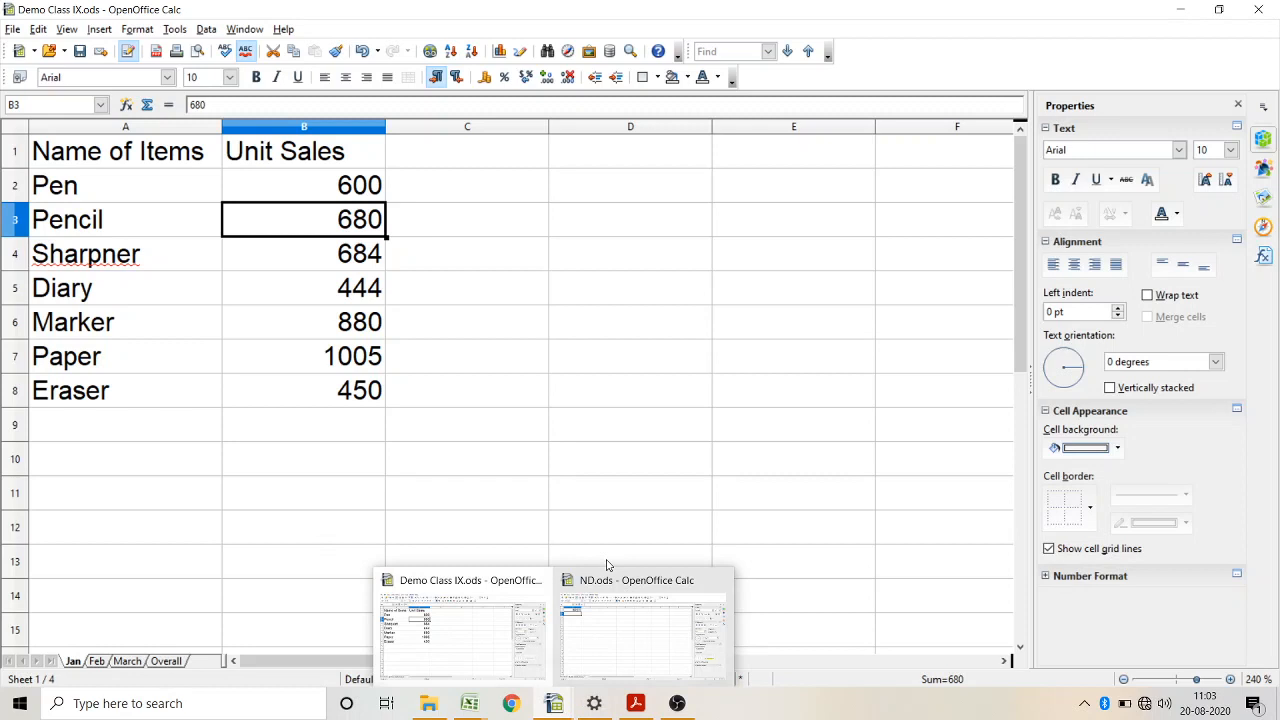
{"action": "left_click", "coordinate": [690, 598]}
{"action": "left_click", "coordinate": [163, 152]}
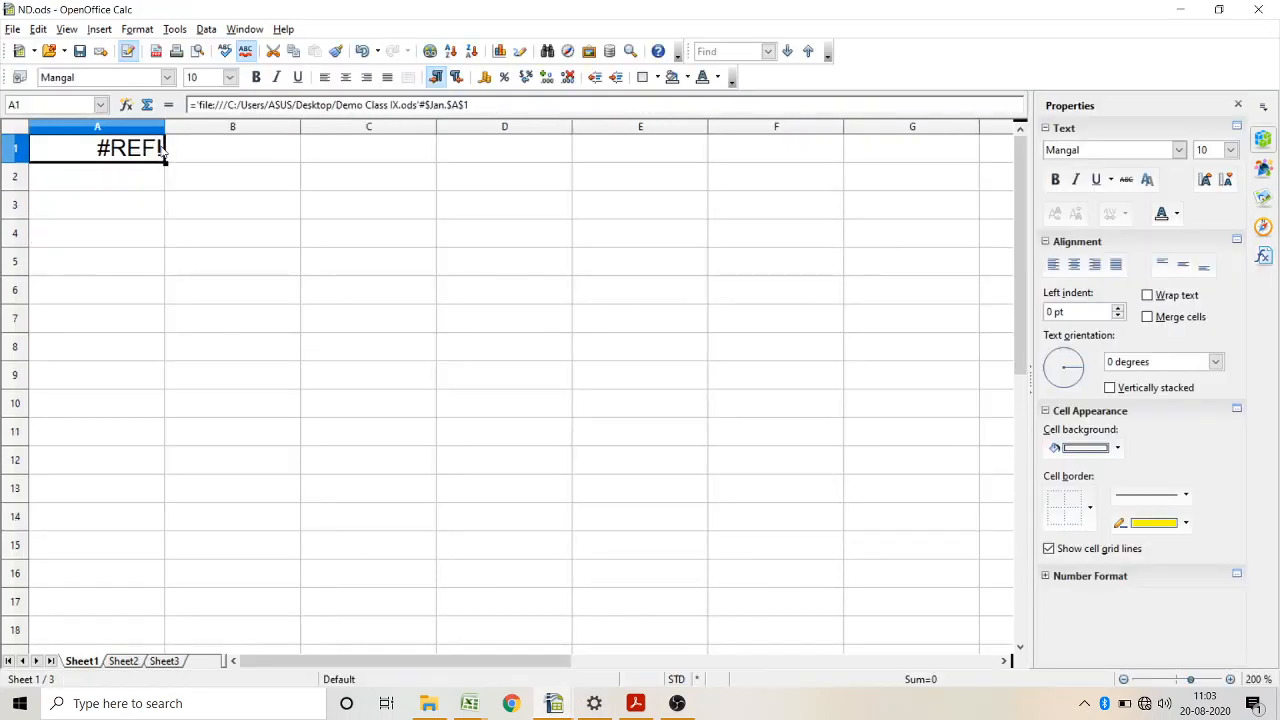
{"action": "key", "text": "Delete"}
{"action": "key", "text": "Return"}
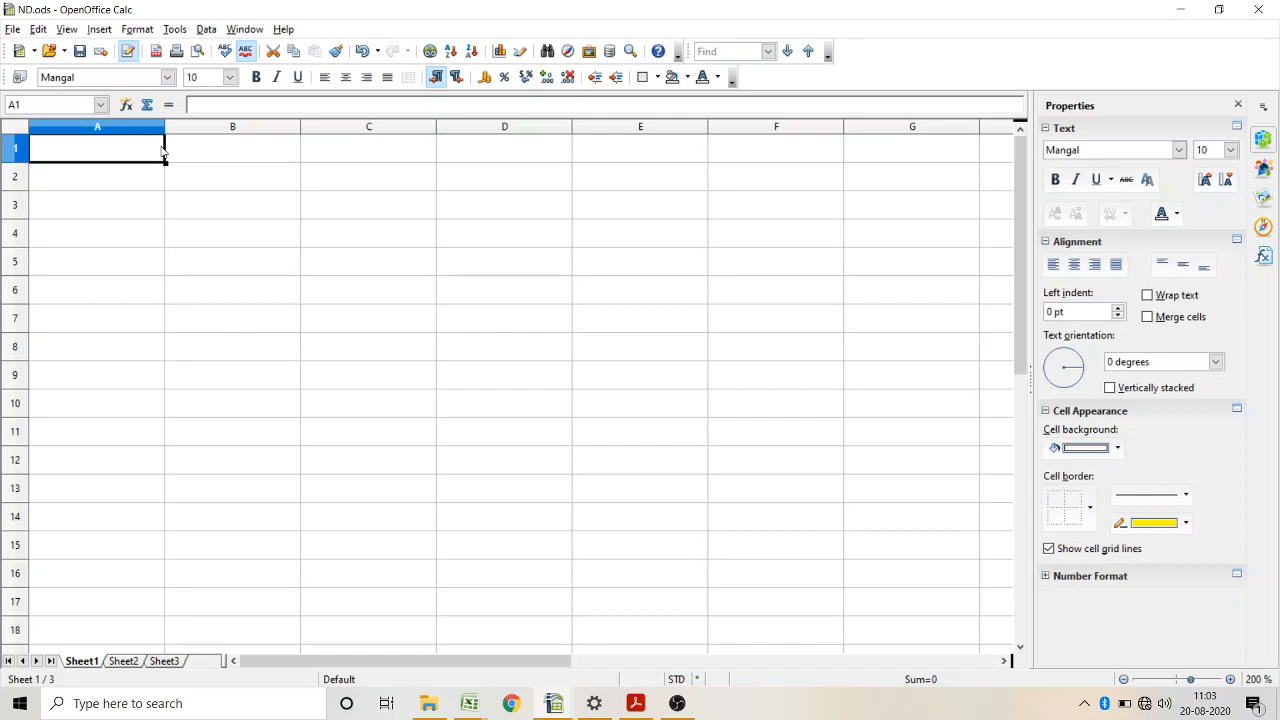
Step: Start a formula in A1 of Sheet1 in ND.ods and look at the Jan sheet of Demo Class IX.ods as its source
{"action": "type", "text": "="}
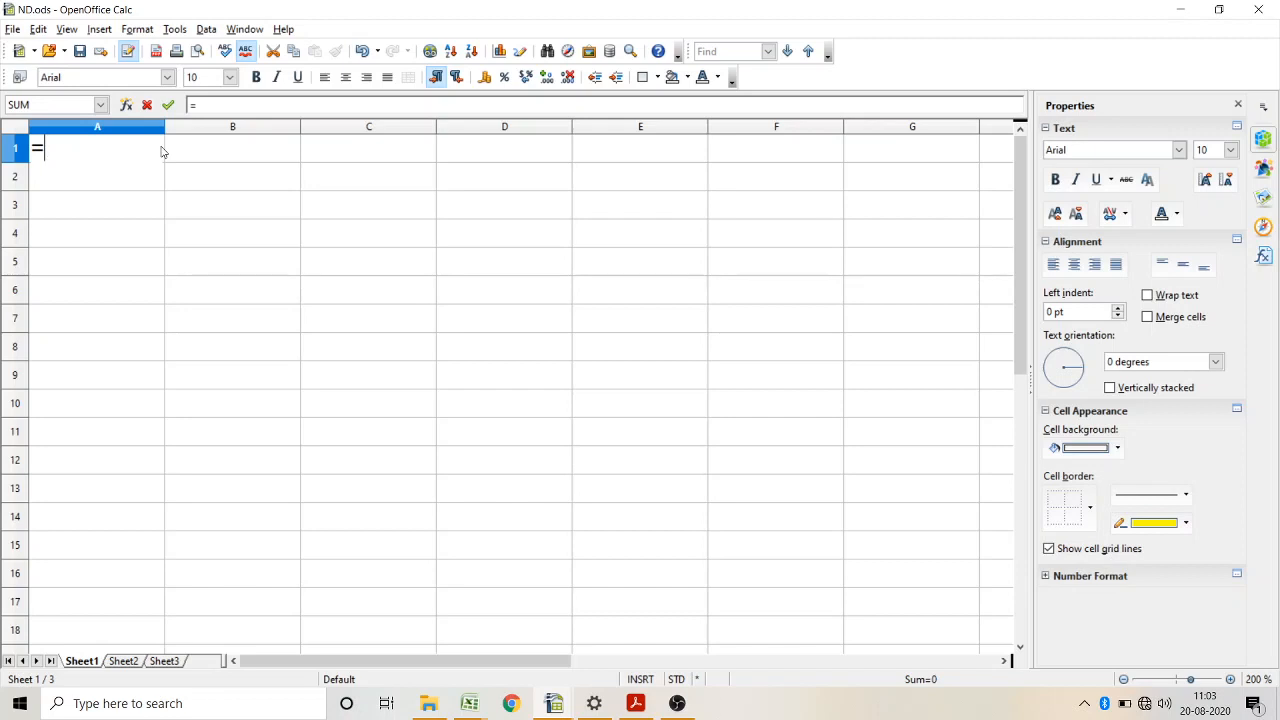
{"action": "mouse_move", "coordinate": [553, 703]}
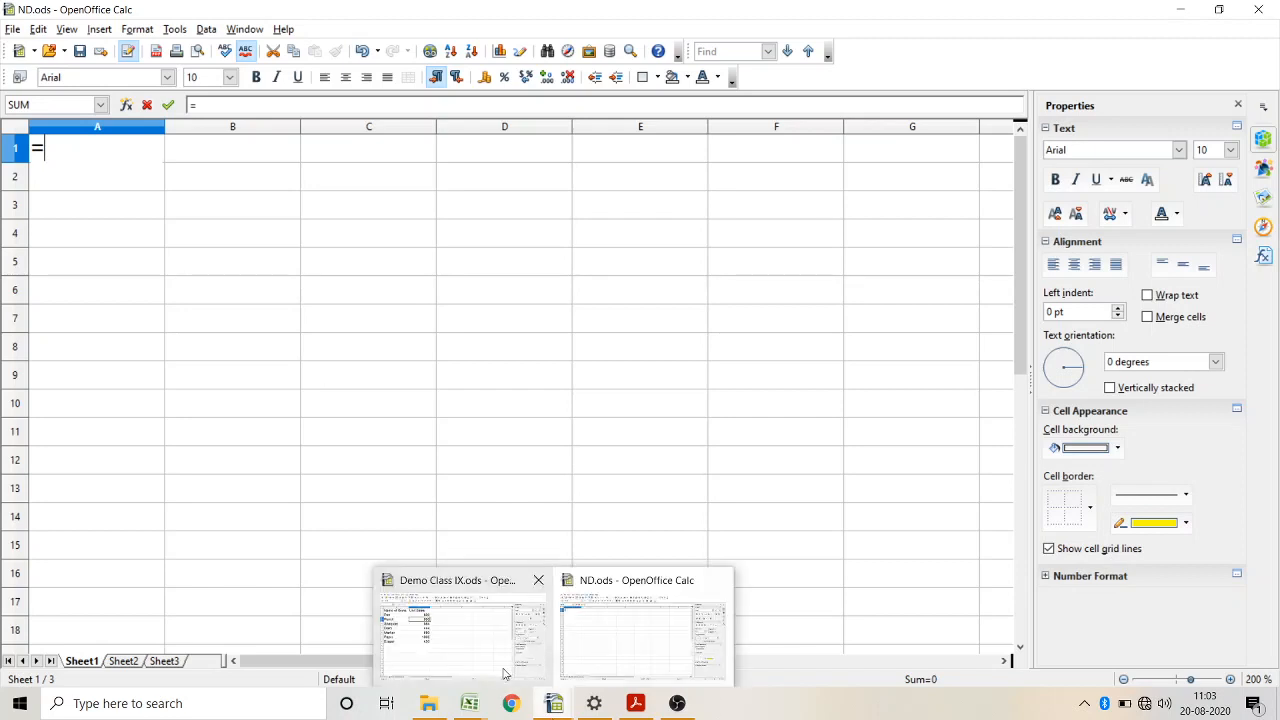
{"action": "mouse_move", "coordinate": [478, 661]}
{"action": "left_click", "coordinate": [686, 634]}
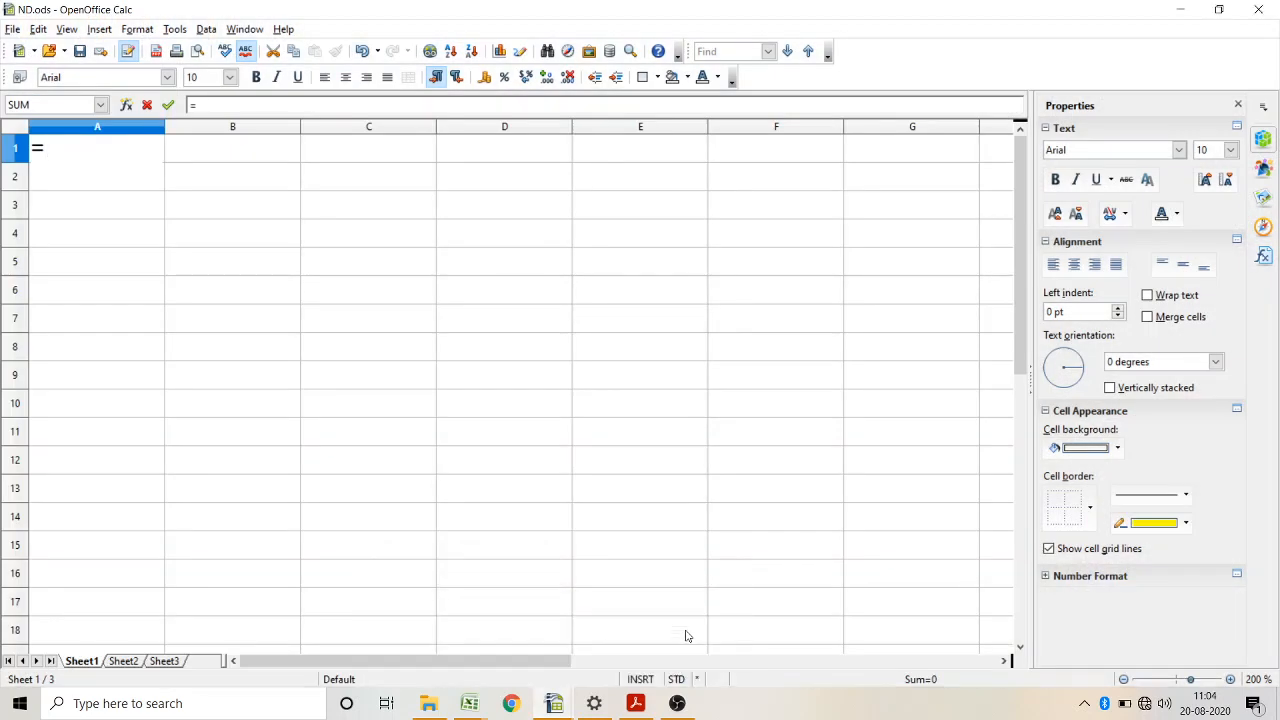
{"action": "mouse_move", "coordinate": [554, 703]}
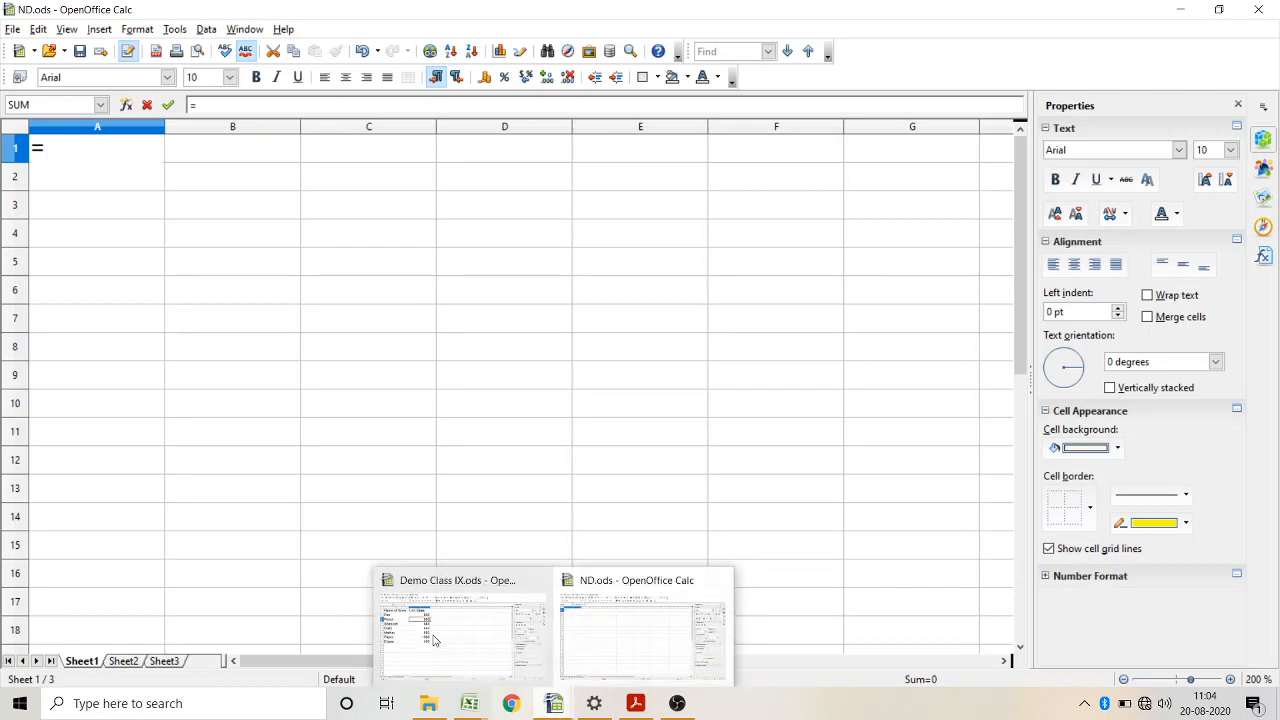
{"action": "left_click", "coordinate": [434, 640]}
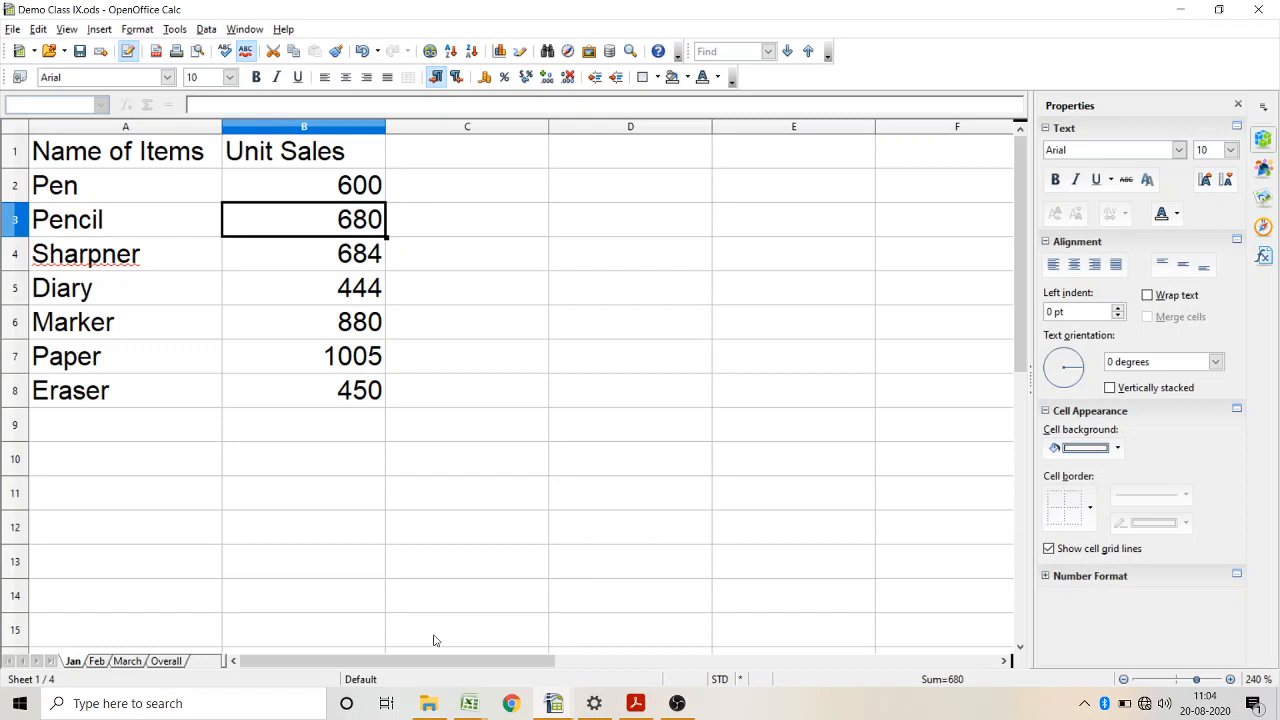
{"action": "mouse_move", "coordinate": [554, 703]}
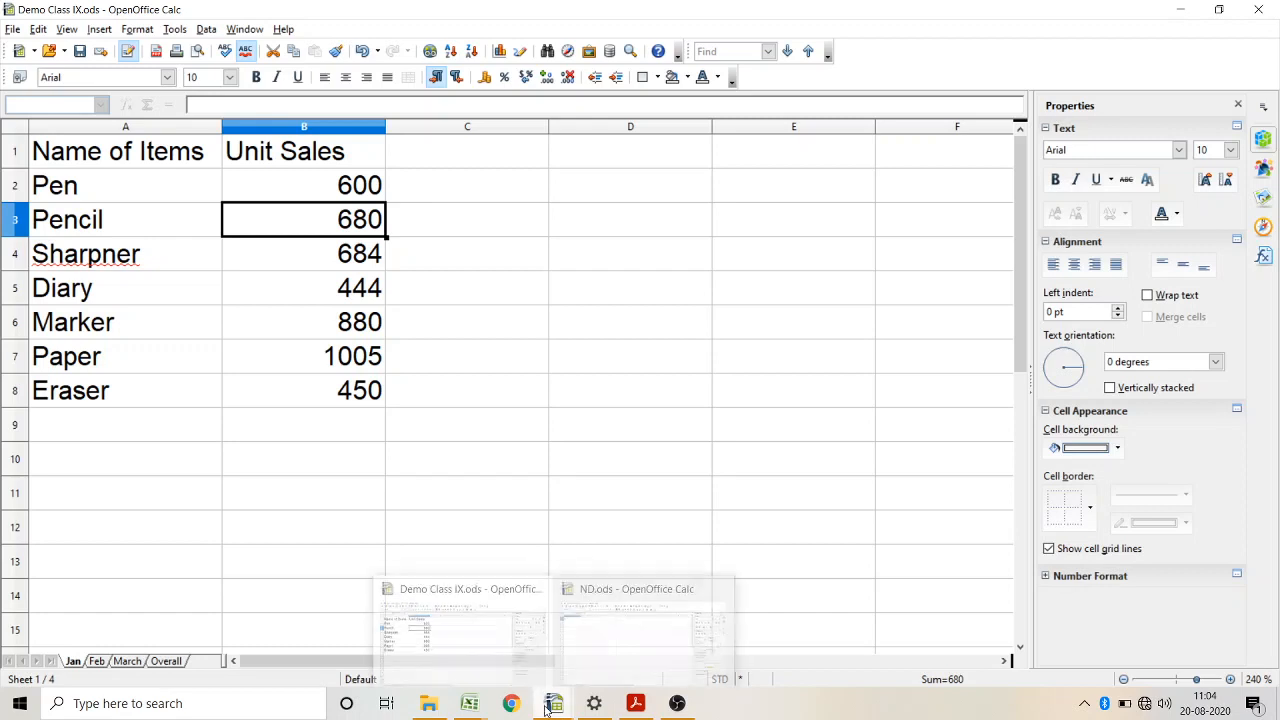
{"action": "left_click", "coordinate": [585, 655]}
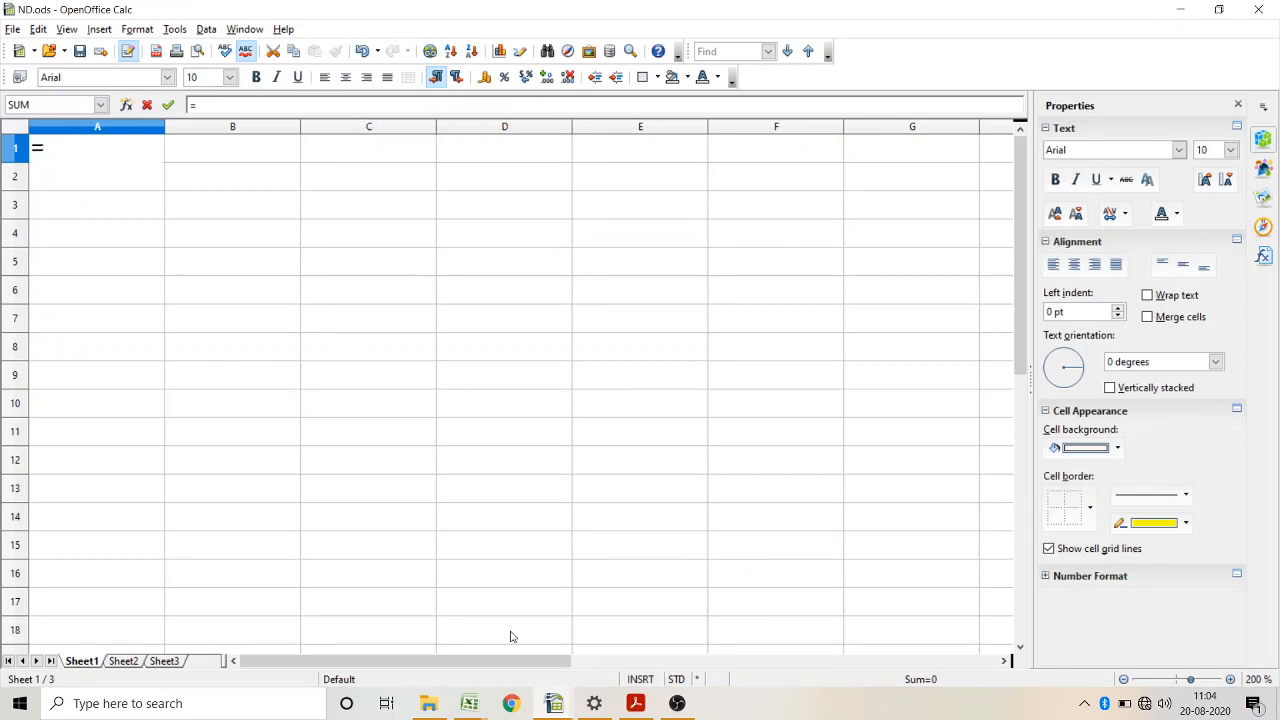
Step: Complete the ND.ods A1 formula with a reference to cell A1 of the Jan sheet in Demo Class IX.ods
{"action": "mouse_move", "coordinate": [554, 703]}
{"action": "left_click", "coordinate": [456, 663]}
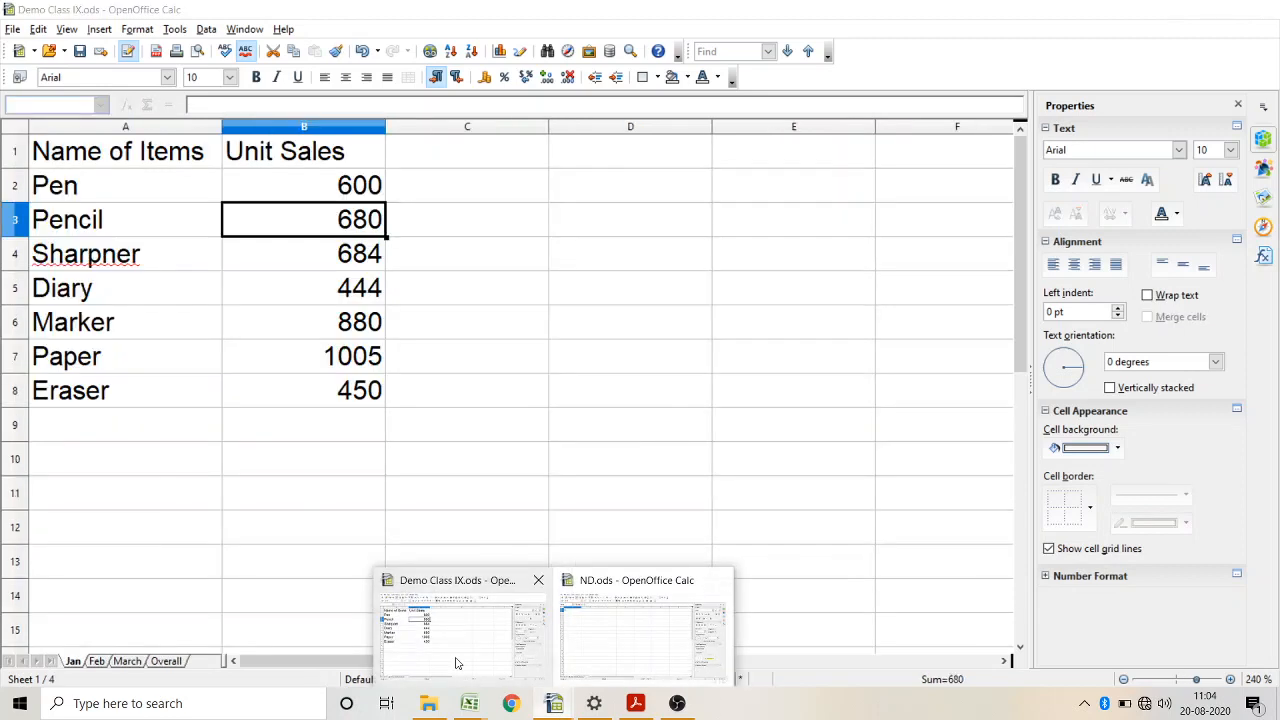
{"action": "left_click", "coordinate": [98, 160]}
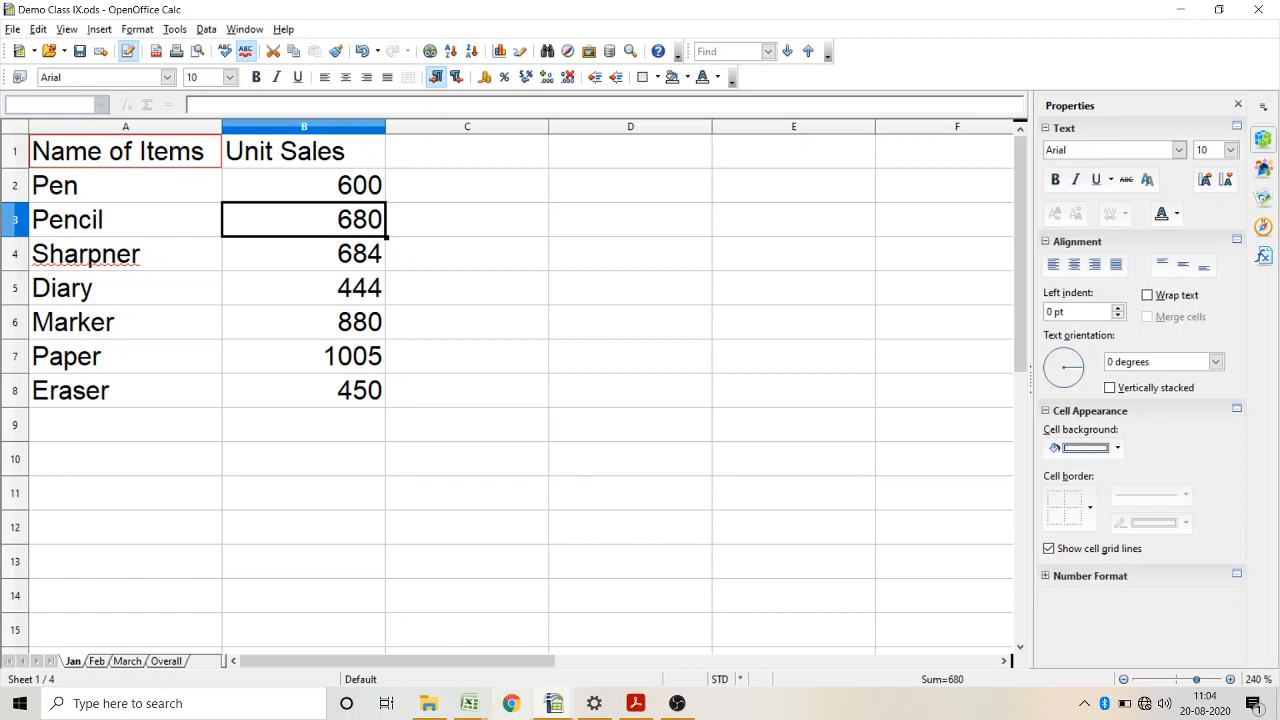
{"action": "mouse_move", "coordinate": [540, 714]}
{"action": "left_click", "coordinate": [631, 643]}
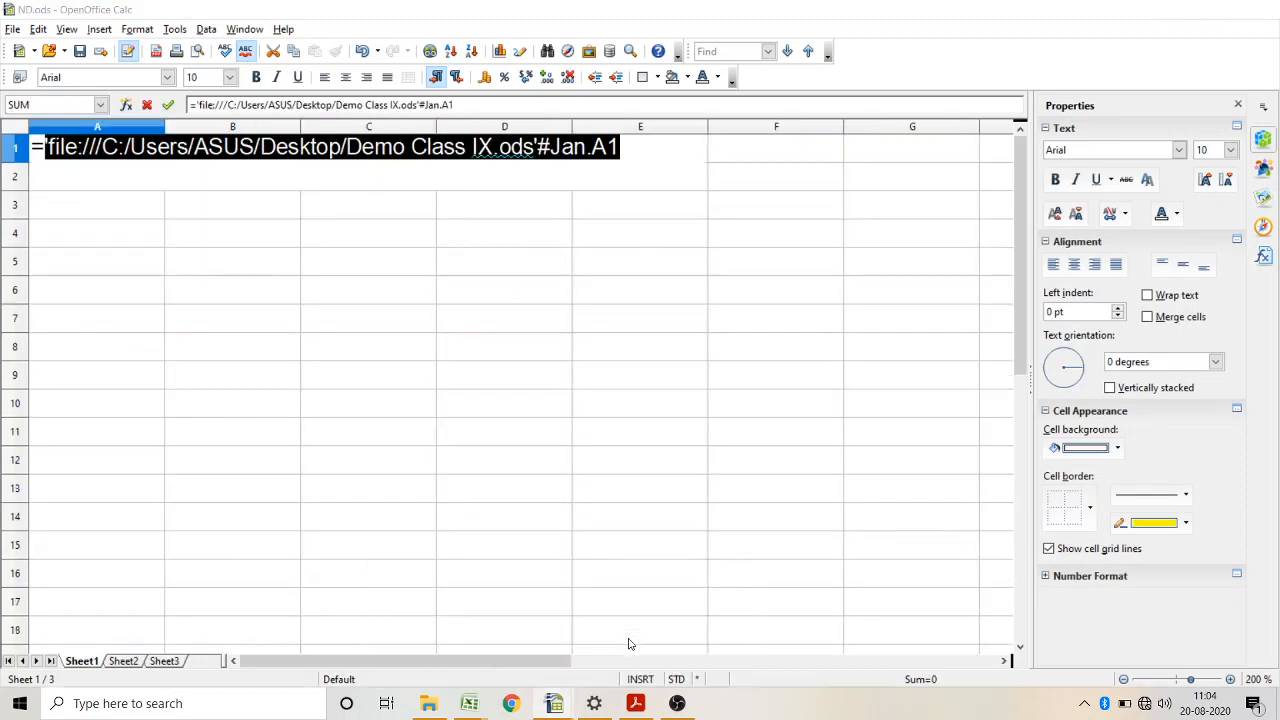
{"action": "left_click", "coordinate": [665, 150]}
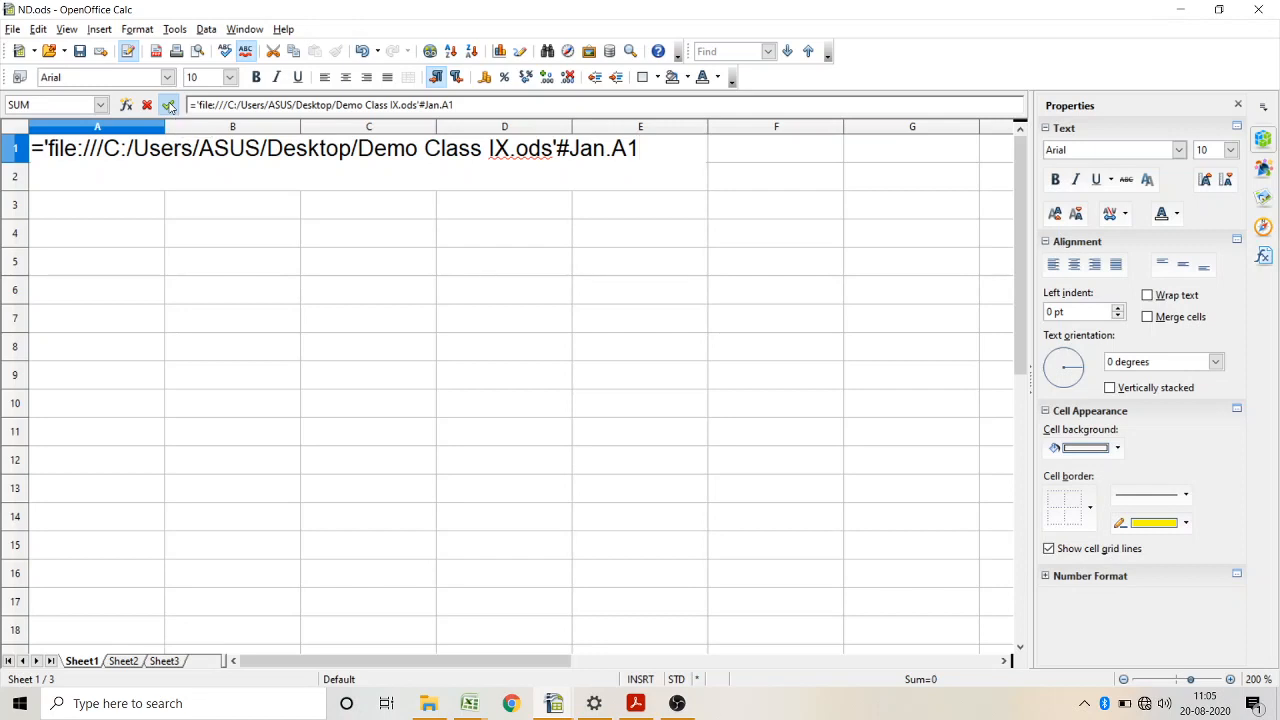
{"action": "left_click", "coordinate": [169, 106]}
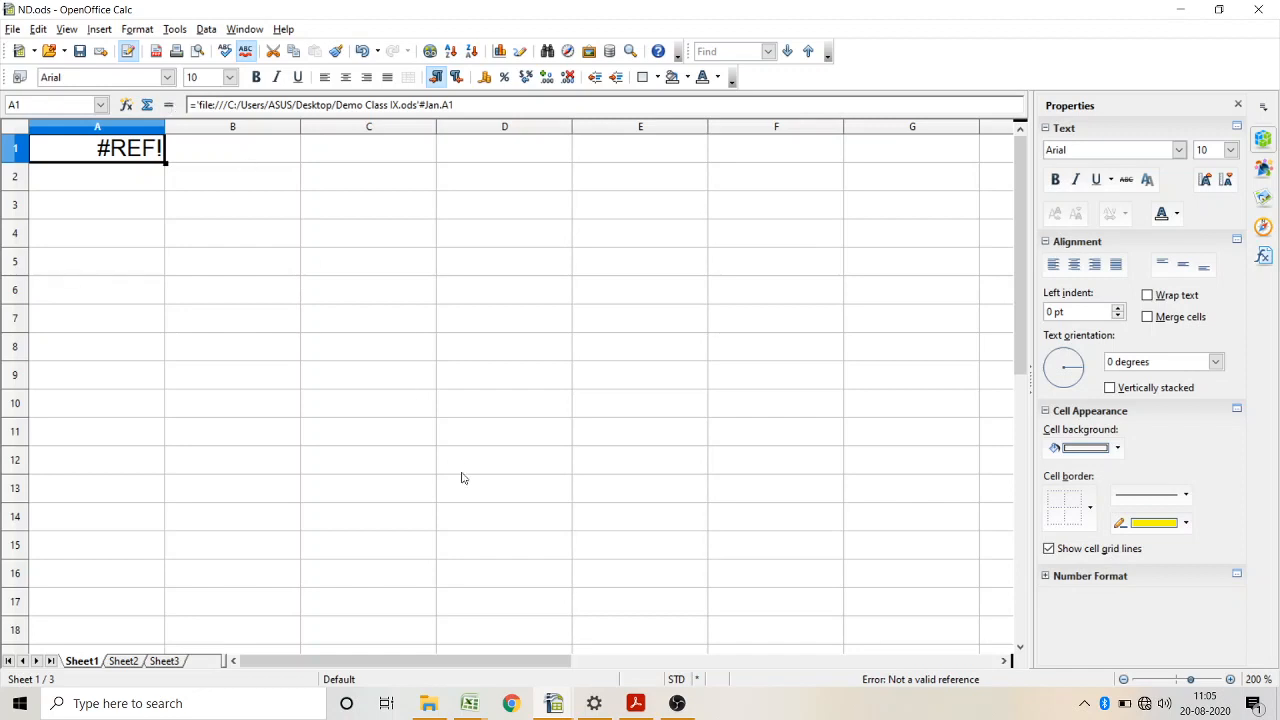
Step: Close the Book2 workbook and switch to the SampleData workbook in Microsoft Excel
{"action": "mouse_move", "coordinate": [487, 708]}
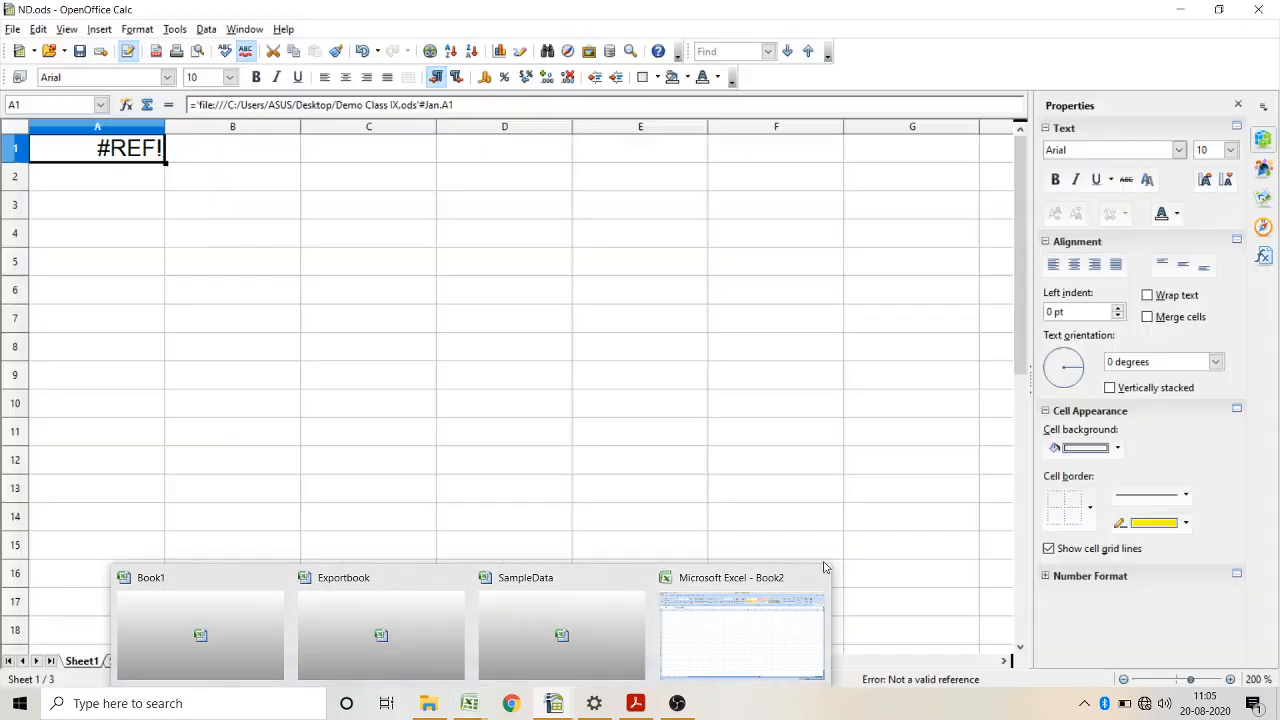
{"action": "left_click", "coordinate": [820, 578]}
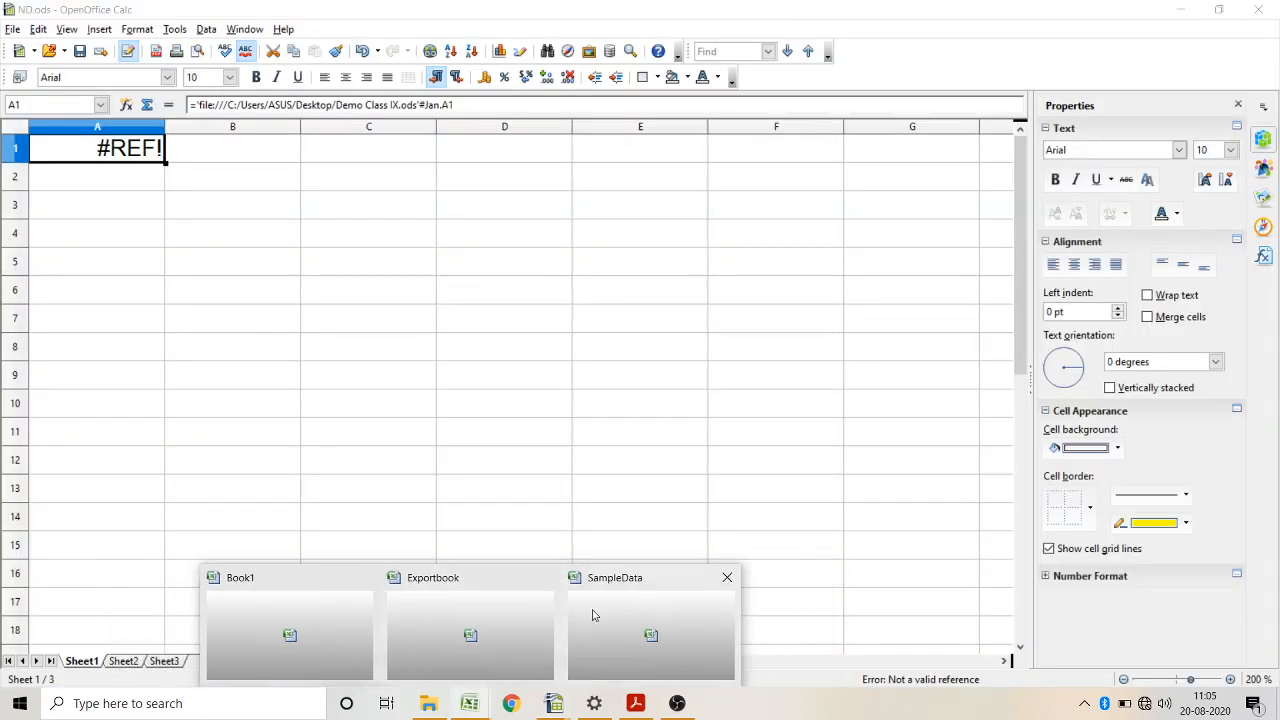
{"action": "left_click", "coordinate": [593, 612]}
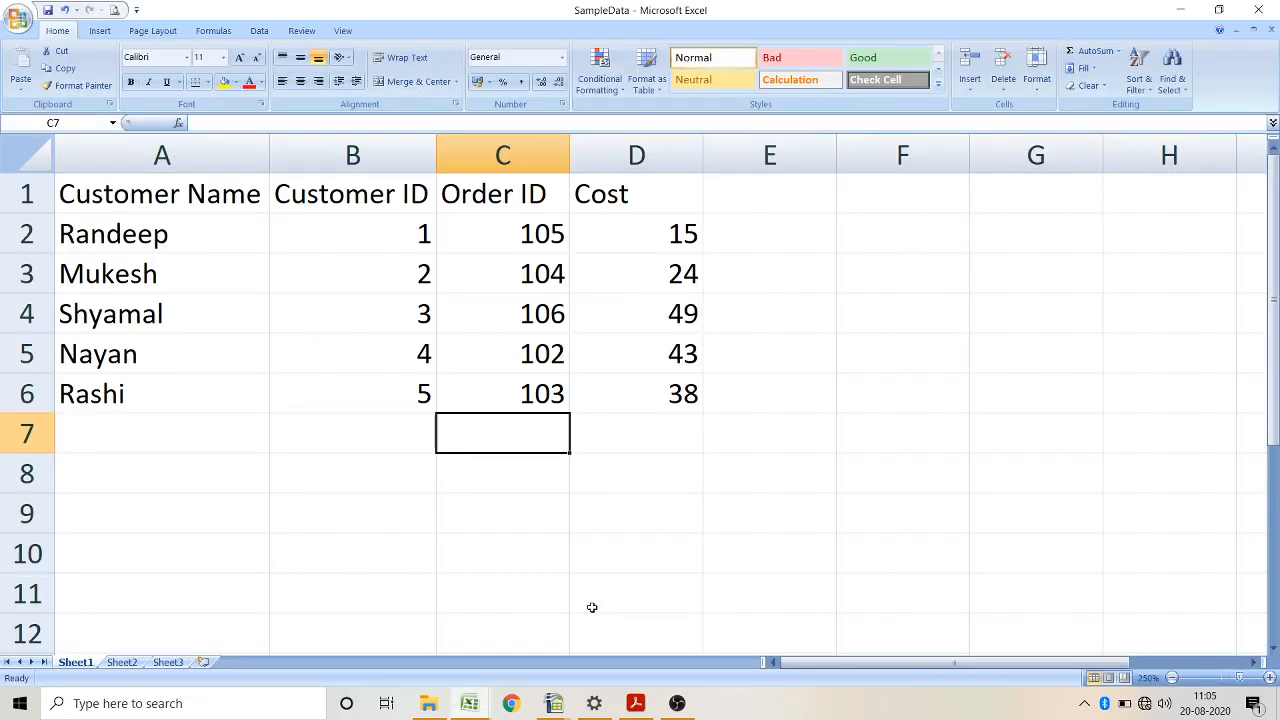
Step: Clear the data in B2:D6 and fill in new customer IDs for the five customers in B2:B6
{"action": "left_click_drag", "start_coordinate": [409, 231], "coordinate": [631, 389]}
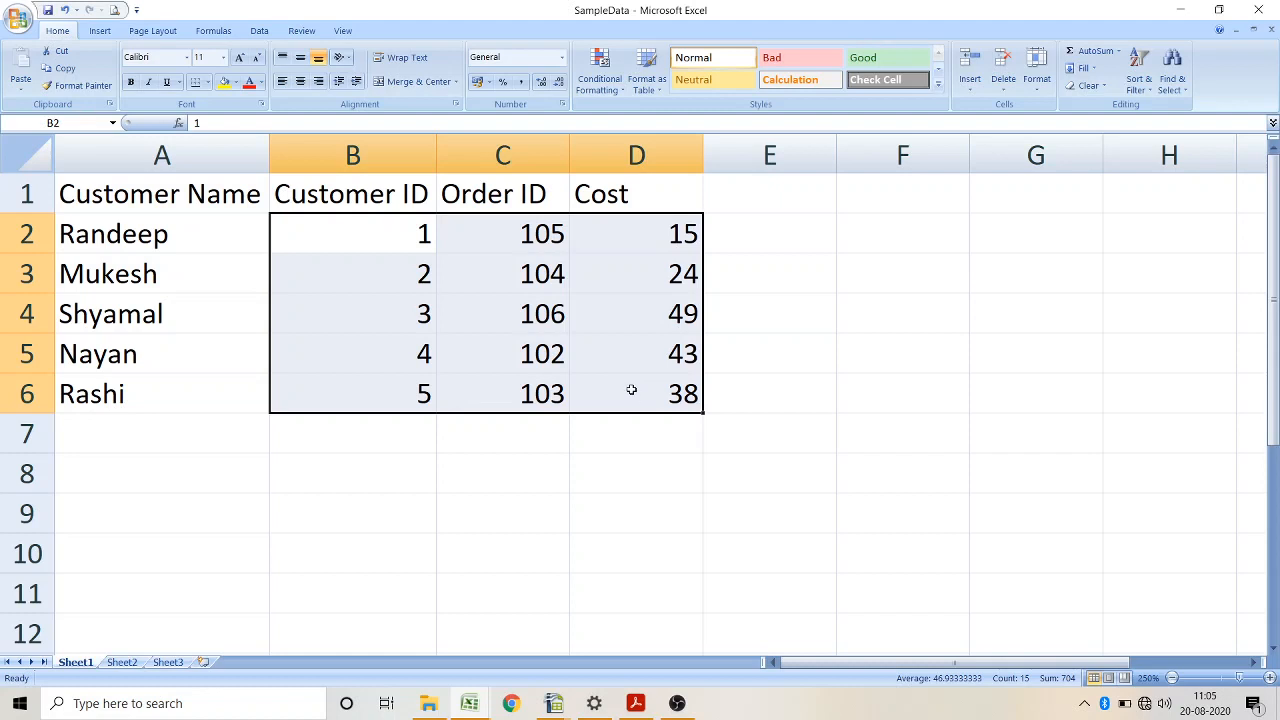
{"action": "key", "text": "Delete"}
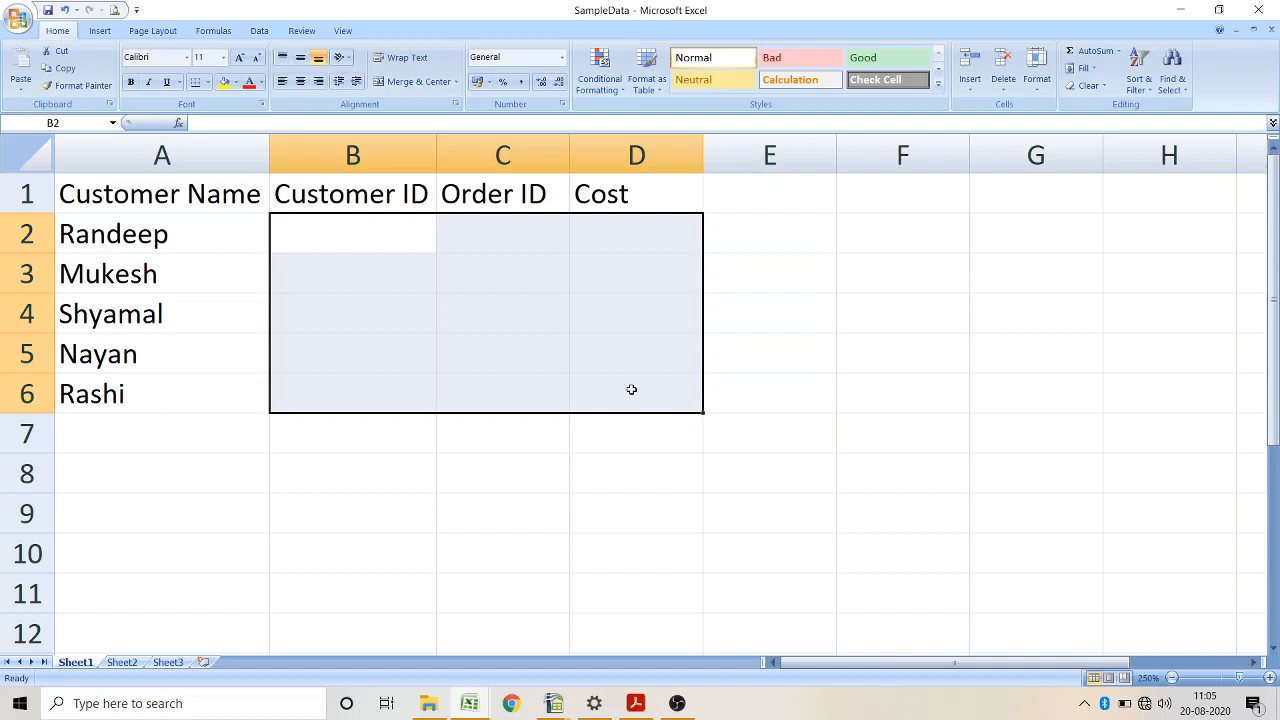
{"action": "left_click", "coordinate": [356, 237]}
{"action": "type", "text": "2"}
{"action": "key", "text": "Return"}
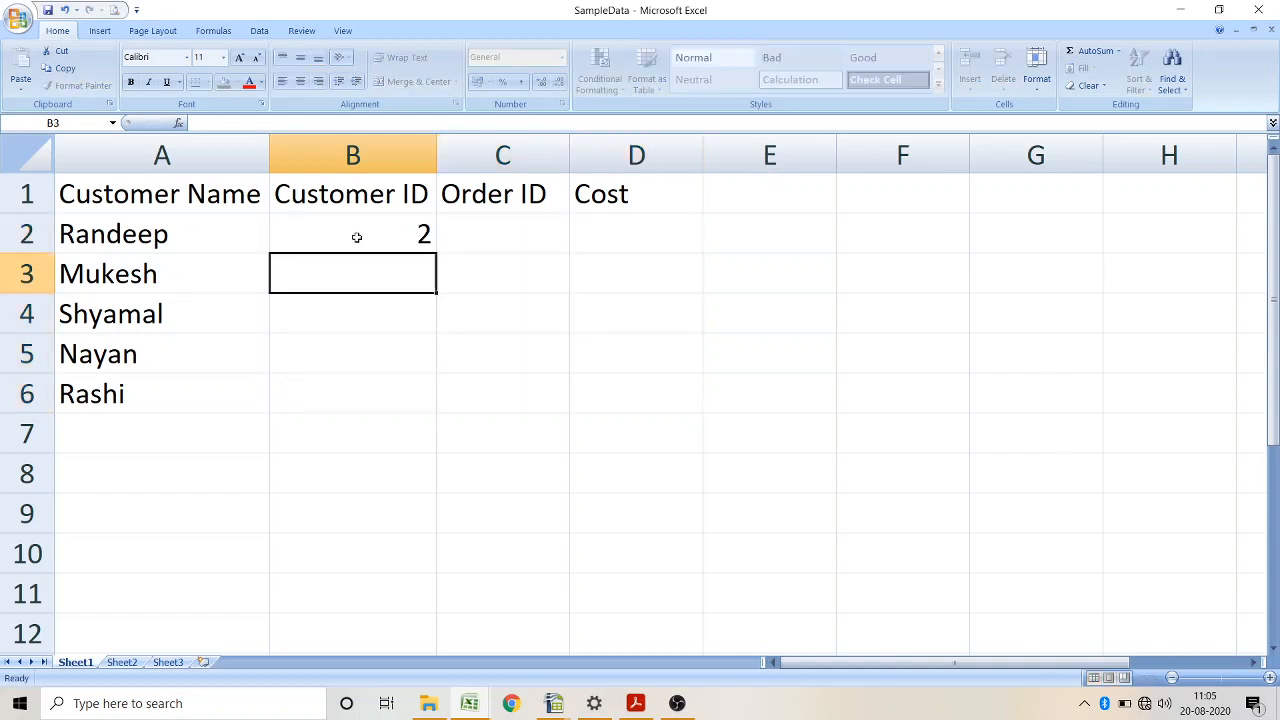
{"action": "type", "text": "5"}
{"action": "key", "text": "Return"}
{"action": "type", "text": "4"}
{"action": "key", "text": "Return"}
{"action": "type", "text": "7"}
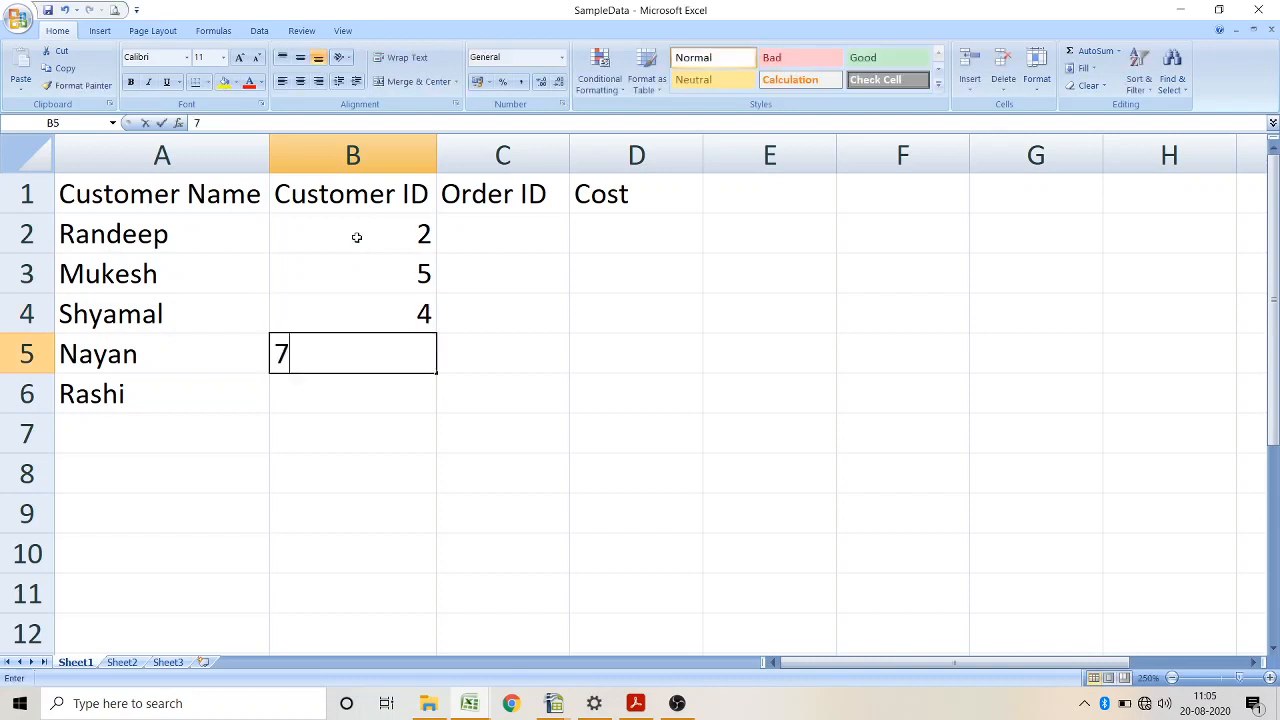
{"action": "key", "text": "Return"}
{"action": "type", "text": "6"}
{"action": "key", "text": "Return"}
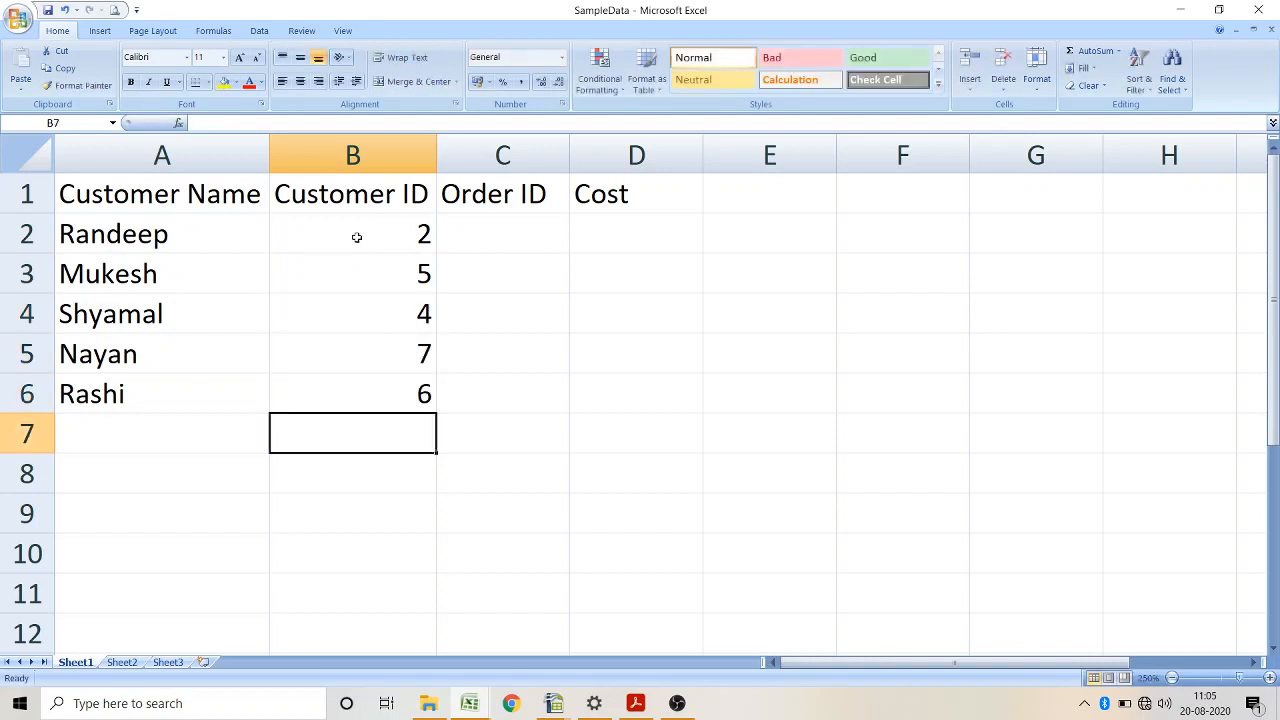
Step: Fill in the order IDs for the five customers in C2:C6 of the Order ID column
{"action": "left_click", "coordinate": [464, 242]}
{"action": "type", "text": "105"}
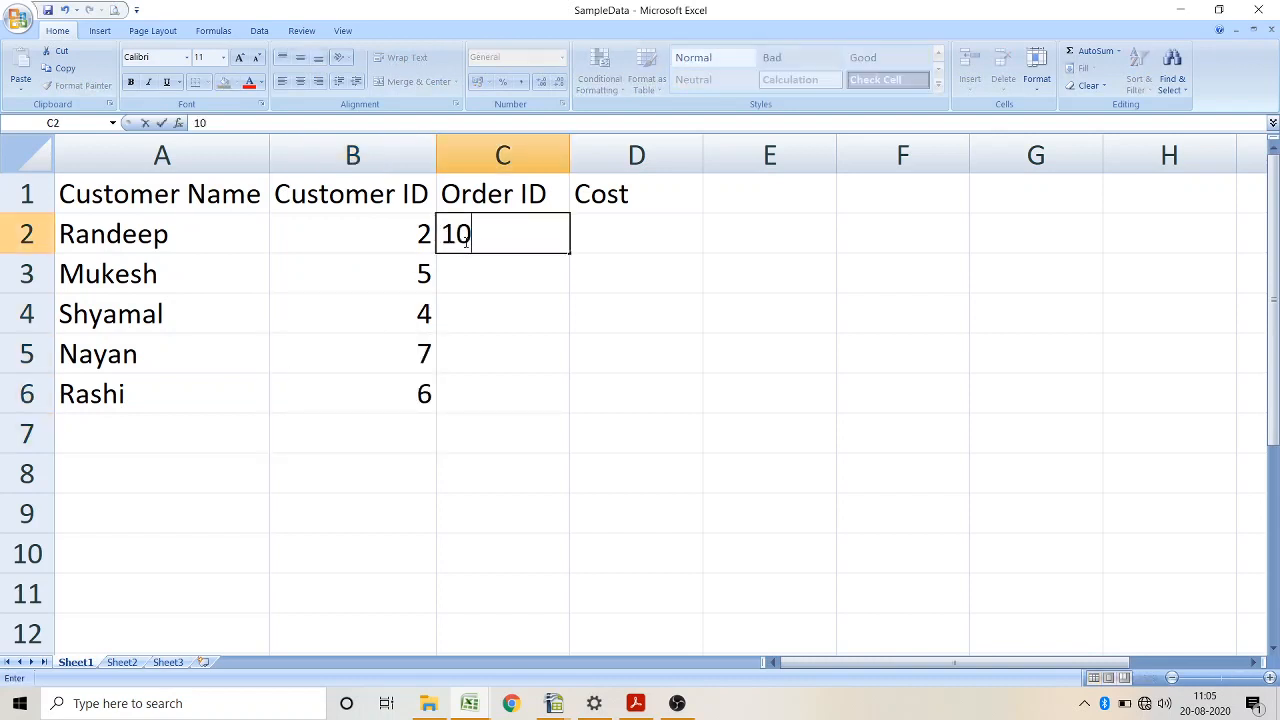
{"action": "key", "text": "Return"}
{"action": "type", "text": "107"}
{"action": "key", "text": "Return"}
{"action": "type", "text": "100"}
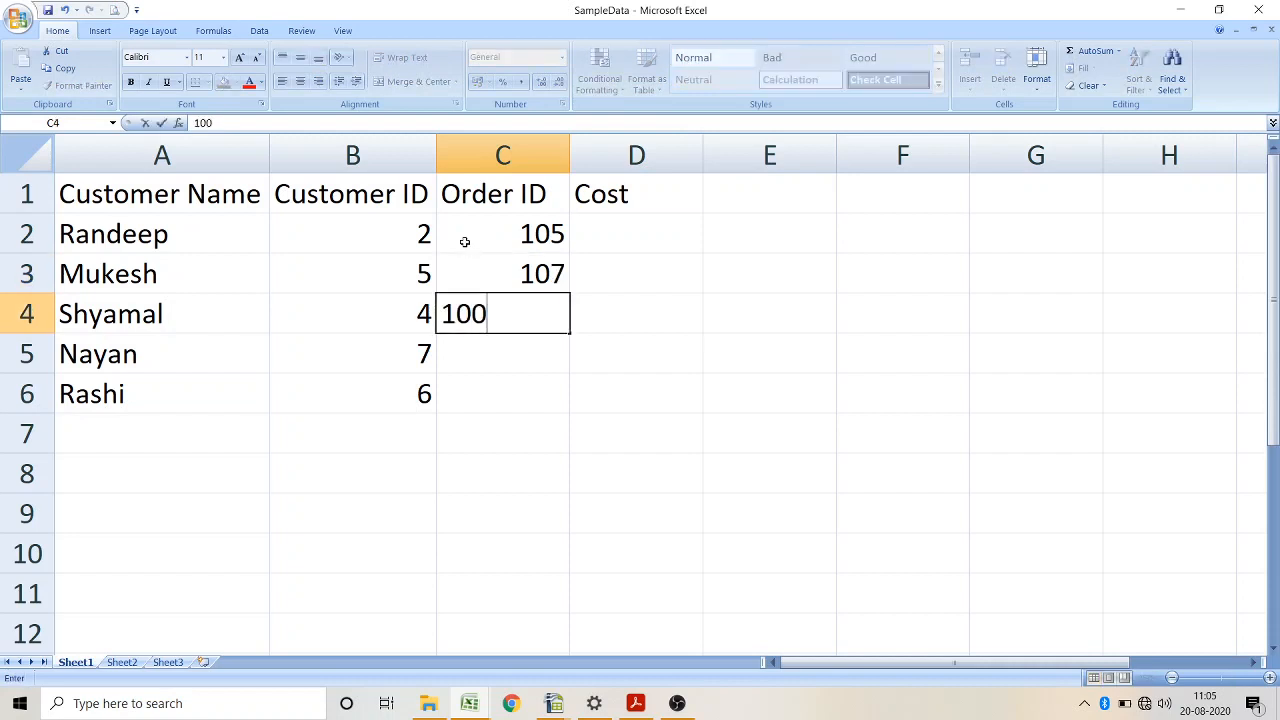
{"action": "key", "text": "Return"}
{"action": "type", "text": "111"}
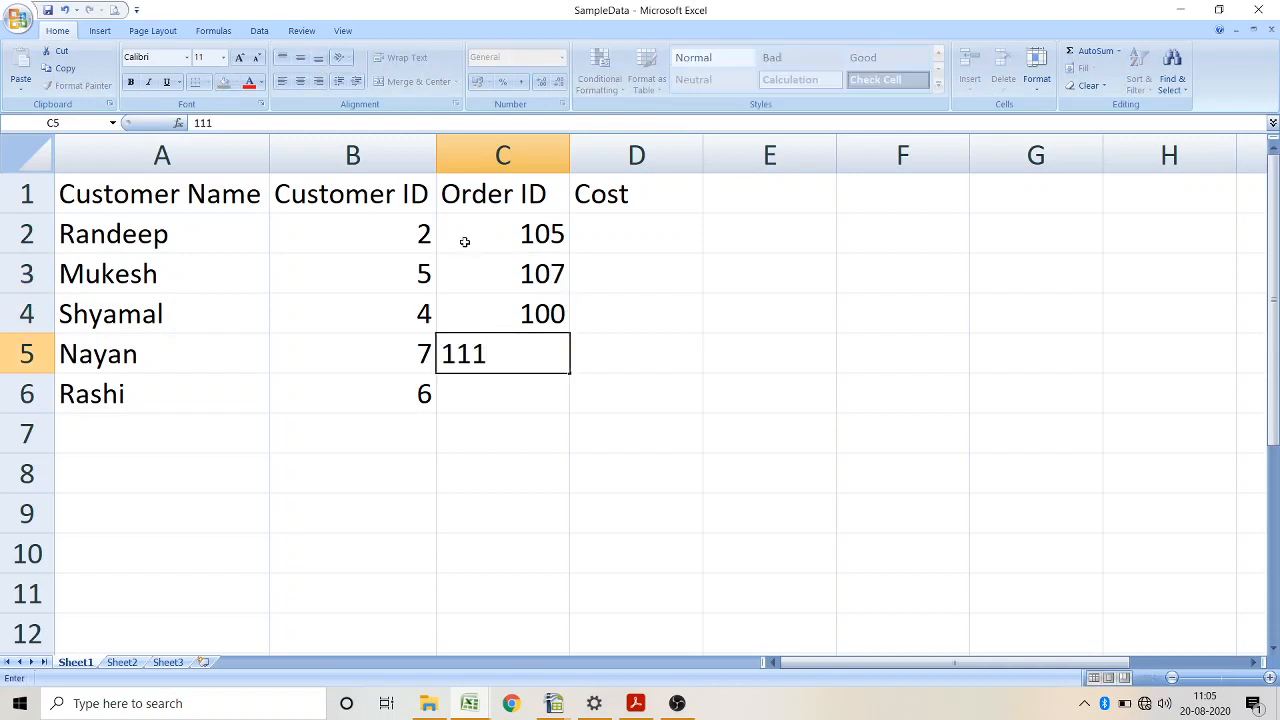
{"action": "key", "text": "Return"}
{"action": "type", "text": "120"}
{"action": "key", "text": "Return"}
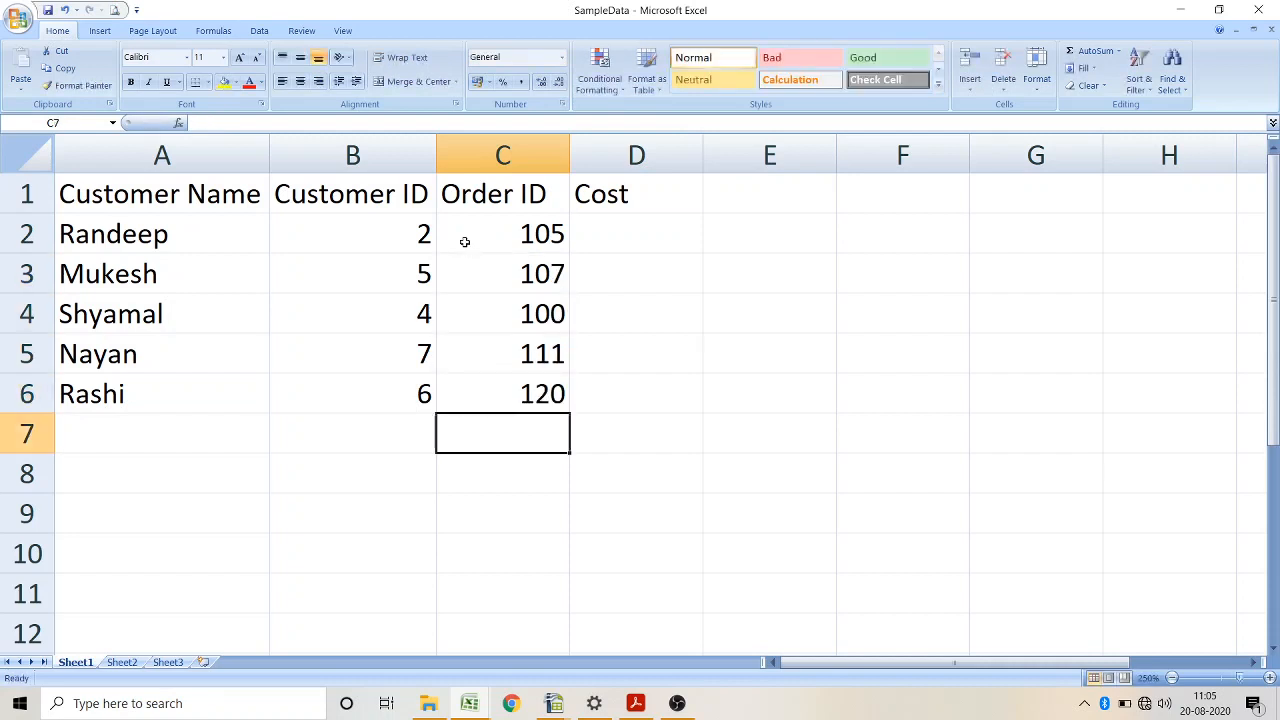
Step: Generate a random cost in D2 with the formula =RANDBETWEEN(100,1000) and select that cell
{"action": "left_click", "coordinate": [616, 239]}
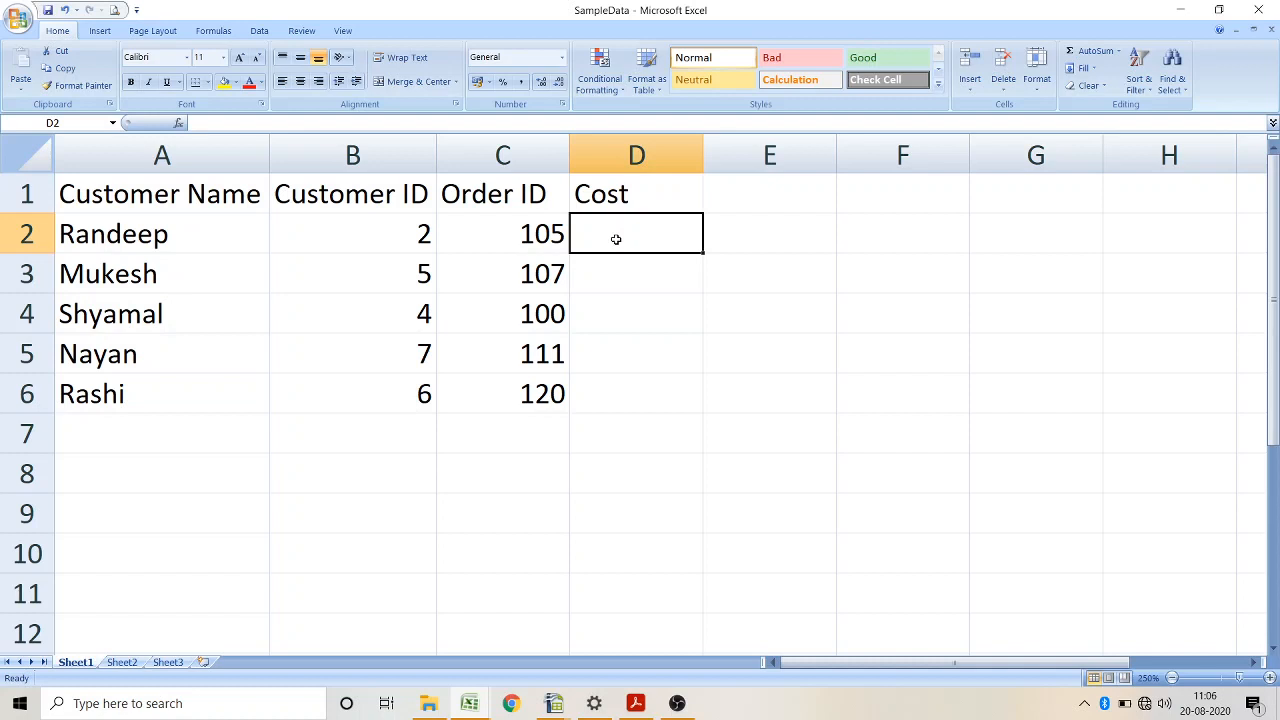
{"action": "type", "text": "="}
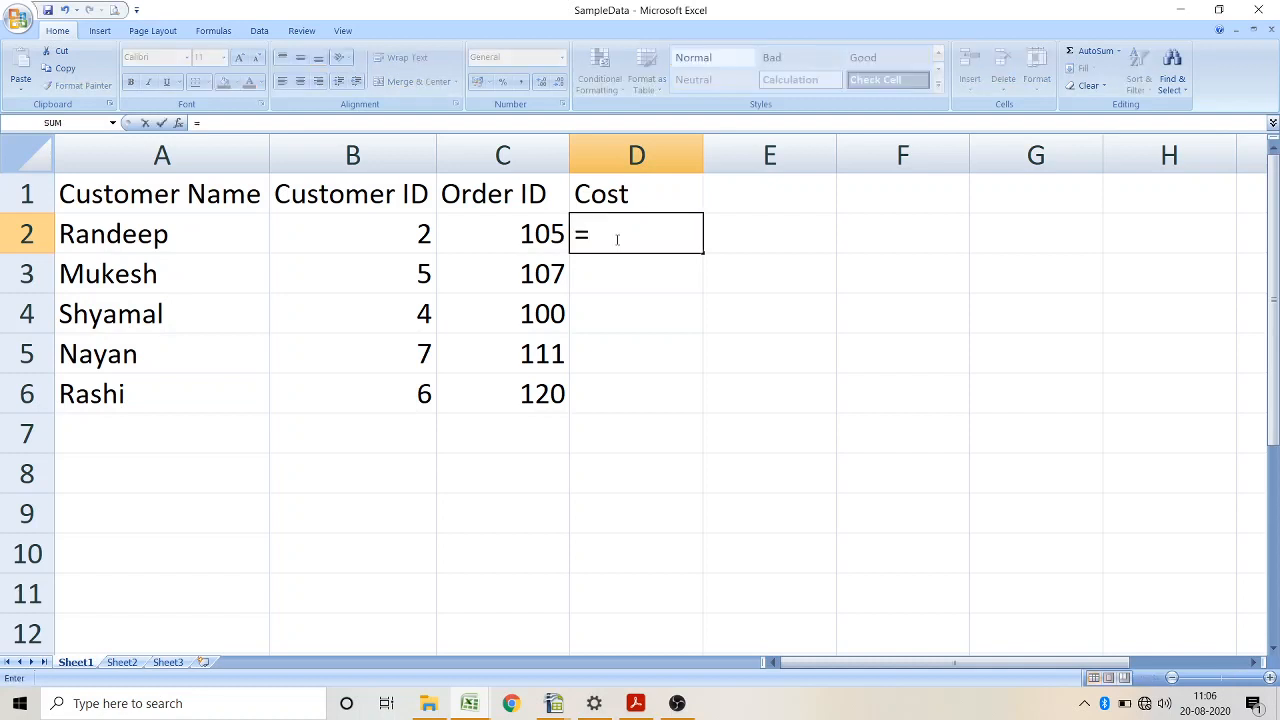
{"action": "type", "text": "rand"}
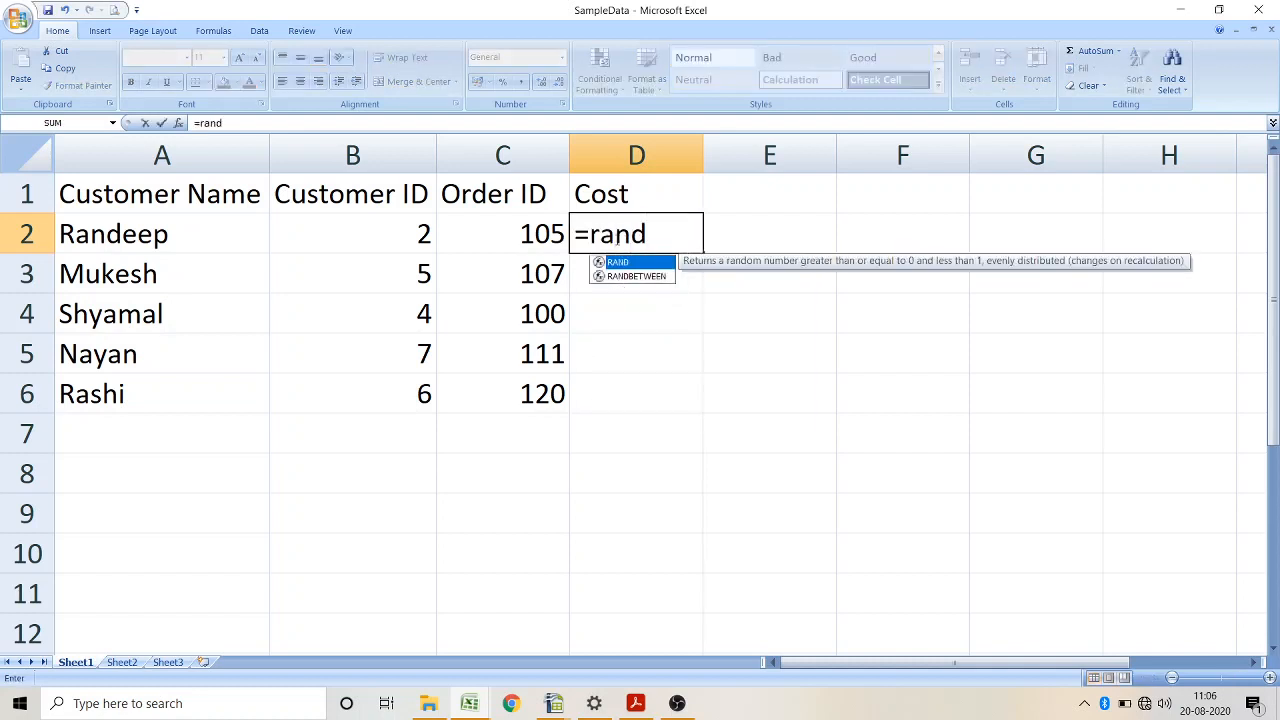
{"action": "type", "text": "betw"}
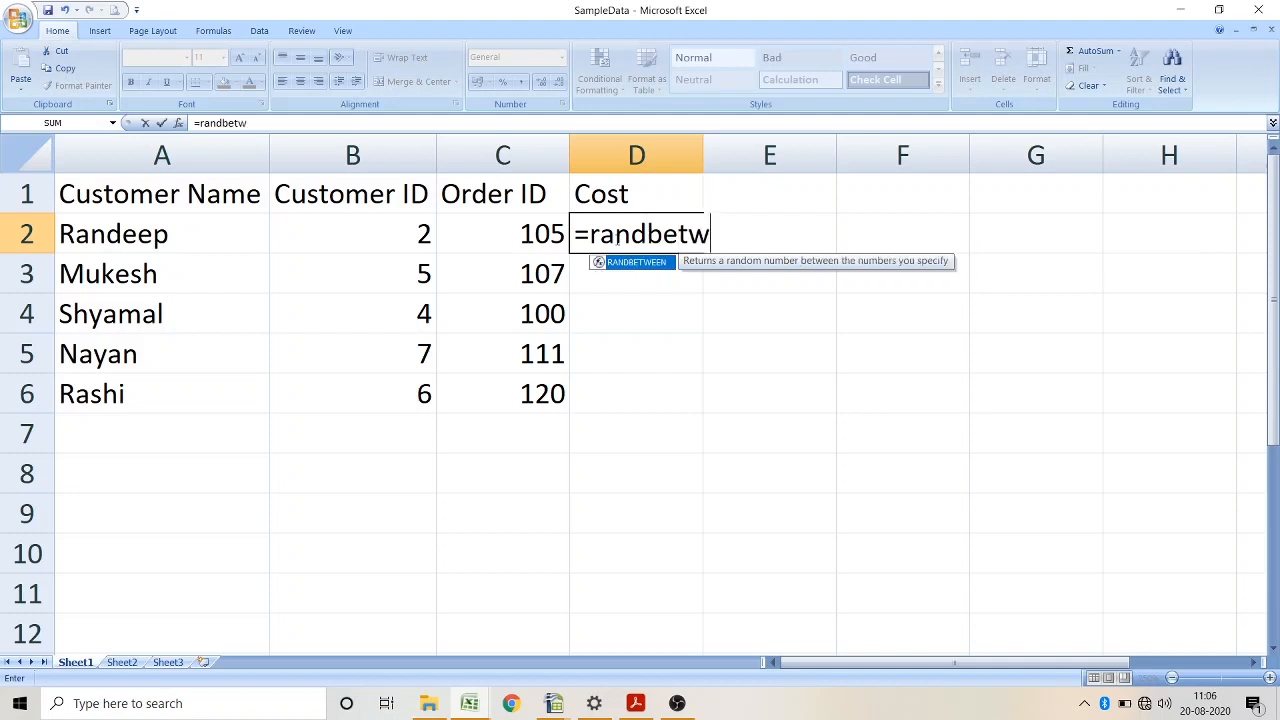
{"action": "type", "text": "ee"}
{"action": "type", "text": "("}
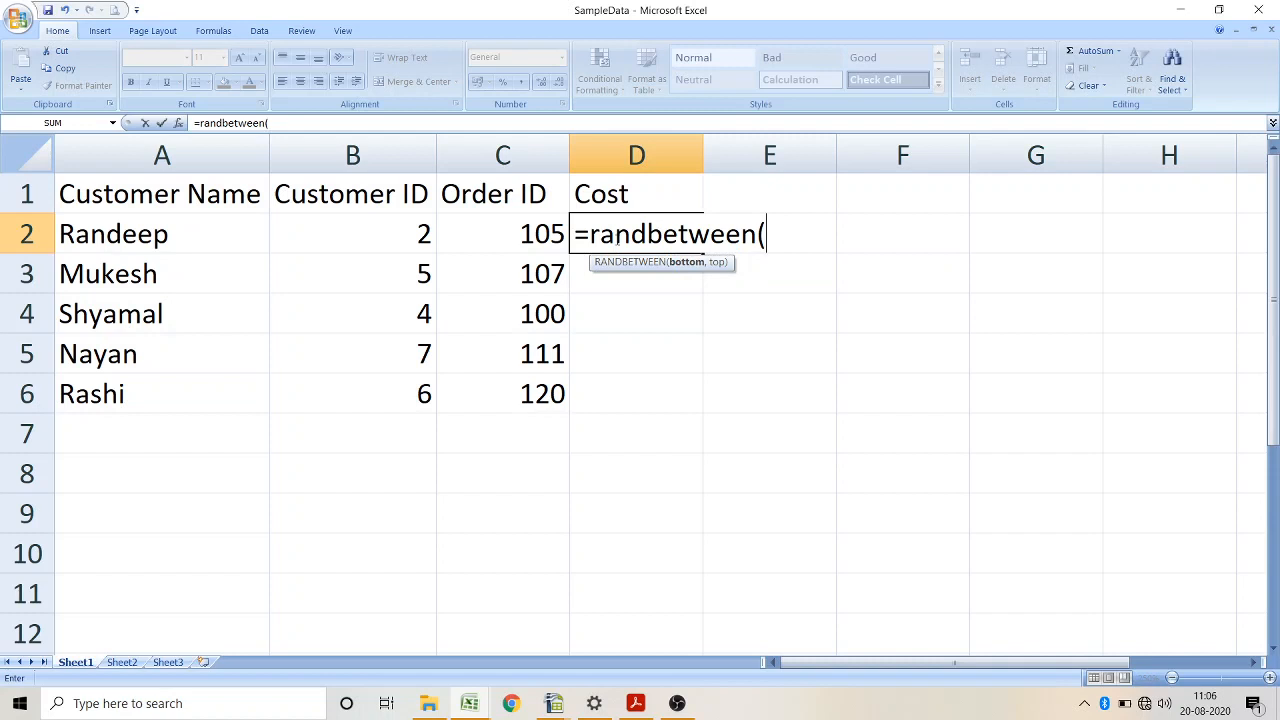
{"action": "type", "text": "10,50"}
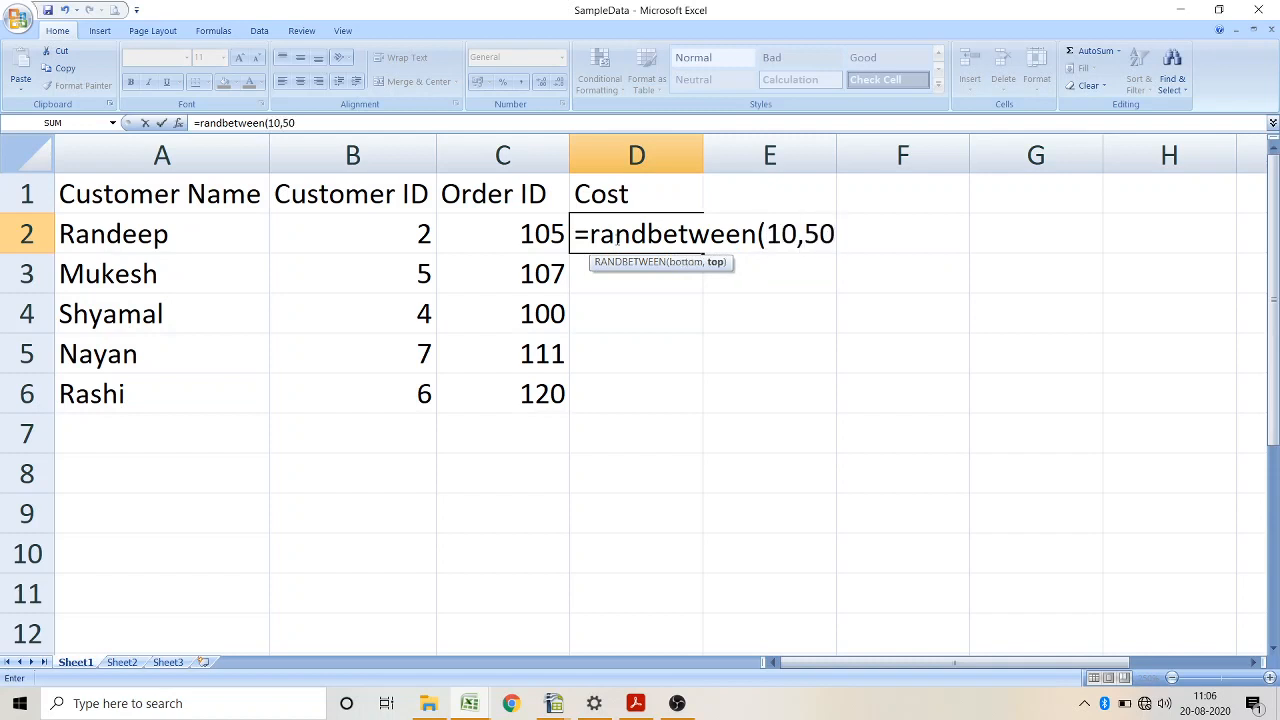
{"action": "key", "text": "BackSpace"}
{"action": "key", "text": "BackSpace"}
{"action": "key", "text": "BackSpace"}
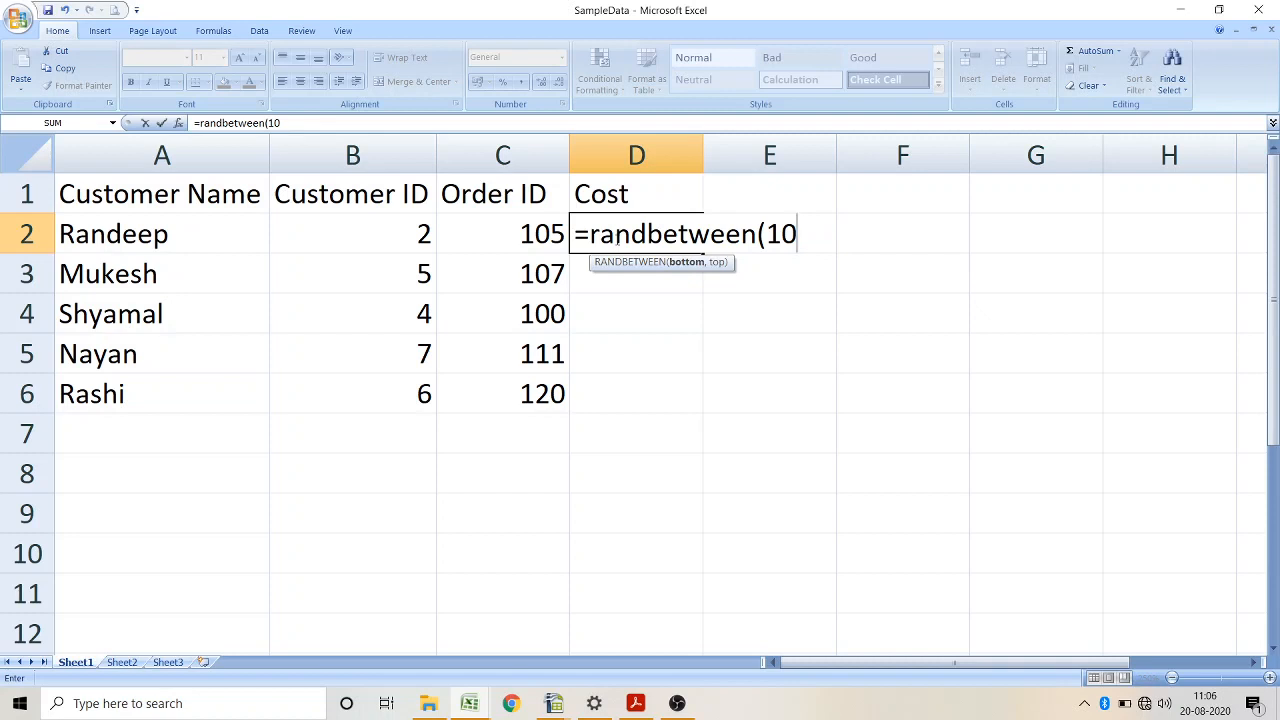
{"action": "type", "text": "0,"}
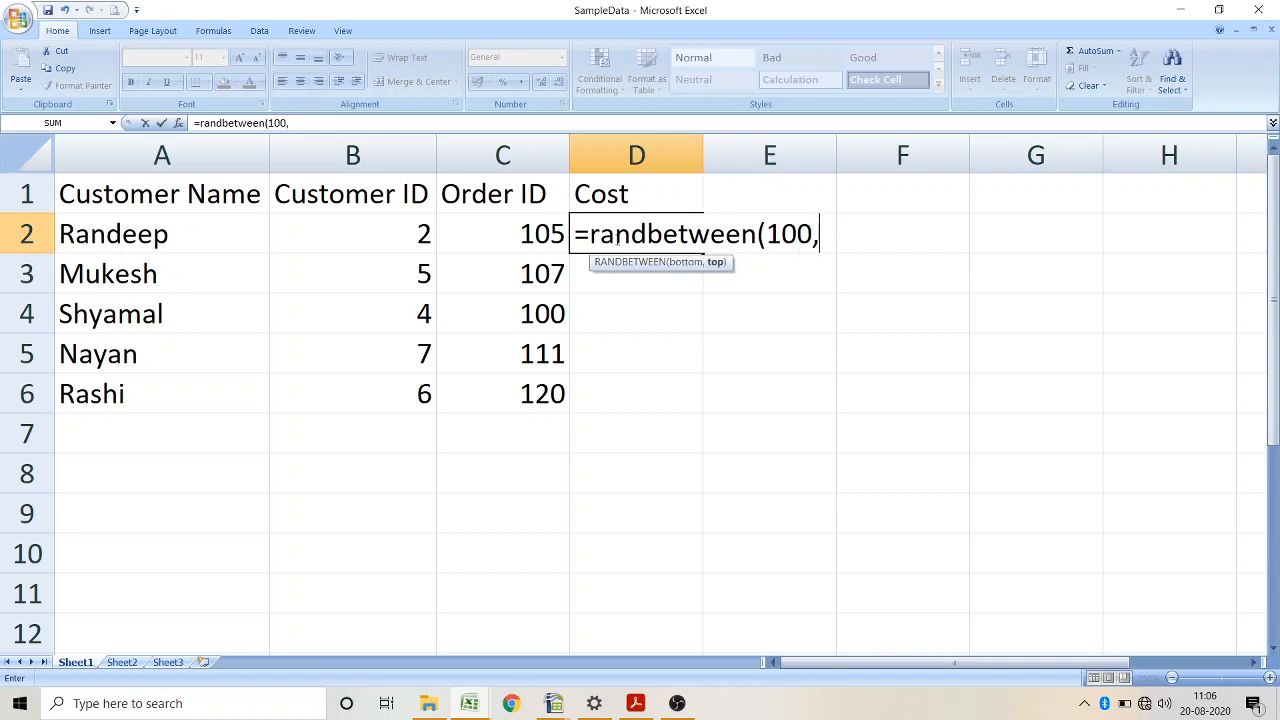
{"action": "type", "text": "1000)"}
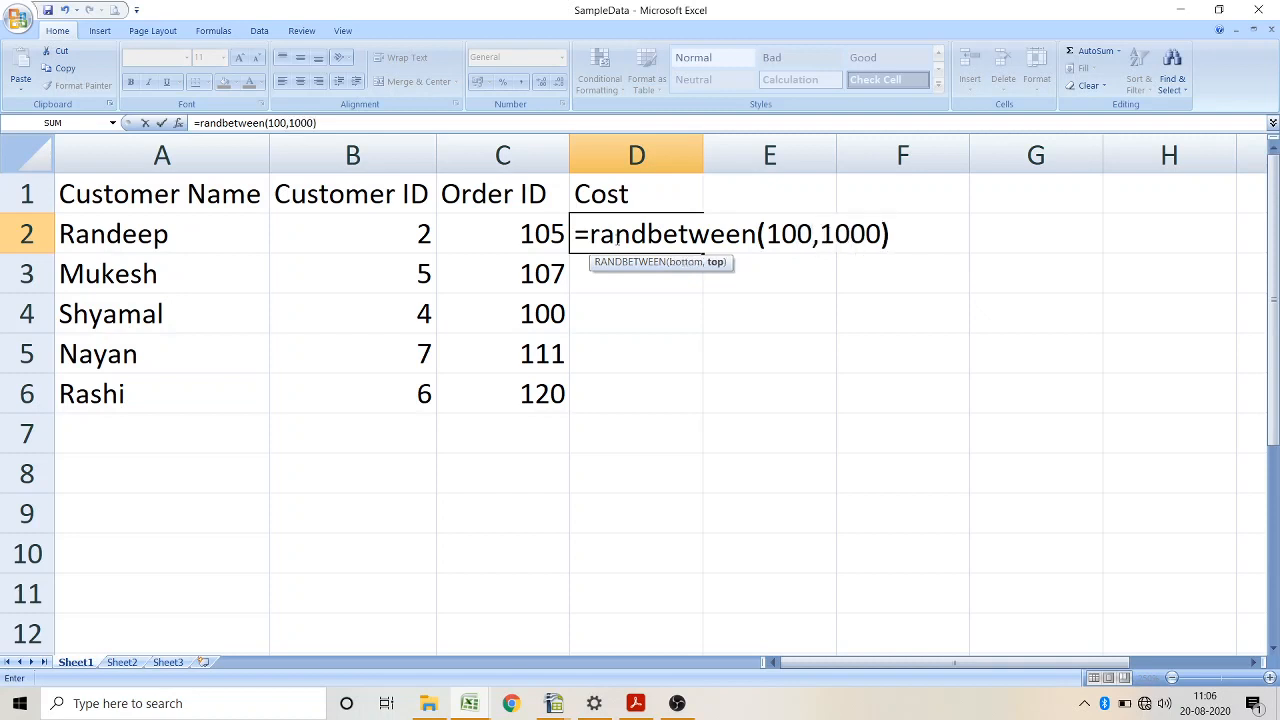
{"action": "key", "text": "Return"}
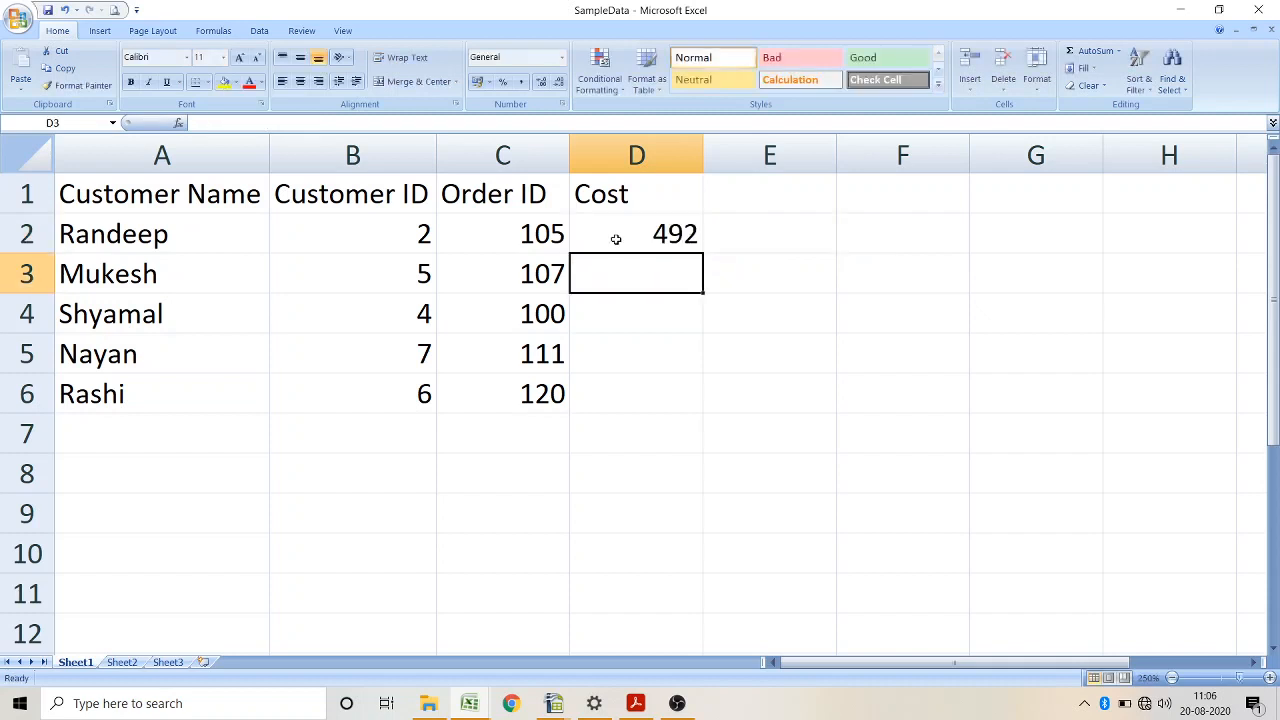
{"action": "left_click", "coordinate": [700, 236]}
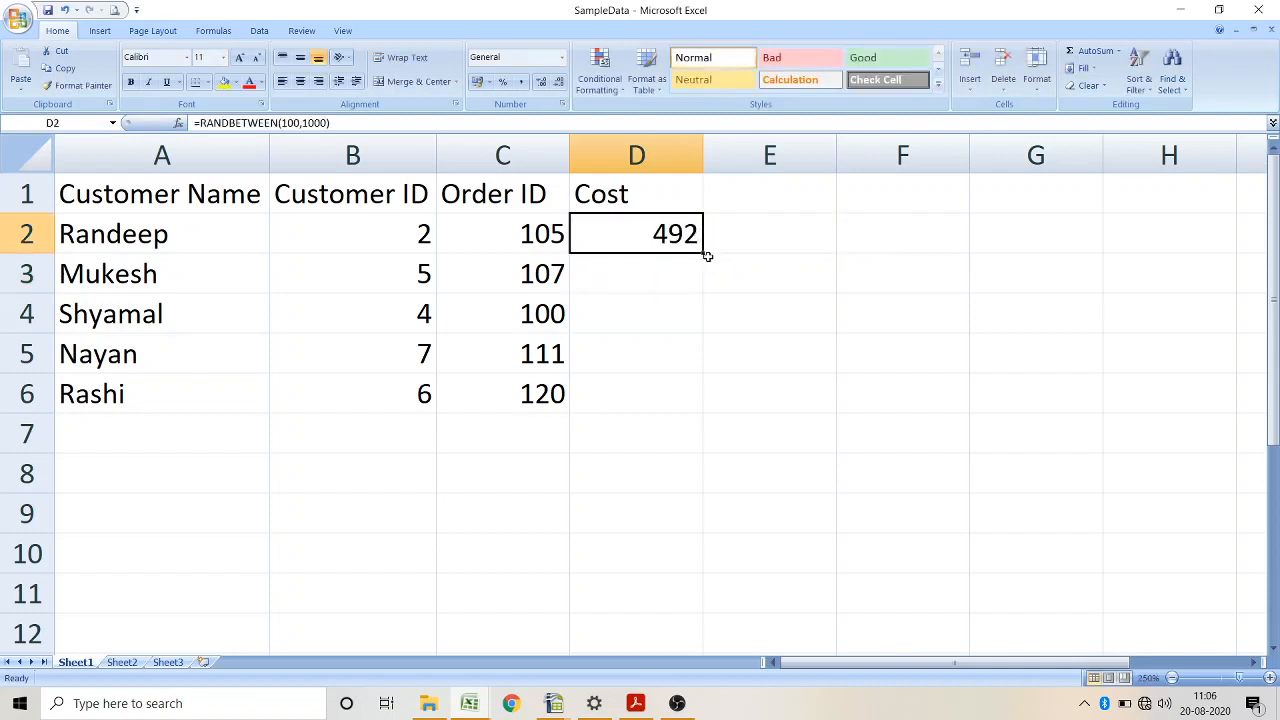
Step: Fill the random cost formula from D2 down through D6 and switch to the Exportbook workbook
{"action": "left_click_drag", "start_coordinate": [704, 256], "coordinate": [711, 396]}
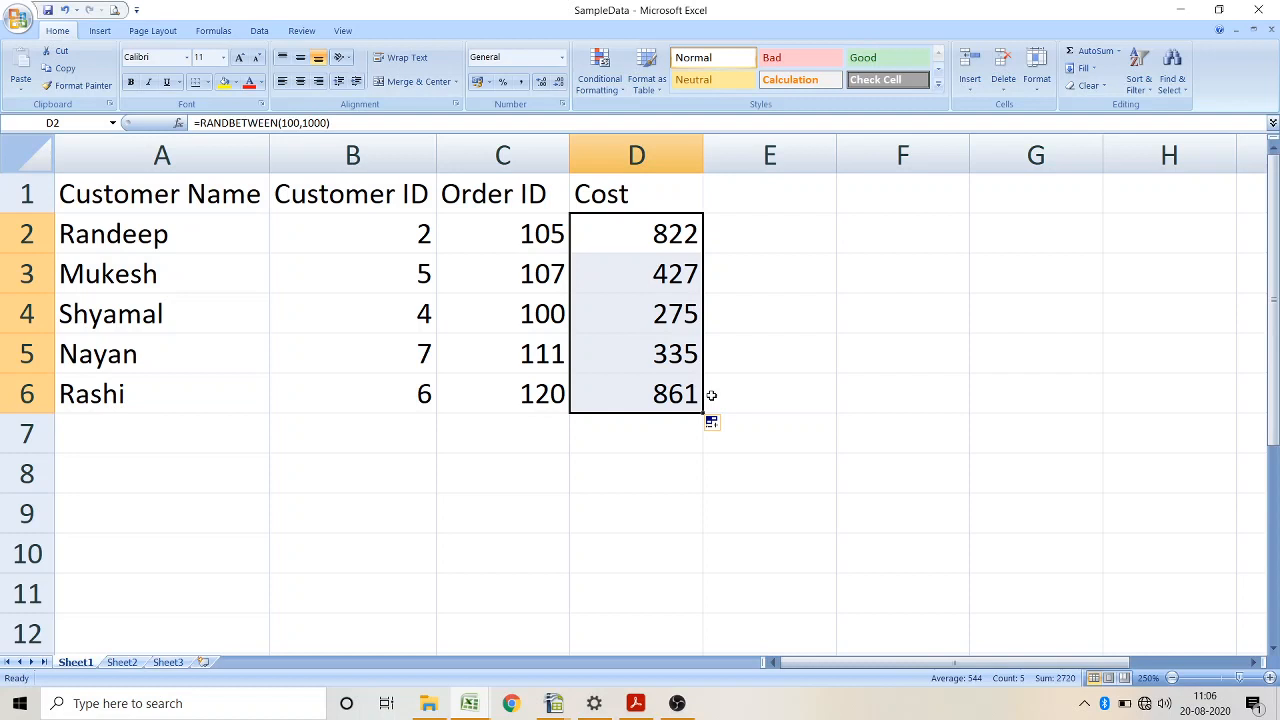
{"action": "mouse_move", "coordinate": [469, 703]}
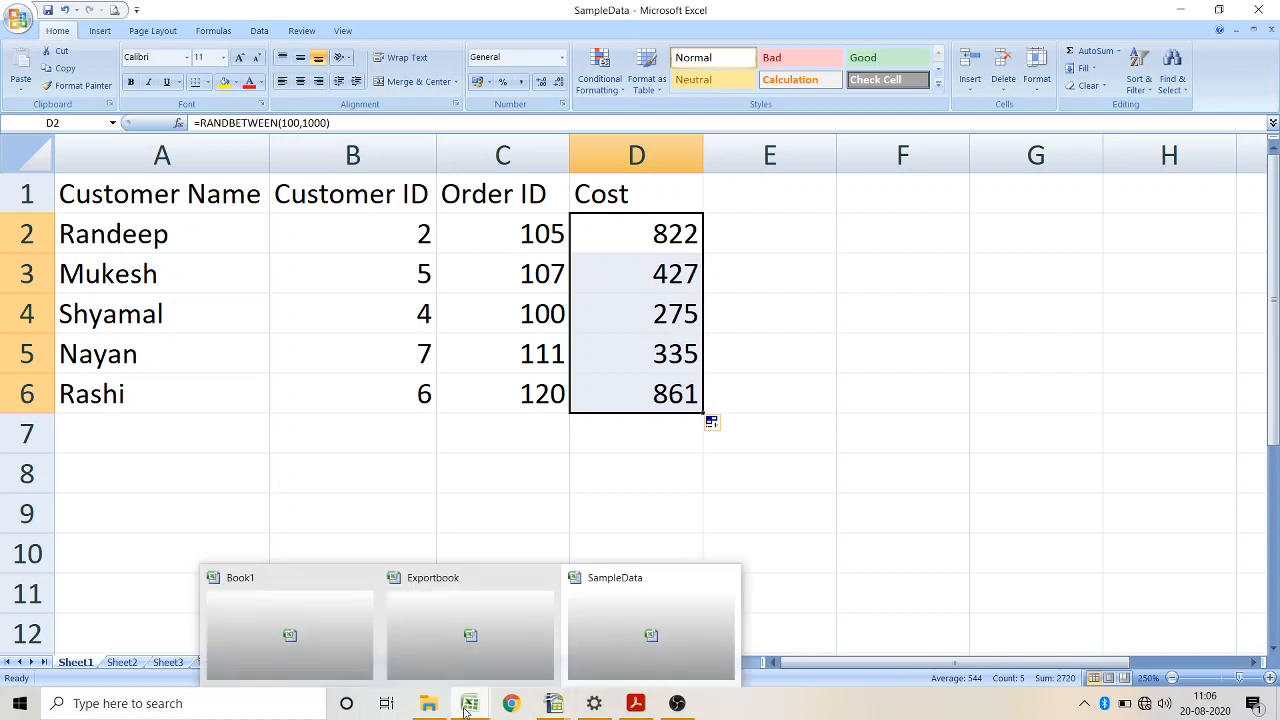
{"action": "left_click", "coordinate": [443, 620]}
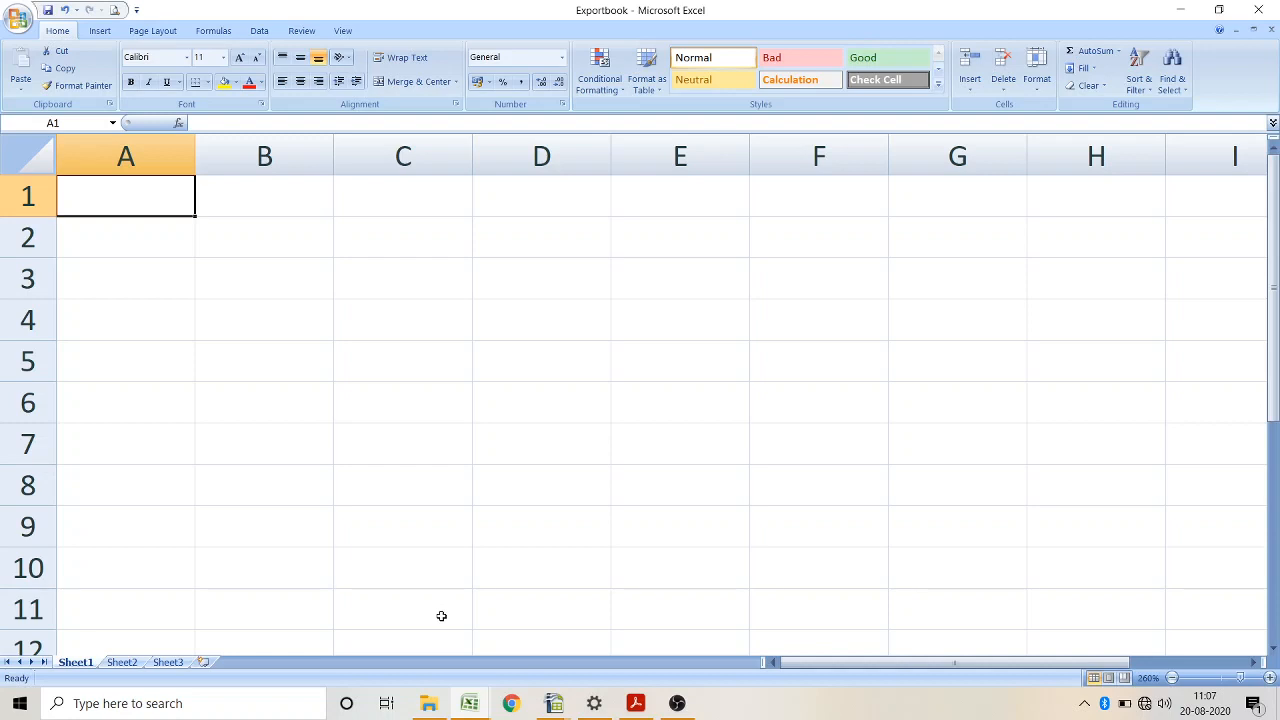
Step: Close the Book1 workbook without saving its changes and return to the Exportbook workbook
{"action": "mouse_move", "coordinate": [562, 710]}
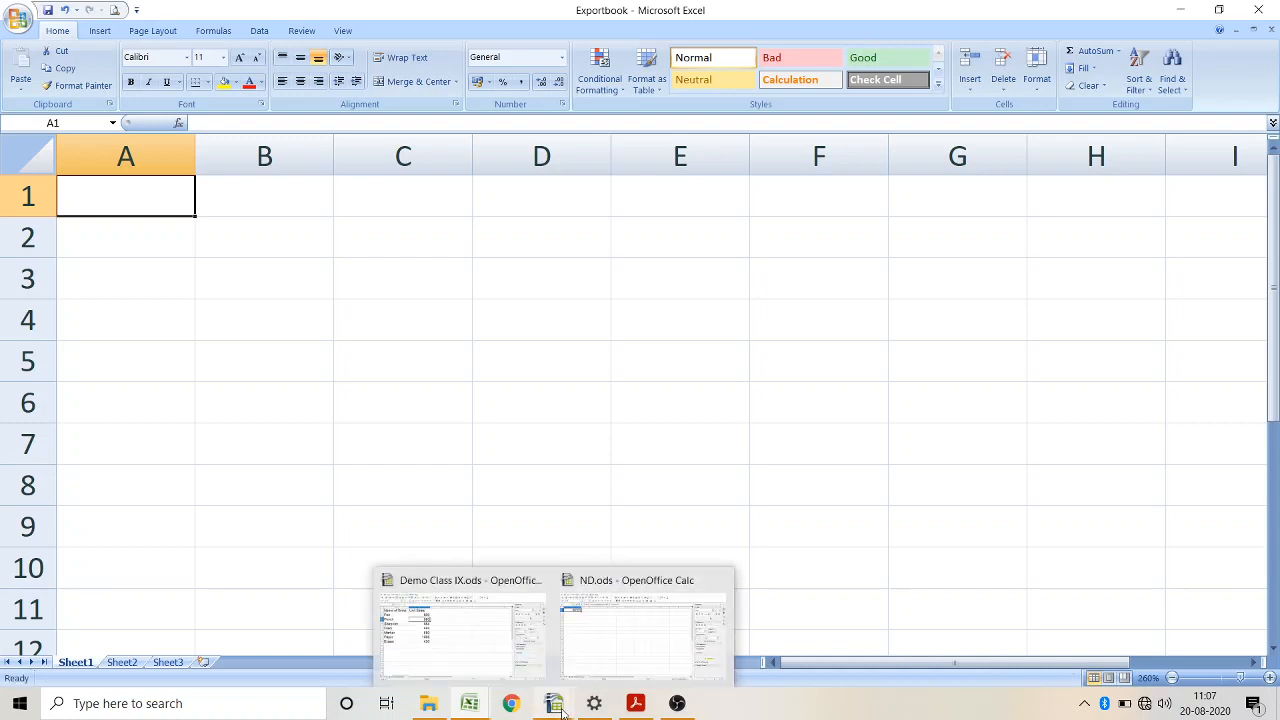
{"action": "mouse_move", "coordinate": [469, 706]}
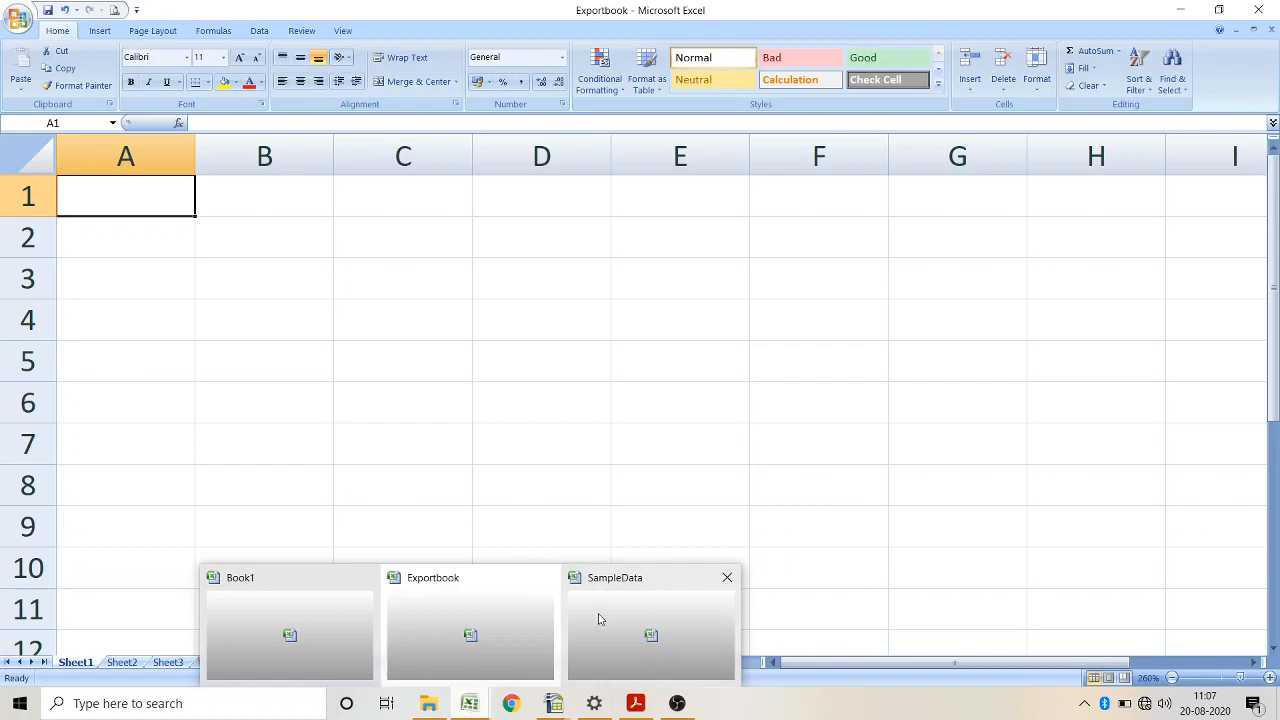
{"action": "left_click", "coordinate": [366, 577]}
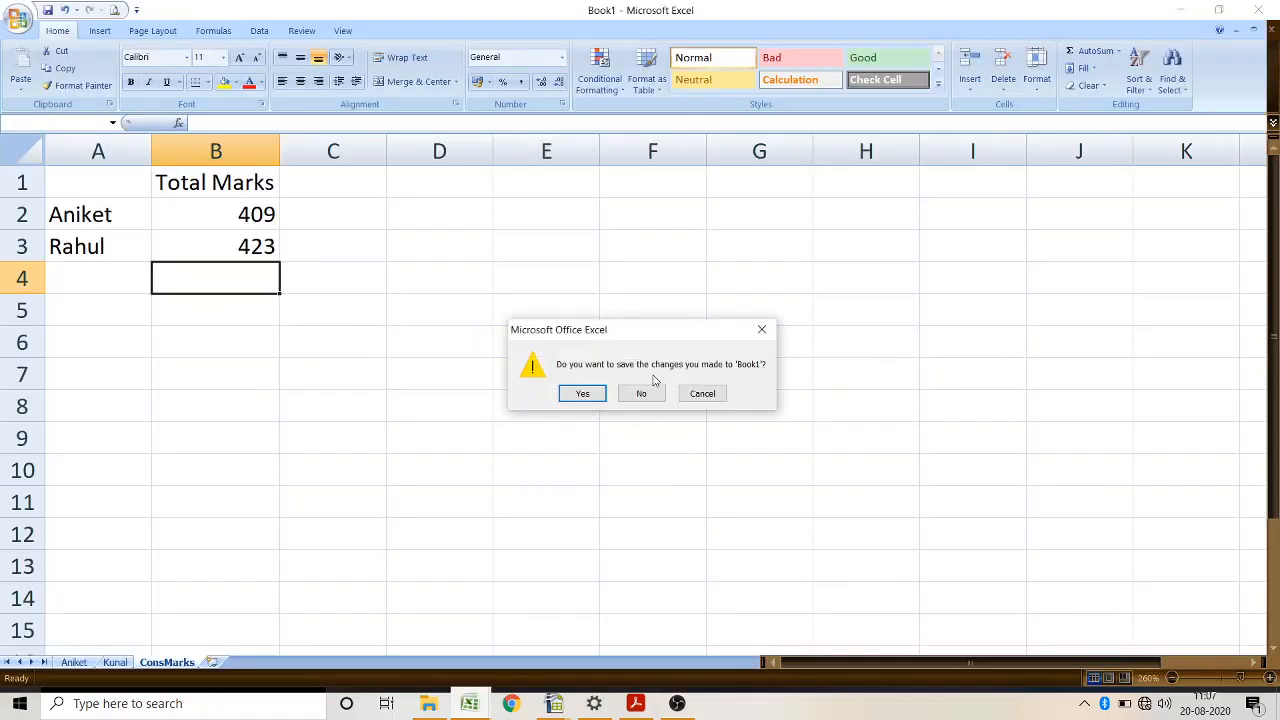
{"action": "left_click", "coordinate": [641, 394]}
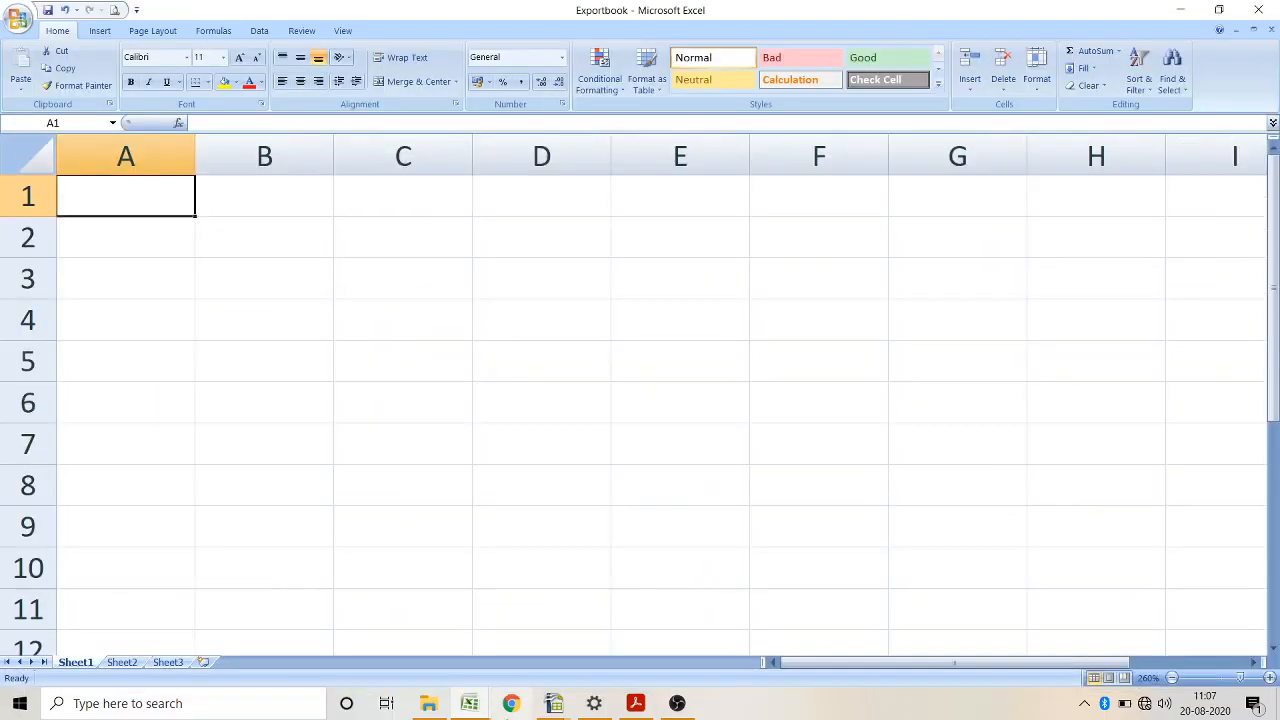
{"action": "mouse_move", "coordinate": [469, 706]}
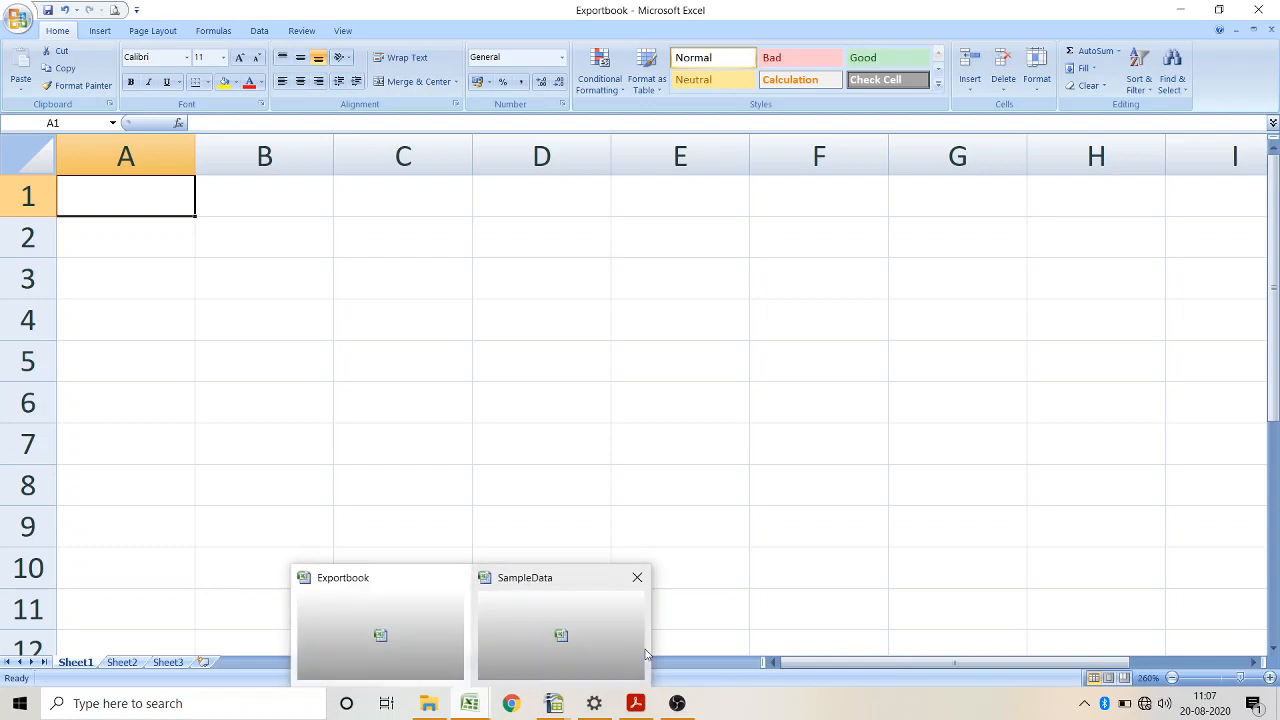
{"action": "left_click", "coordinate": [381, 652]}
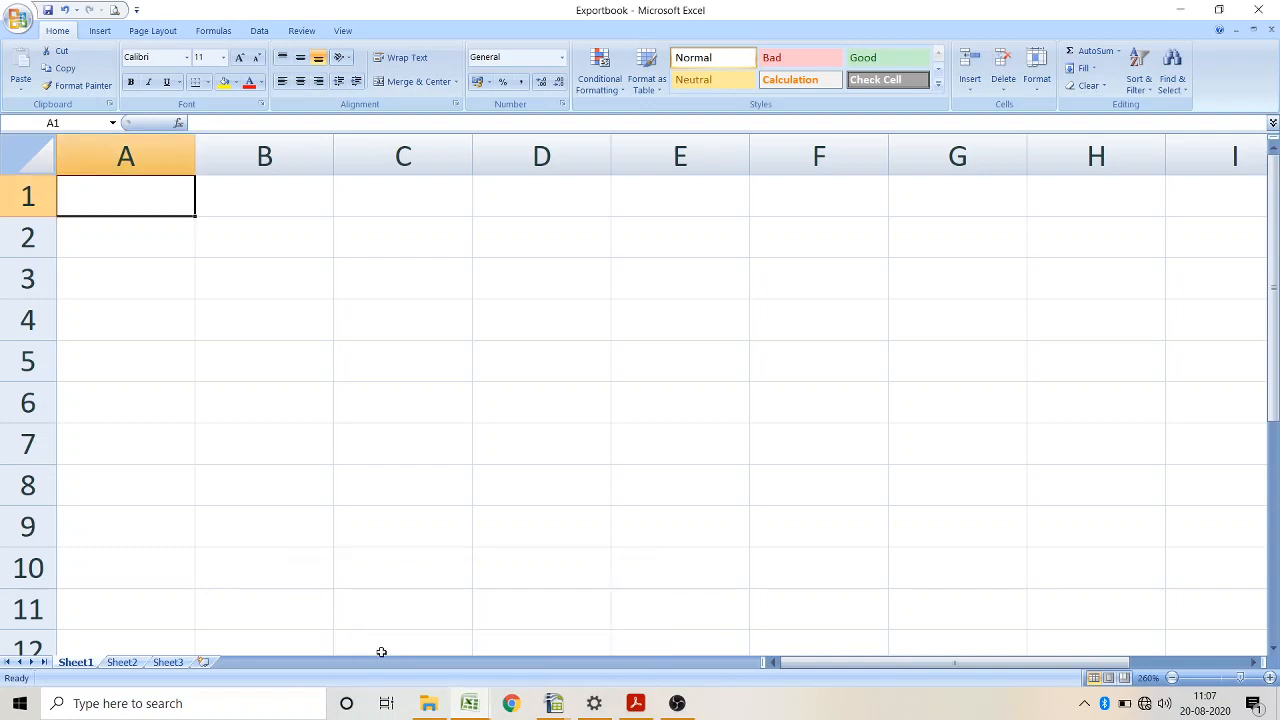
{"action": "type", "text": "="}
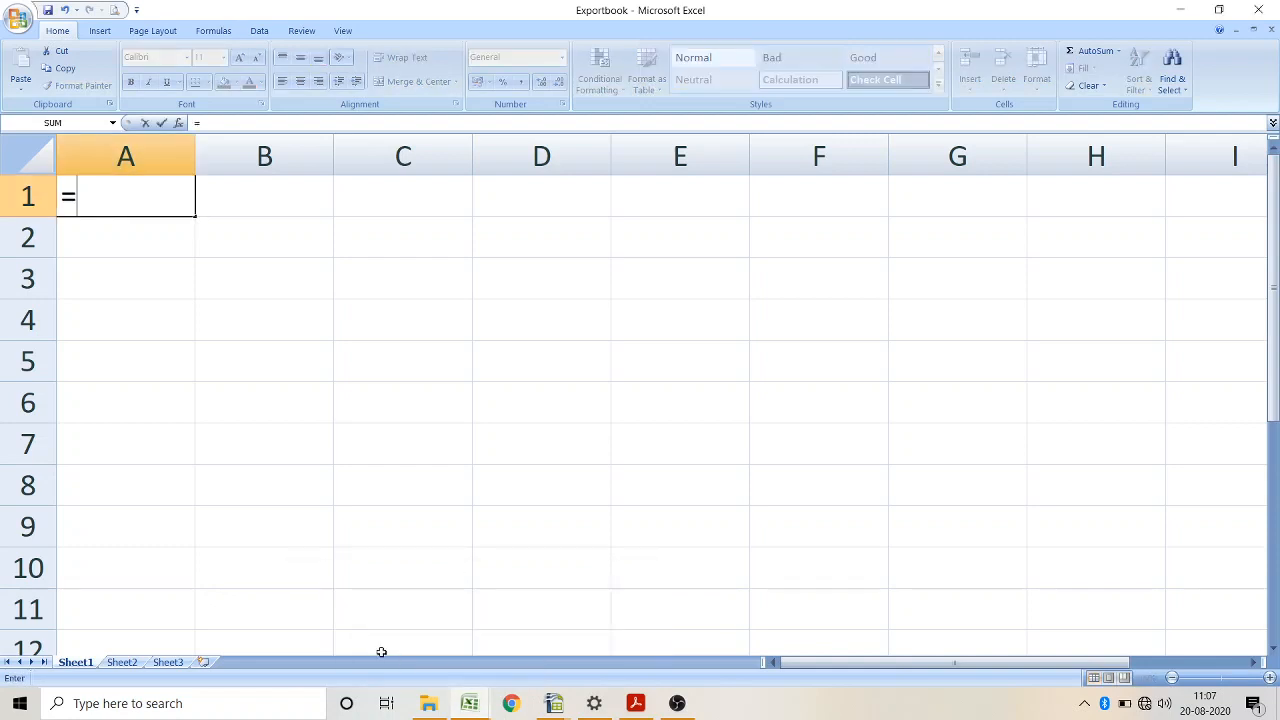
{"action": "mouse_move", "coordinate": [473, 706]}
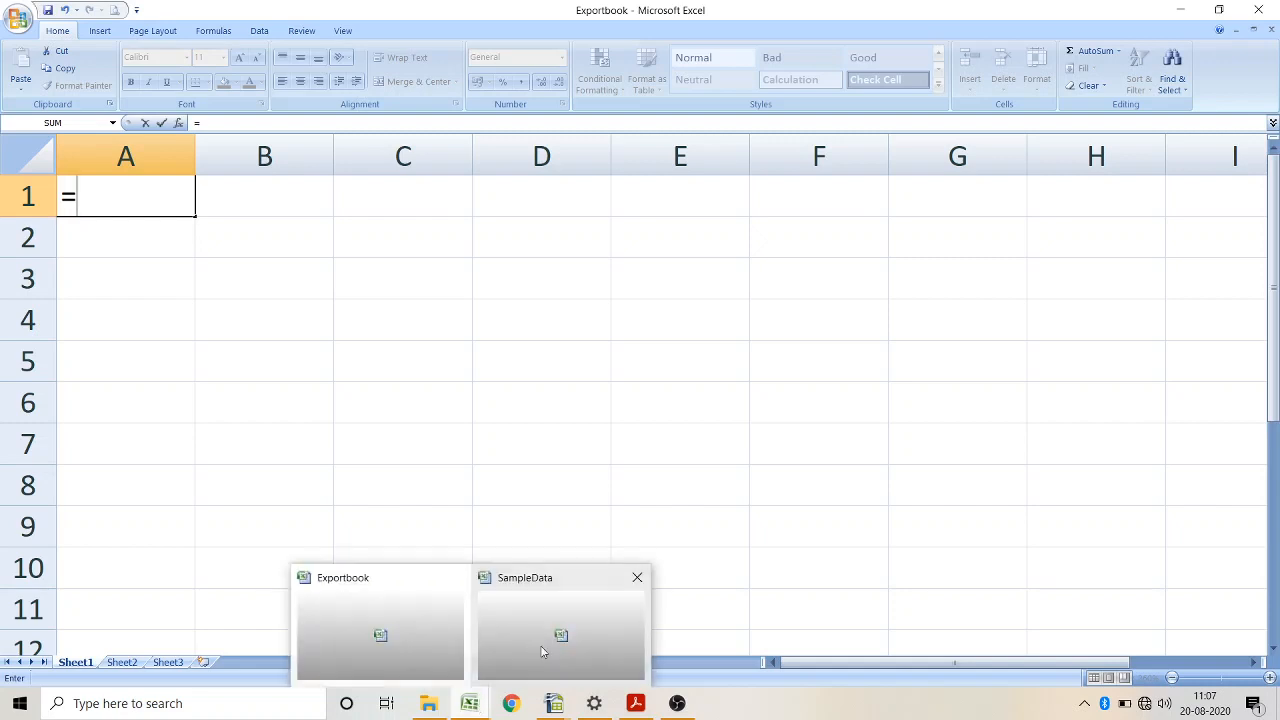
{"action": "left_click", "coordinate": [540, 645]}
{"action": "left_click", "coordinate": [107, 195]}
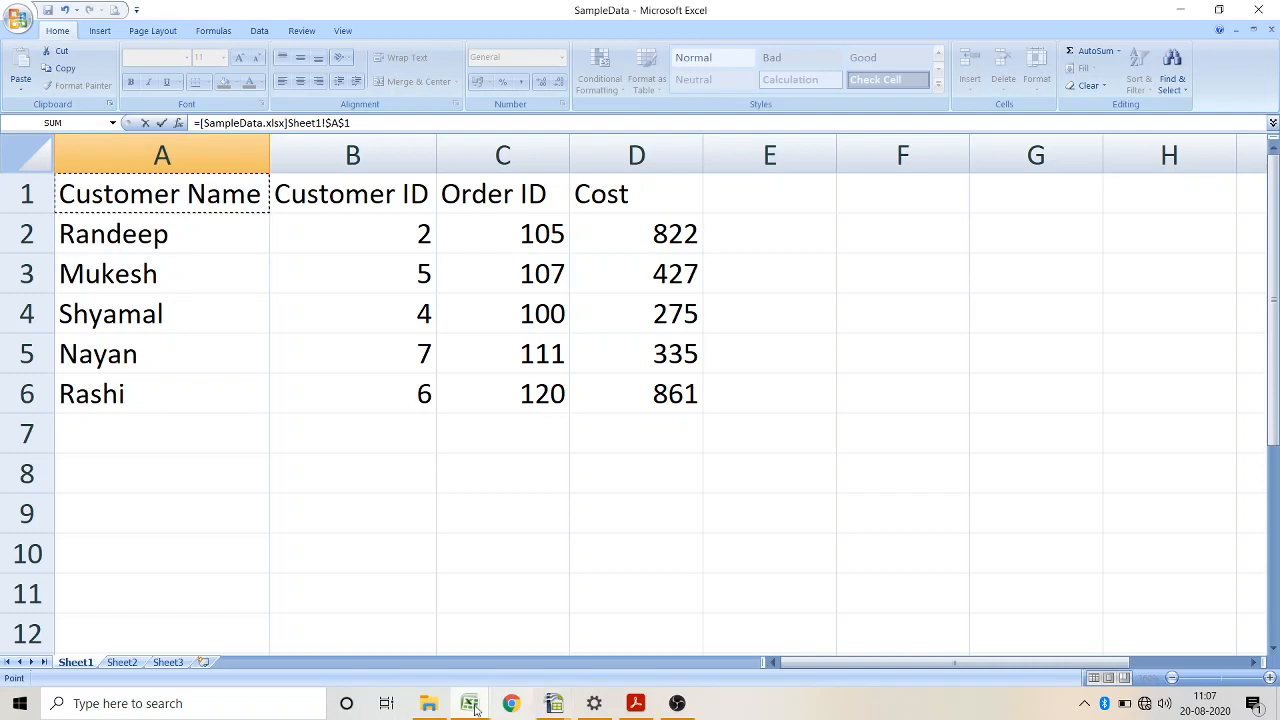
{"action": "mouse_move", "coordinate": [476, 708]}
{"action": "left_click", "coordinate": [389, 663]}
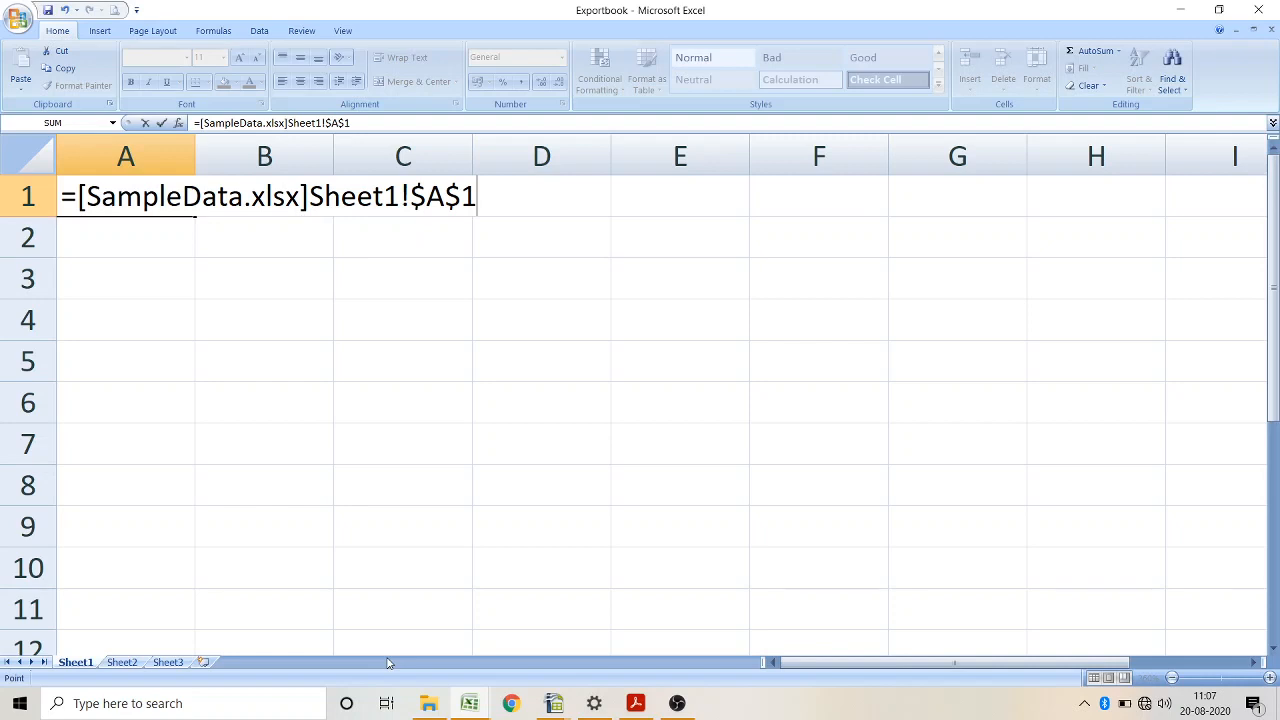
{"action": "mouse_move", "coordinate": [480, 705]}
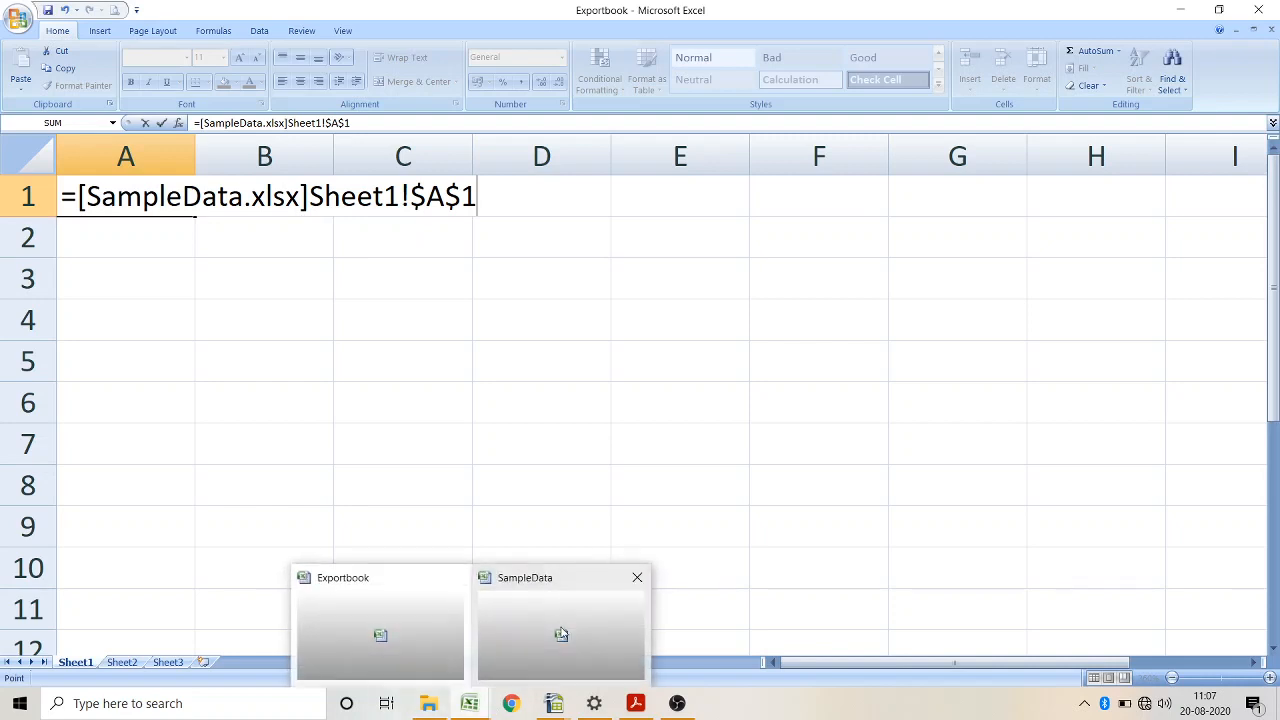
{"action": "left_click", "coordinate": [561, 633]}
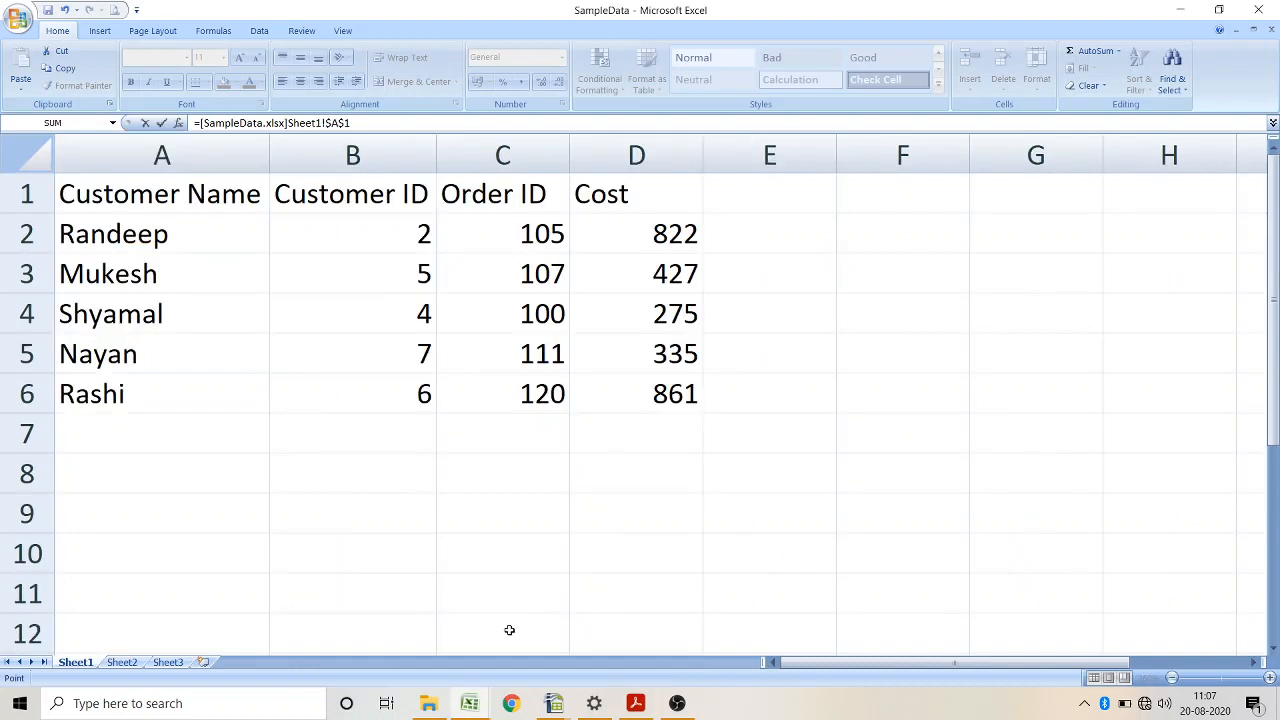
{"action": "mouse_move", "coordinate": [476, 711]}
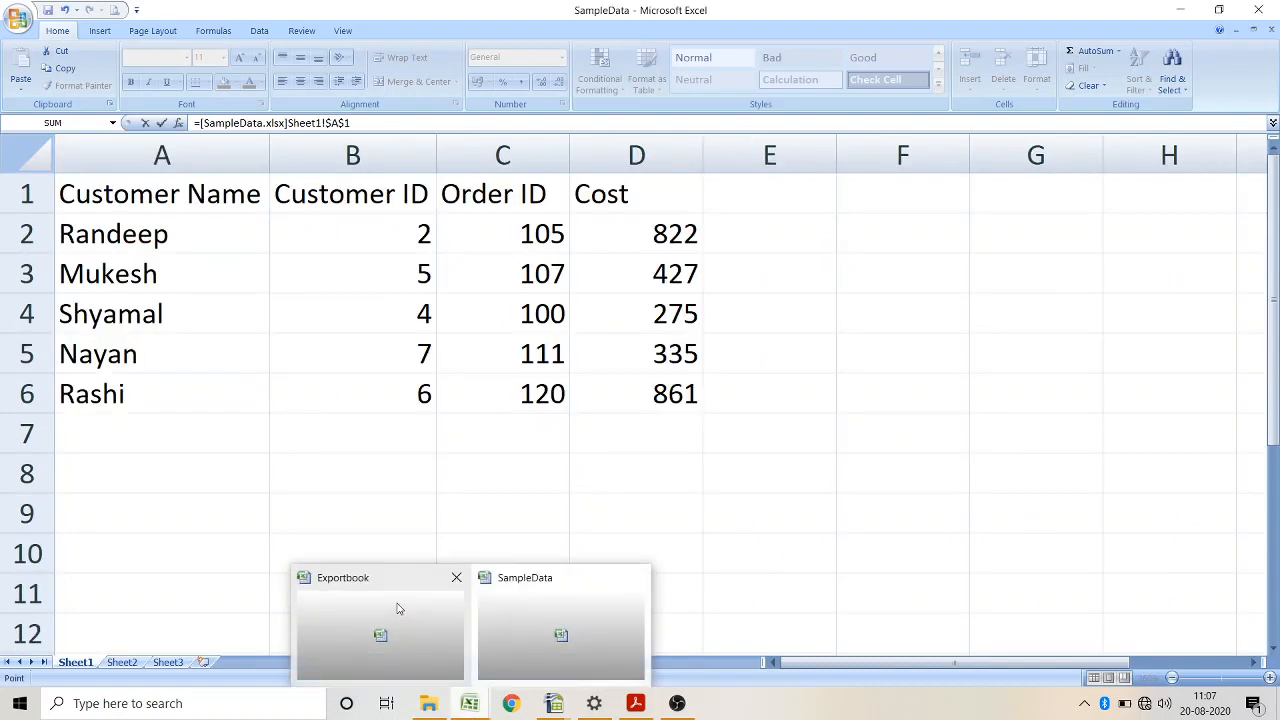
{"action": "left_click", "coordinate": [399, 605]}
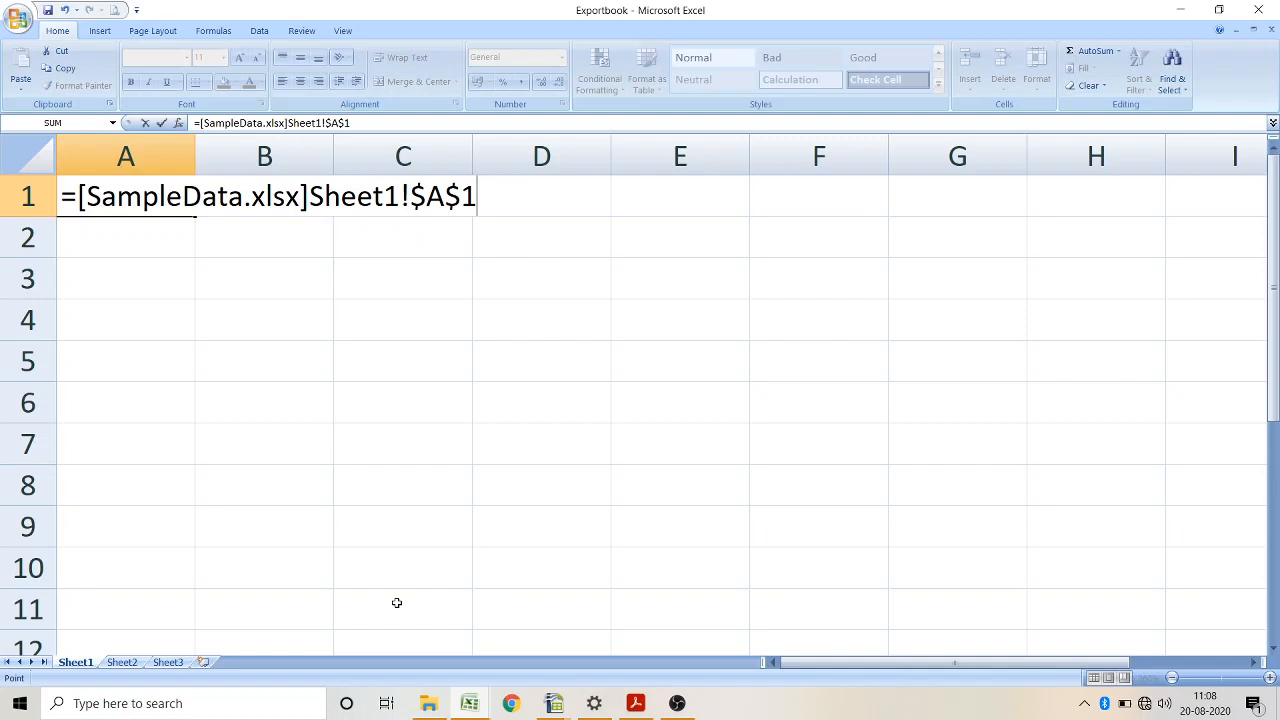
{"action": "key", "text": "BackSpace"}
{"action": "key", "text": "BackSpace"}
{"action": "key", "text": "BackSpace"}
{"action": "key", "text": "BackSpace"}
{"action": "key", "text": "BackSpace"}
{"action": "key", "text": "BackSpace"}
{"action": "key", "text": "BackSpace"}
{"action": "key", "text": "BackSpace"}
{"action": "key", "text": "BackSpace"}
{"action": "key", "text": "BackSpace"}
{"action": "key", "text": "BackSpace"}
{"action": "key", "text": "BackSpace"}
{"action": "key", "text": "BackSpace"}
{"action": "key", "text": "BackSpace"}
{"action": "key", "text": "BackSpace"}
{"action": "key", "text": "BackSpace"}
{"action": "key", "text": "BackSpace"}
{"action": "key", "text": "BackSpace"}
{"action": "key", "text": "BackSpace"}
{"action": "key", "text": "BackSpace"}
{"action": "key", "text": "BackSpace"}
{"action": "key", "text": "BackSpace"}
{"action": "key", "text": "BackSpace"}
{"action": "key", "text": "BackSpace"}
{"action": "key", "text": "BackSpace"}
{"action": "key", "text": "BackSpace"}
{"action": "key", "text": "BackSpace"}
{"action": "key", "text": "BackSpace"}
{"action": "key", "text": "BackSpace"}
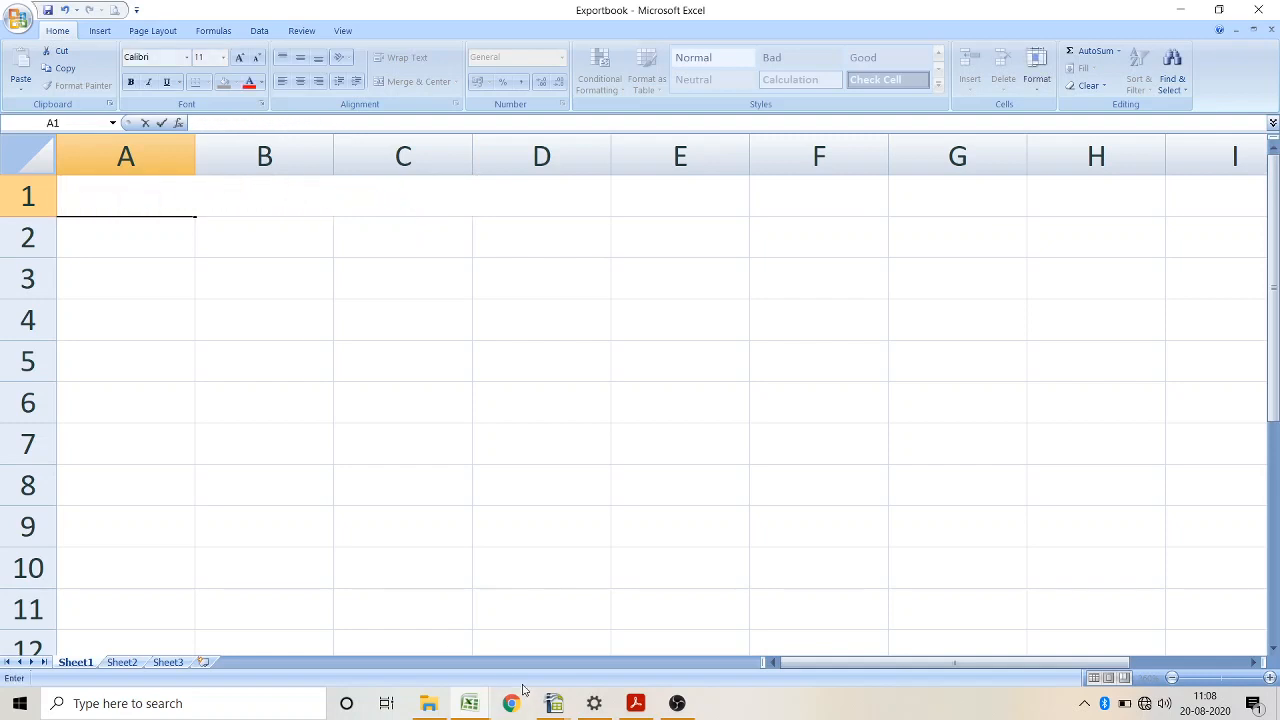
Step: Link A1 of Exportbook to the Customer Name heading in the other workbook with =[SampleData.xlsx]Sheet1!$A$1
{"action": "type", "text": "="}
{"action": "mouse_move", "coordinate": [469, 703]}
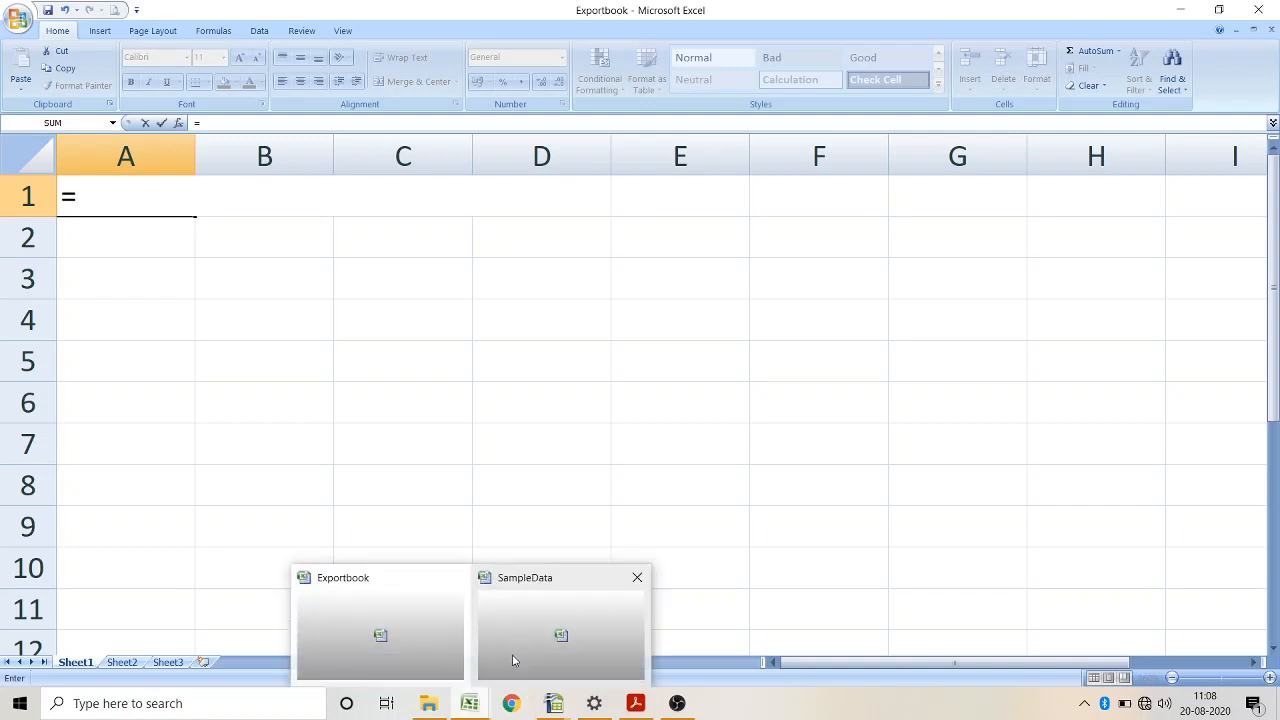
{"action": "left_click", "coordinate": [513, 653]}
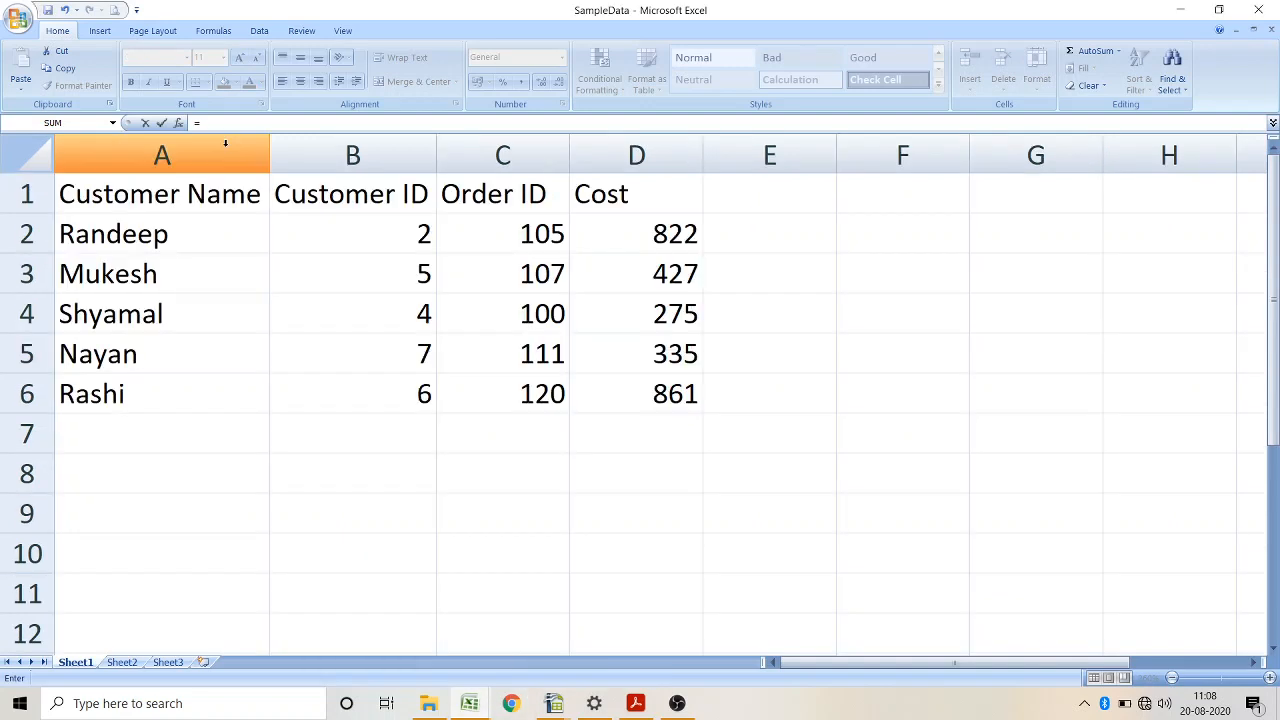
{"action": "left_click", "coordinate": [128, 201]}
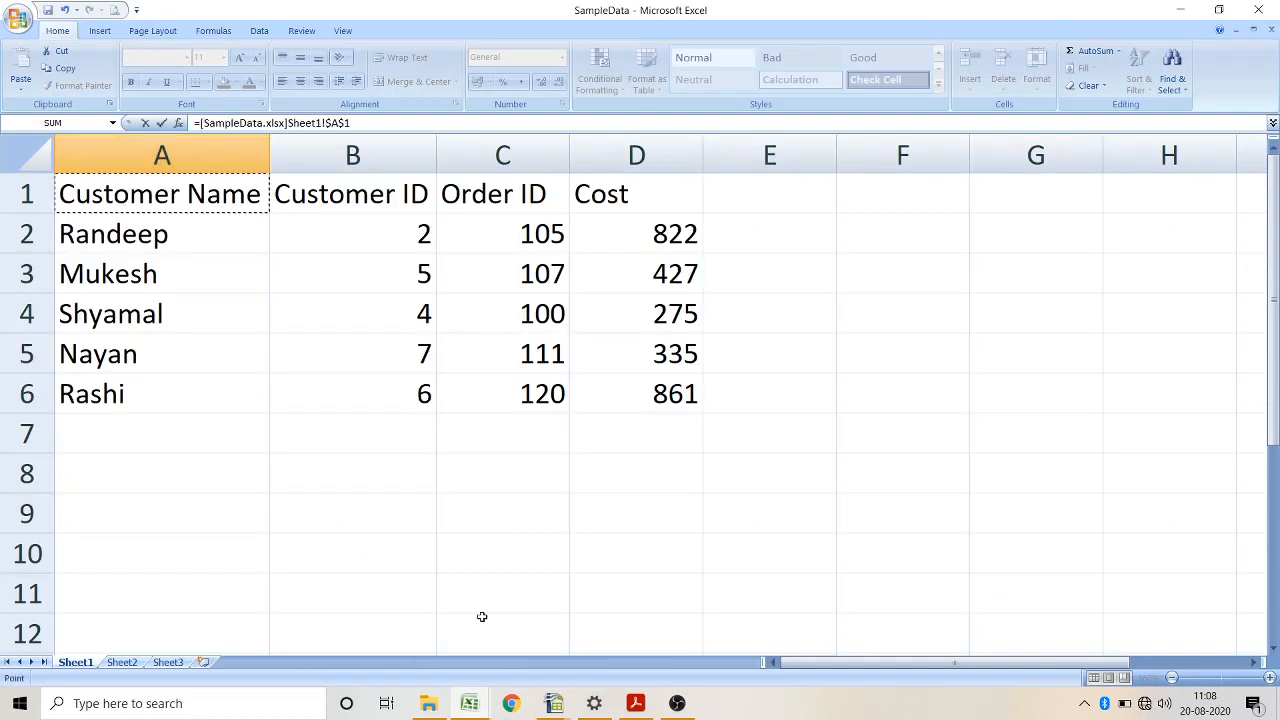
{"action": "mouse_move", "coordinate": [469, 703]}
{"action": "left_click", "coordinate": [410, 640]}
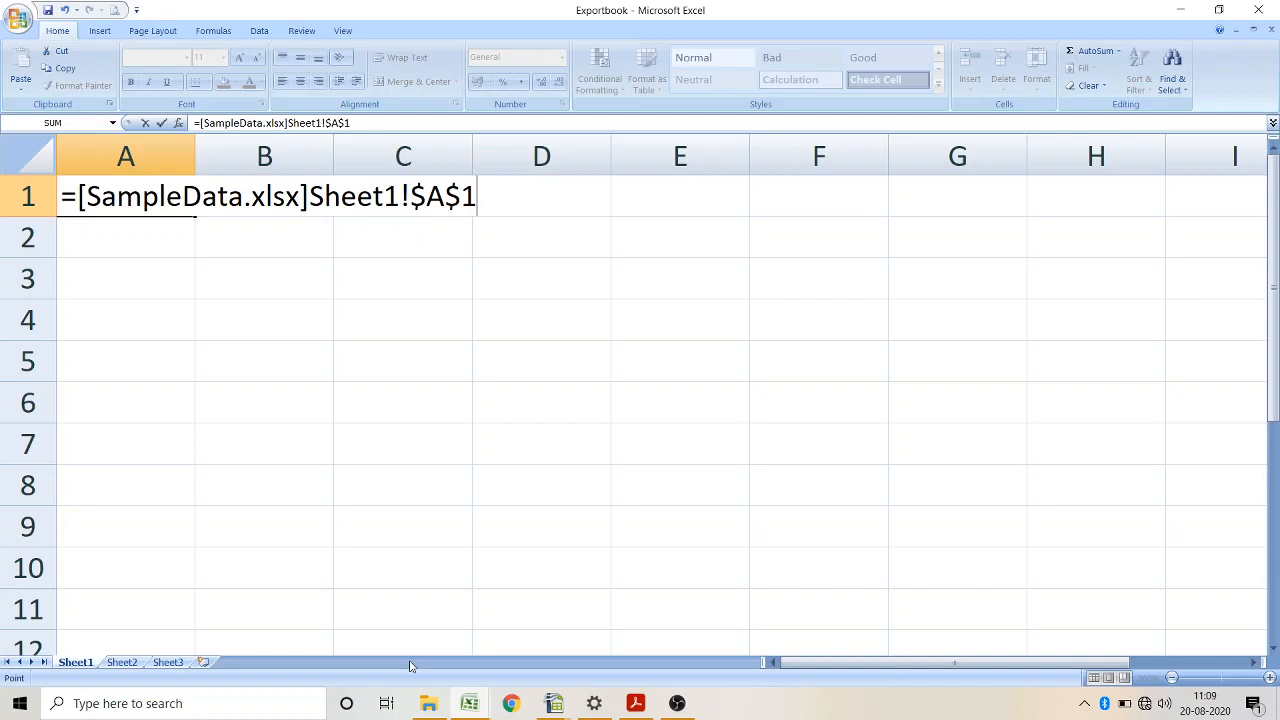
{"action": "key", "text": "Return"}
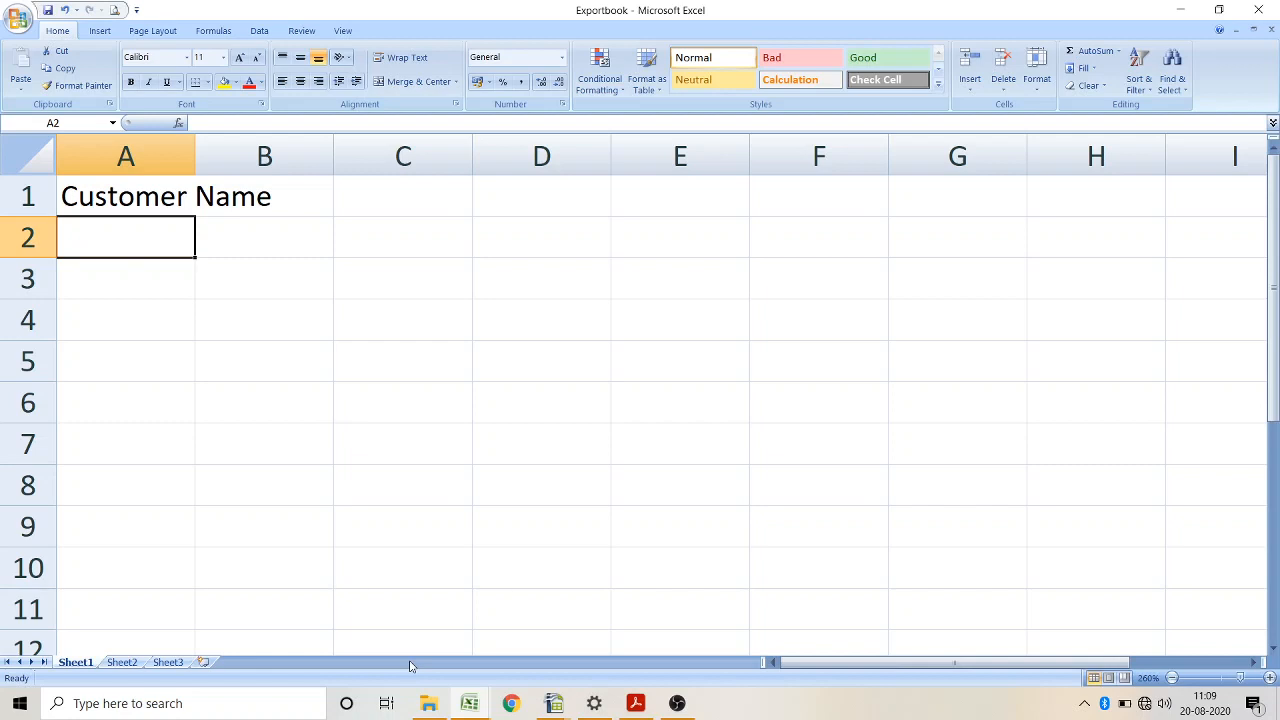
Step: Fit column A to its heading and fill the A1 link formula down through A6
{"action": "double_click", "coordinate": [193, 162]}
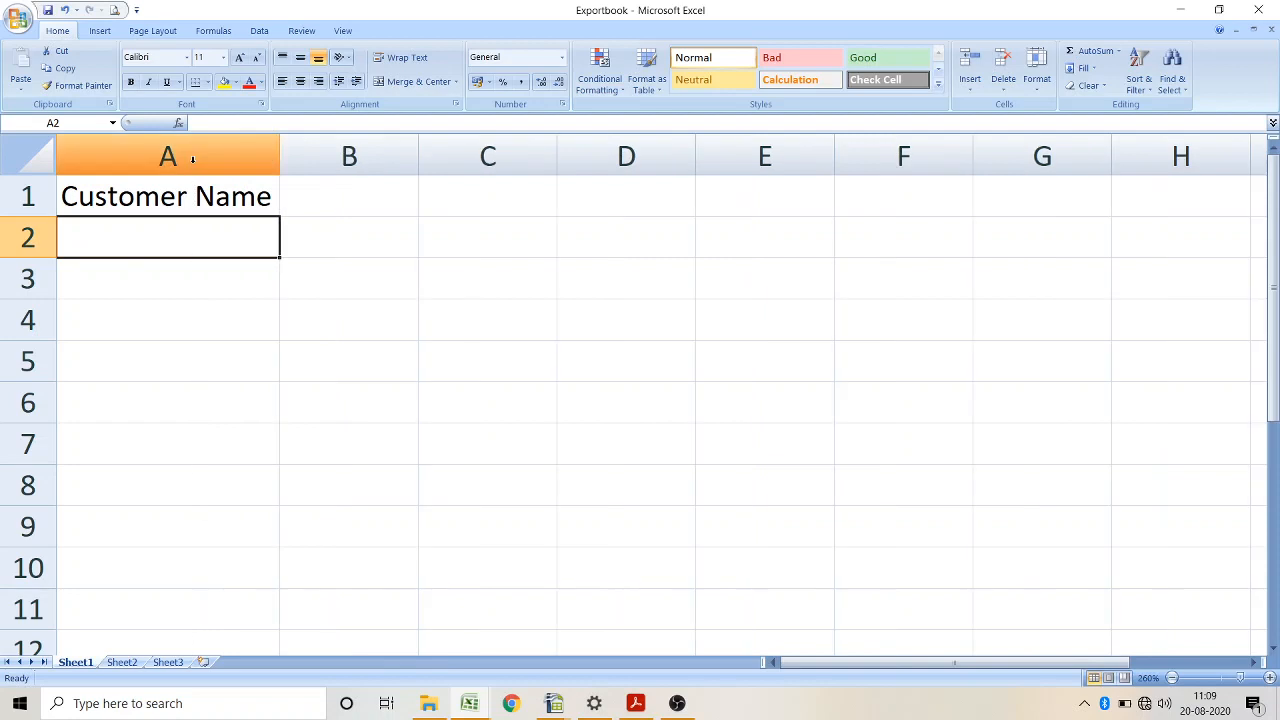
{"action": "left_click", "coordinate": [250, 197]}
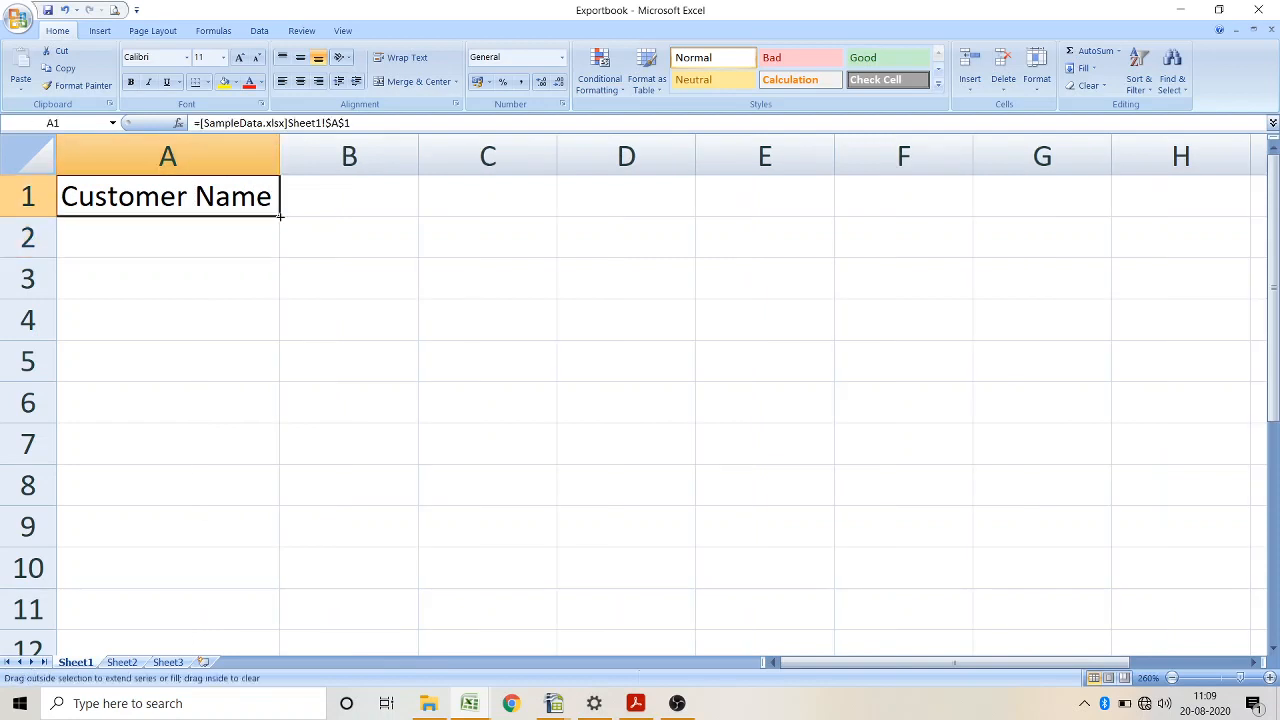
{"action": "left_click_drag", "start_coordinate": [281, 219], "coordinate": [238, 430]}
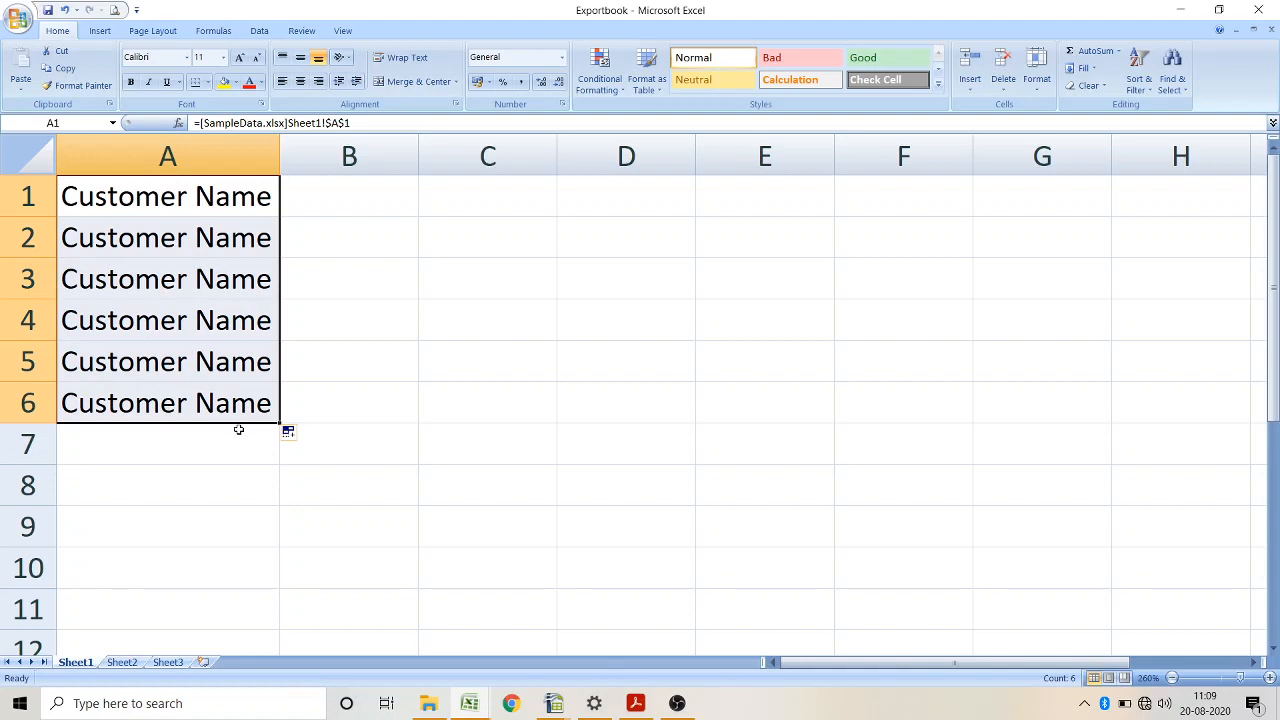
Step: Change the formula in A2 to =[SampleData.xlsx]Sheet1!$A$2 so it refers to the first customer's name
{"action": "double_click", "coordinate": [240, 236]}
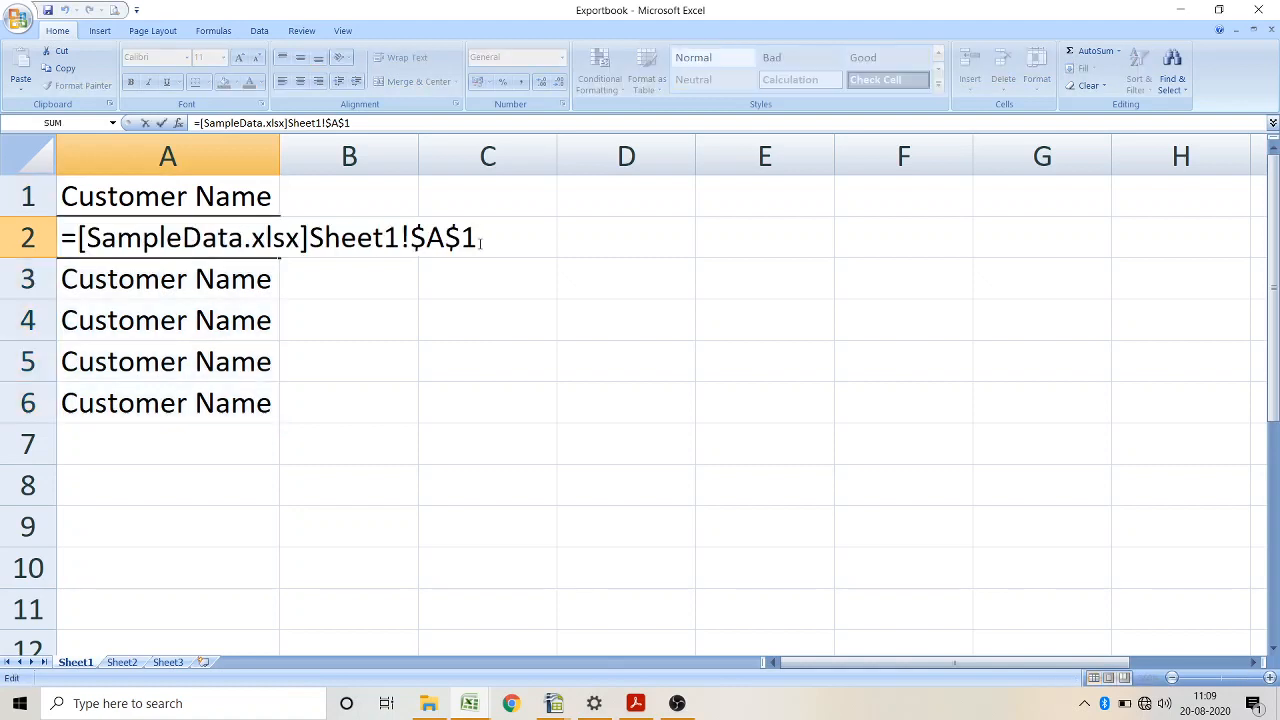
{"action": "left_click_drag", "start_coordinate": [478, 240], "coordinate": [411, 240]}
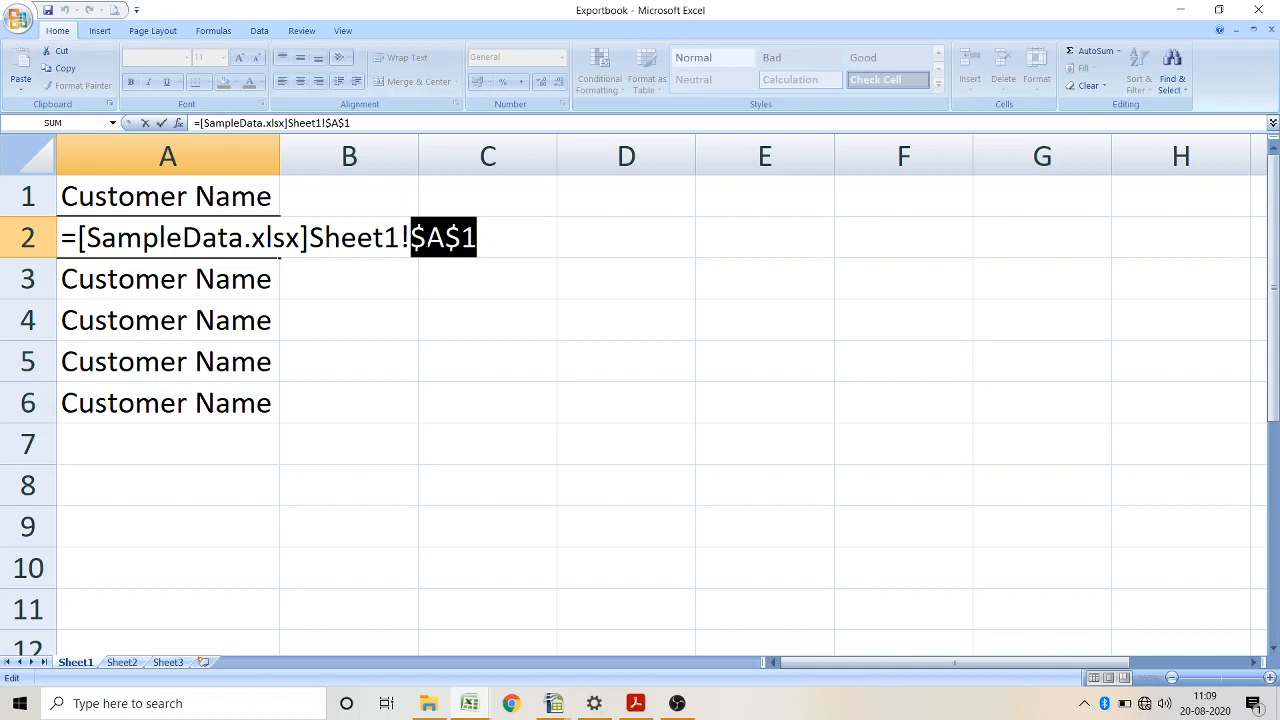
{"action": "key", "text": "Left"}
{"action": "key", "text": "Delete"}
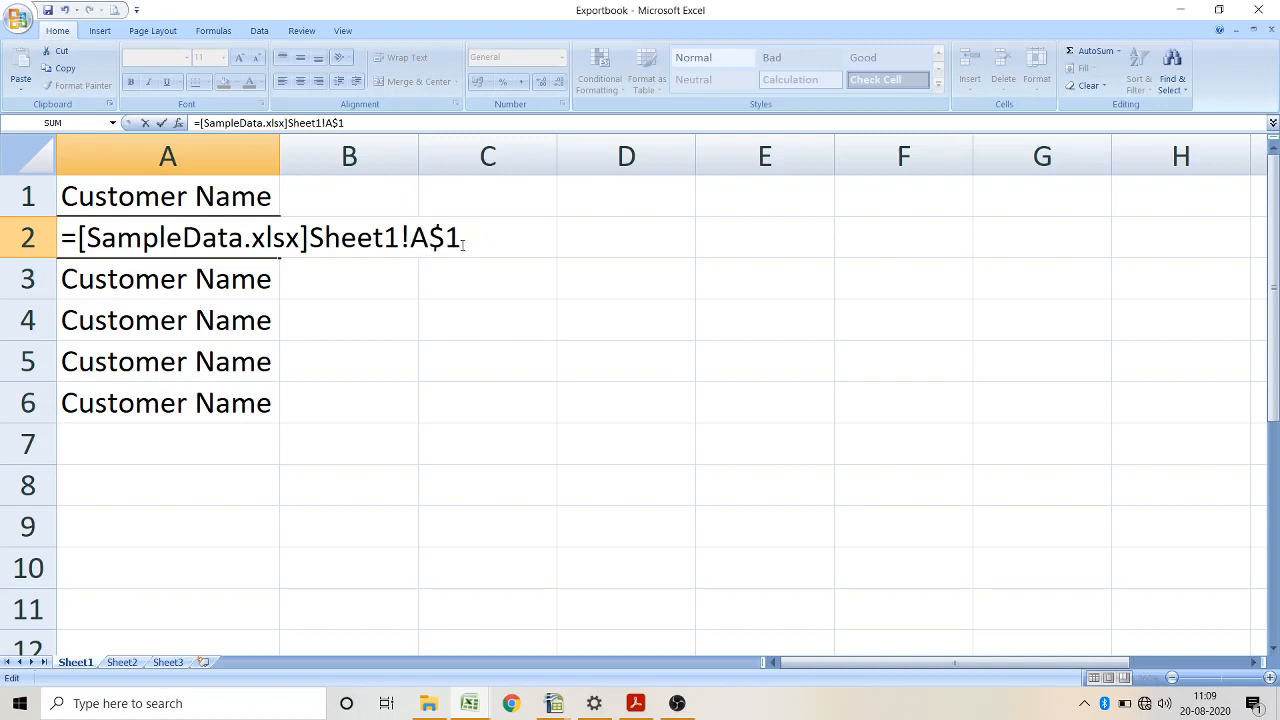
{"action": "left_click", "coordinate": [462, 245]}
{"action": "left_click", "coordinate": [446, 244]}
{"action": "key", "text": "BackSpace"}
{"action": "type", "text": "$"}
{"action": "key", "text": "shift+Left"}
{"action": "left_click", "coordinate": [416, 246]}
{"action": "key", "text": "Right"}
{"action": "key", "text": "Delete"}
{"action": "type", "text": "$"}
{"action": "key", "text": "BackSpace"}
{"action": "type", "text": "$"}
{"action": "left_click", "coordinate": [416, 246]}
{"action": "type", "text": "$"}
{"action": "left_click", "coordinate": [489, 241]}
{"action": "key", "text": "BackSpace"}
{"action": "type", "text": "2"}
{"action": "key", "text": "Return"}
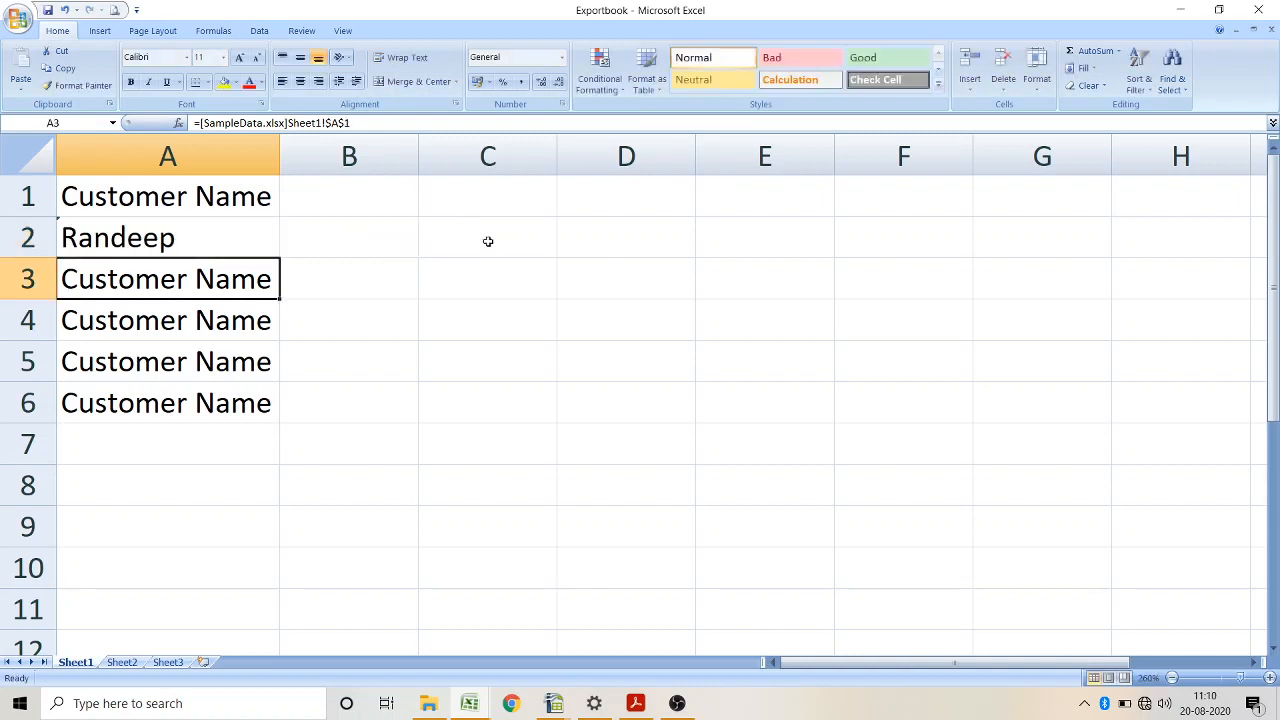
Step: Try to fill the absolute reference in A2 down through A6 and undo the fill
{"action": "left_click", "coordinate": [254, 238]}
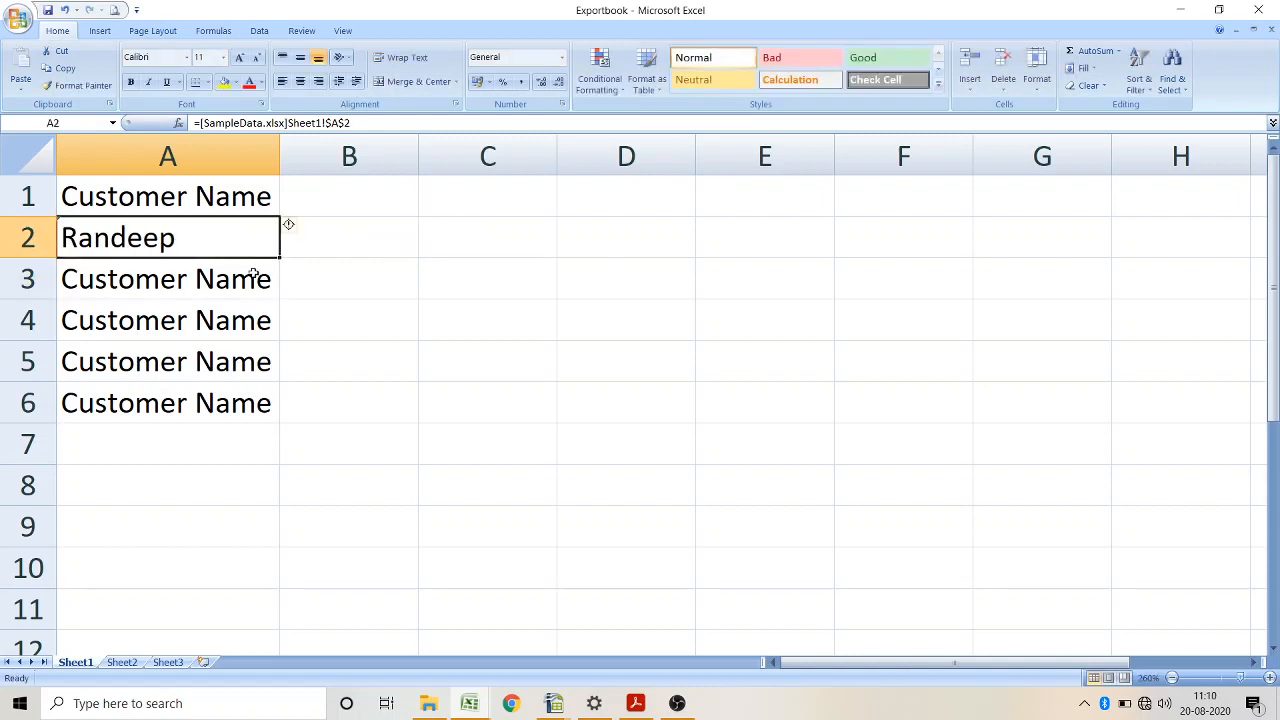
{"action": "left_click_drag", "start_coordinate": [254, 279], "coordinate": [242, 404]}
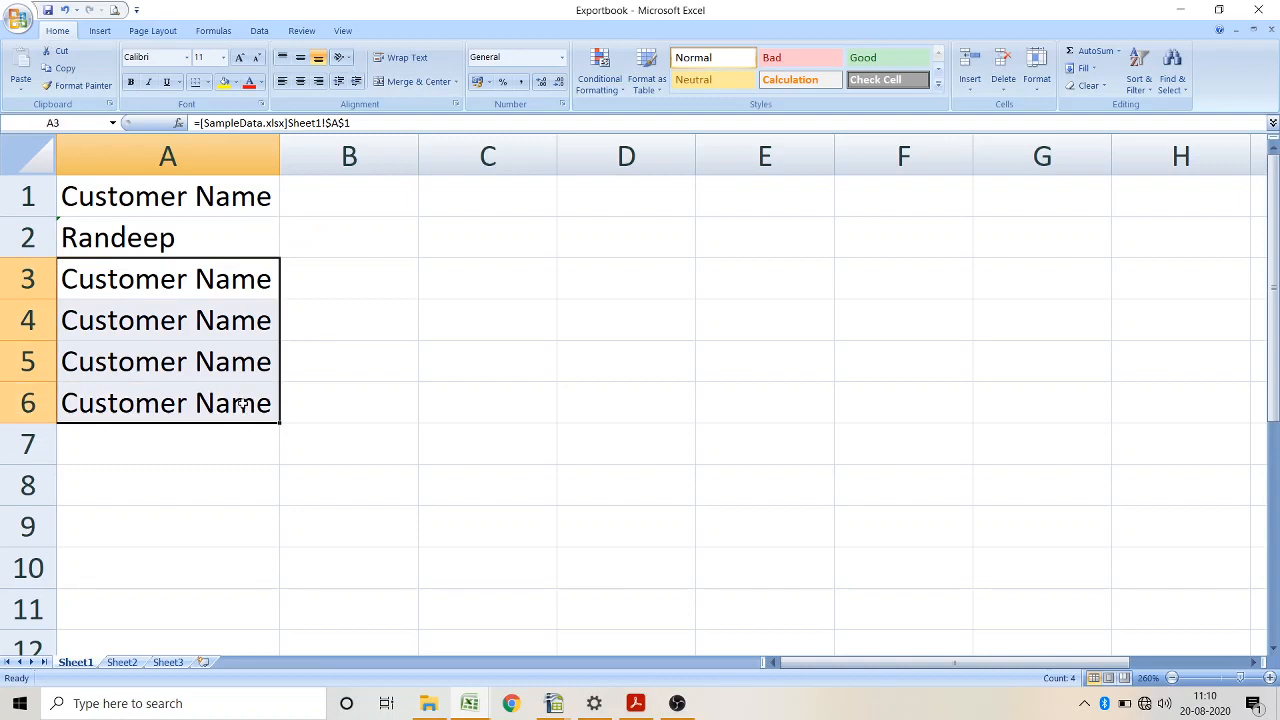
{"action": "left_click", "coordinate": [214, 250]}
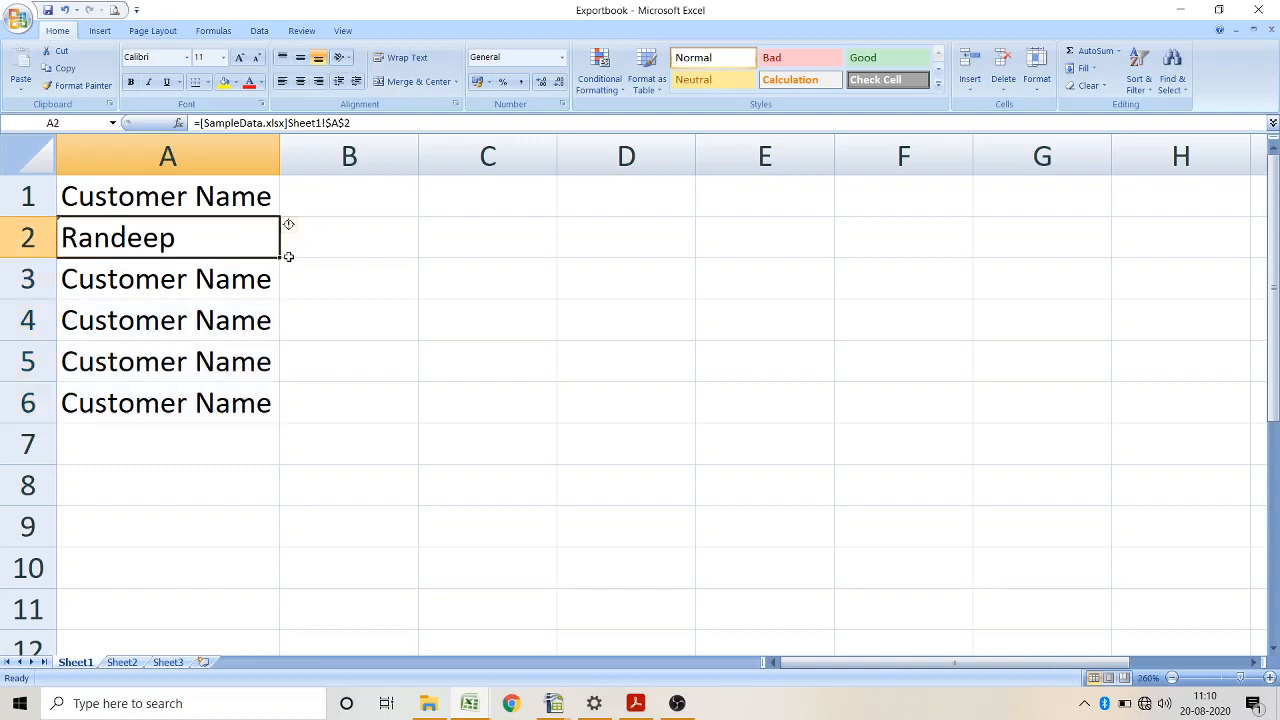
{"action": "left_click_drag", "start_coordinate": [282, 258], "coordinate": [268, 406]}
{"action": "key", "text": "ctrl+z"}
Step: Make the reference in A2 relative by changing its formula to =[SampleData.xlsx]Sheet1!A2
{"action": "double_click", "coordinate": [254, 249]}
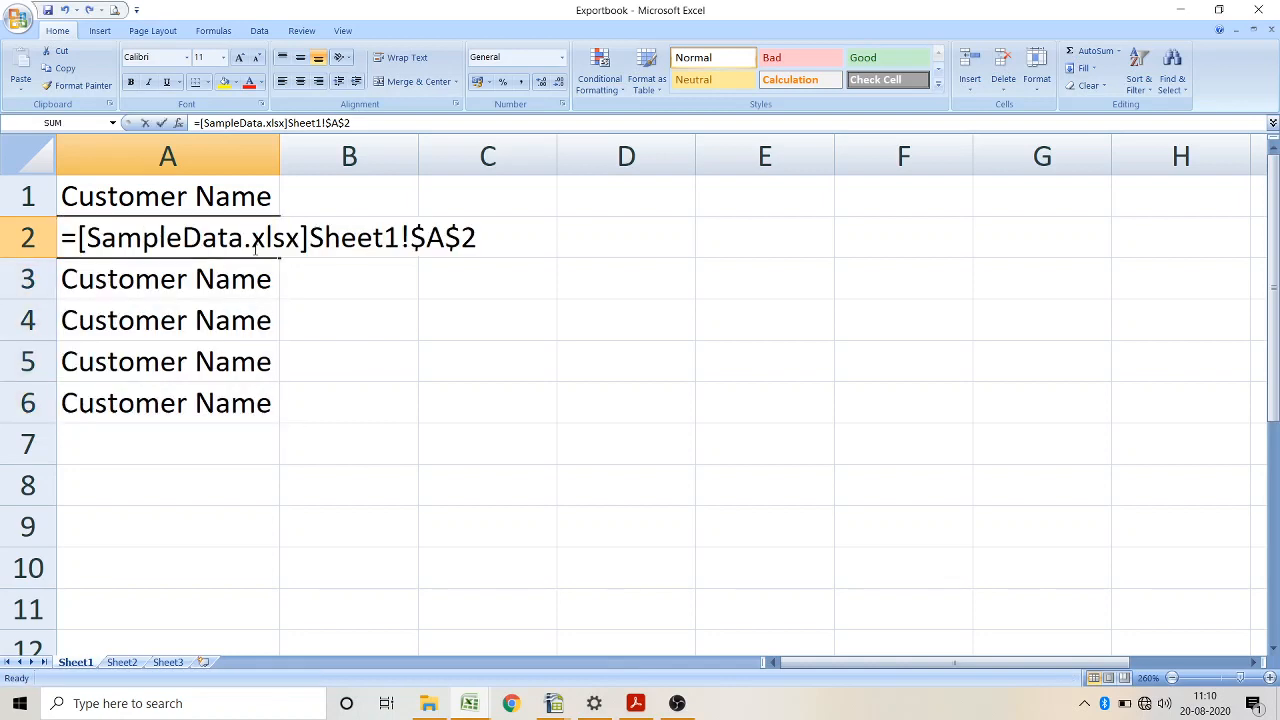
{"action": "left_click", "coordinate": [426, 237]}
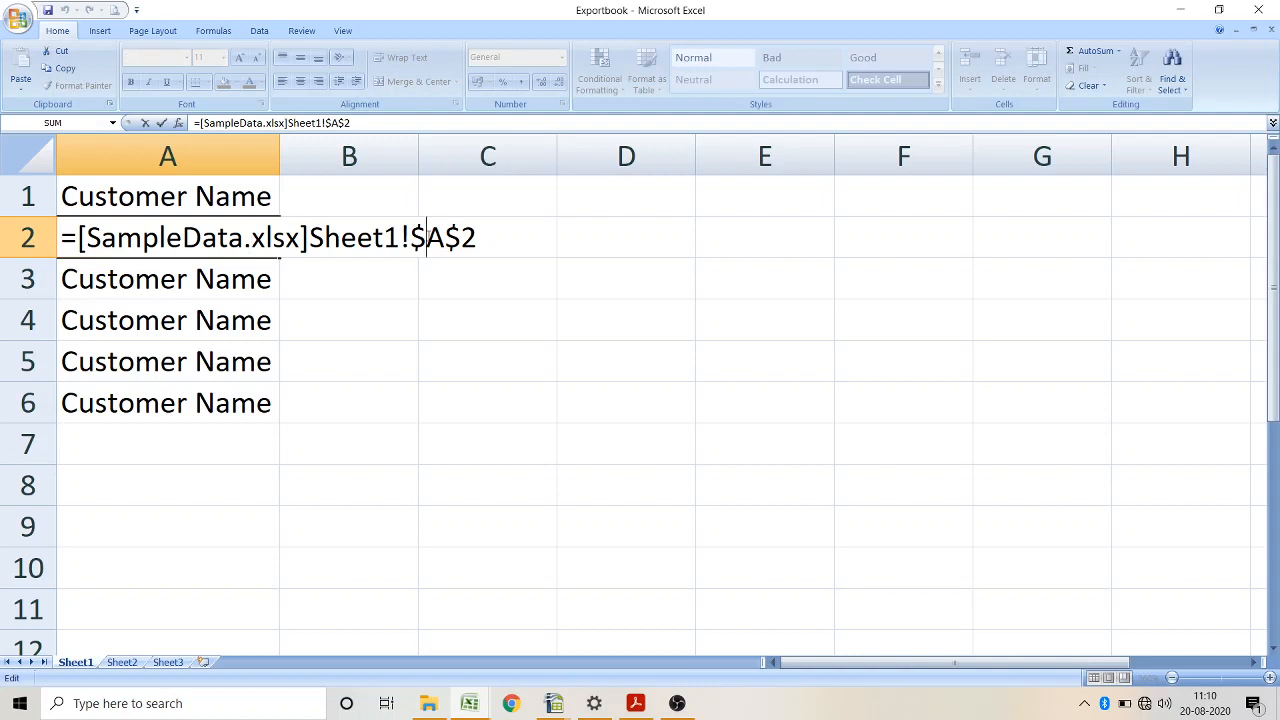
{"action": "key", "text": "BackSpace"}
{"action": "left_click", "coordinate": [445, 237]}
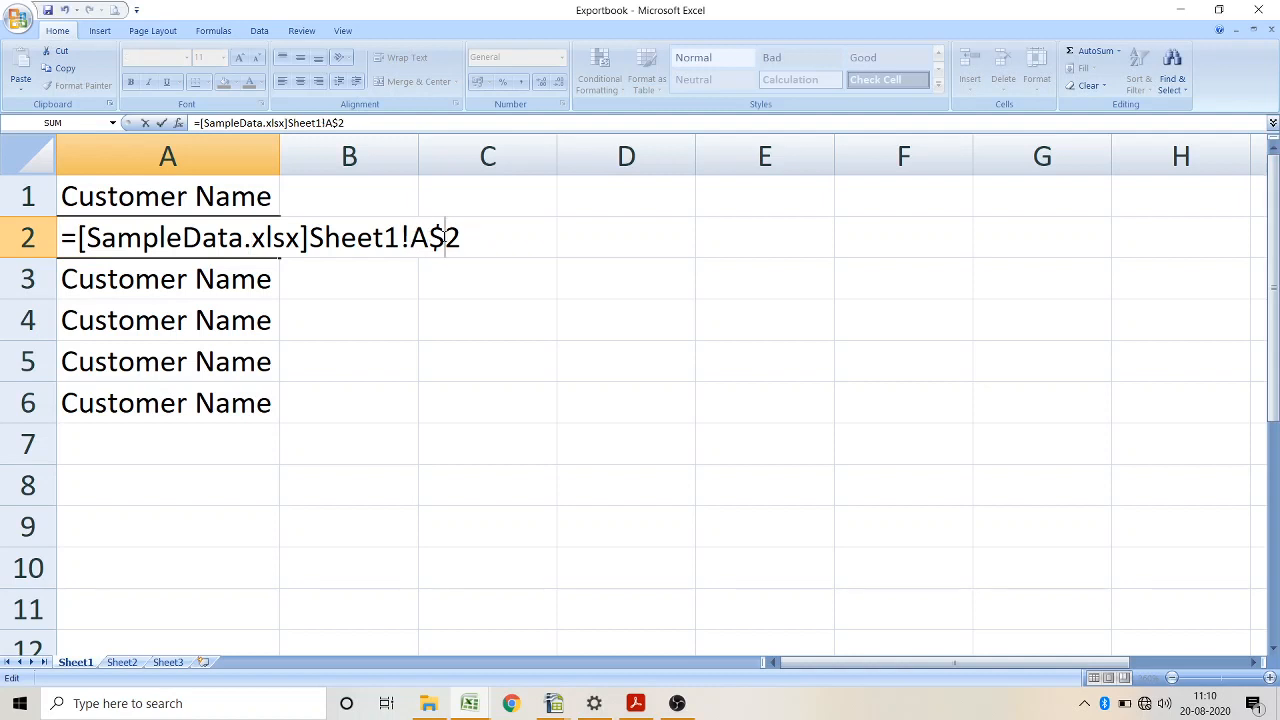
{"action": "key", "text": "BackSpace"}
{"action": "key", "text": "Return"}
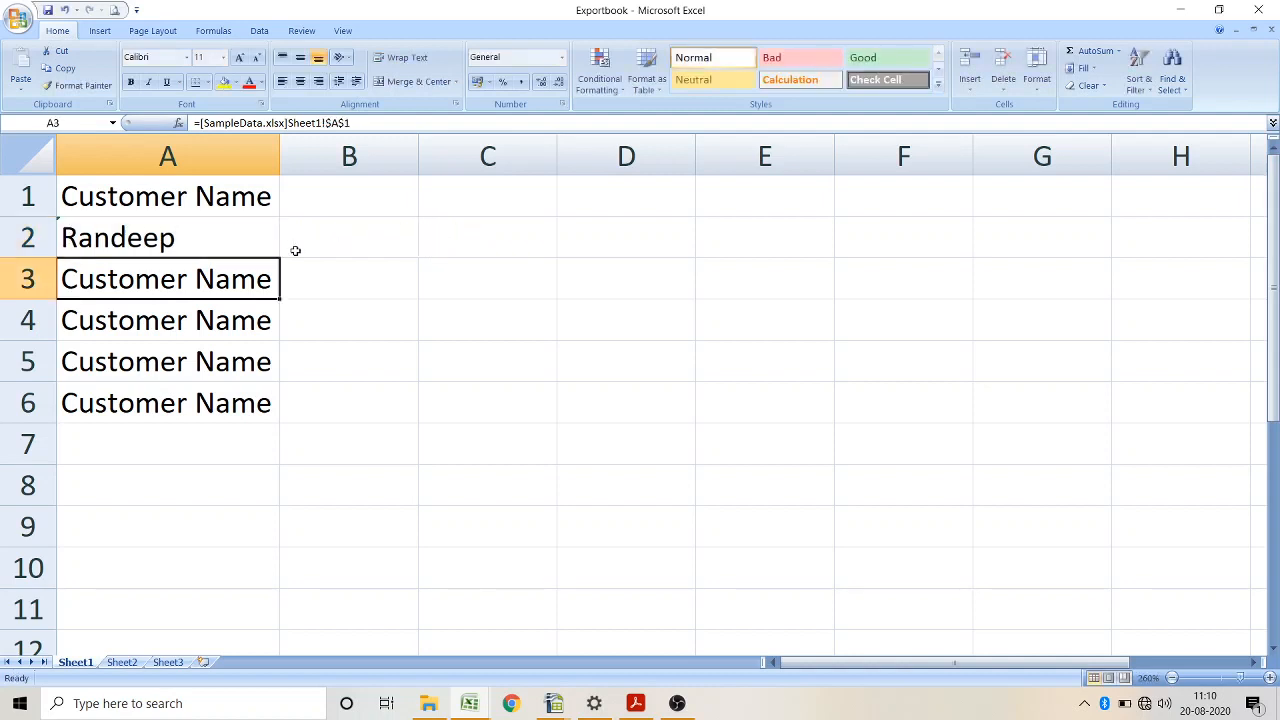
Step: Fill the relative link formula from A2 down through A6 and compare the names with the SampleData workbook
{"action": "left_click", "coordinate": [266, 243]}
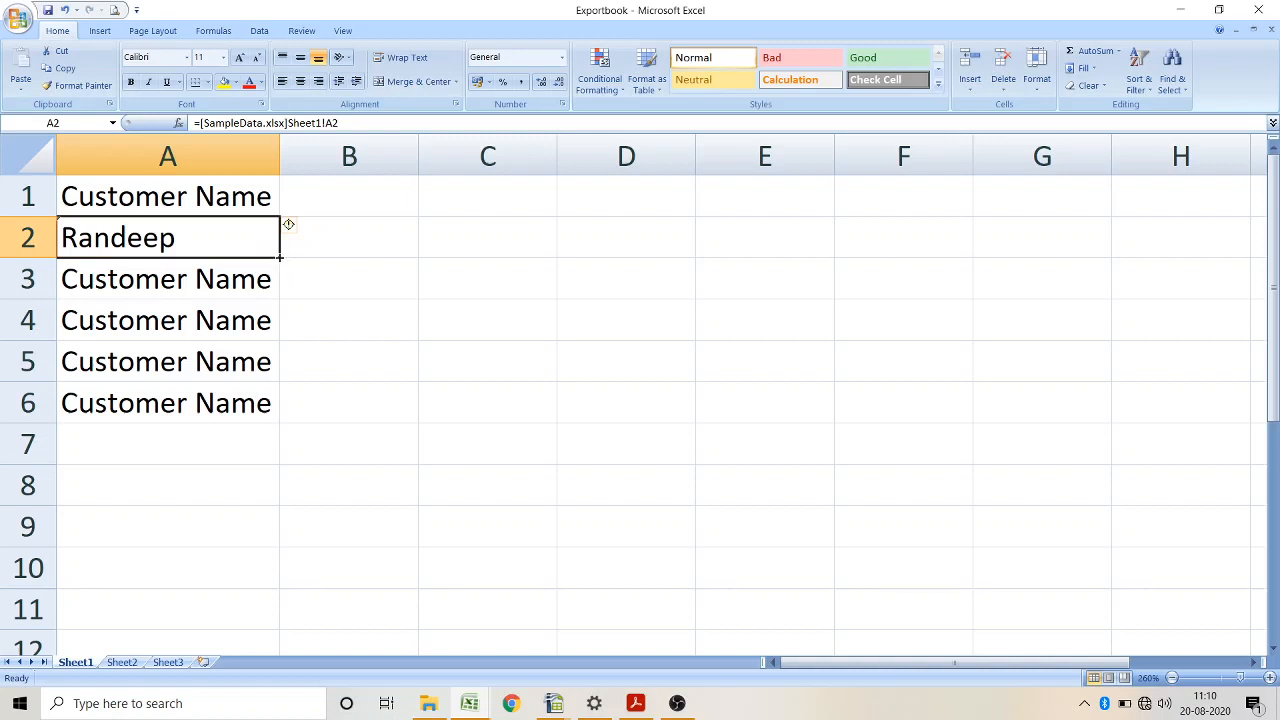
{"action": "left_click_drag", "start_coordinate": [280, 257], "coordinate": [258, 418]}
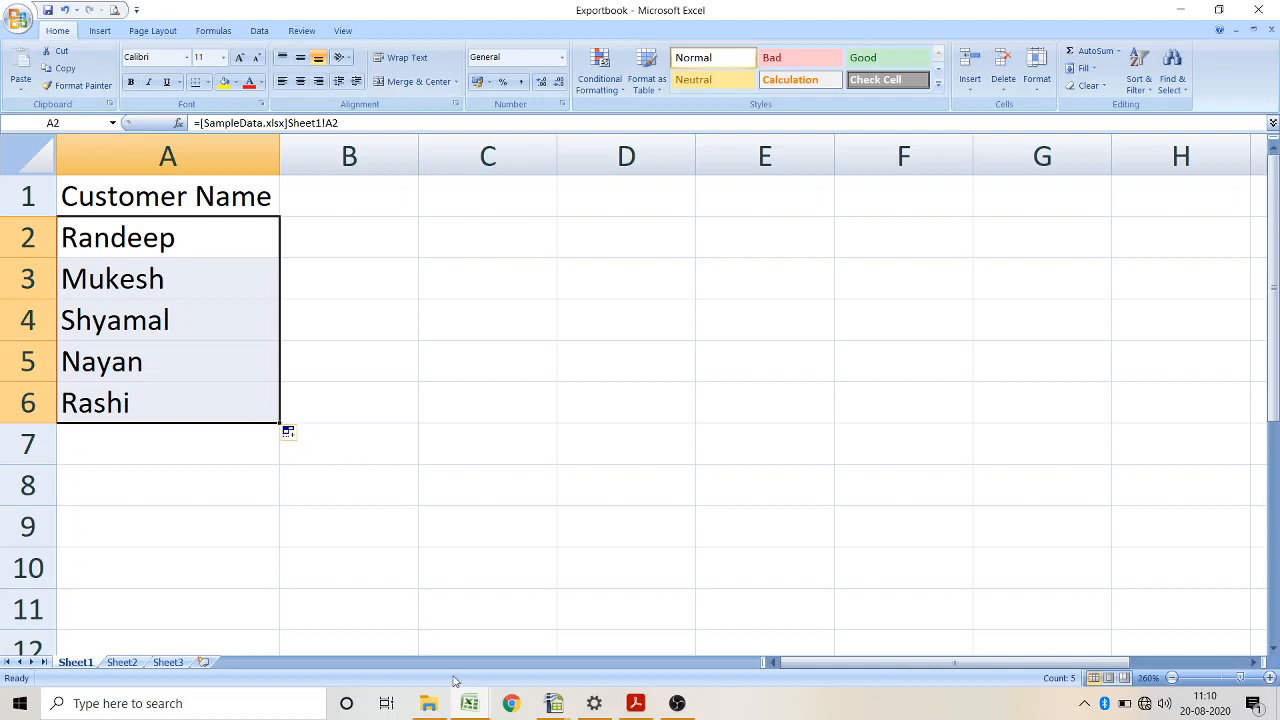
{"action": "mouse_move", "coordinate": [469, 703]}
{"action": "left_click", "coordinate": [505, 649]}
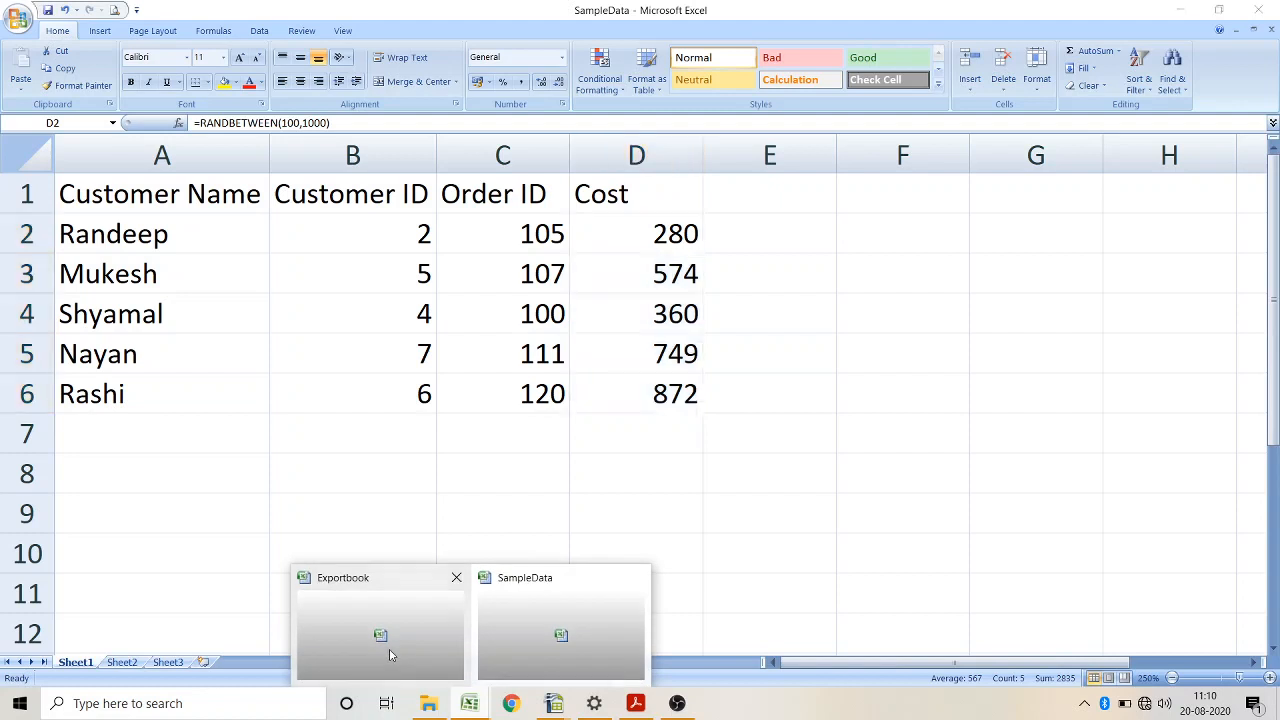
{"action": "left_click", "coordinate": [380, 630]}
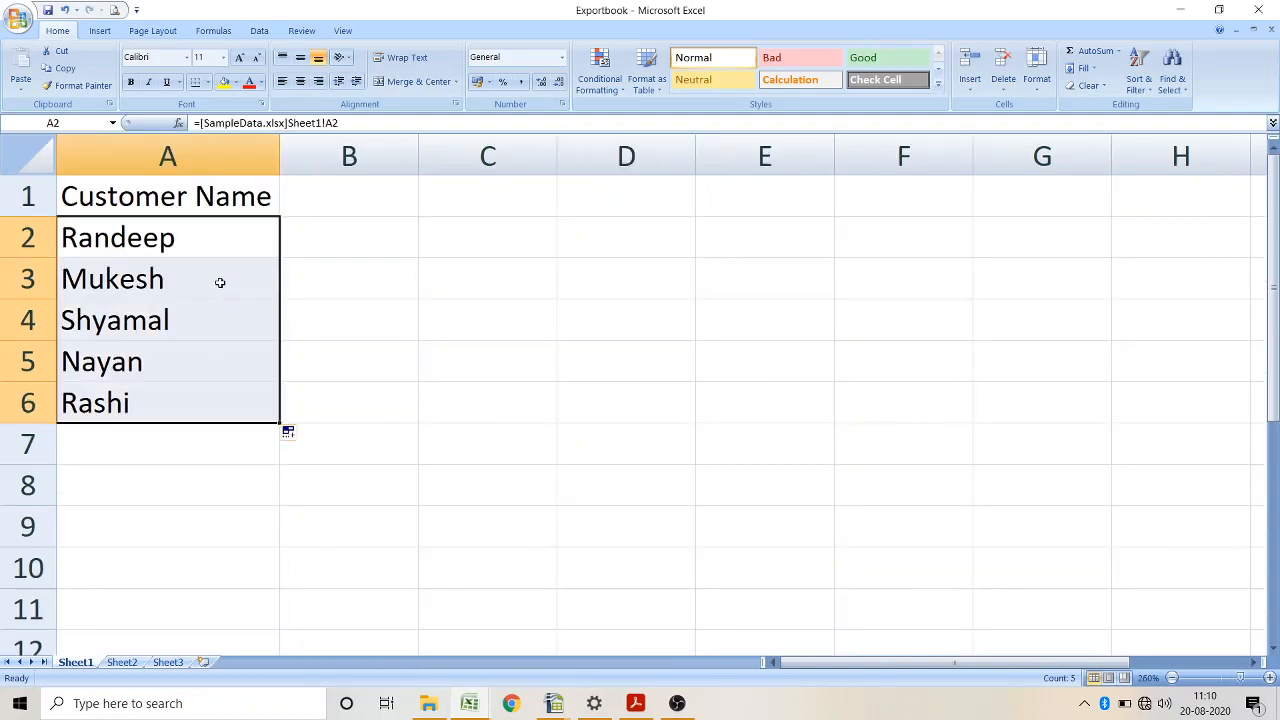
{"action": "left_click", "coordinate": [231, 245]}
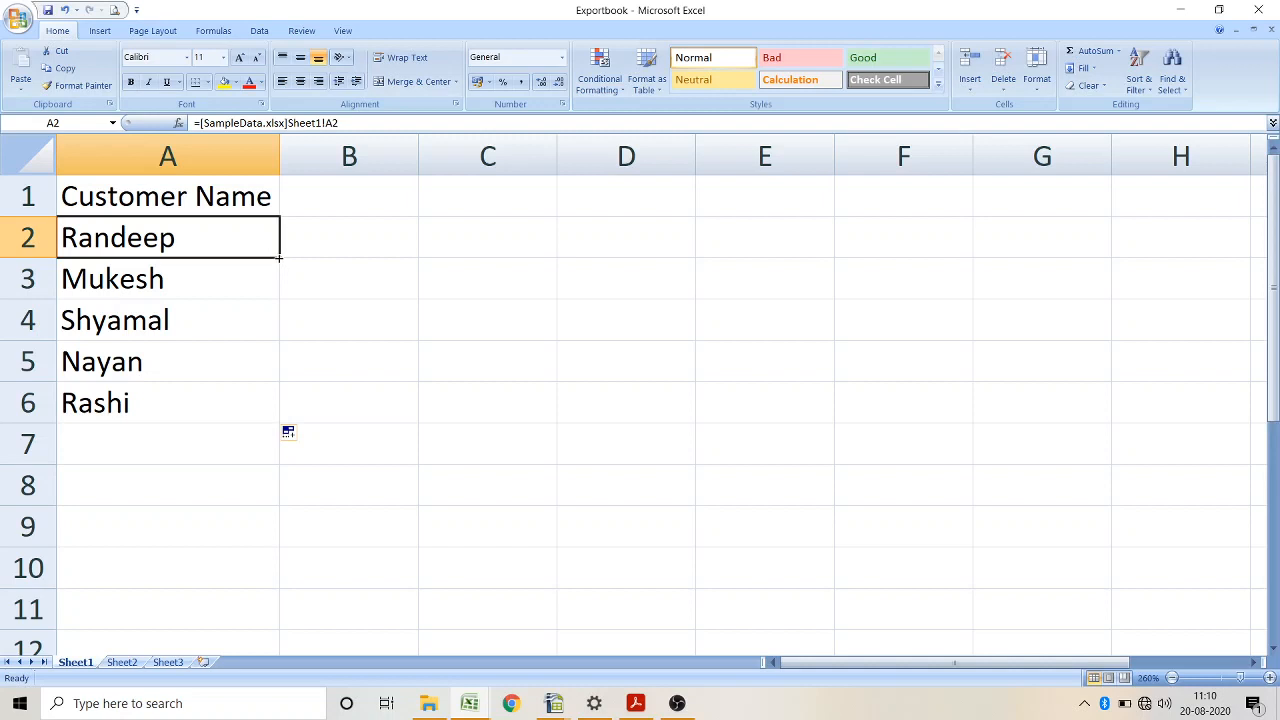
{"action": "left_click_drag", "start_coordinate": [280, 258], "coordinate": [272, 427]}
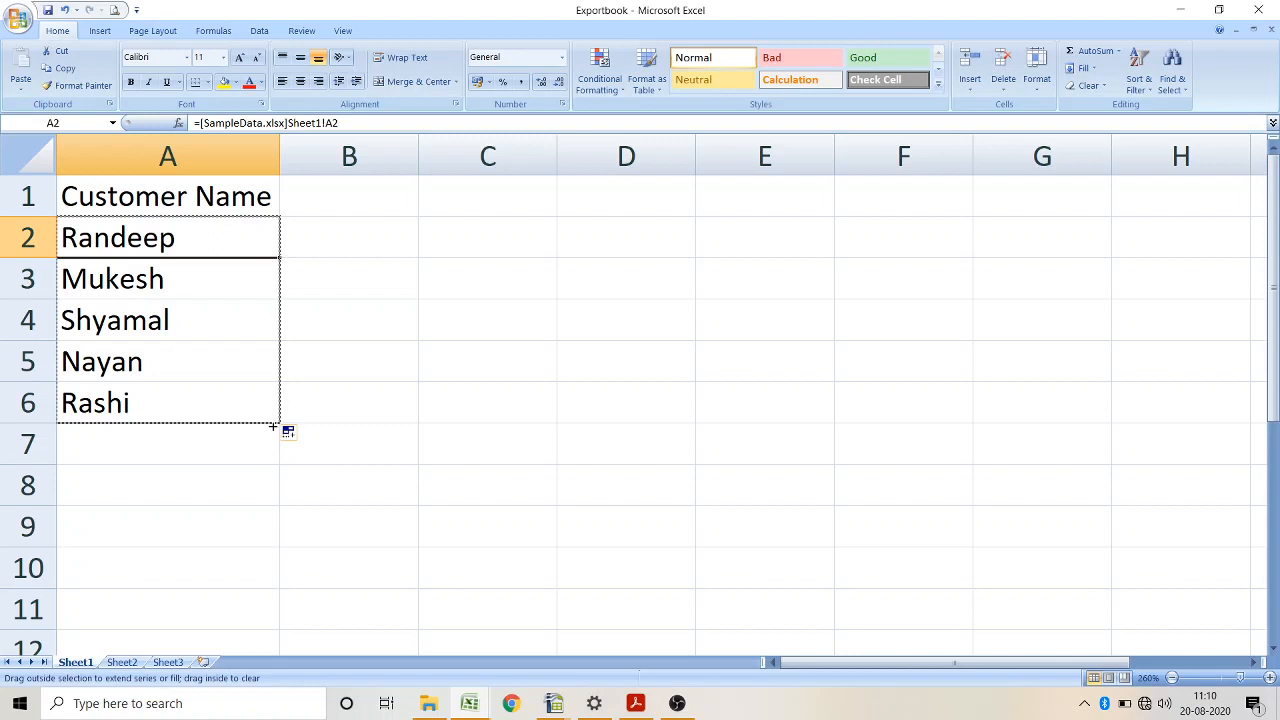
{"action": "left_click_drag", "start_coordinate": [272, 427], "coordinate": [273, 427]}
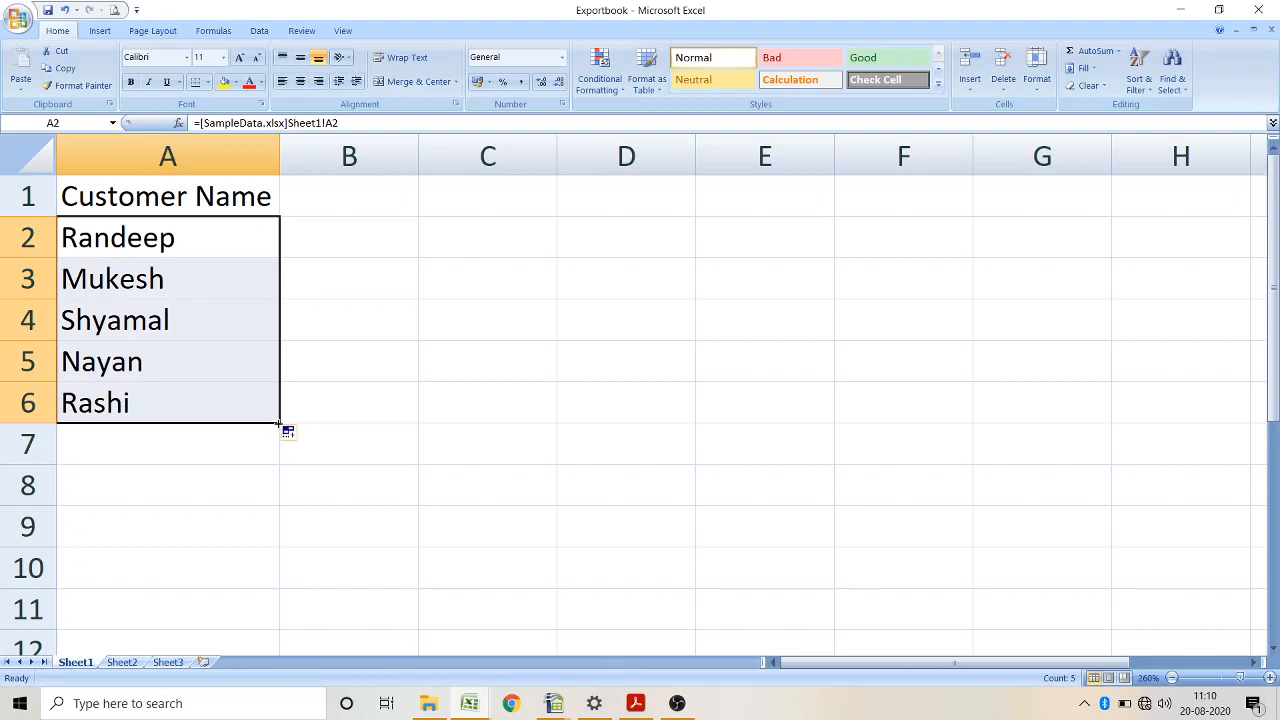
Step: Try to fill the A2:A6 link formulas across through column E and undo the fill
{"action": "left_click_drag", "start_coordinate": [280, 424], "coordinate": [664, 393]}
{"action": "left_click_drag", "start_coordinate": [741, 406], "coordinate": [792, 416]}
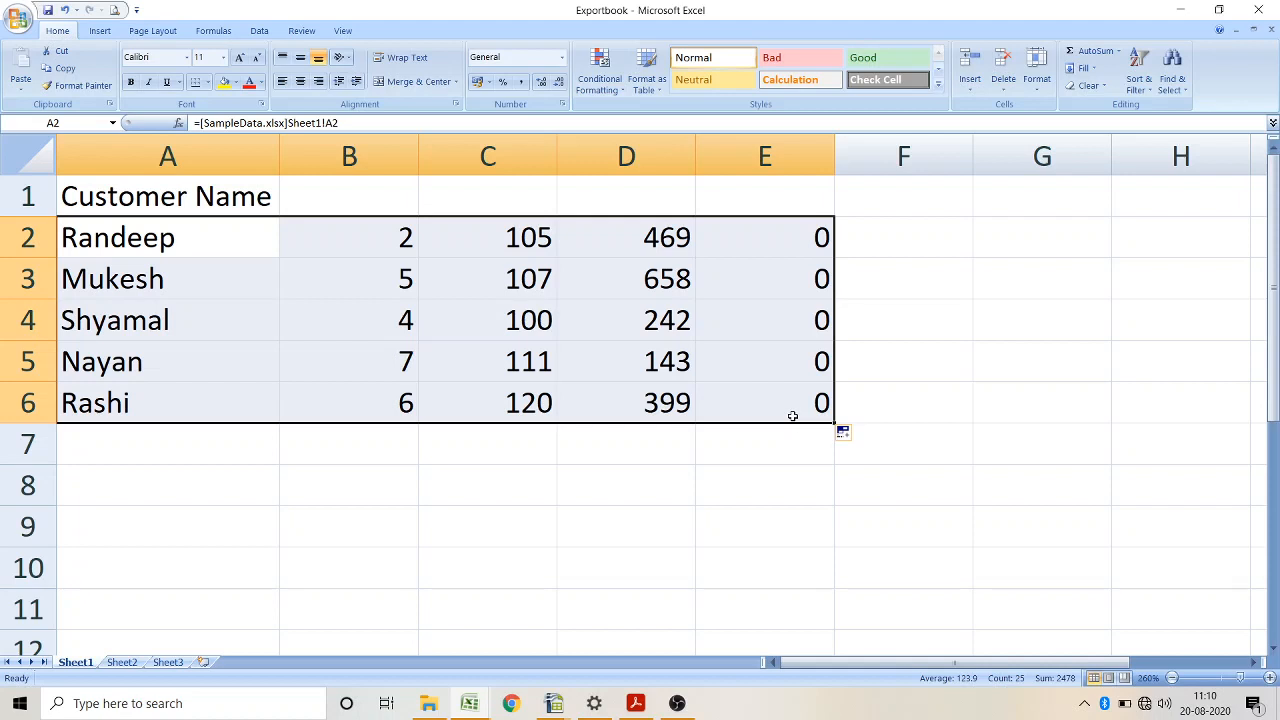
{"action": "key", "text": "ctrl+z"}
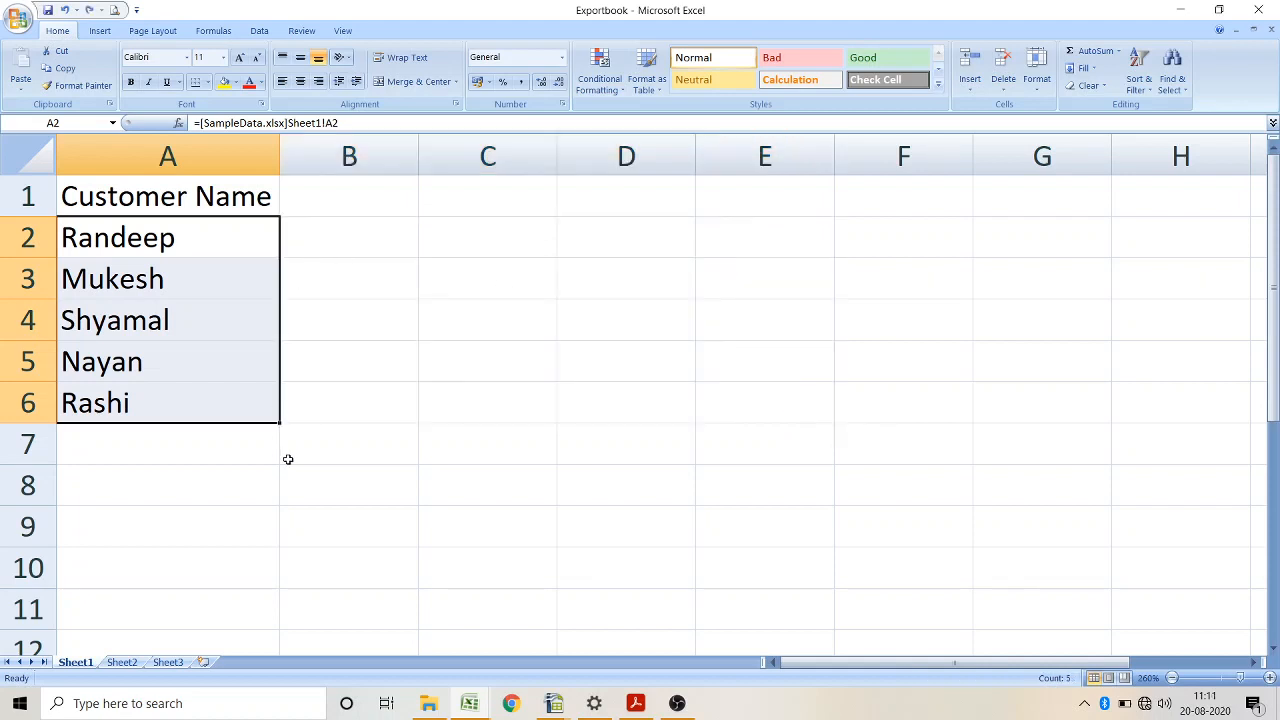
Step: Fill the A2:A6 link formulas across through column D, check them against SampleData, and extend the fill up to row 1
{"action": "left_click_drag", "start_coordinate": [277, 422], "coordinate": [662, 440]}
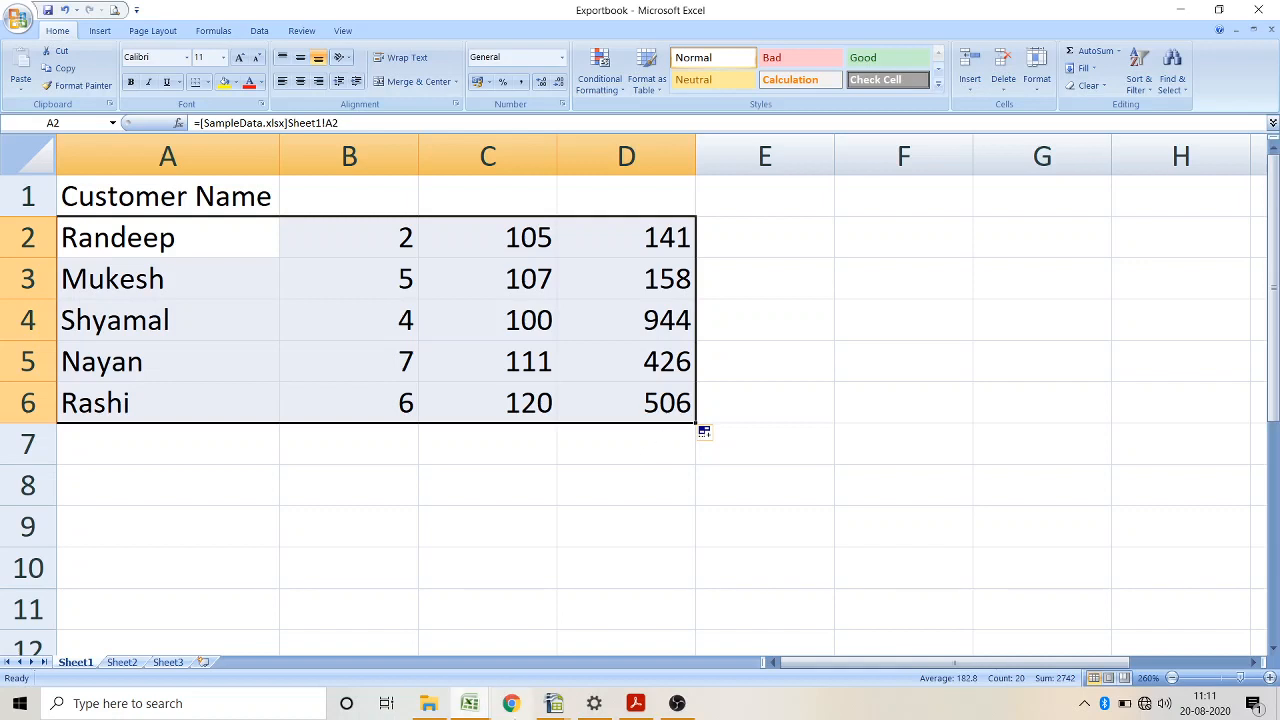
{"action": "mouse_move", "coordinate": [469, 703]}
{"action": "left_click", "coordinate": [529, 649]}
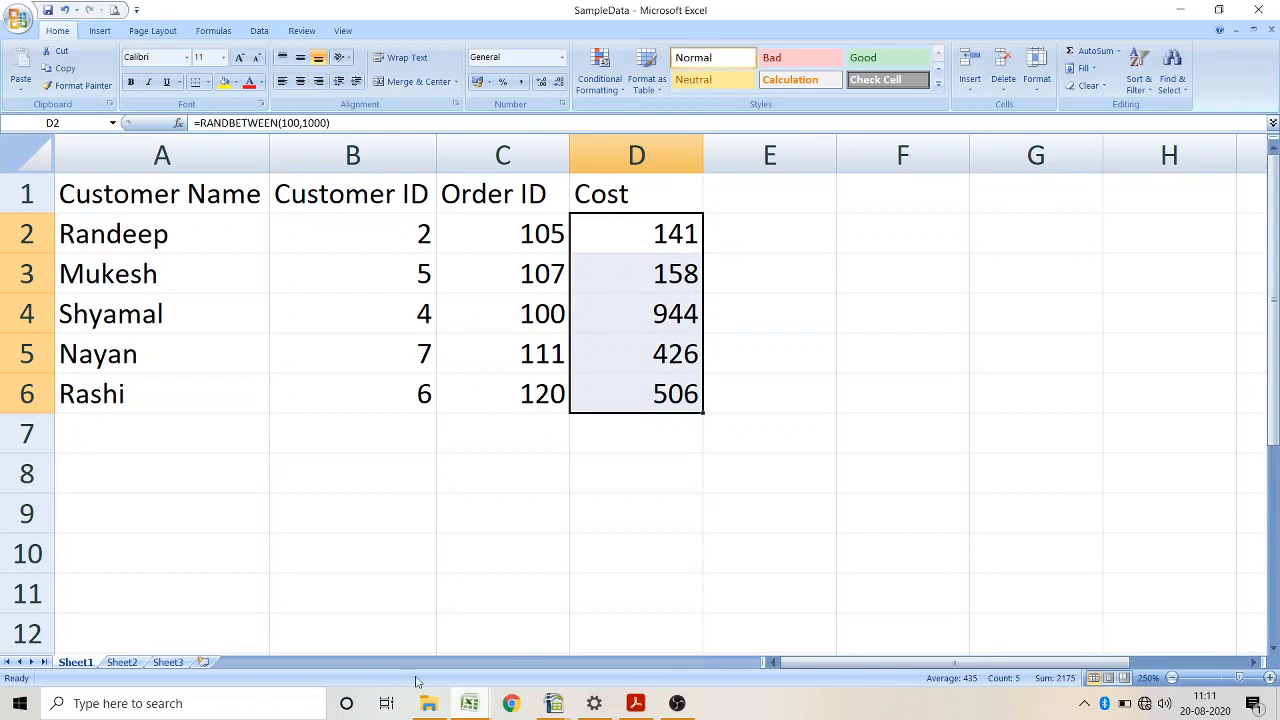
{"action": "mouse_move", "coordinate": [469, 703]}
{"action": "left_click", "coordinate": [381, 655]}
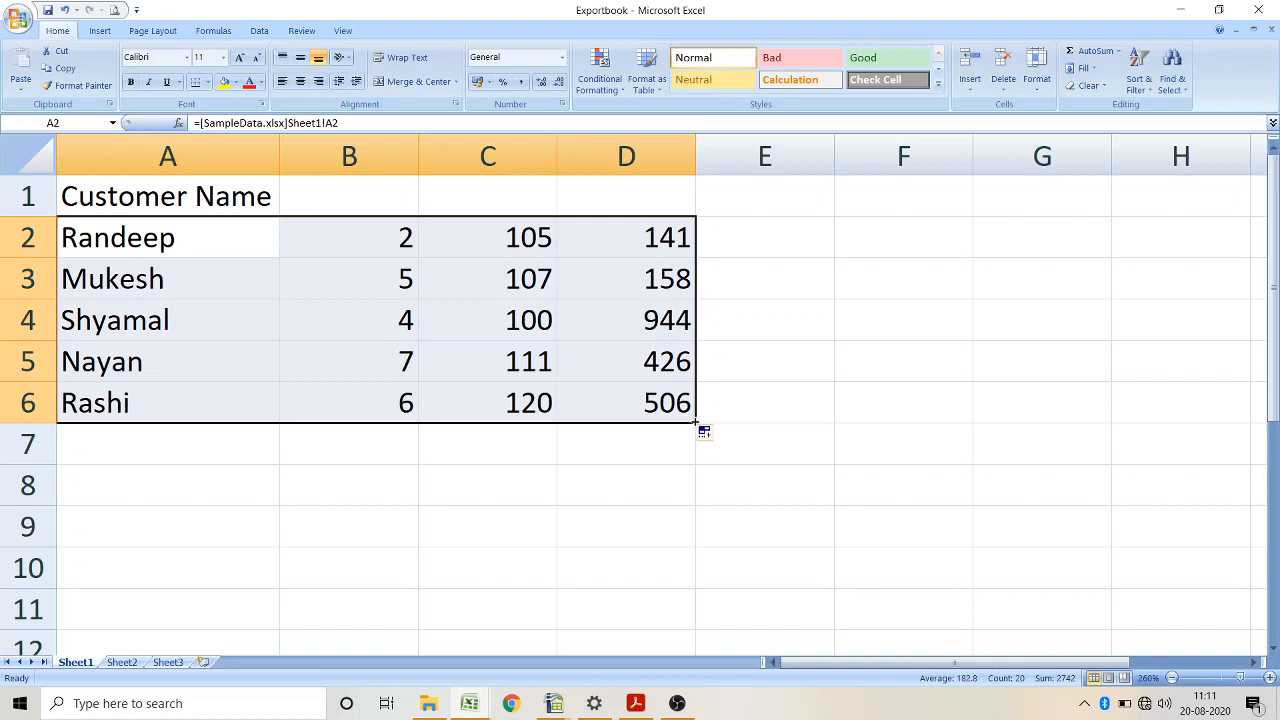
{"action": "left_click_drag", "start_coordinate": [697, 424], "coordinate": [689, 195]}
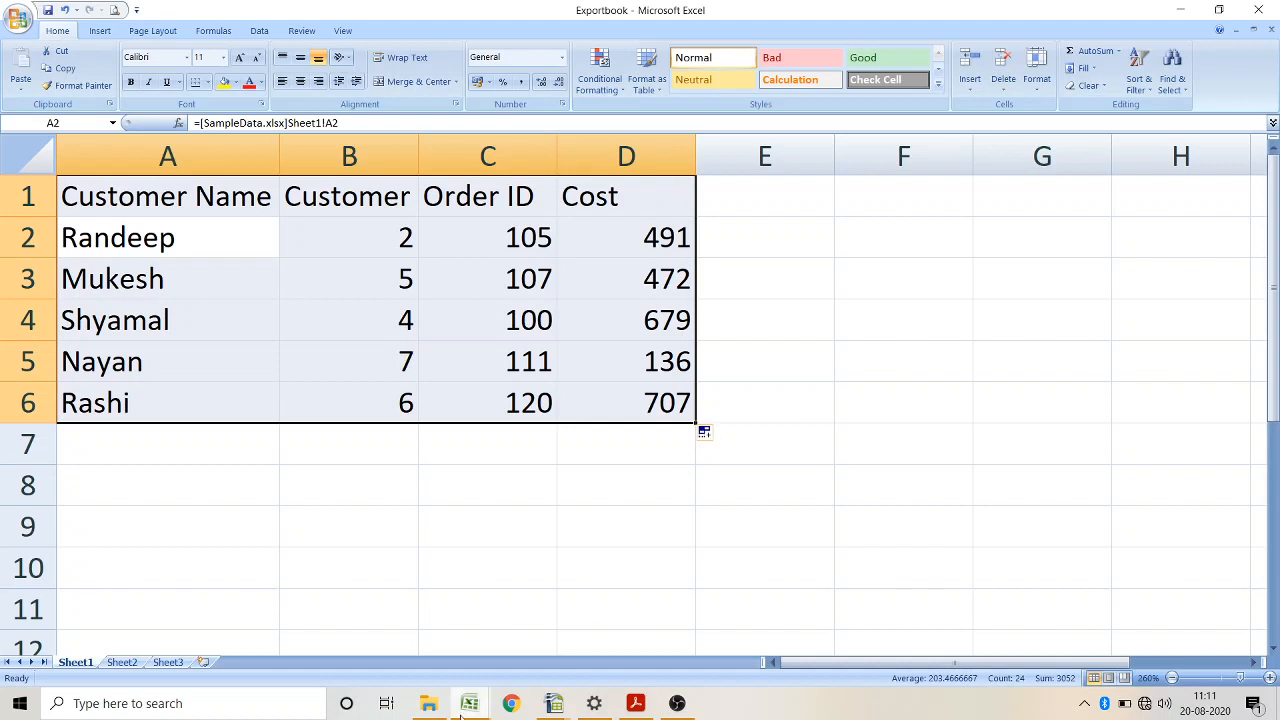
Step: Enter a new customer ID in B3 of the SampleData workbook and return to Exportbook to check the linked cell
{"action": "mouse_move", "coordinate": [467, 708]}
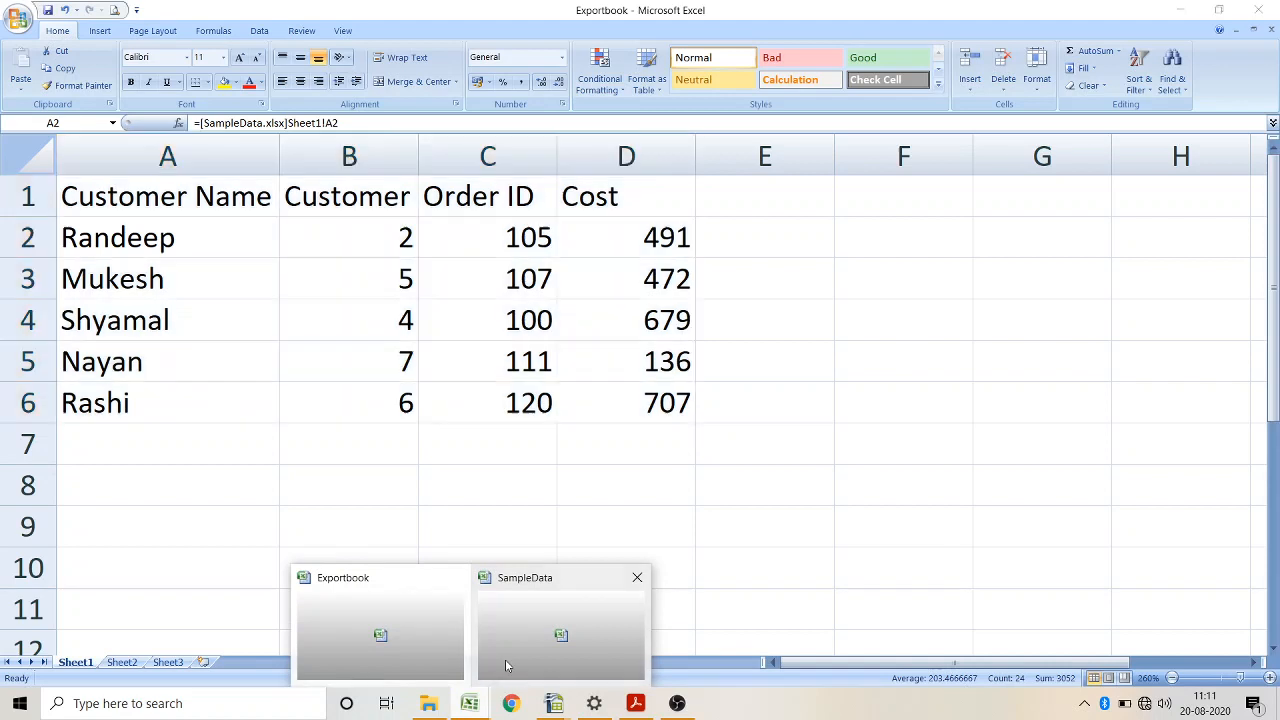
{"action": "left_click", "coordinate": [505, 660]}
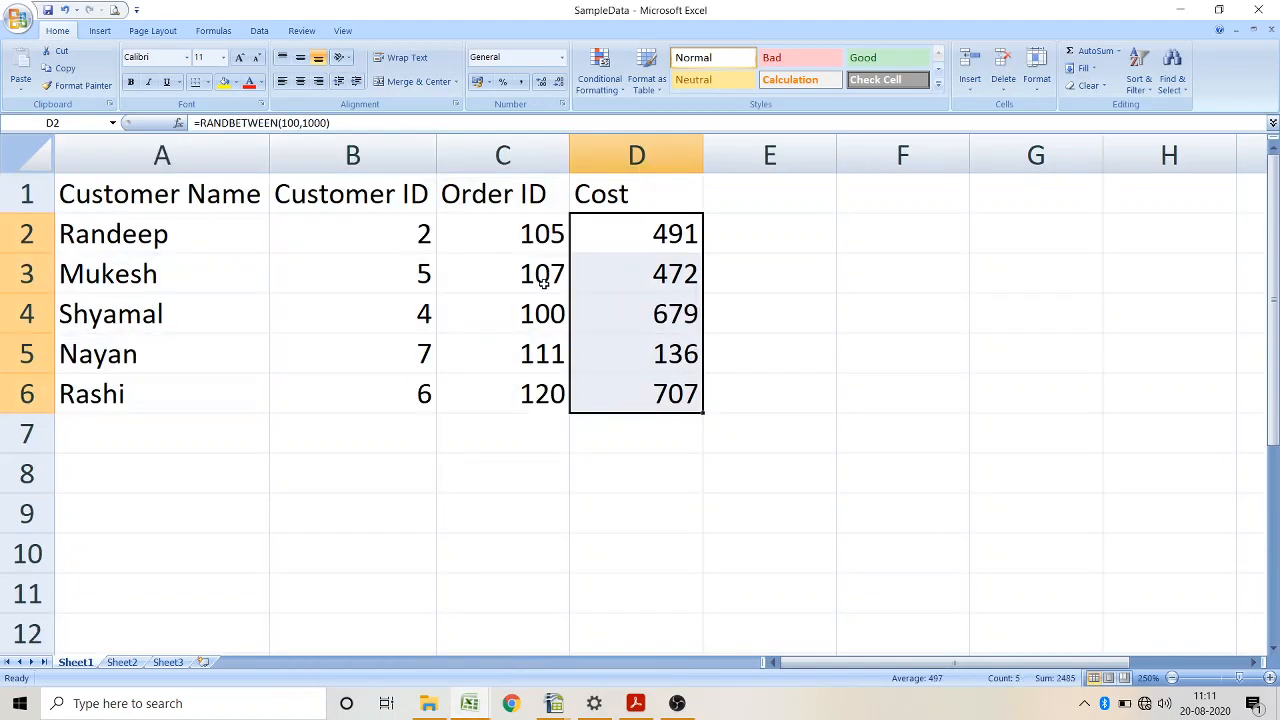
{"action": "left_click", "coordinate": [385, 285]}
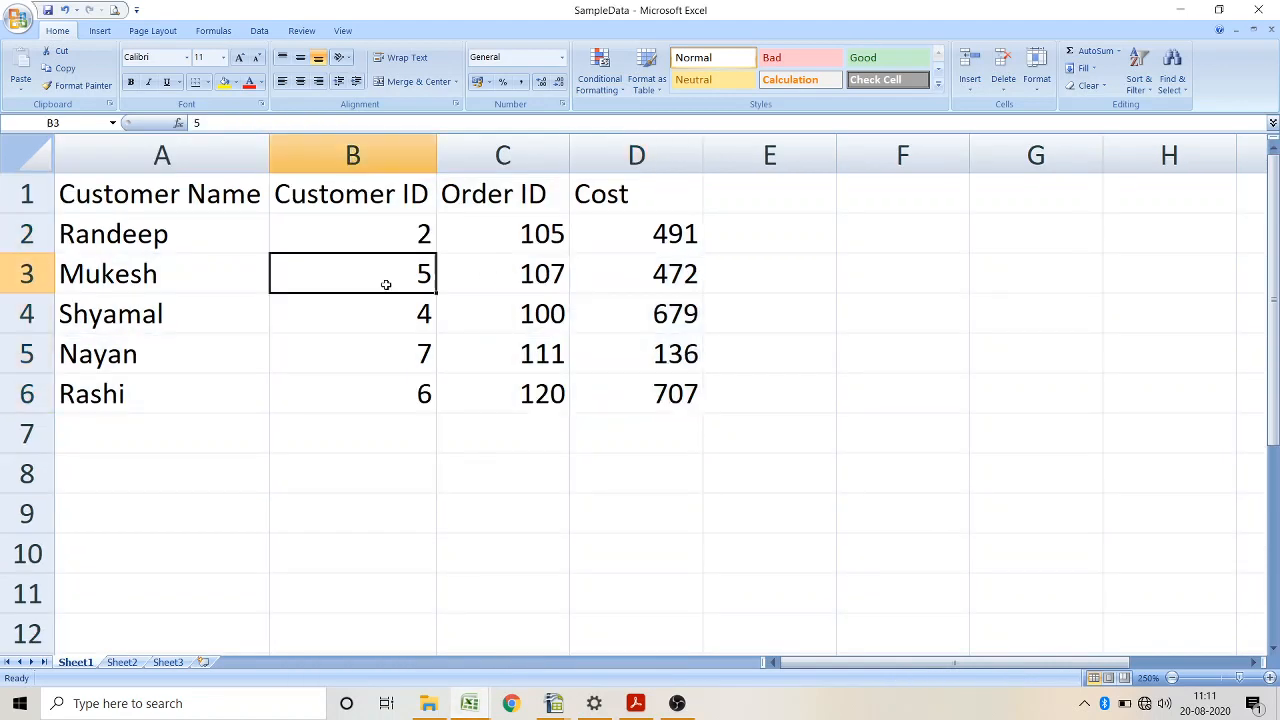
{"action": "type", "text": "55"}
{"action": "key", "text": "Return"}
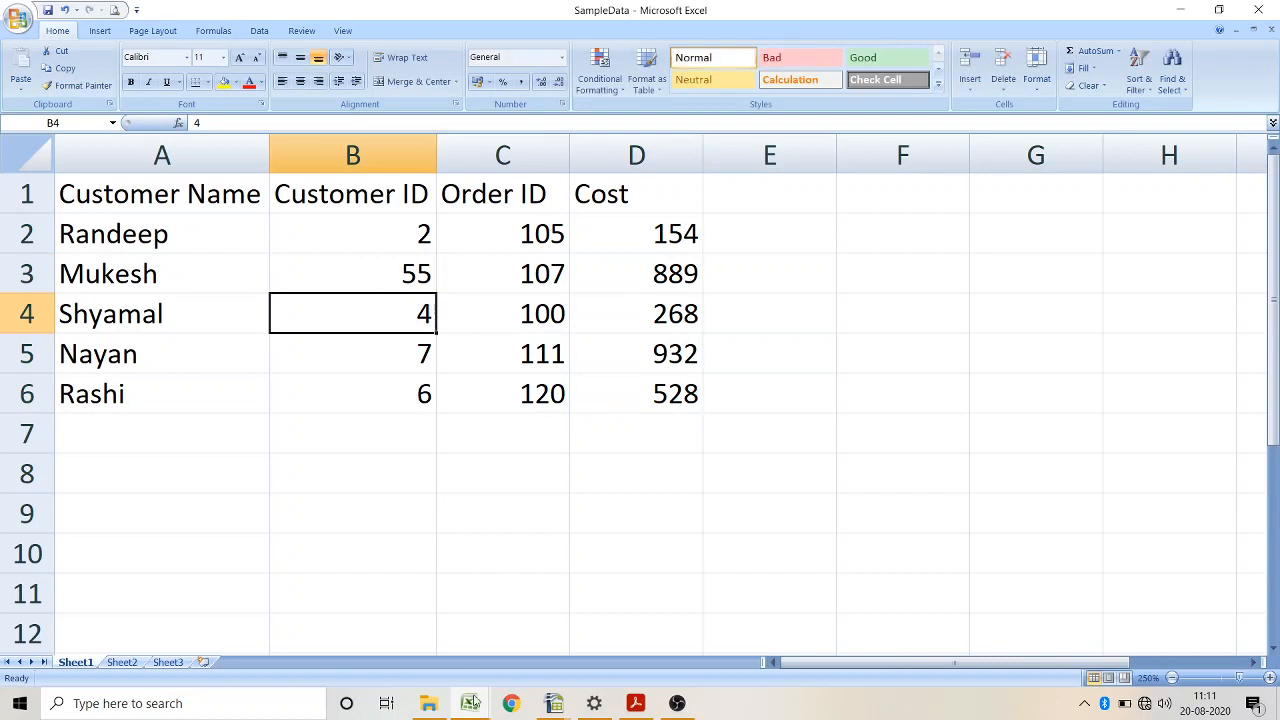
{"action": "mouse_move", "coordinate": [473, 703]}
{"action": "left_click", "coordinate": [438, 662]}
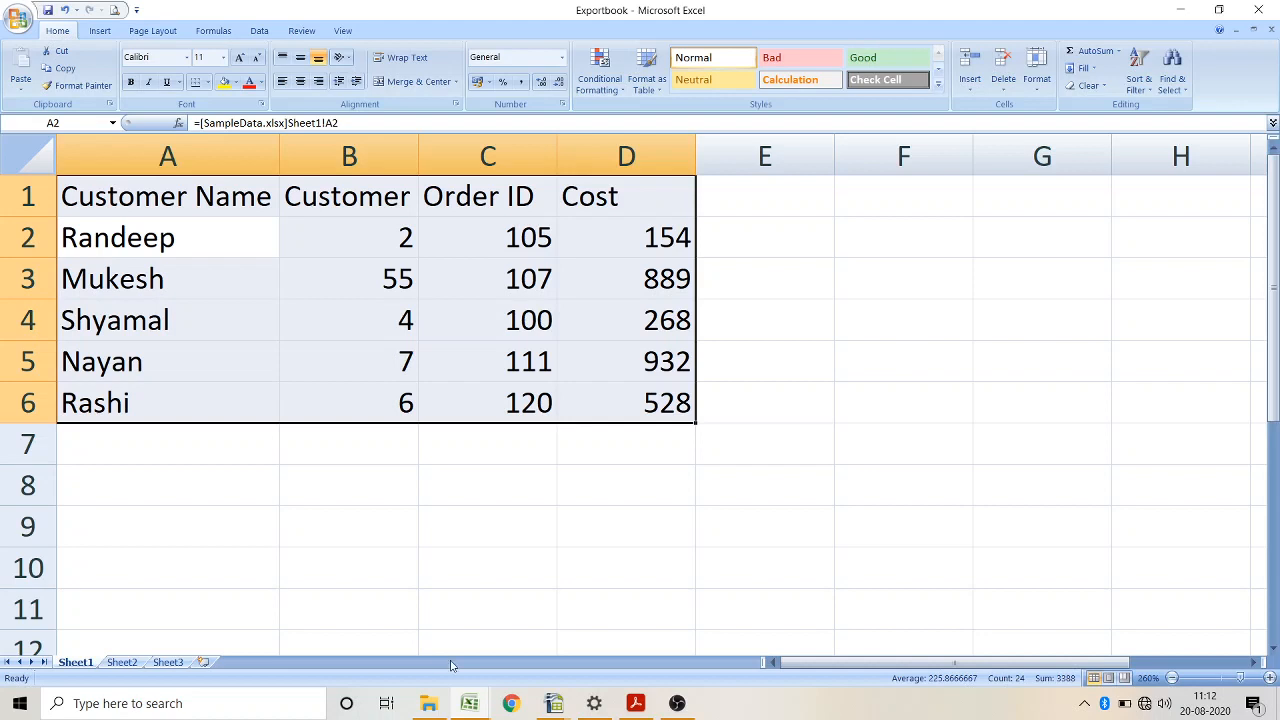
{"action": "mouse_move", "coordinate": [662, 709]}
{"action": "left_click", "coordinate": [686, 625]}
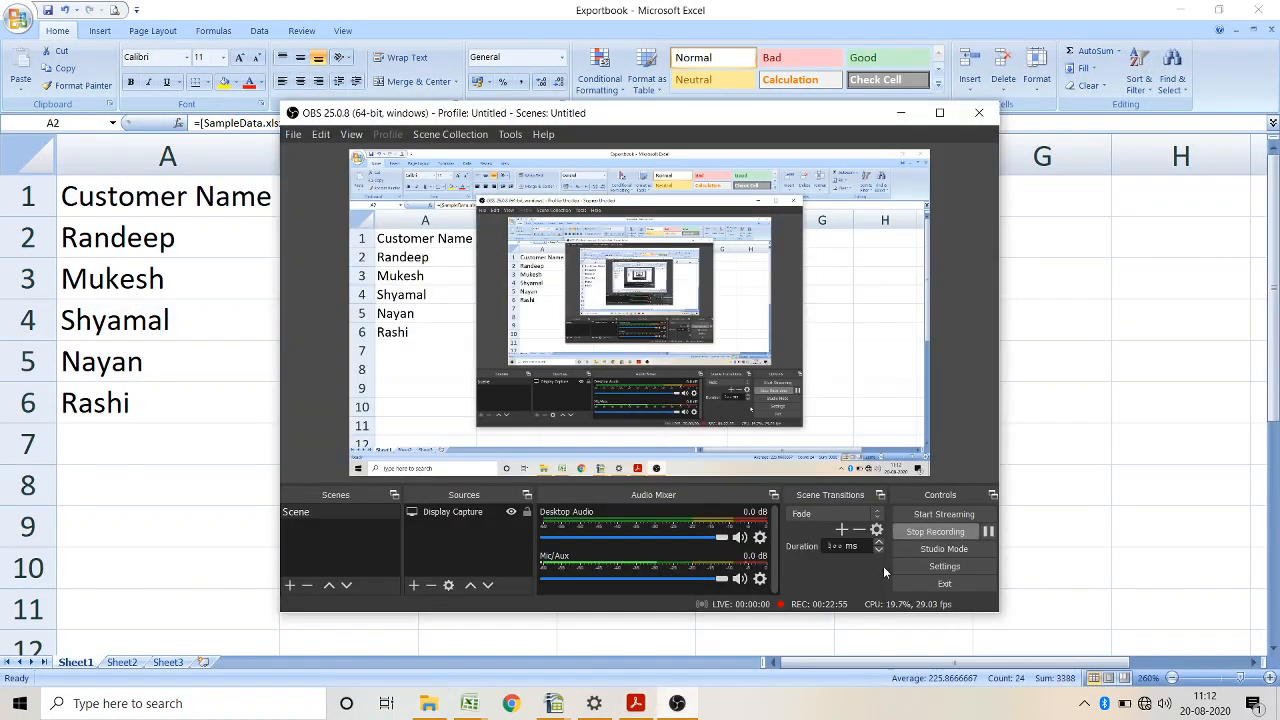